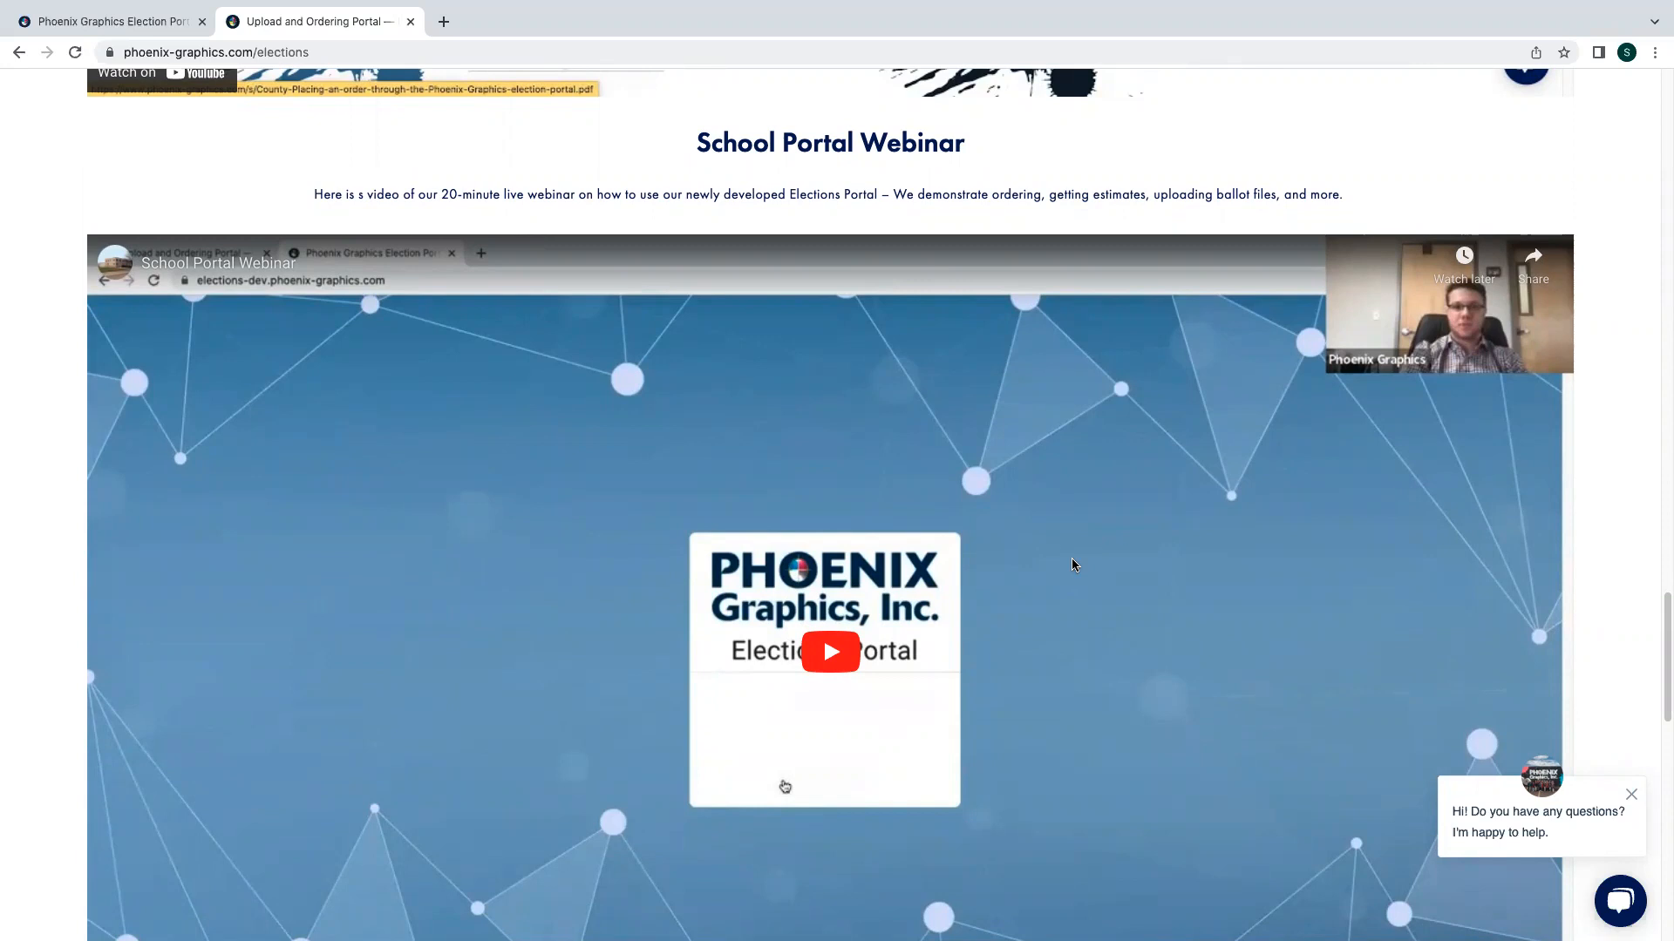
# - Browse the Phoenix Graphics elections page, looking over the portal guides, video resources and webinar sign-up sections
pyautogui.scroll(-1, 1072, 564)
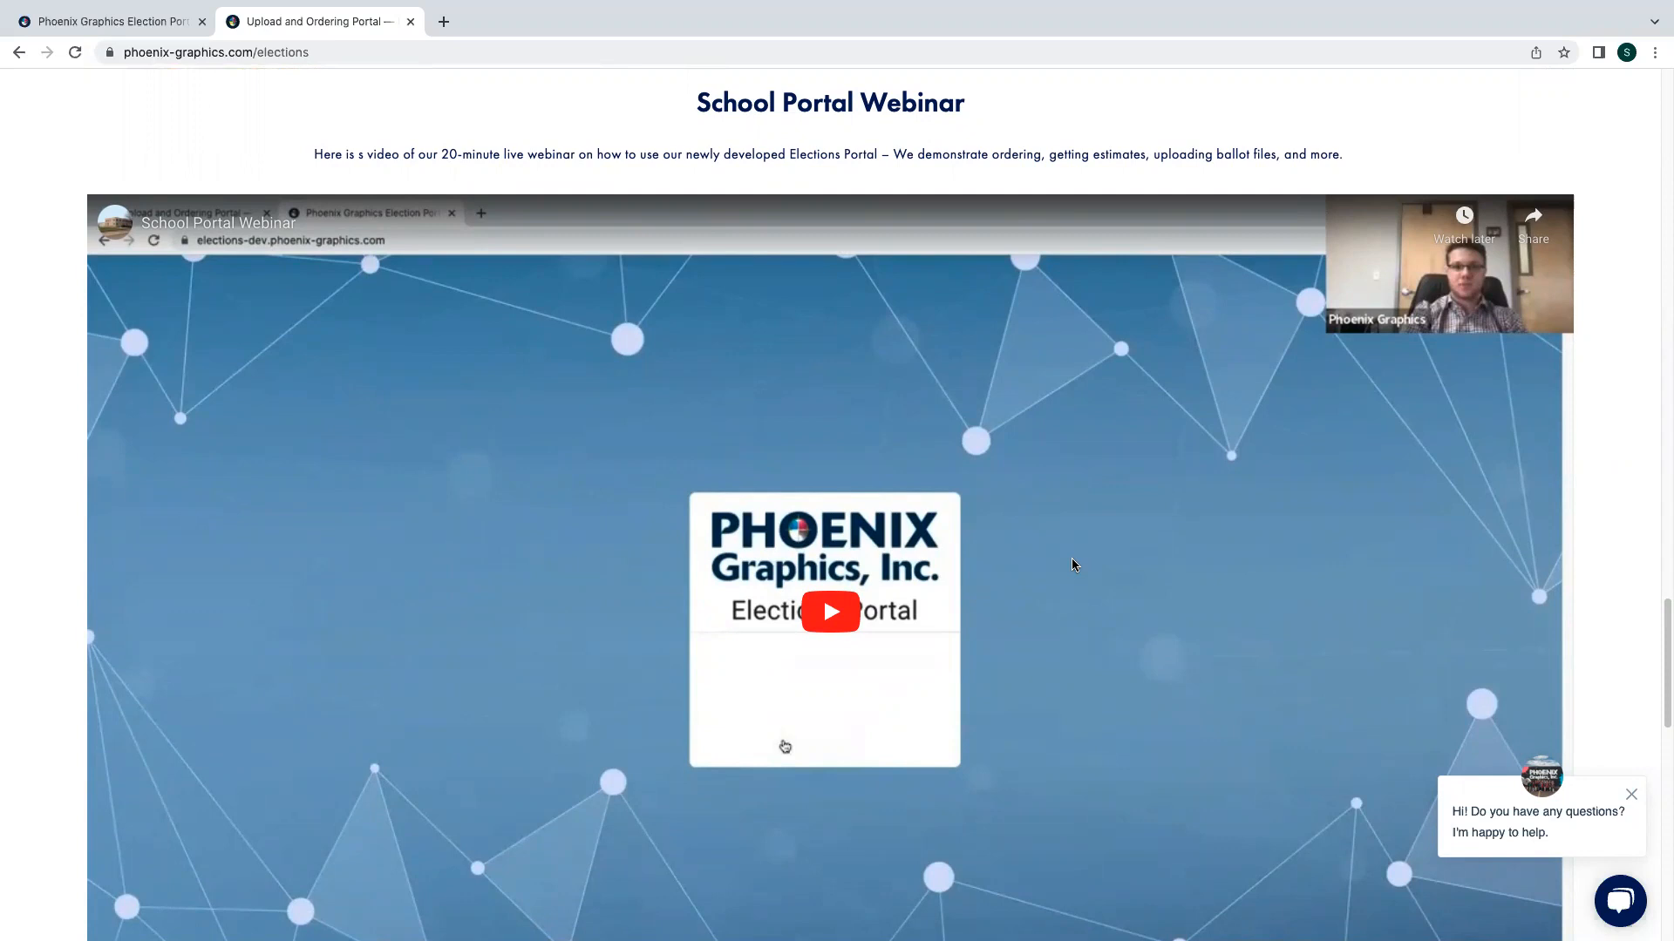
pyautogui.scroll(5, 1072, 565)
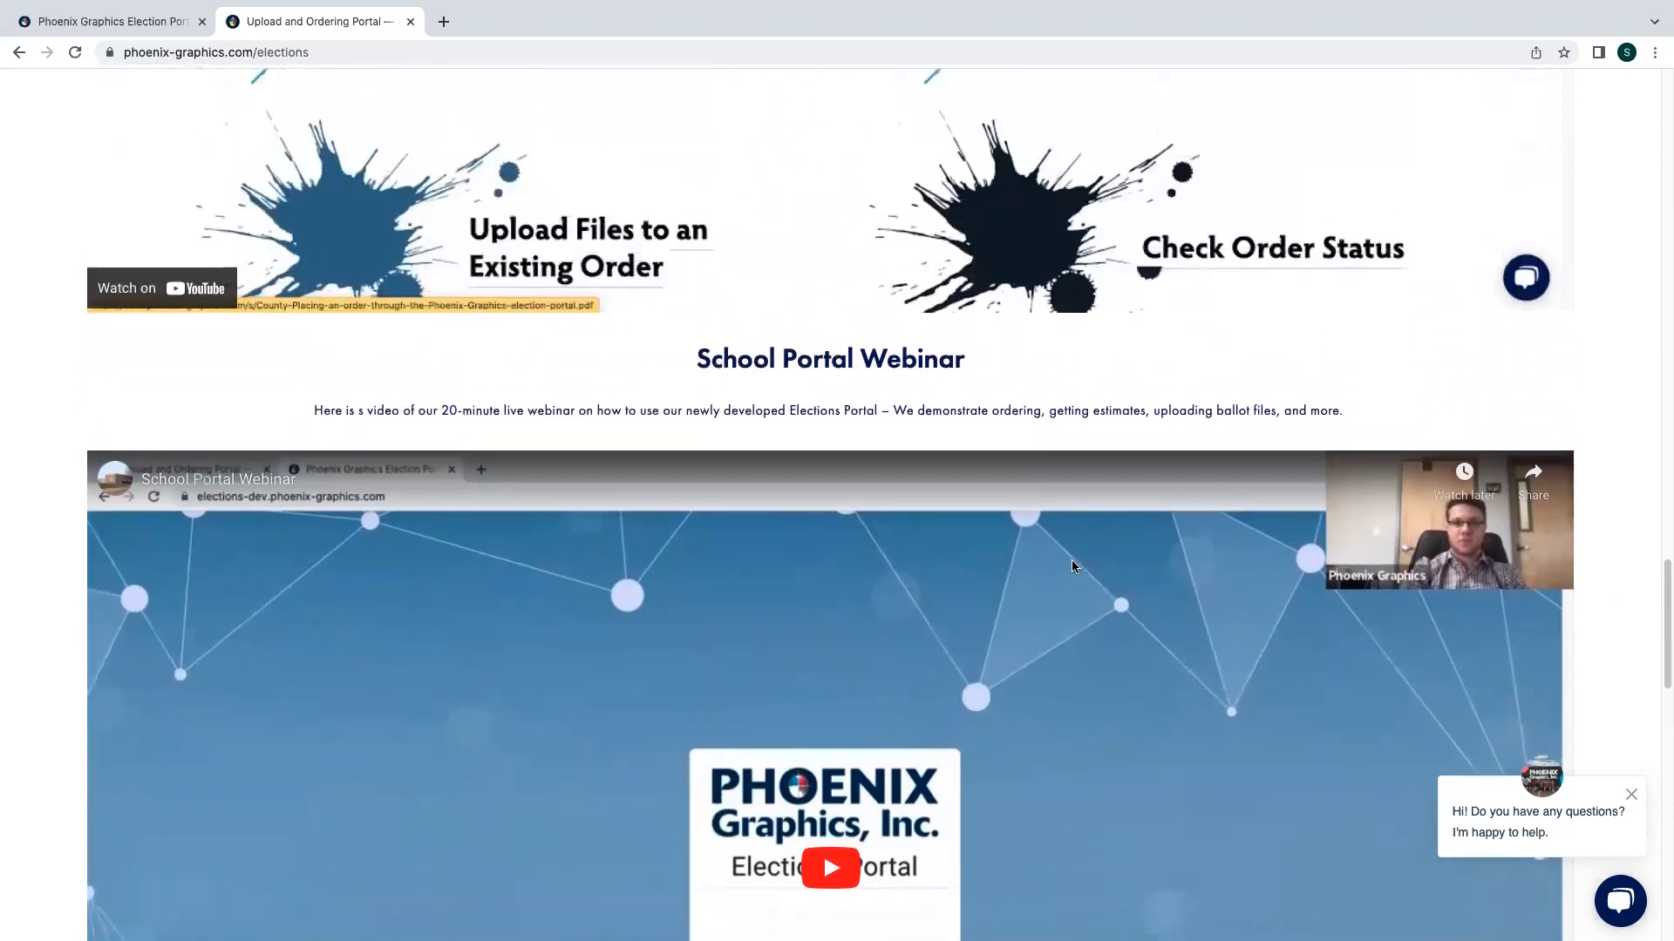
pyautogui.scroll(5, 1073, 565)
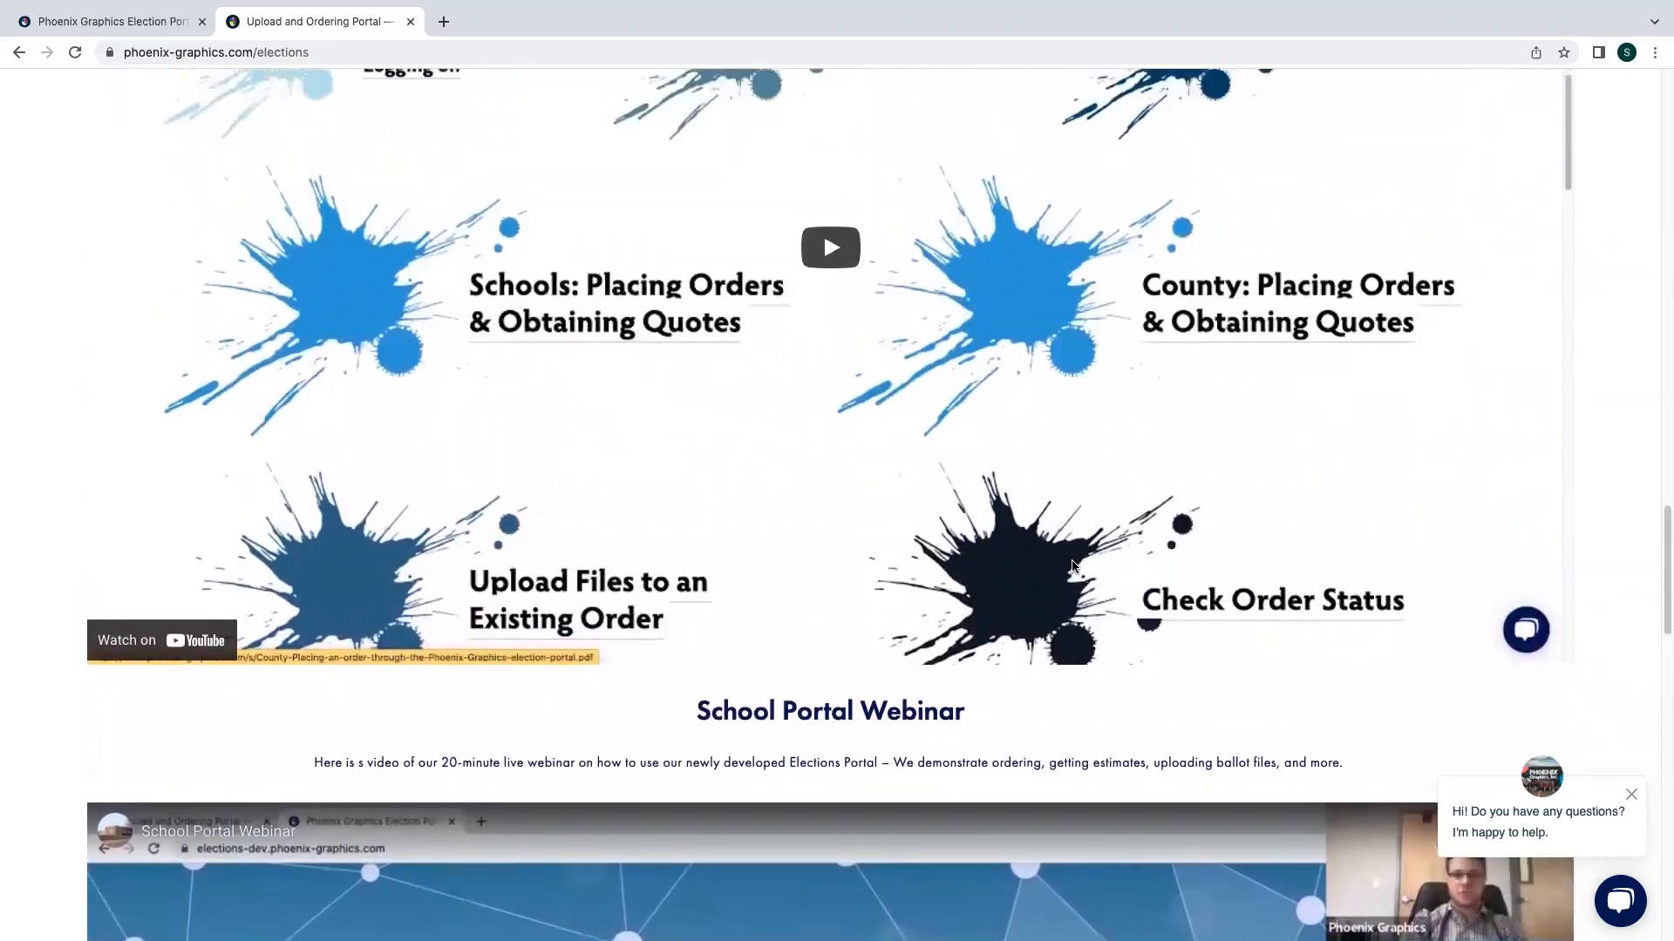
pyautogui.scroll(4, 1074, 567)
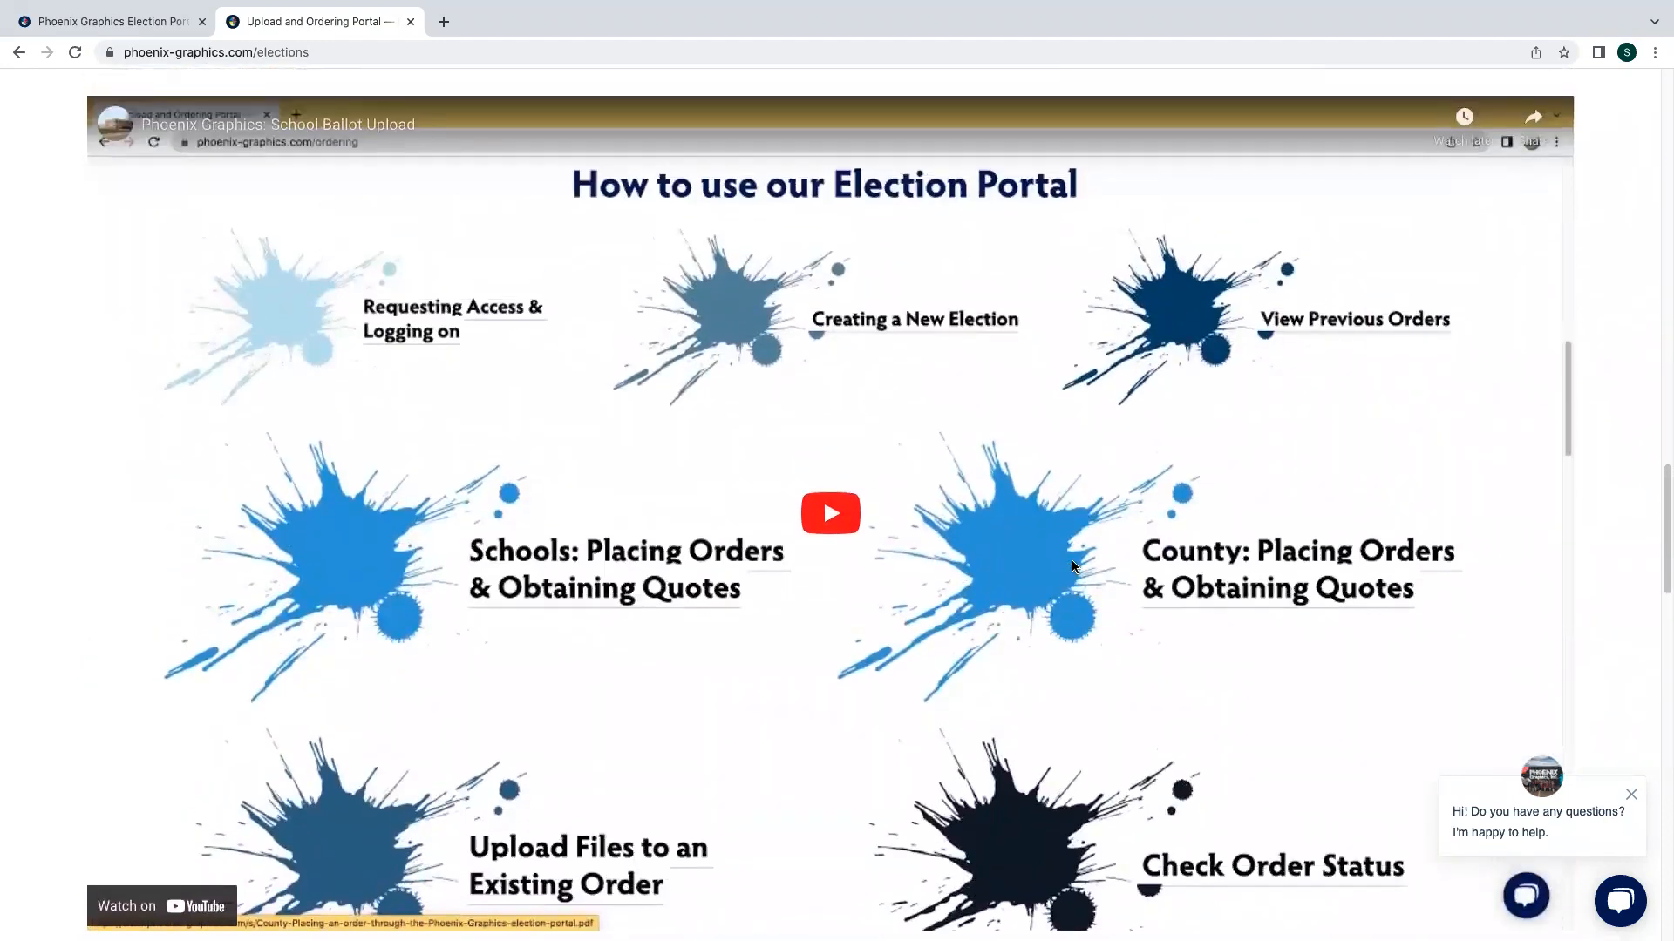
pyautogui.scroll(4, 1074, 565)
pyautogui.scroll(8, 1075, 568)
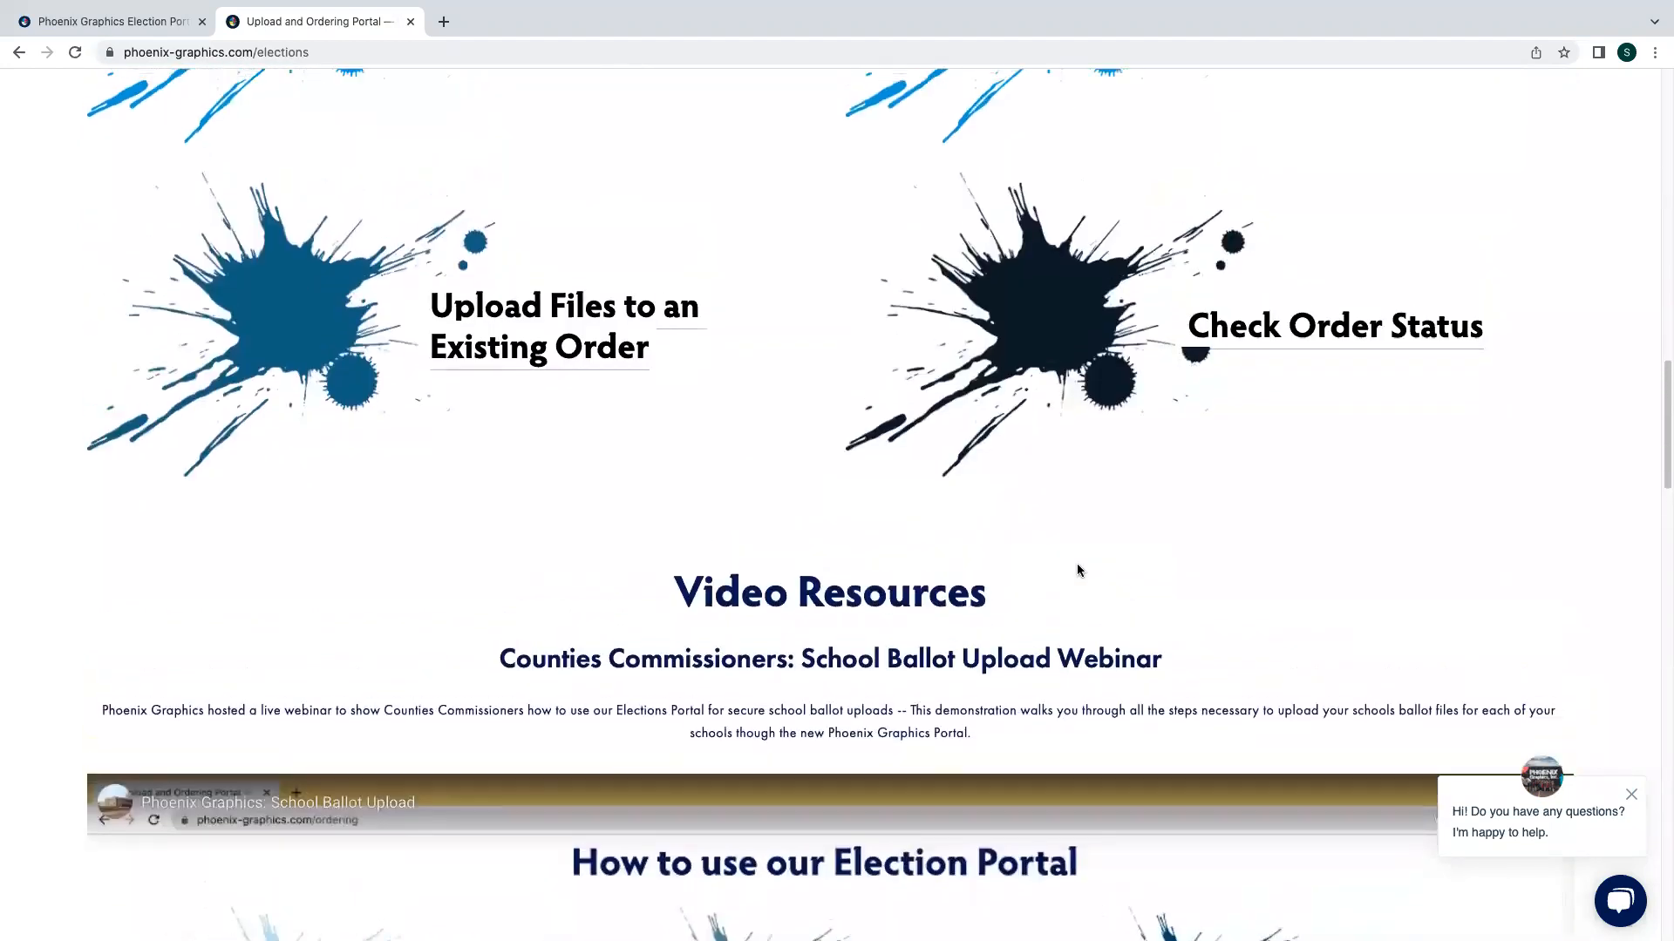
pyautogui.scroll(6, 1079, 570)
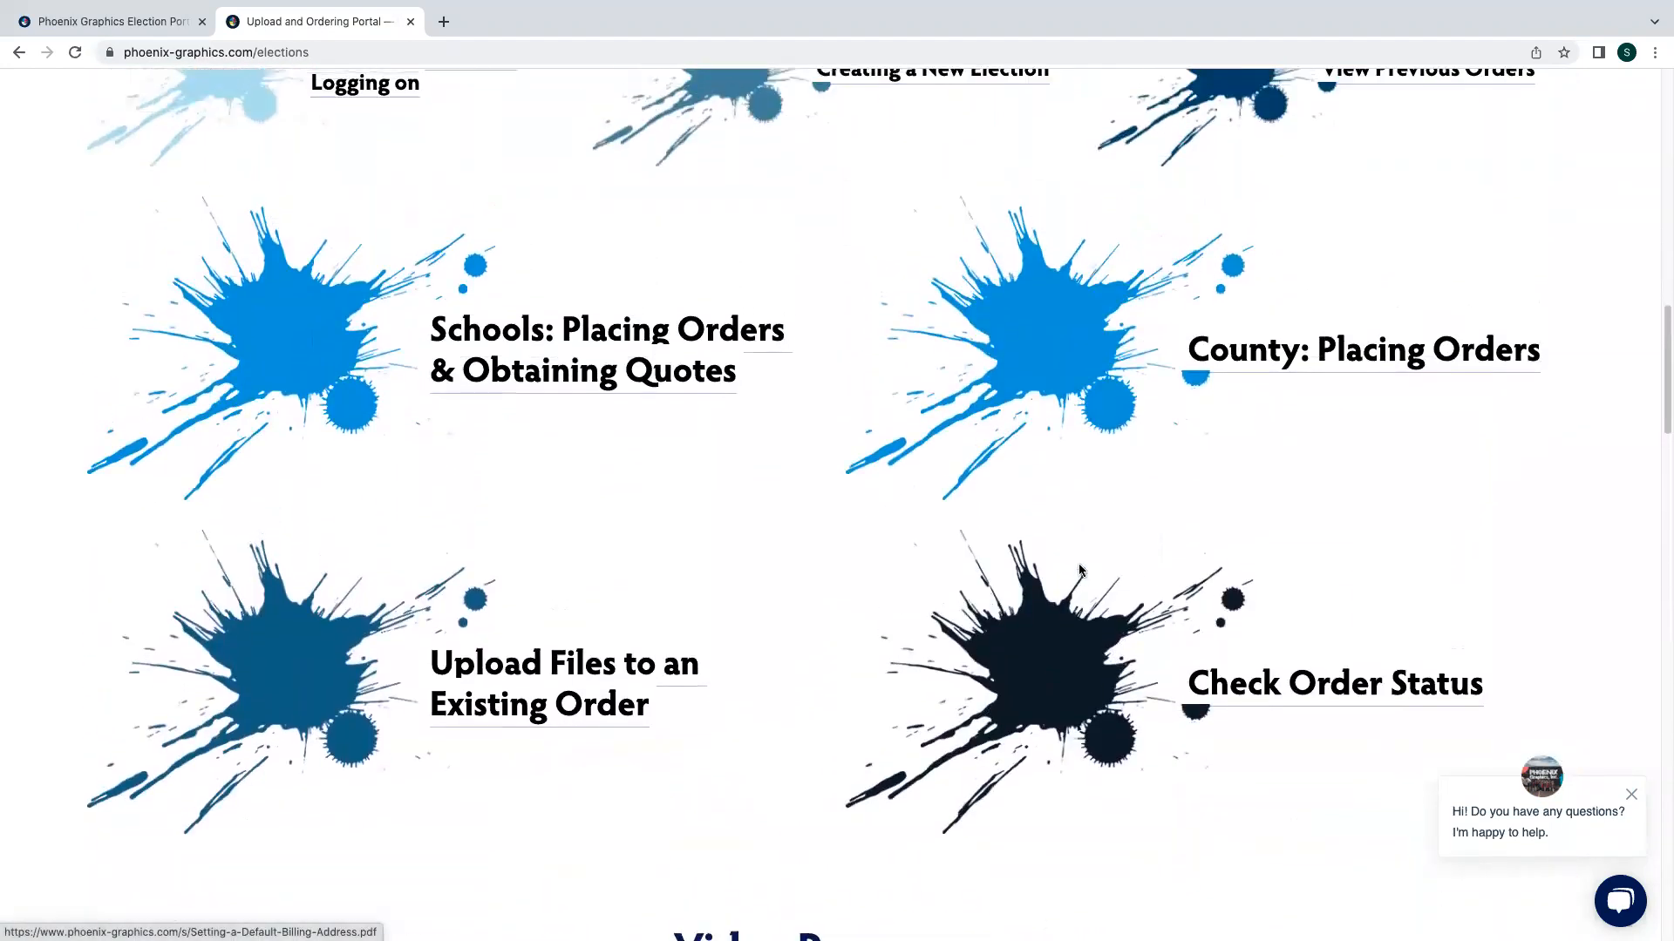
pyautogui.scroll(6, 1080, 571)
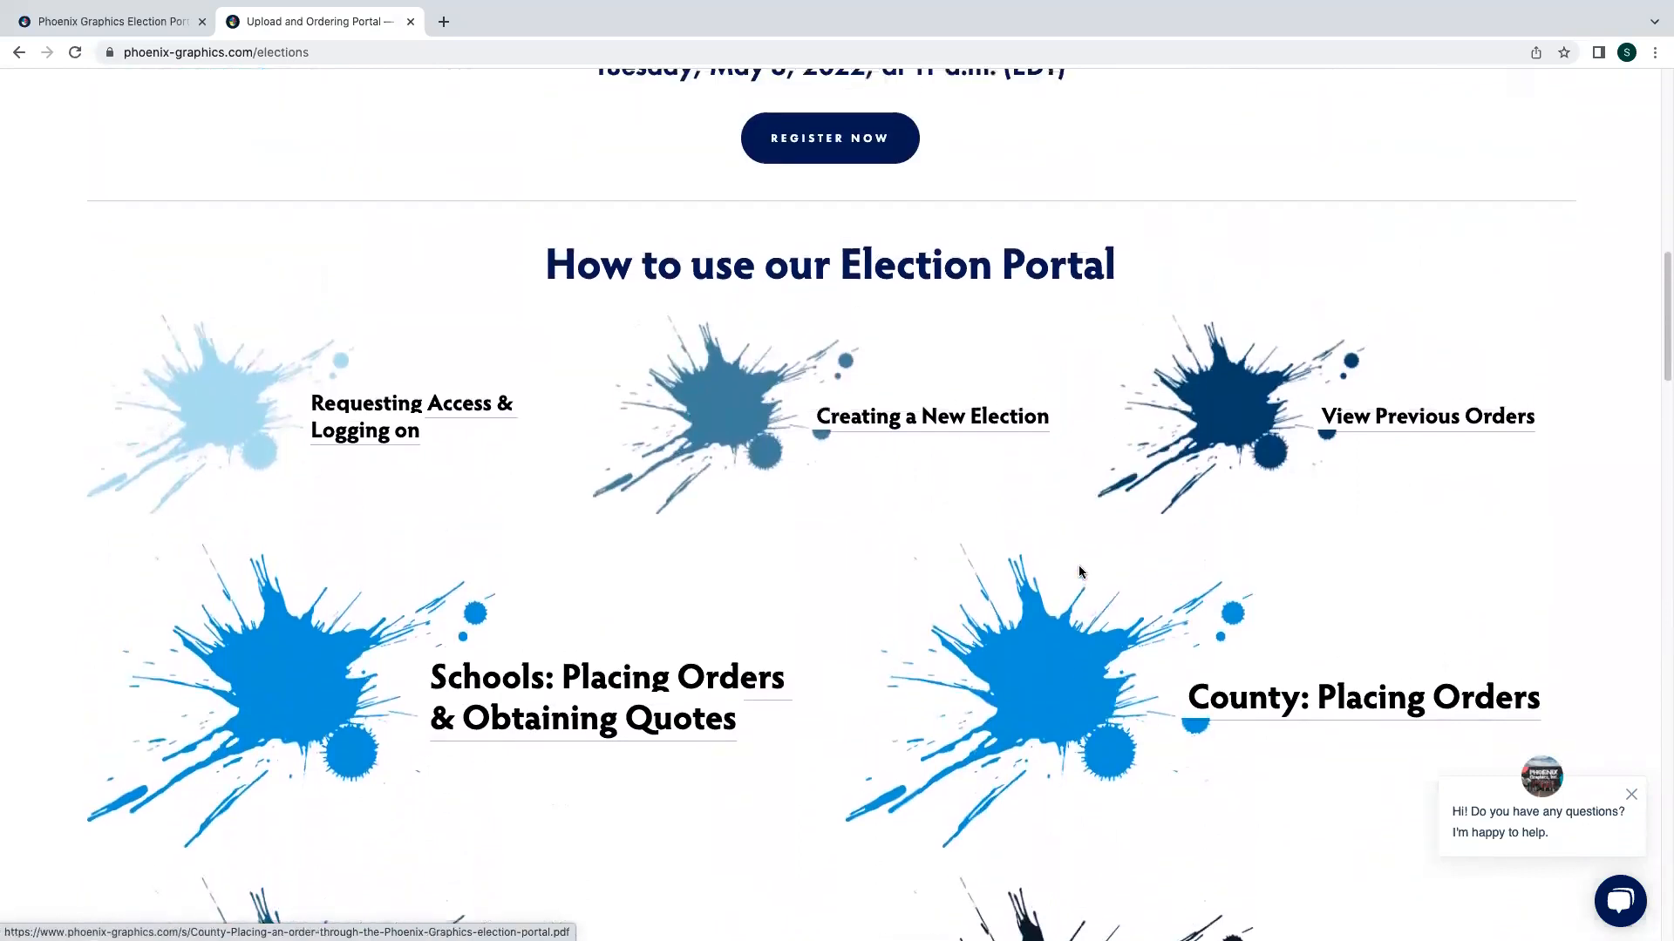
pyautogui.scroll(7, 1079, 572)
pyautogui.scroll(6, 1079, 572)
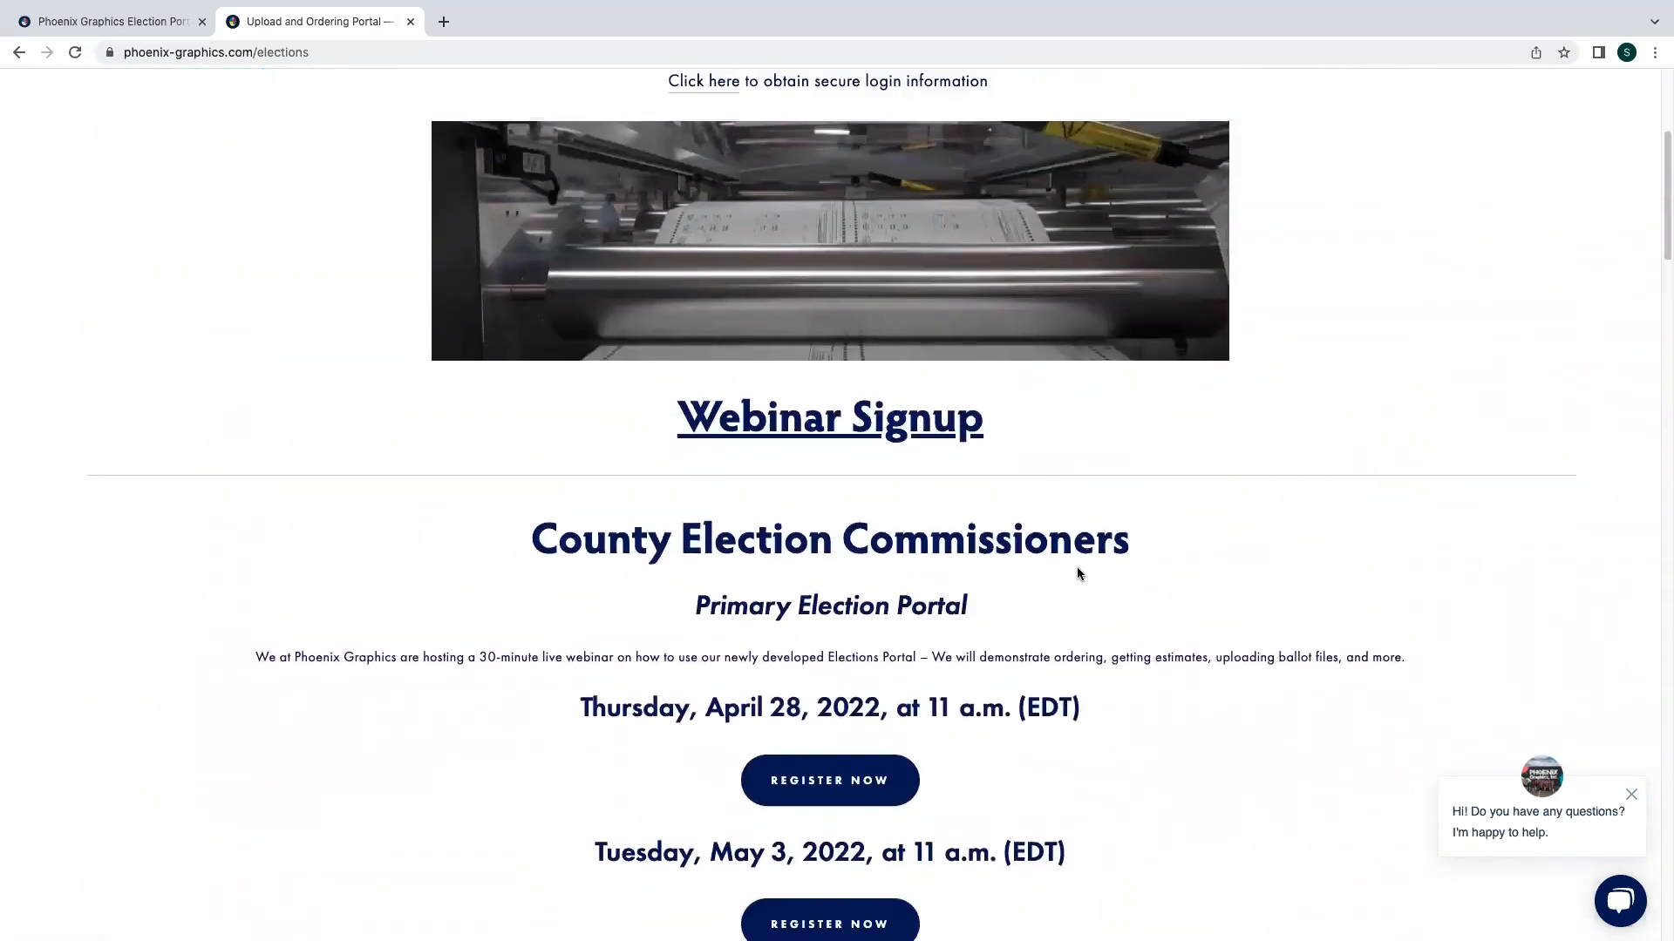
pyautogui.scroll(4, 1078, 572)
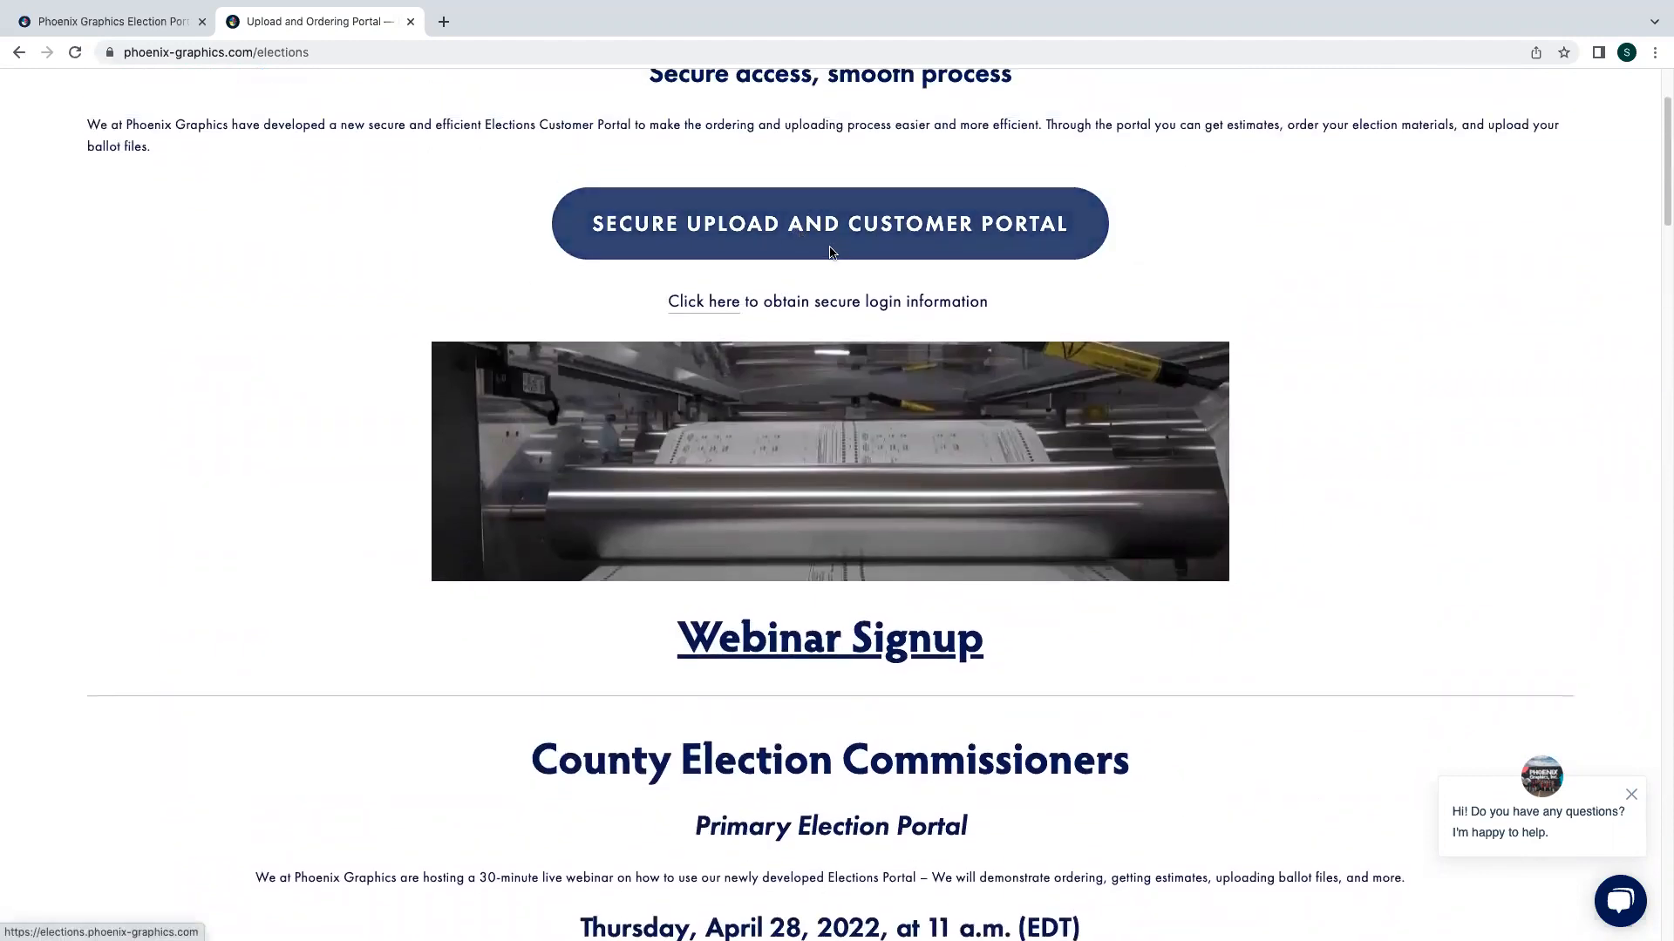
# - Switch to the Elections Portal tab and log in with the saved credentials
pyautogui.click(148, 19)
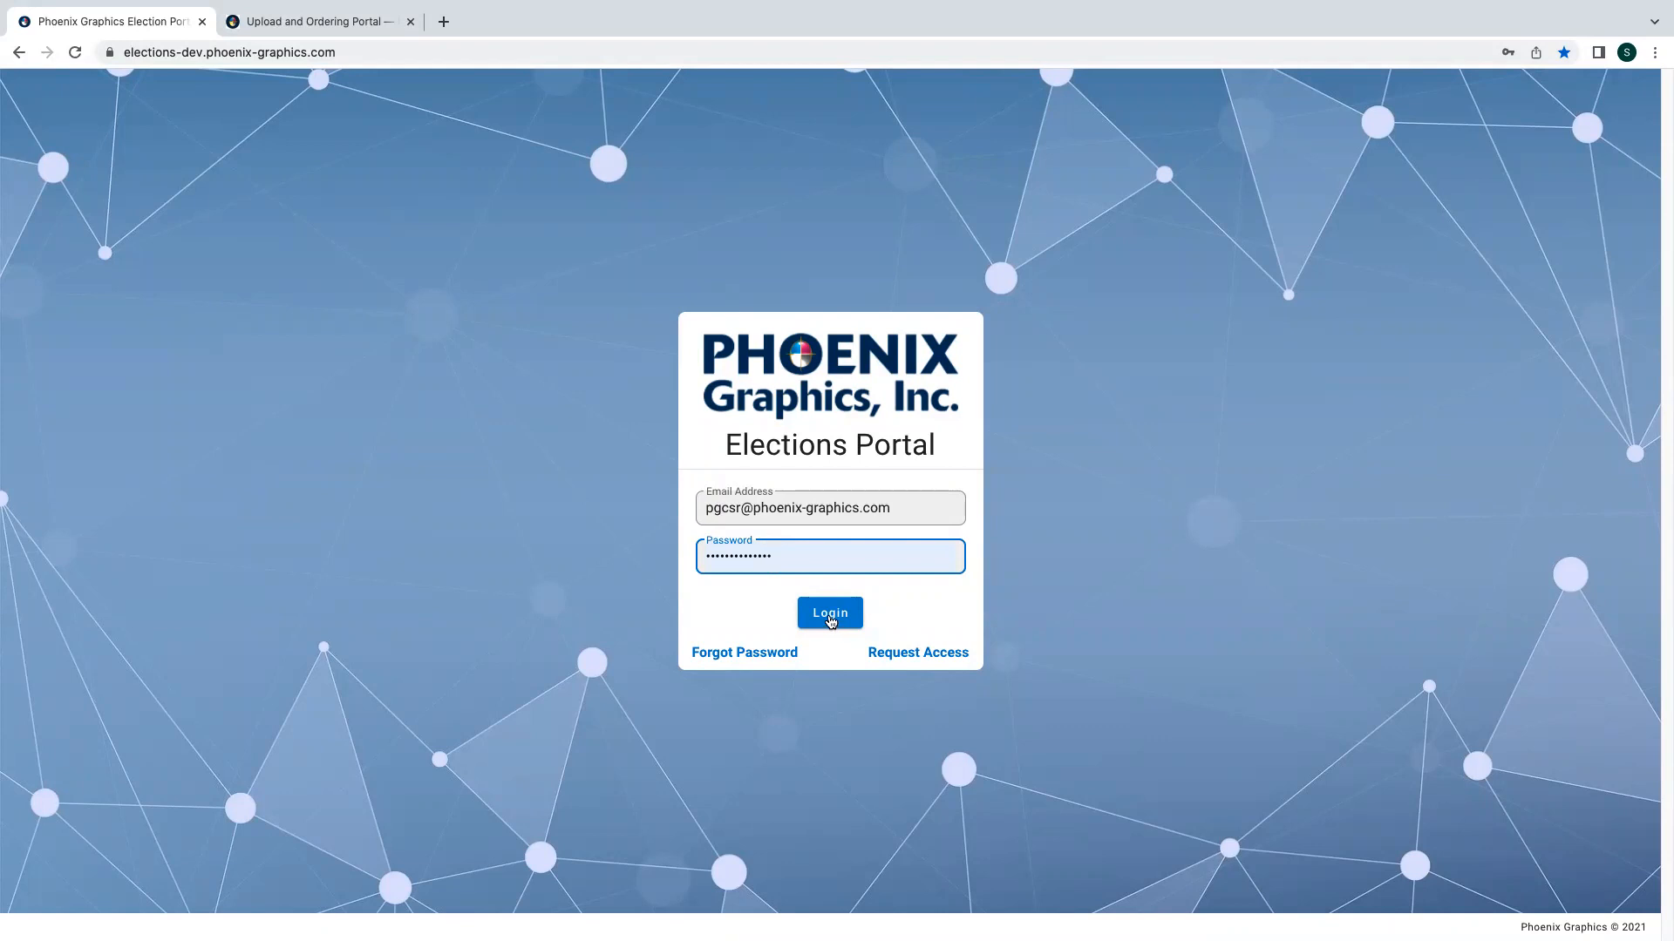
pyautogui.click(830, 616)
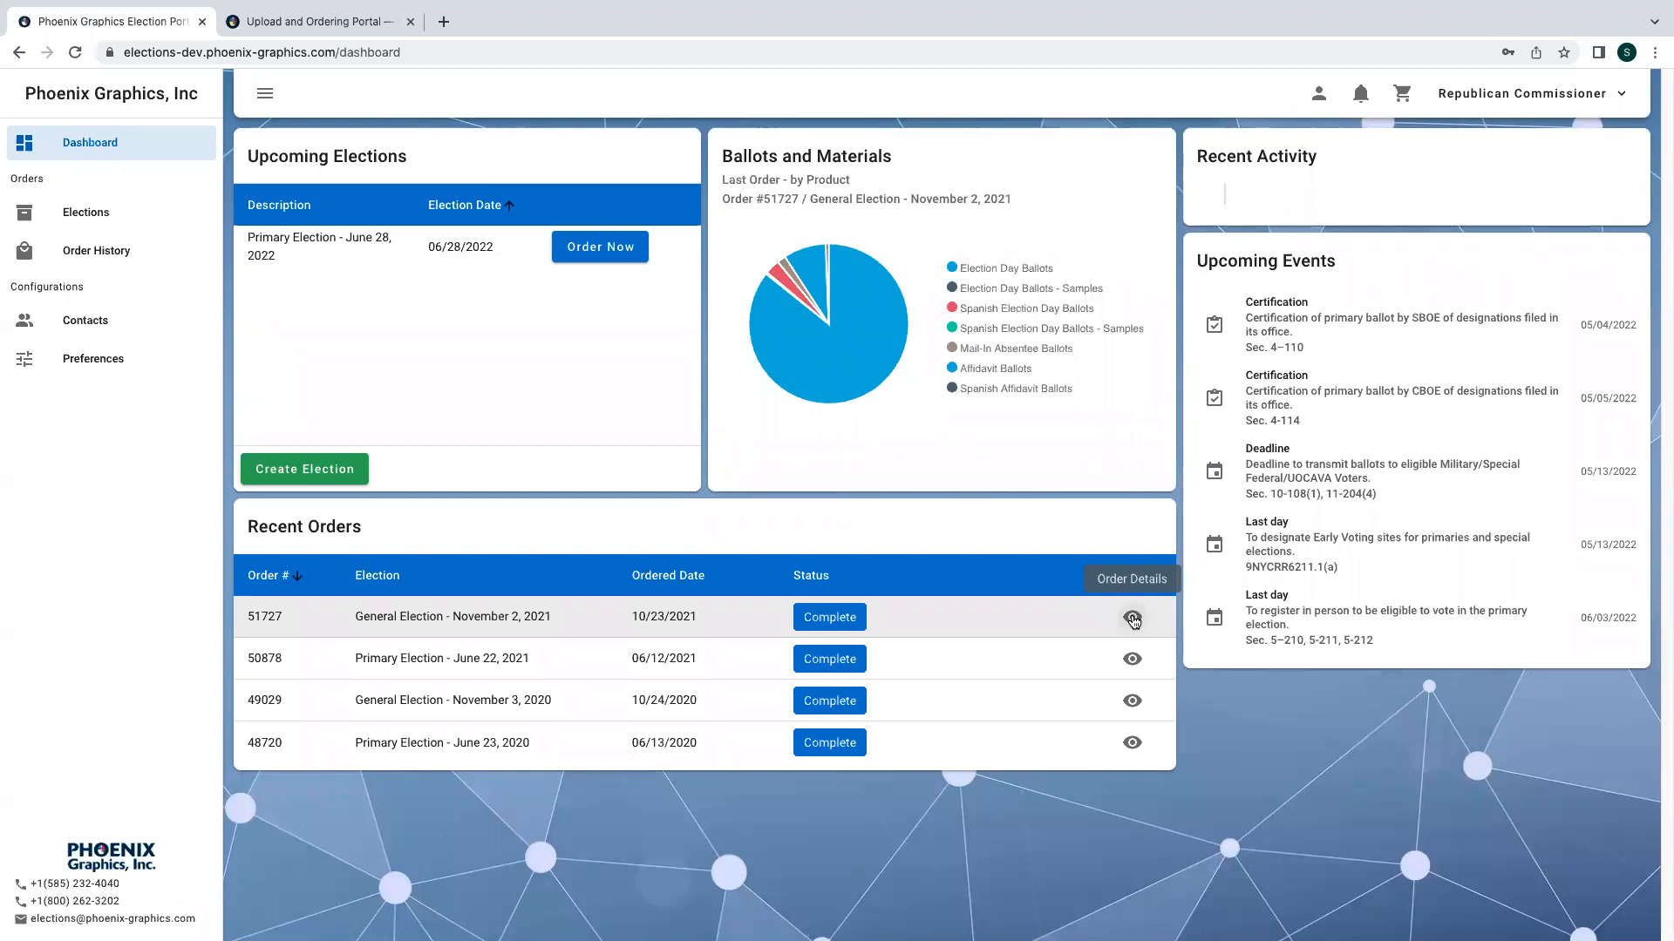
# - Open the most recent order's details, review its products and shipments list, and close the dialog
pyautogui.click(1132, 619)
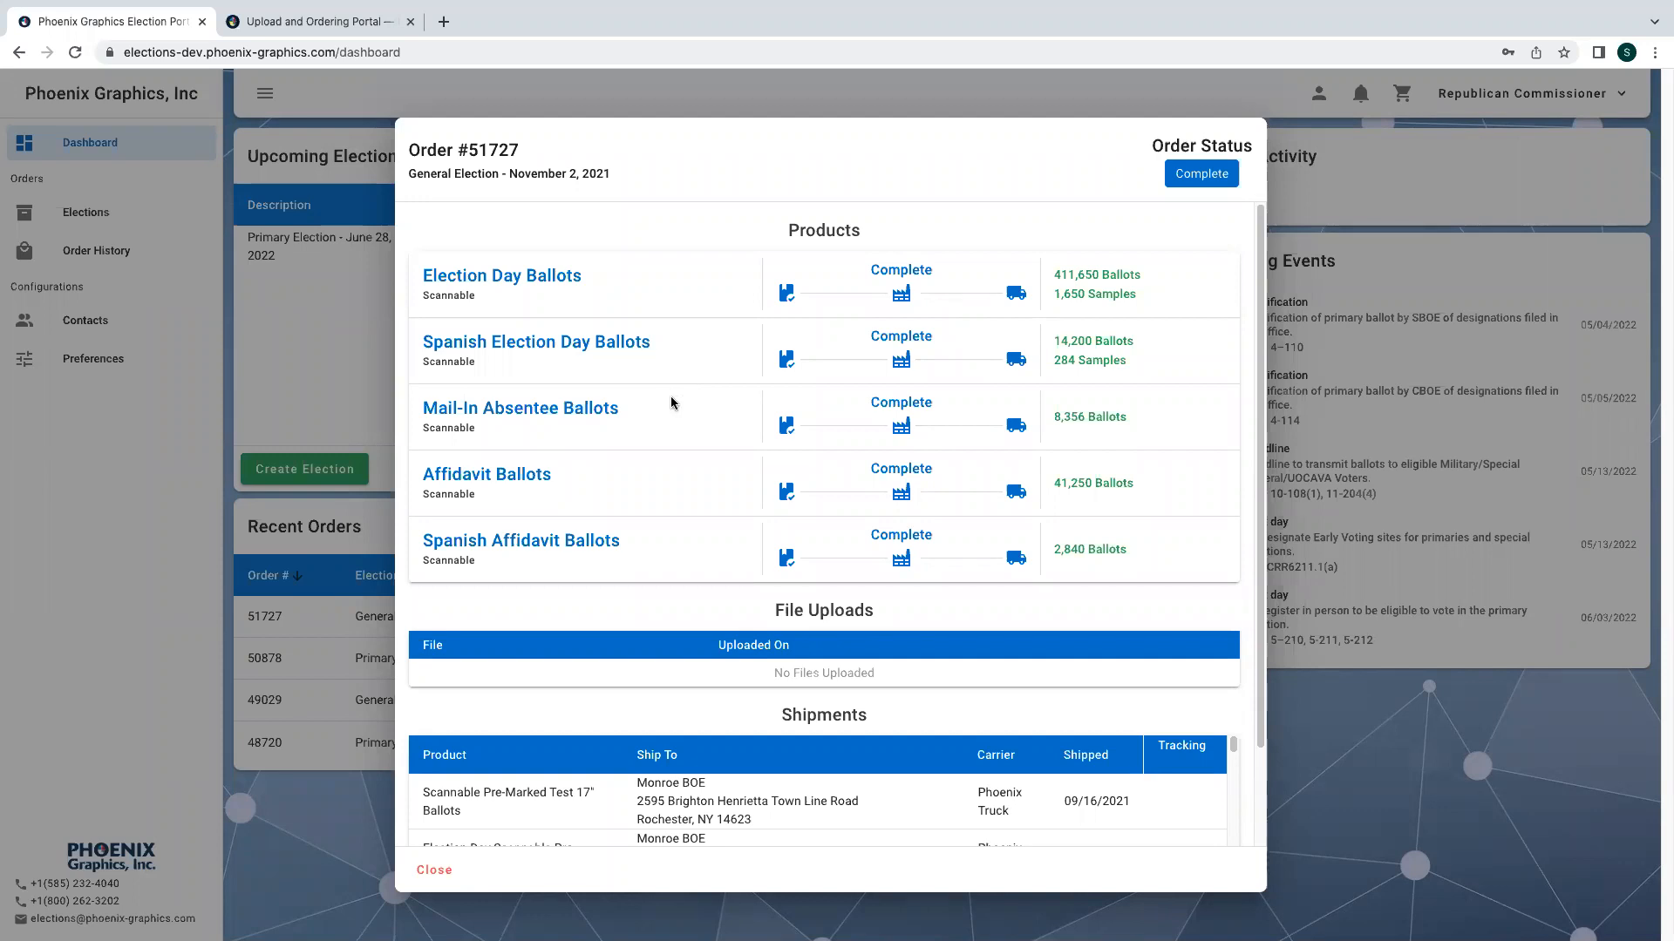
pyautogui.scroll(-1, 952, 786)
pyautogui.scroll(2, 952, 786)
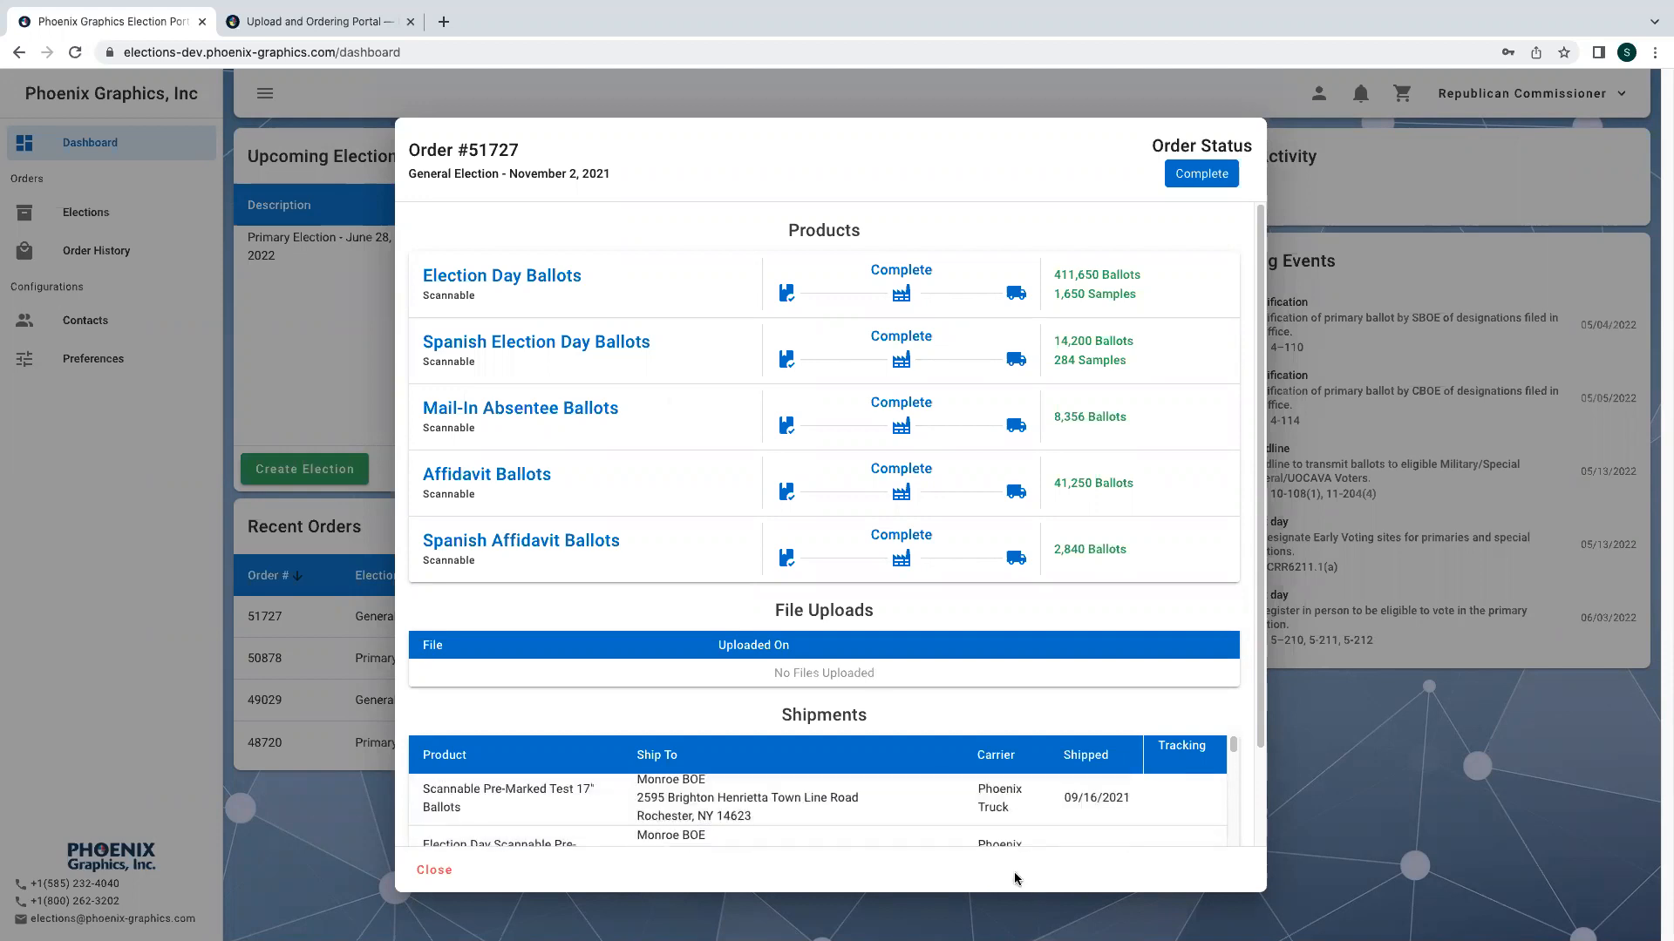
pyautogui.scroll(-1, 1189, 667)
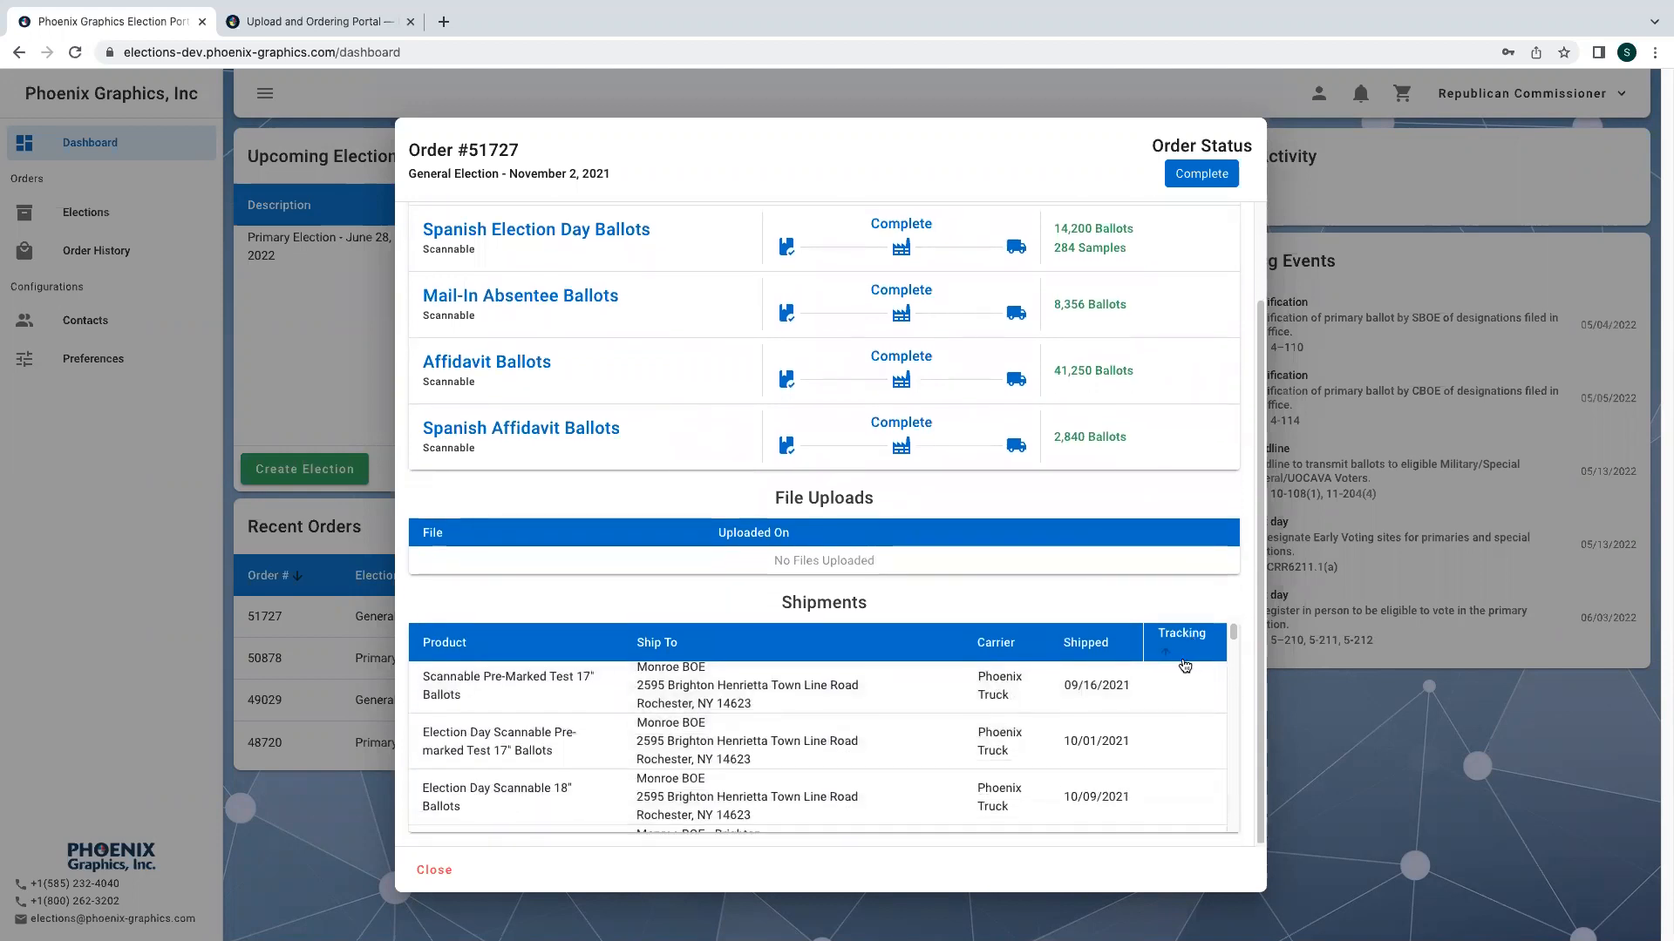
pyautogui.scroll(-1, 1052, 727)
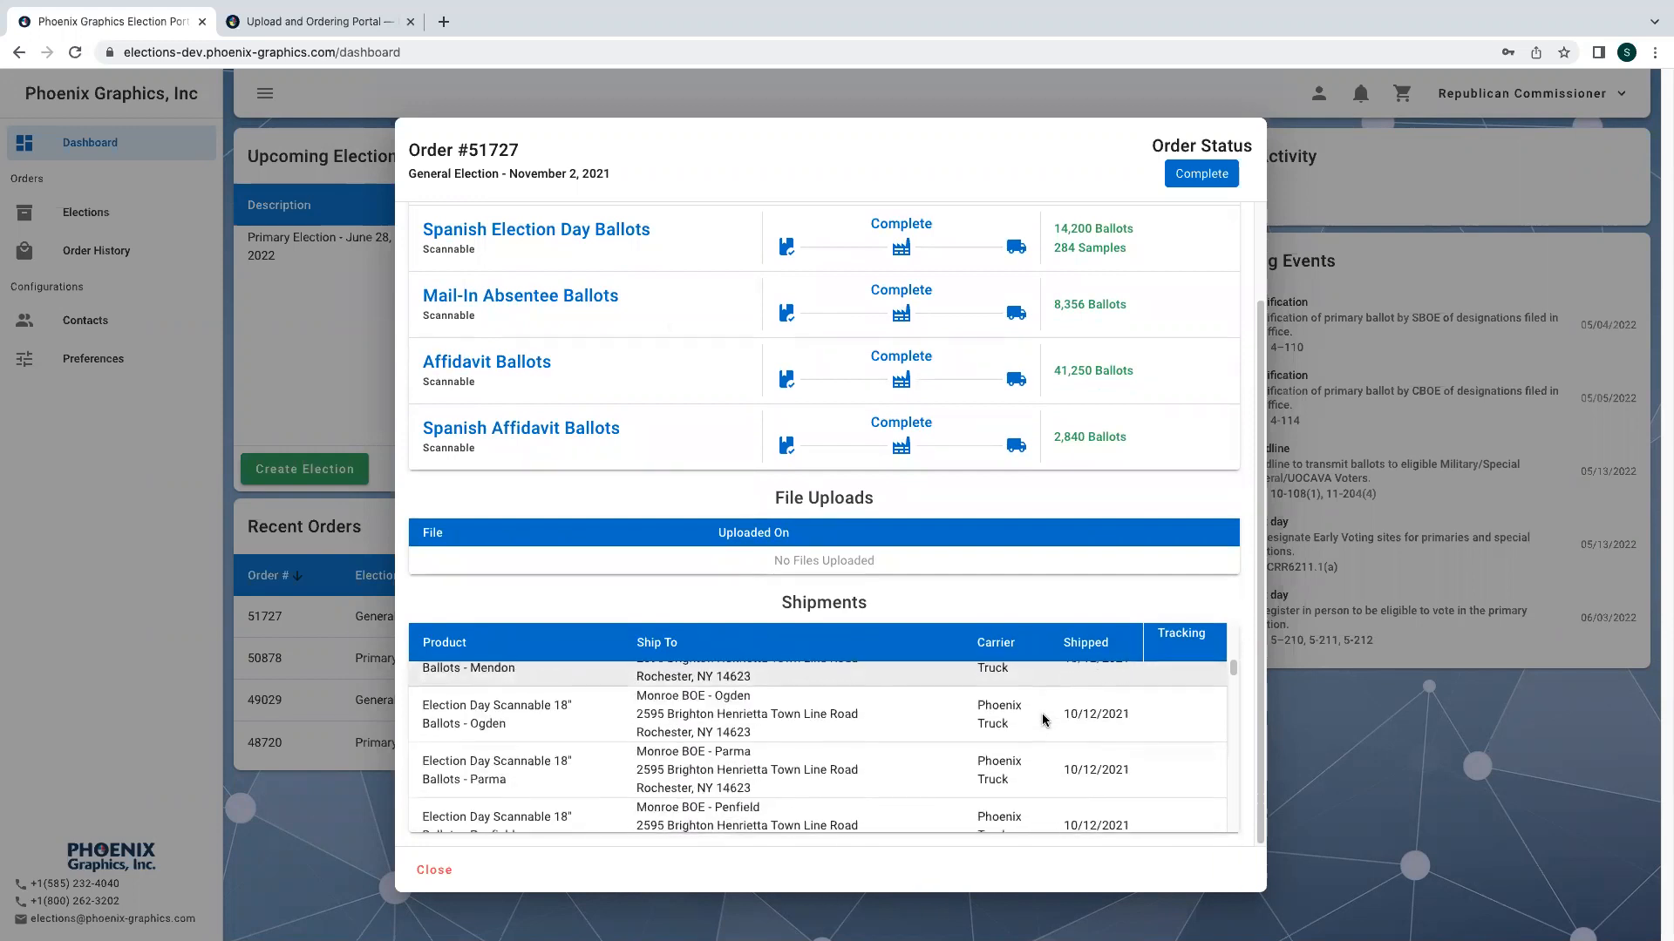
pyautogui.scroll(-5, 1043, 720)
pyautogui.scroll(-4, 1043, 720)
pyautogui.scroll(-3, 1043, 720)
pyautogui.scroll(-4, 1044, 720)
pyautogui.scroll(-1, 1044, 720)
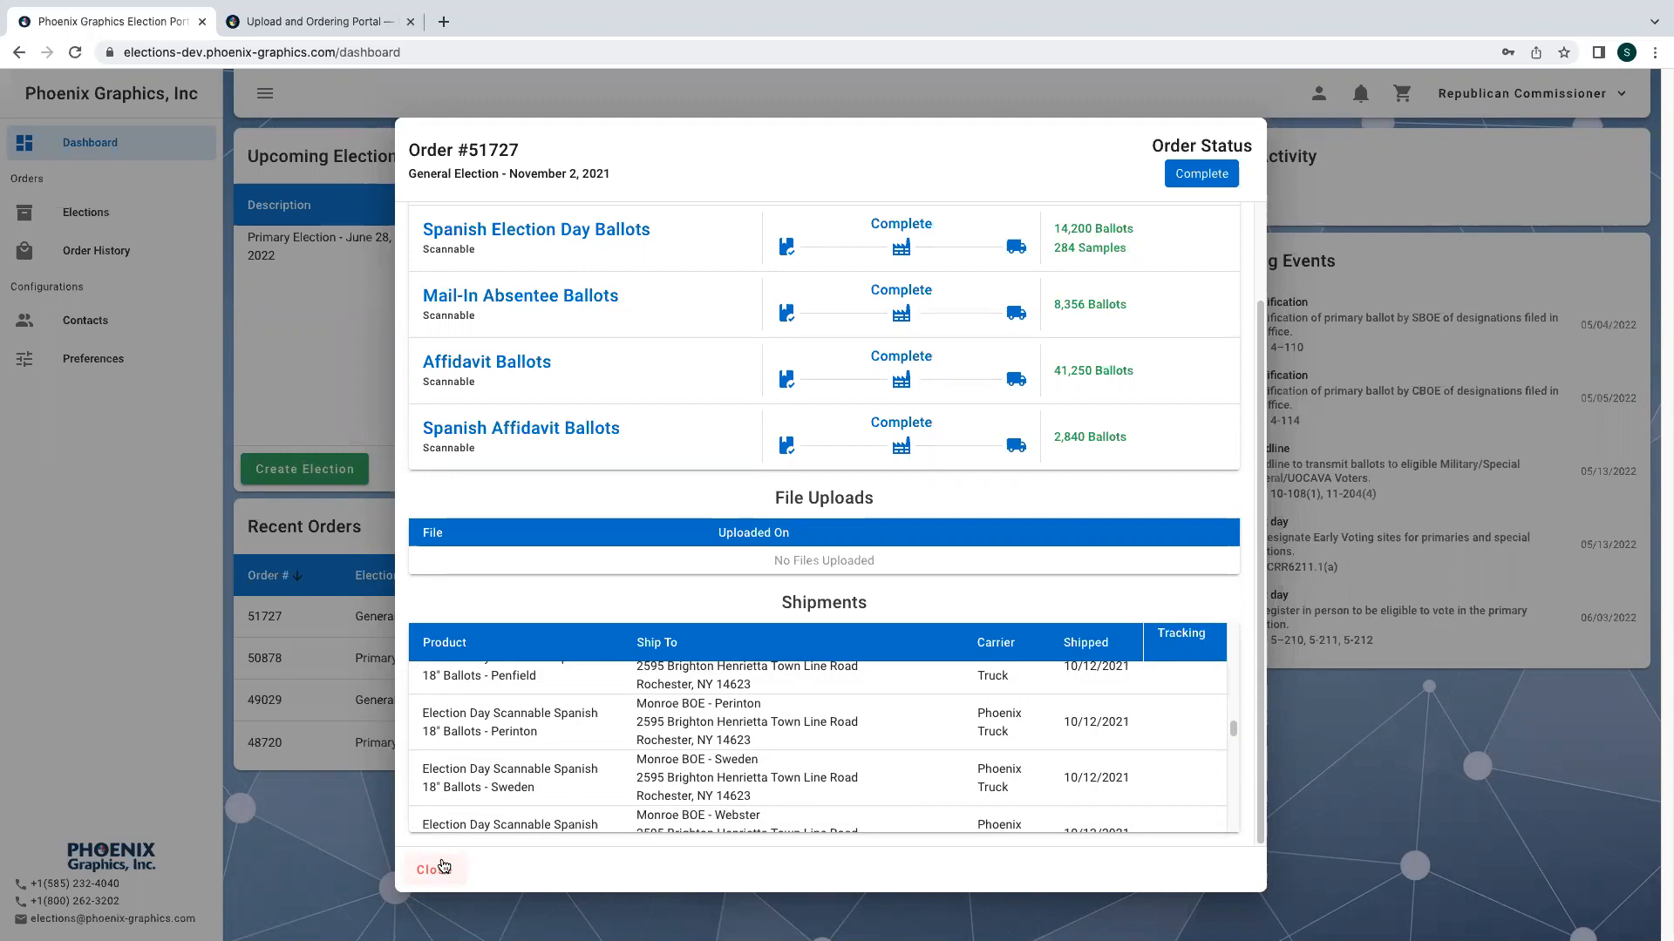
pyautogui.click(440, 869)
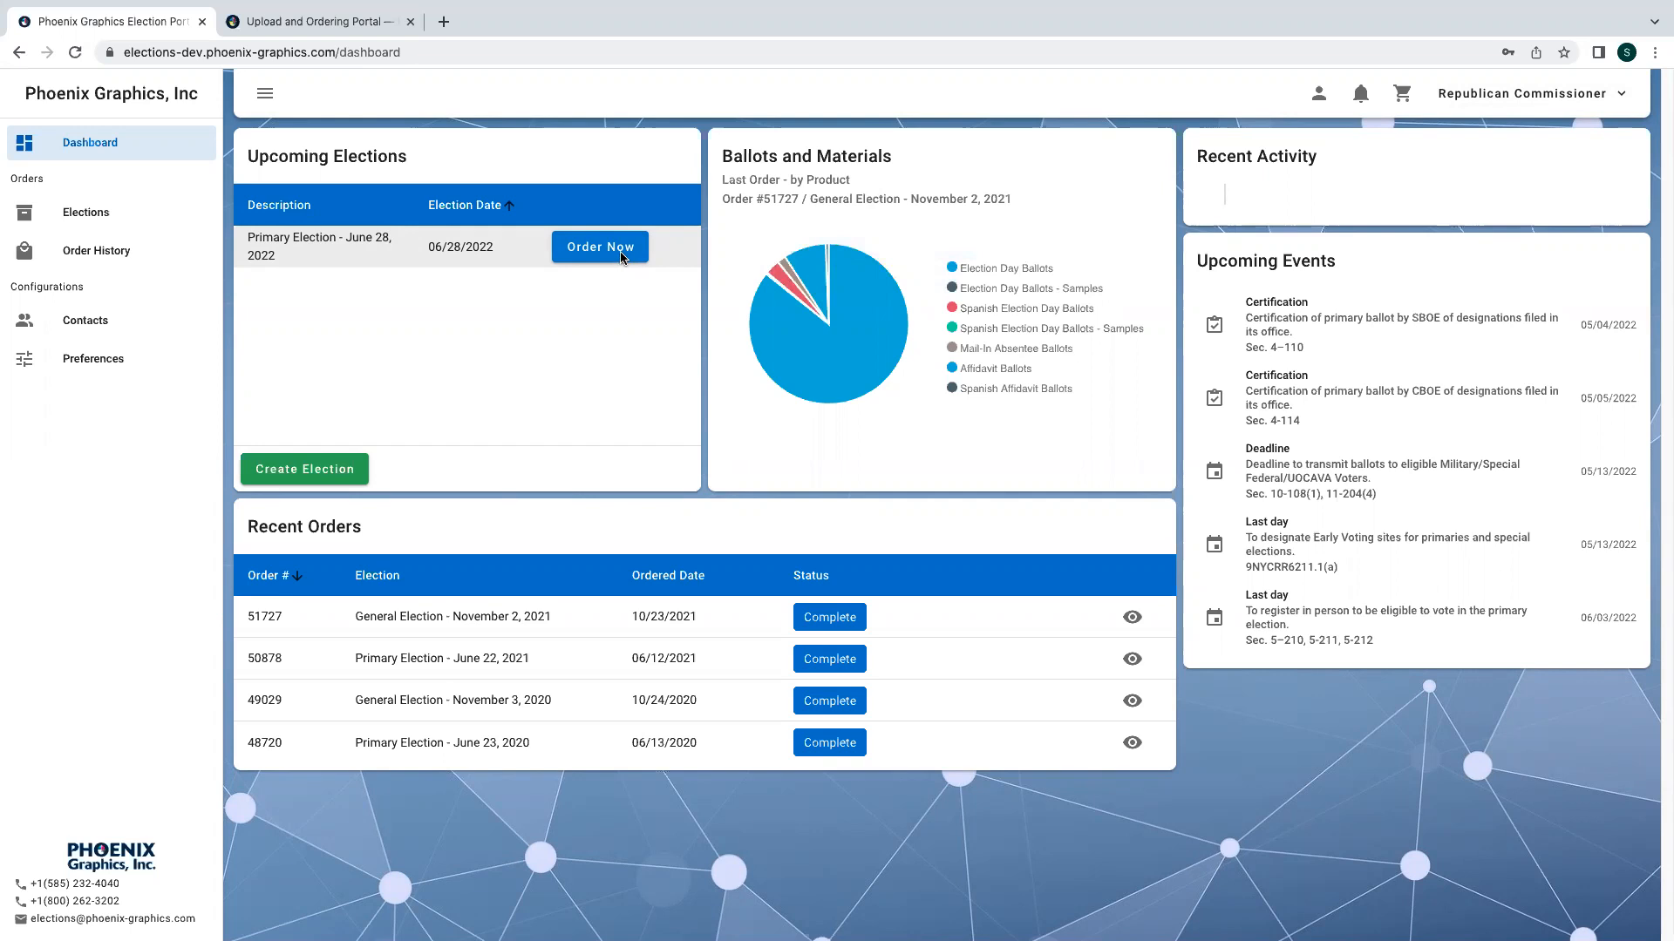
# - Start an order for the Primary Election - June 28, 2022 and choose scannable Election Day Ballots with stub as the product
pyautogui.click(623, 254)
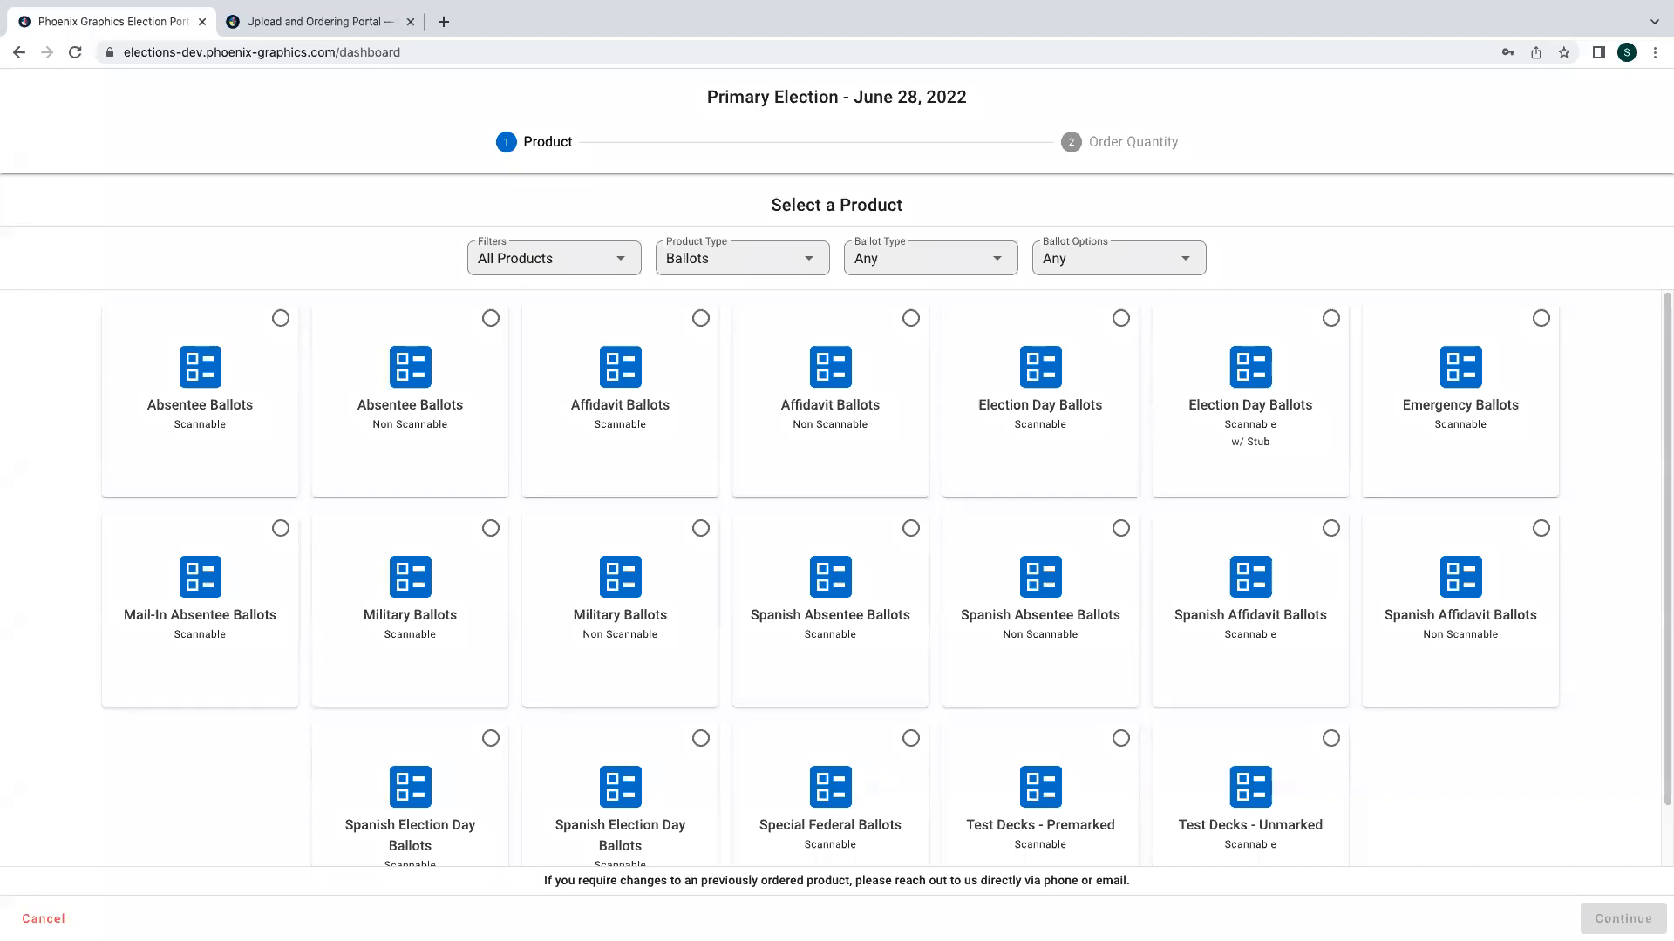
pyautogui.click(1218, 462)
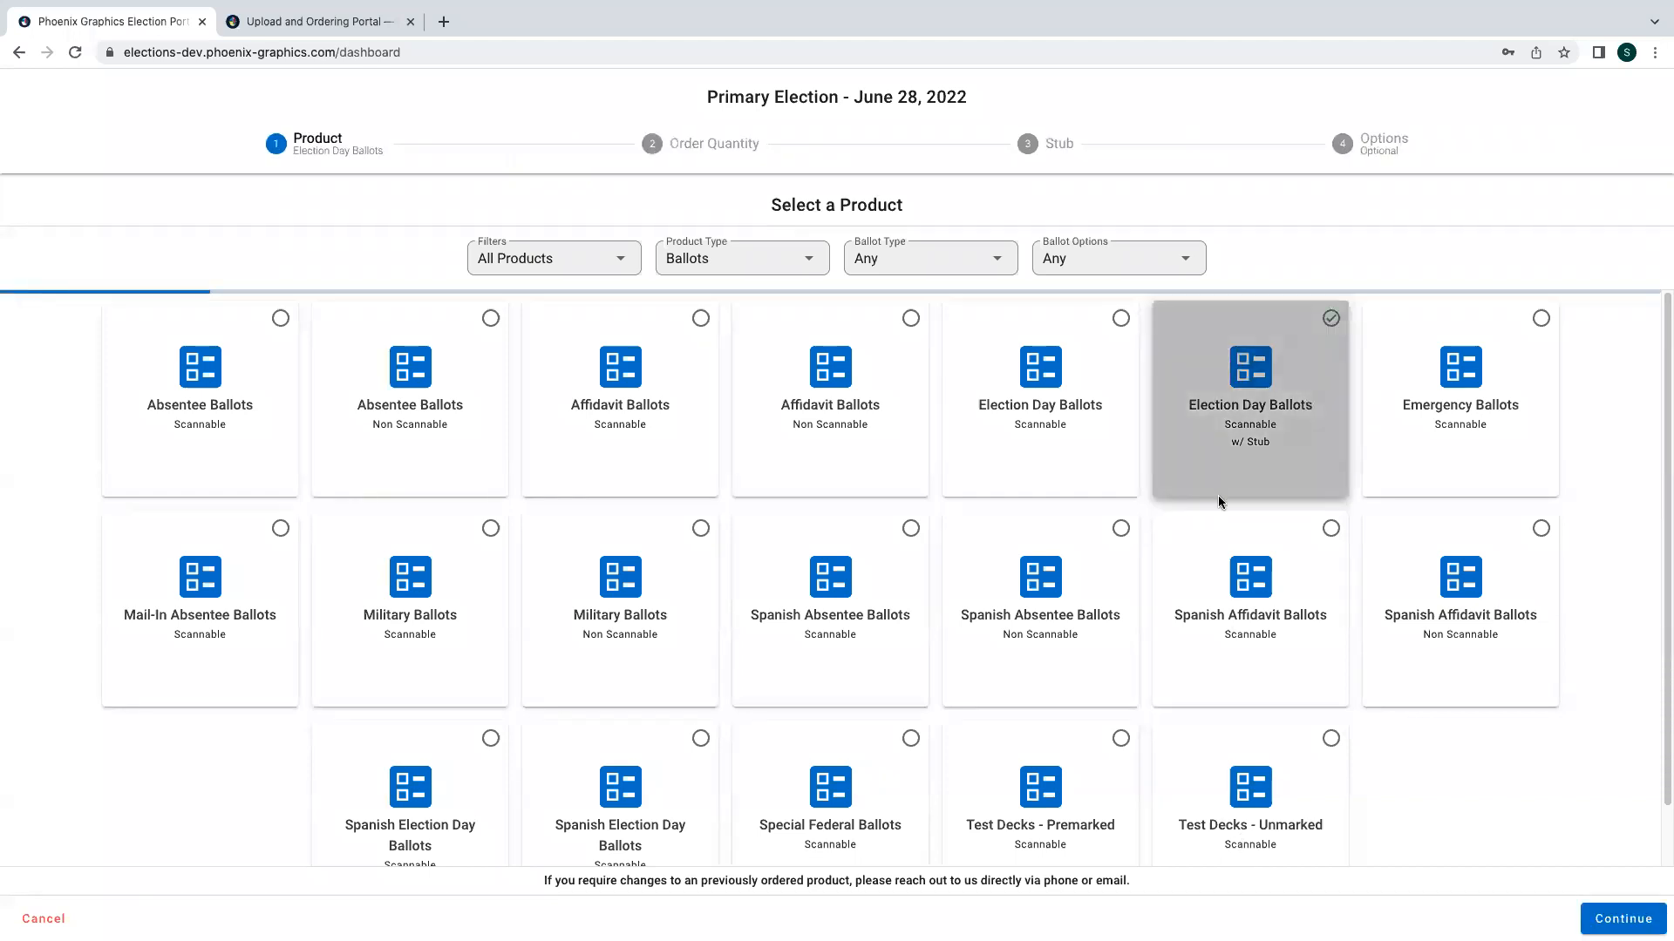
pyautogui.scroll(-1, 1451, 786)
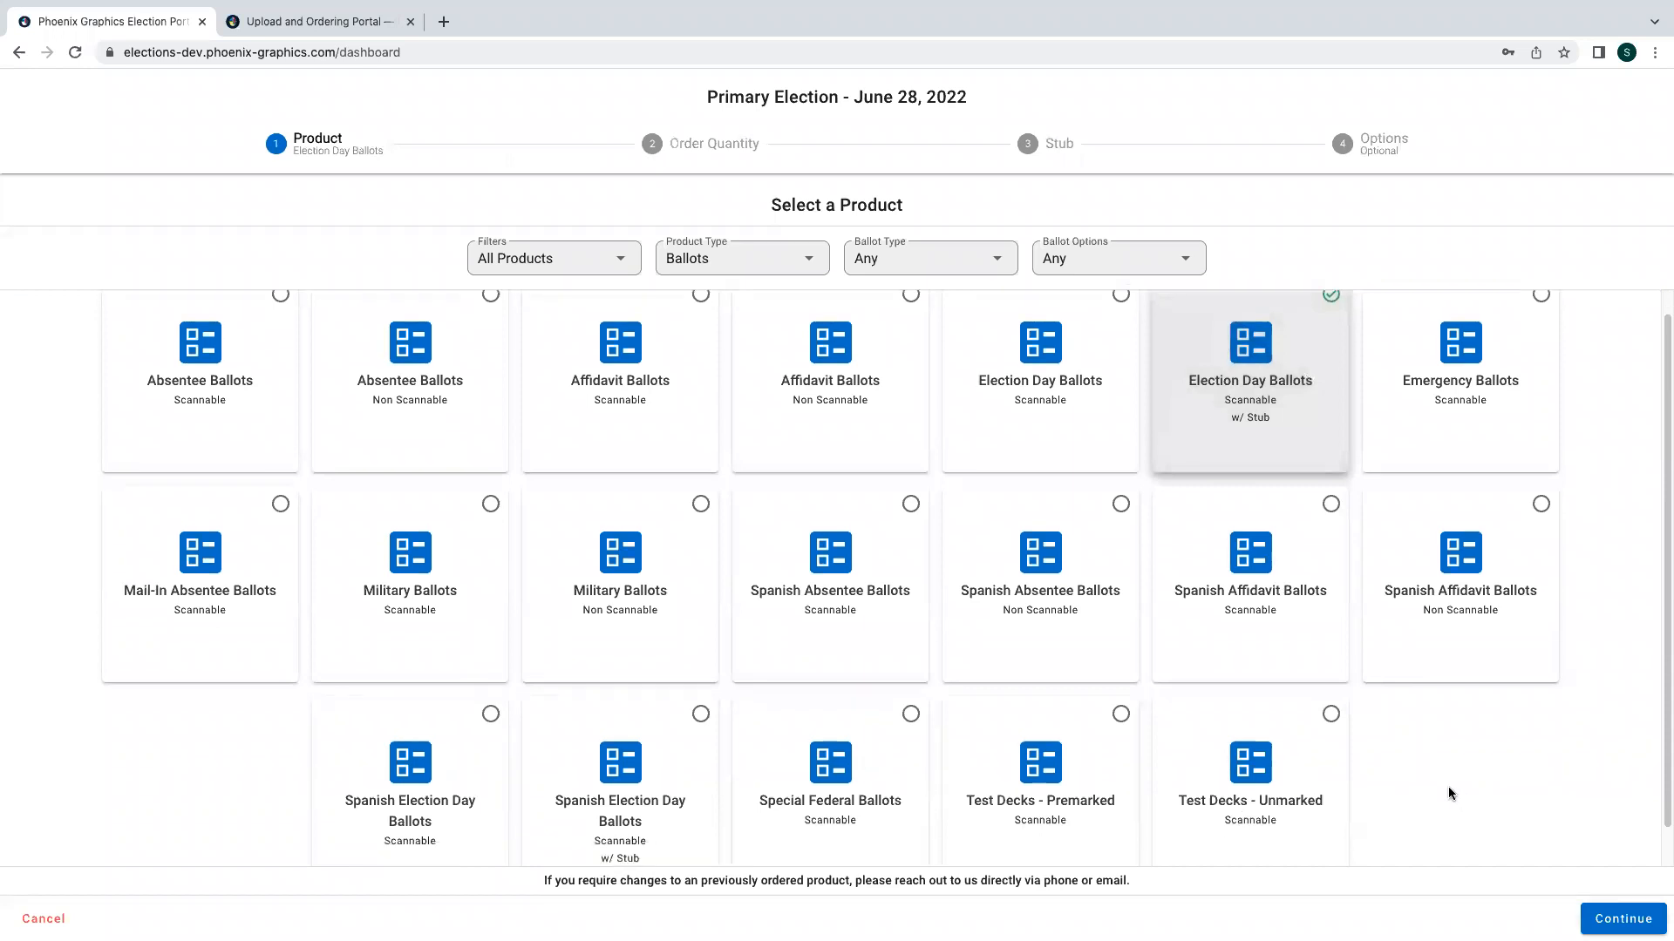
pyautogui.scroll(1, 1447, 786)
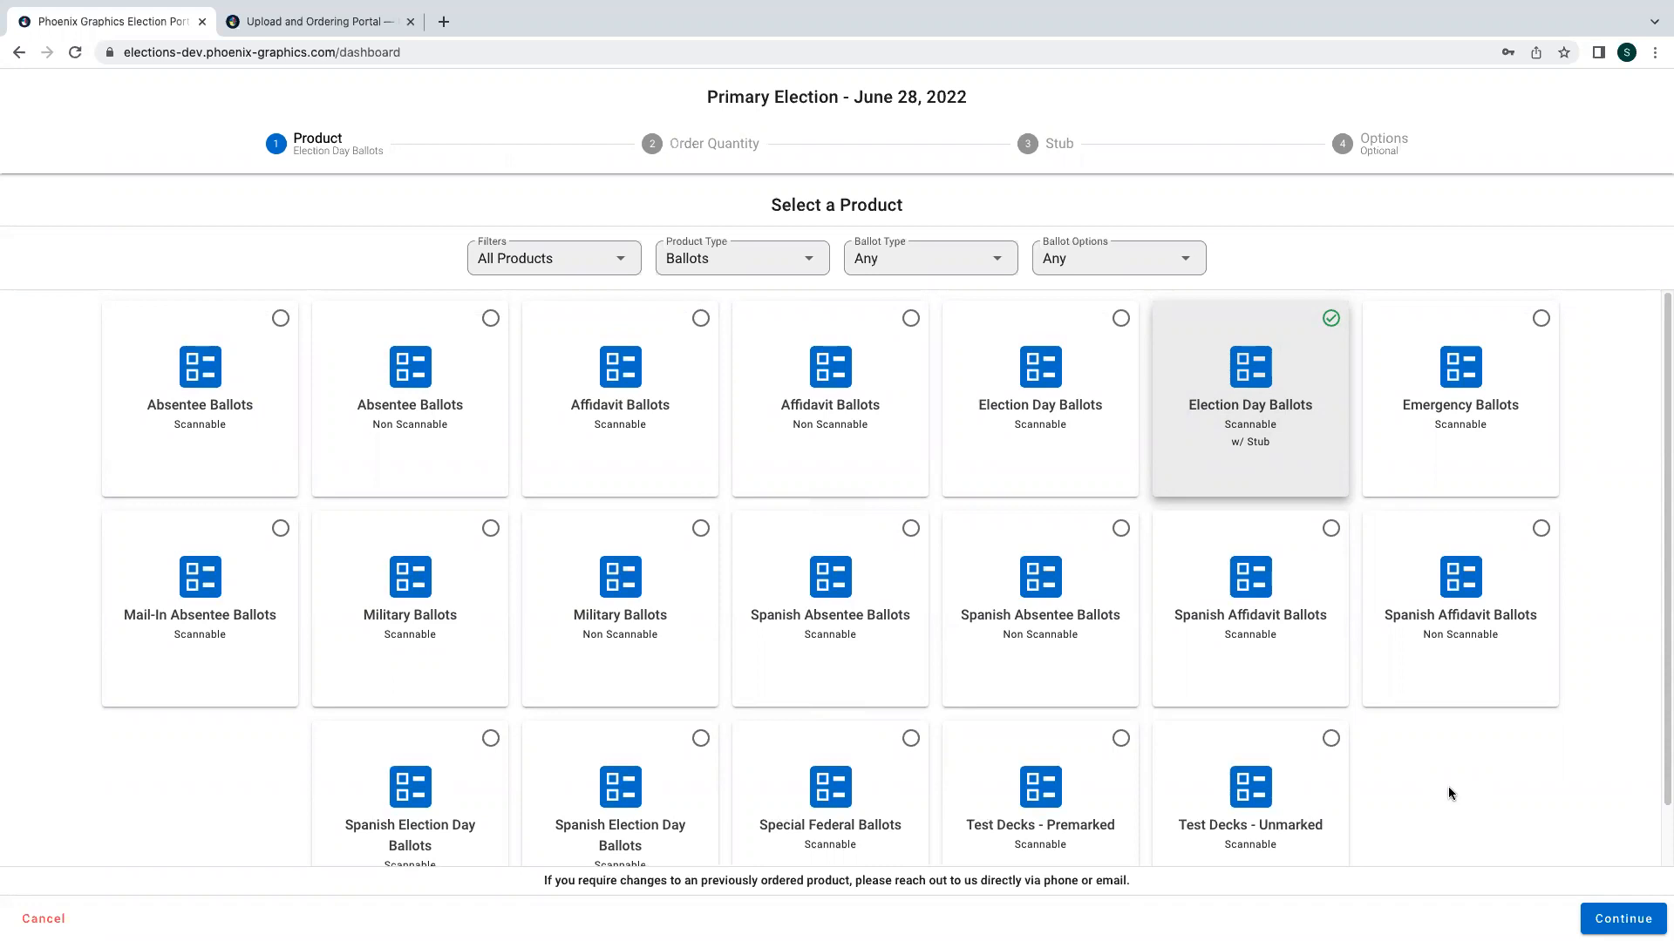
pyautogui.scroll(-1, 1449, 793)
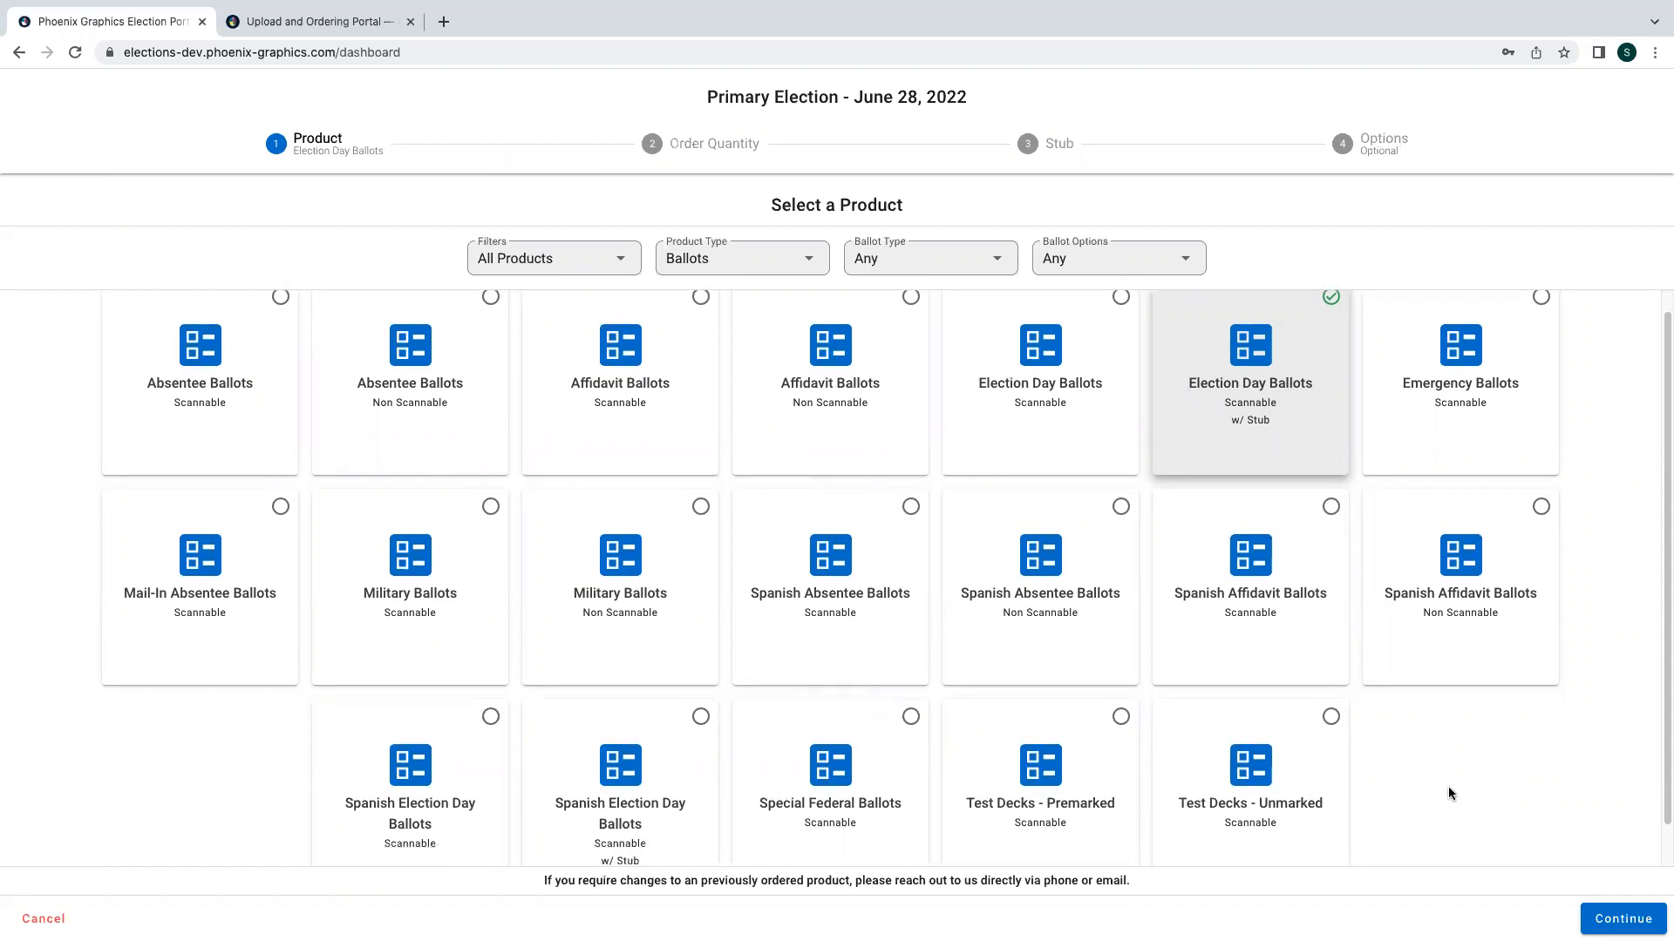
pyautogui.scroll(1, 1448, 793)
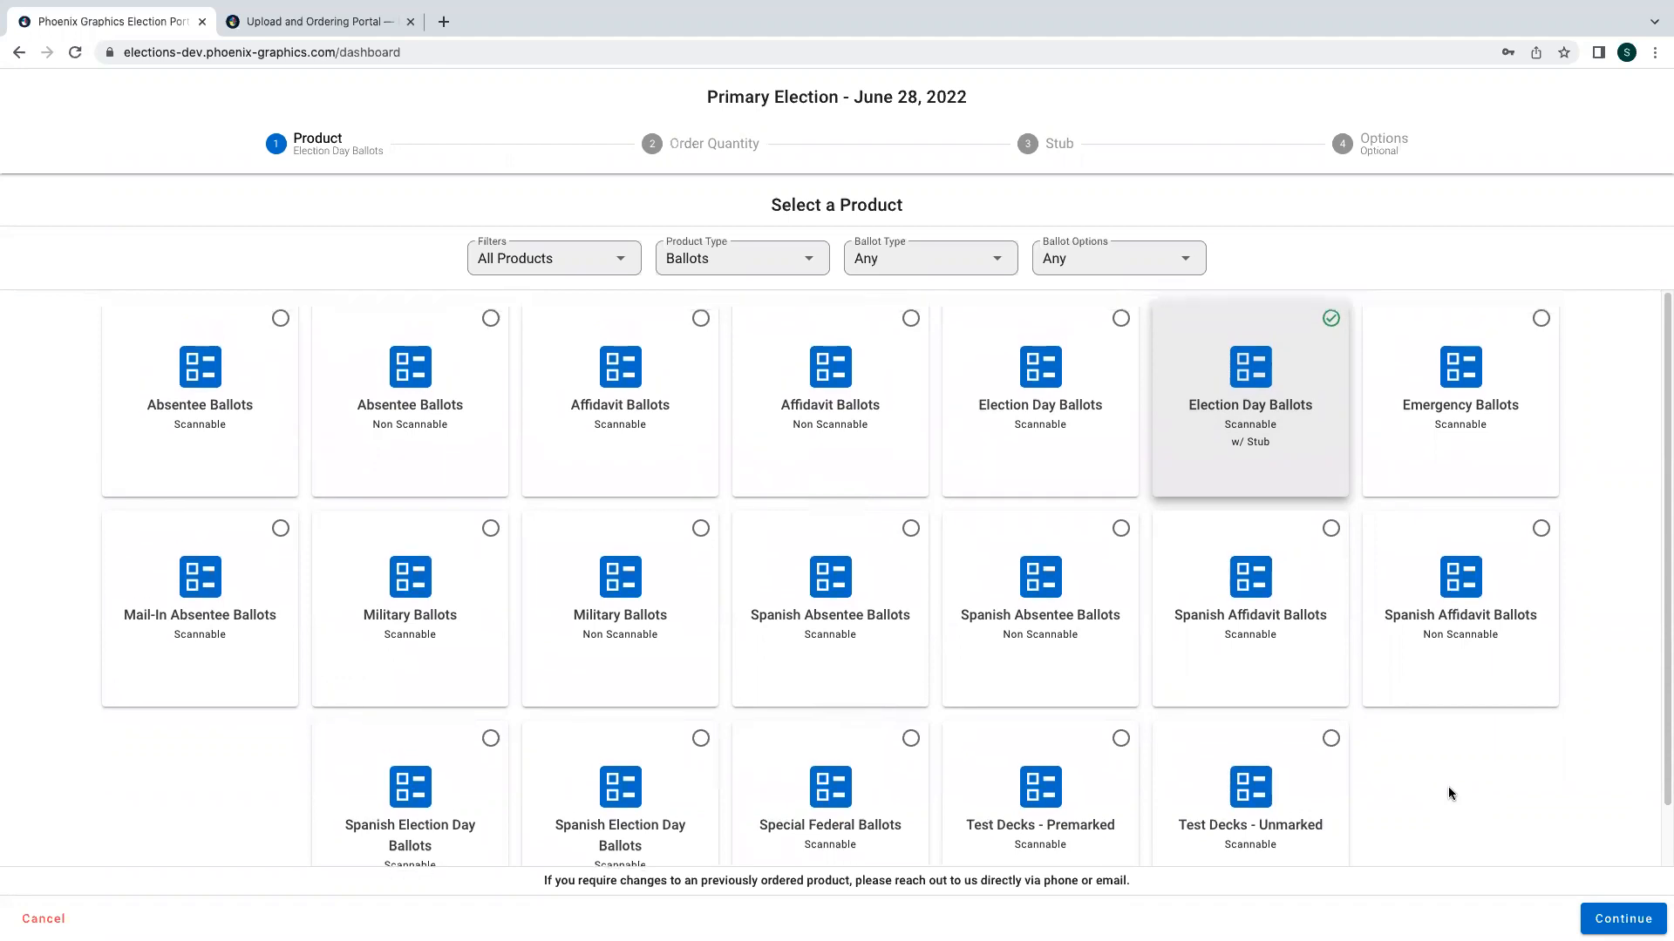
pyautogui.click(1603, 918)
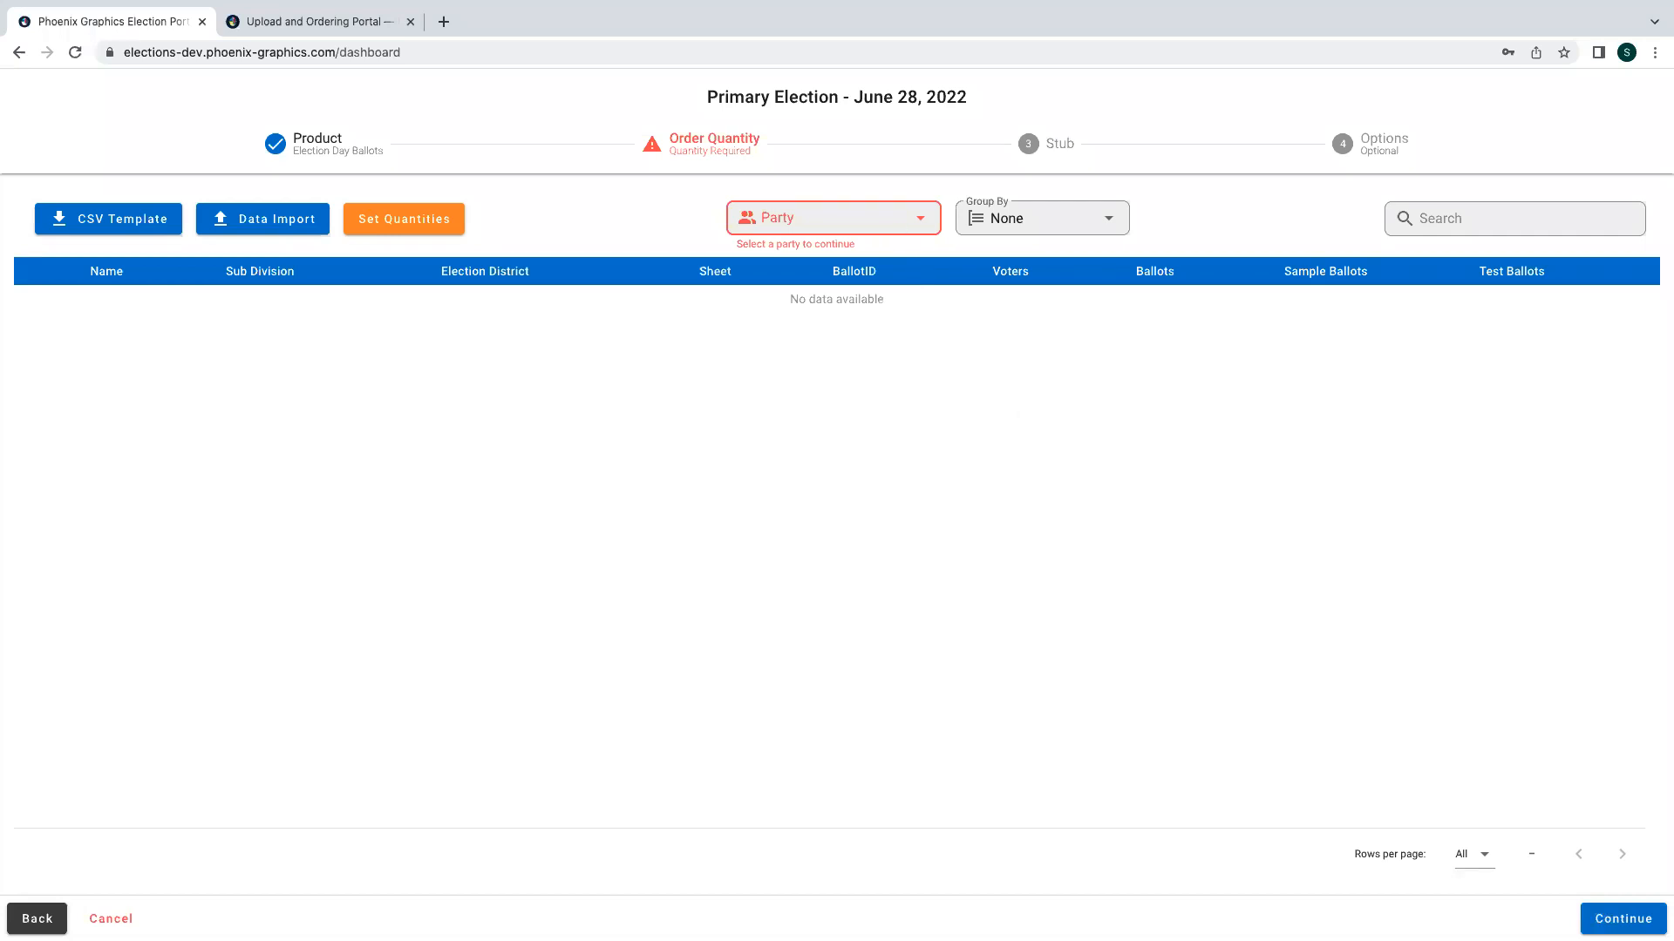
# - Set the order's party to Republican and download the CSV order quantity template
pyautogui.click(827, 217)
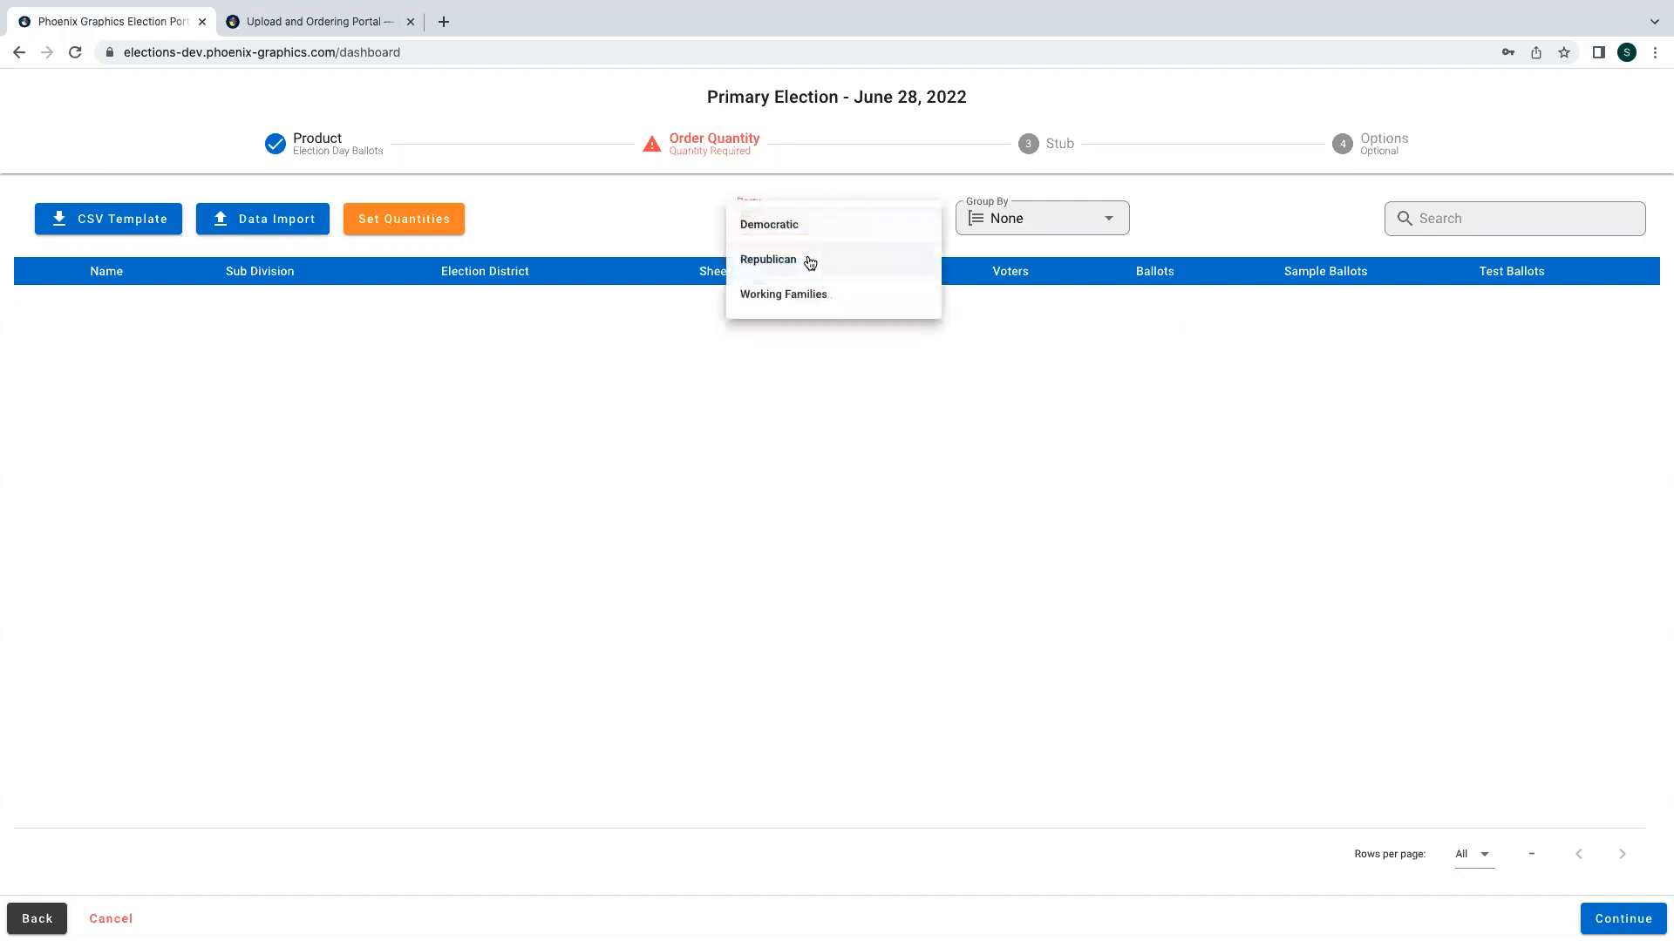
pyautogui.click(807, 259)
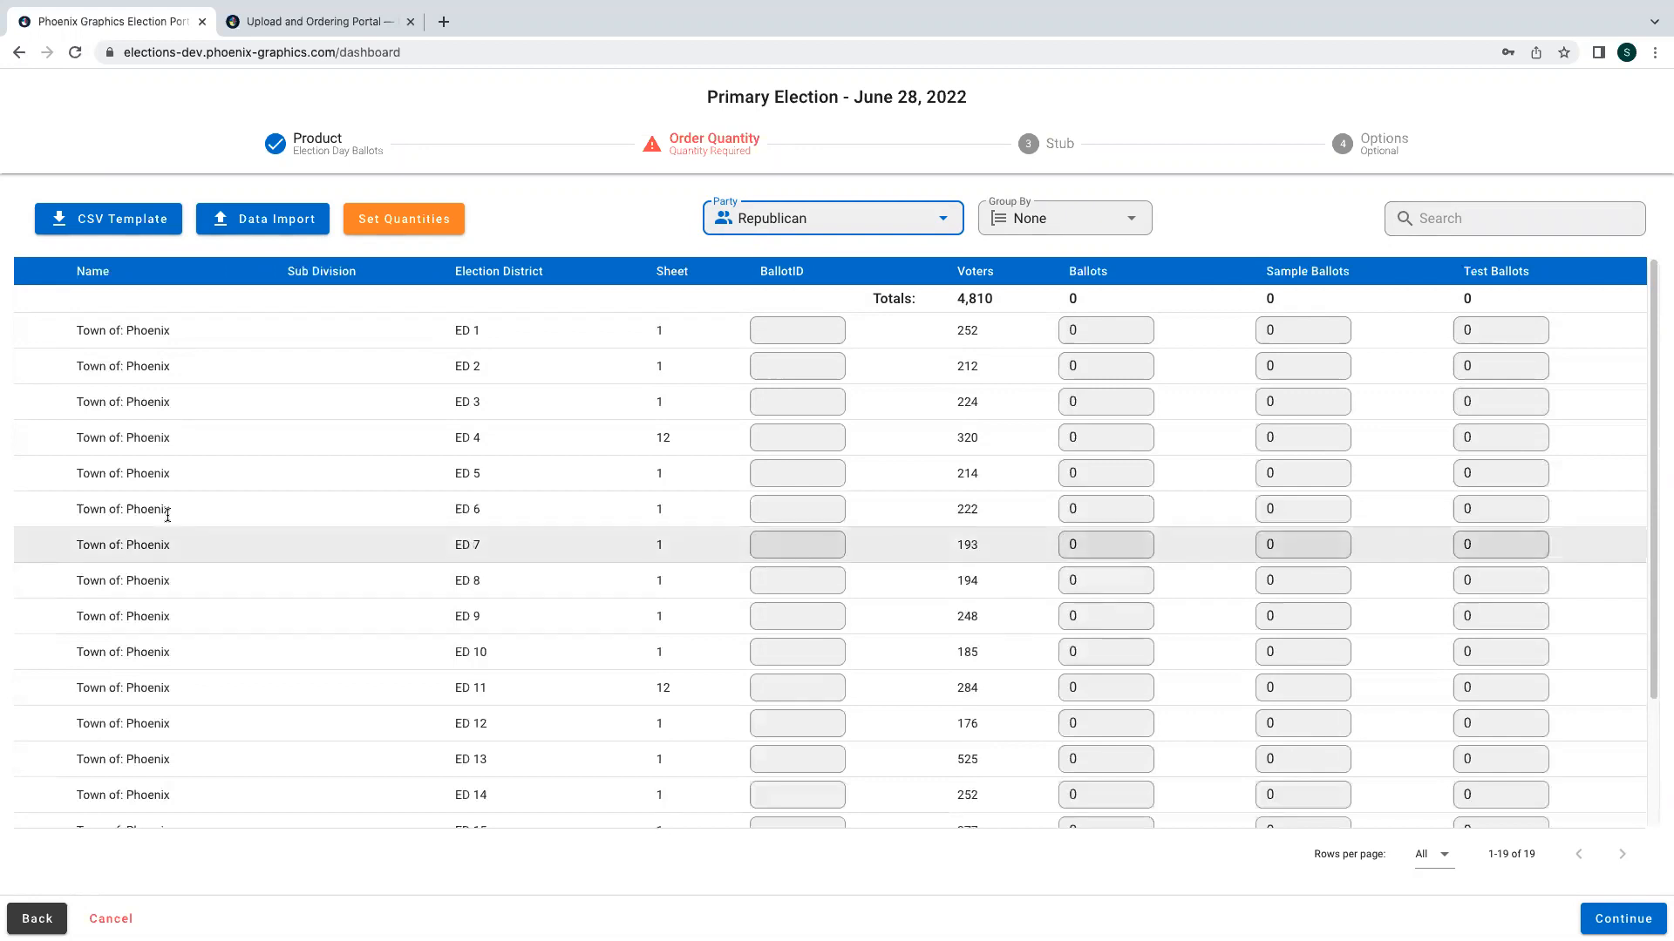
pyautogui.click(103, 221)
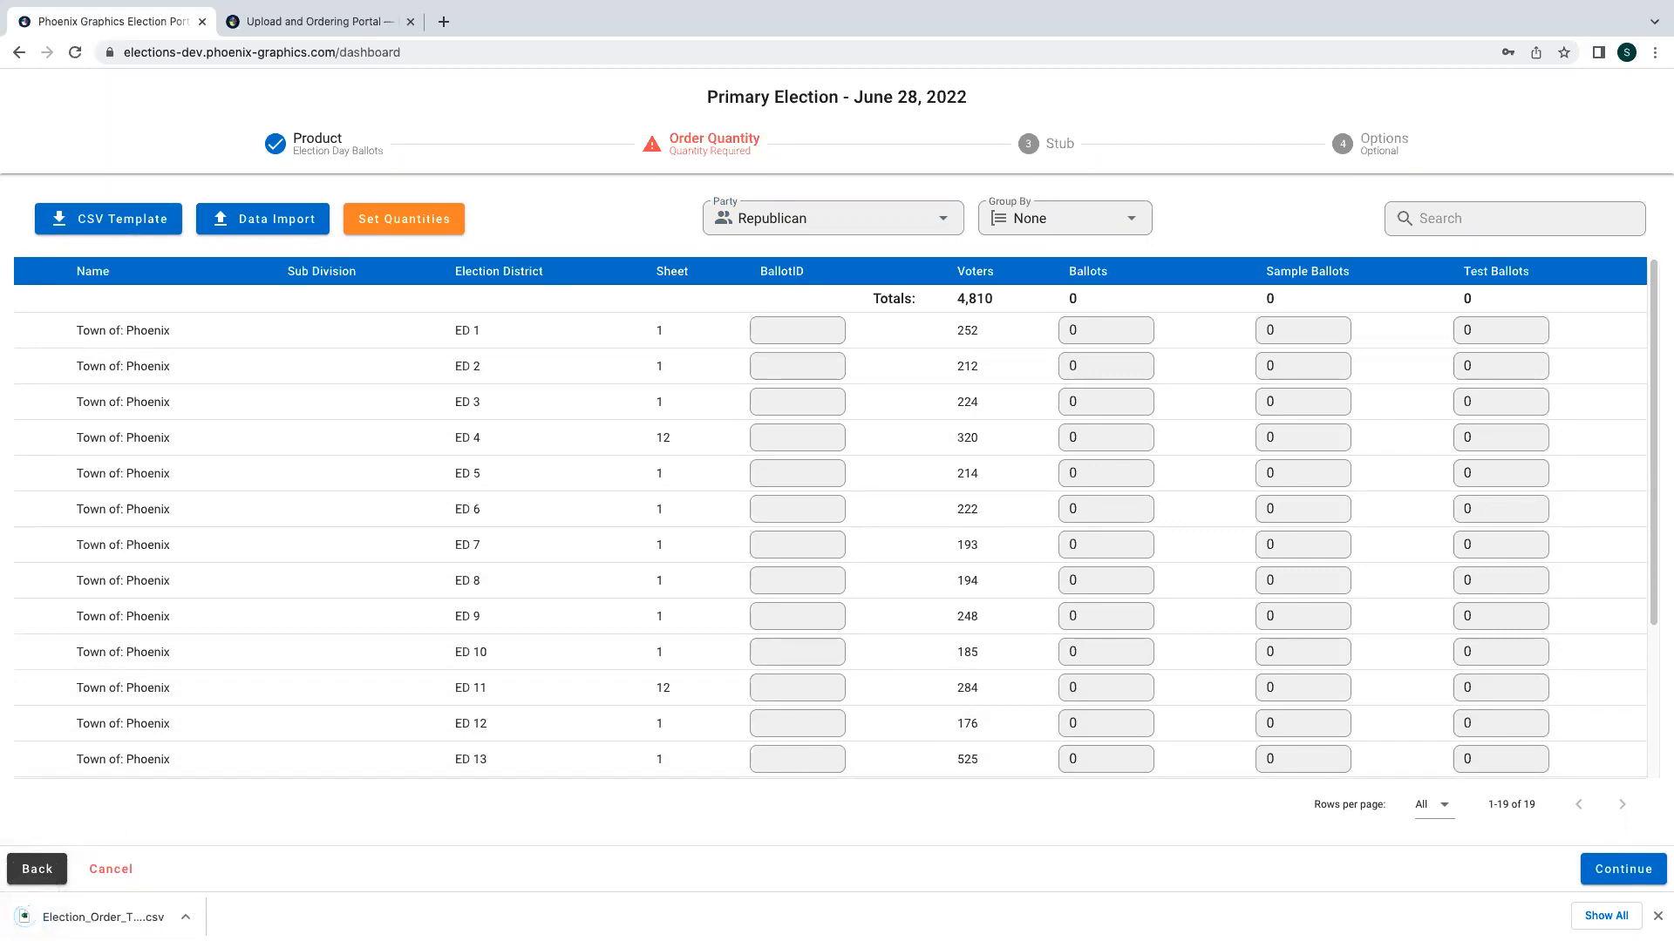
pyautogui.click(1659, 918)
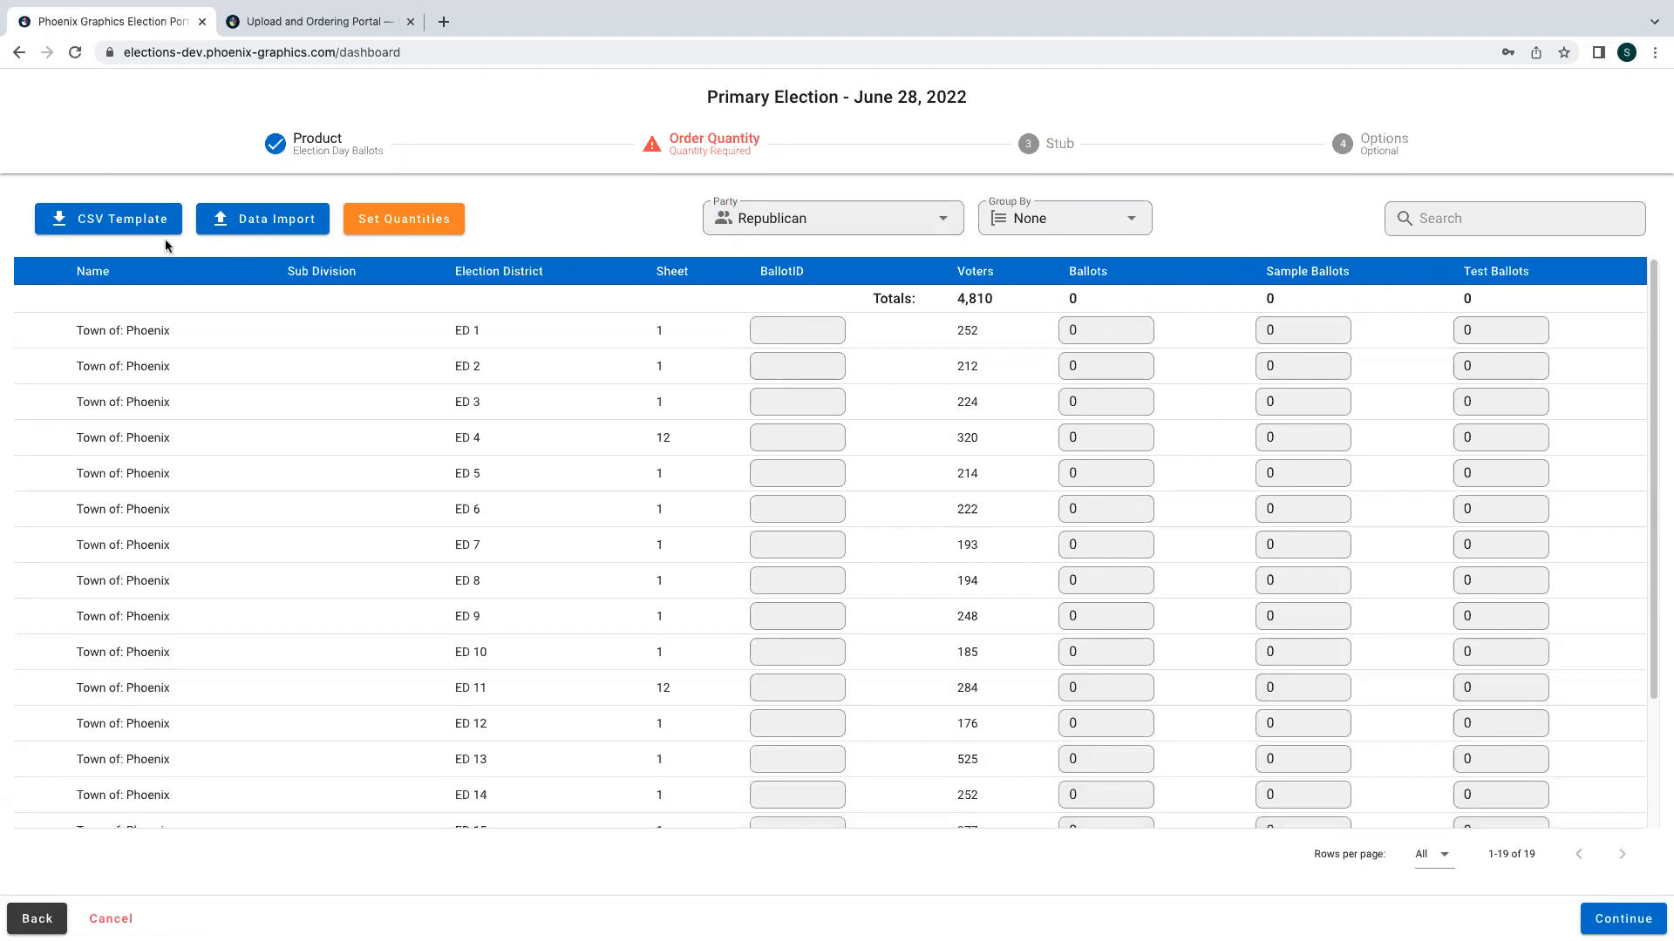
# - Import order quantities from the EXAMPLE election order template CSV in the OFFICIAL BALLOT folder
pyautogui.click(225, 219)
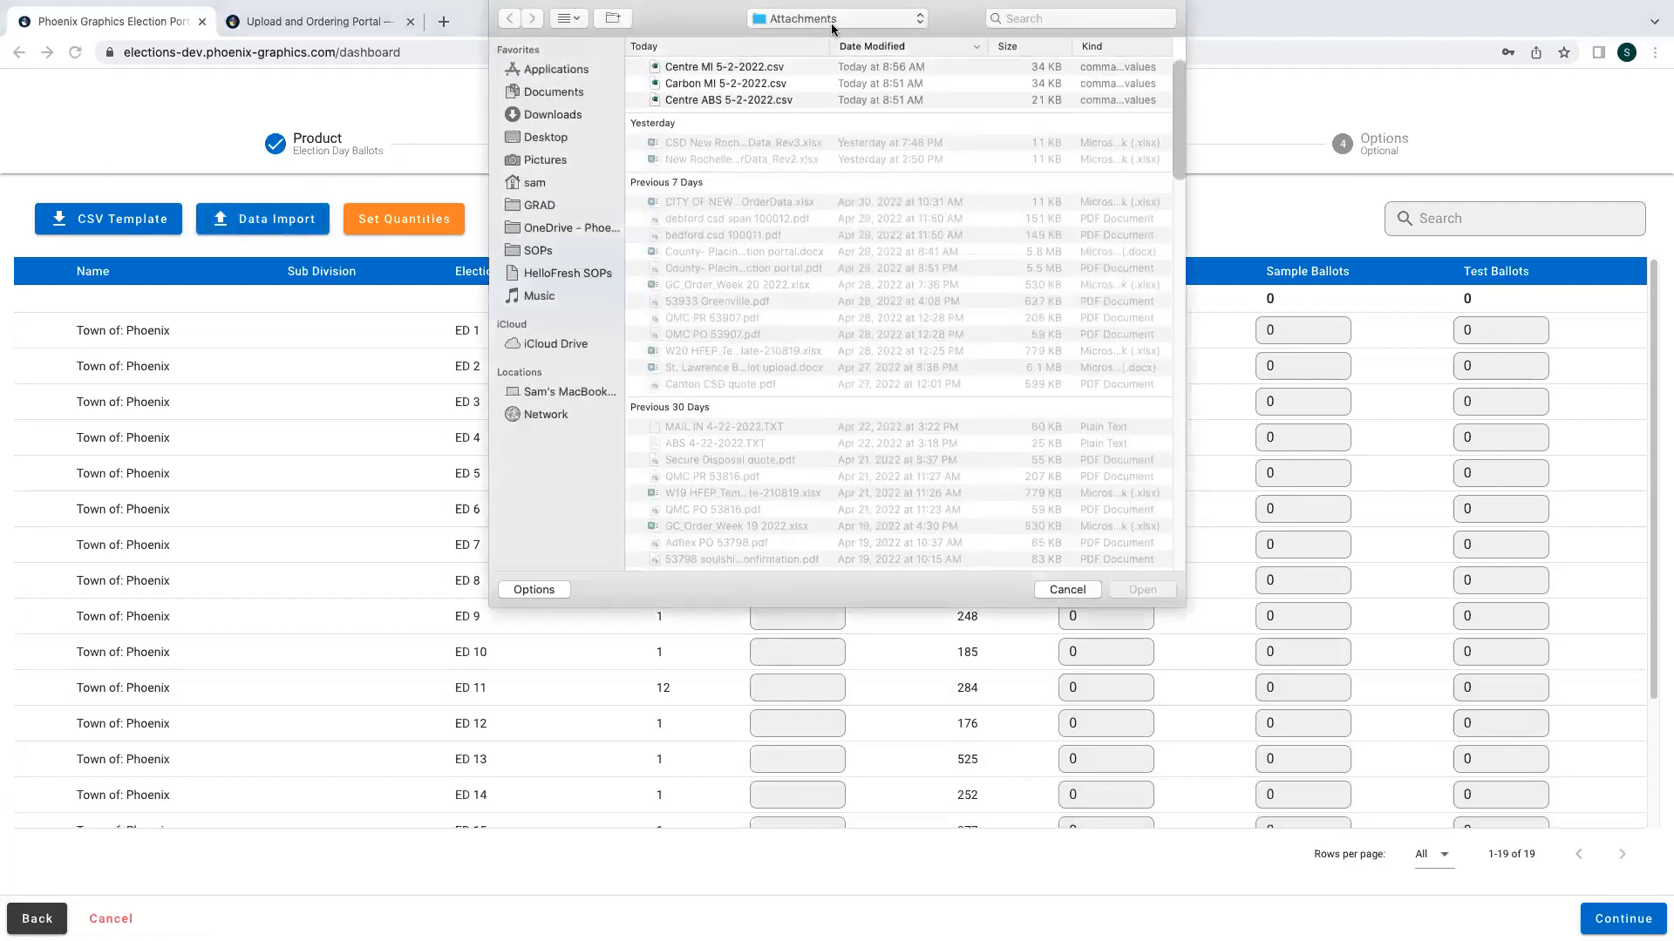
pyautogui.click(832, 24)
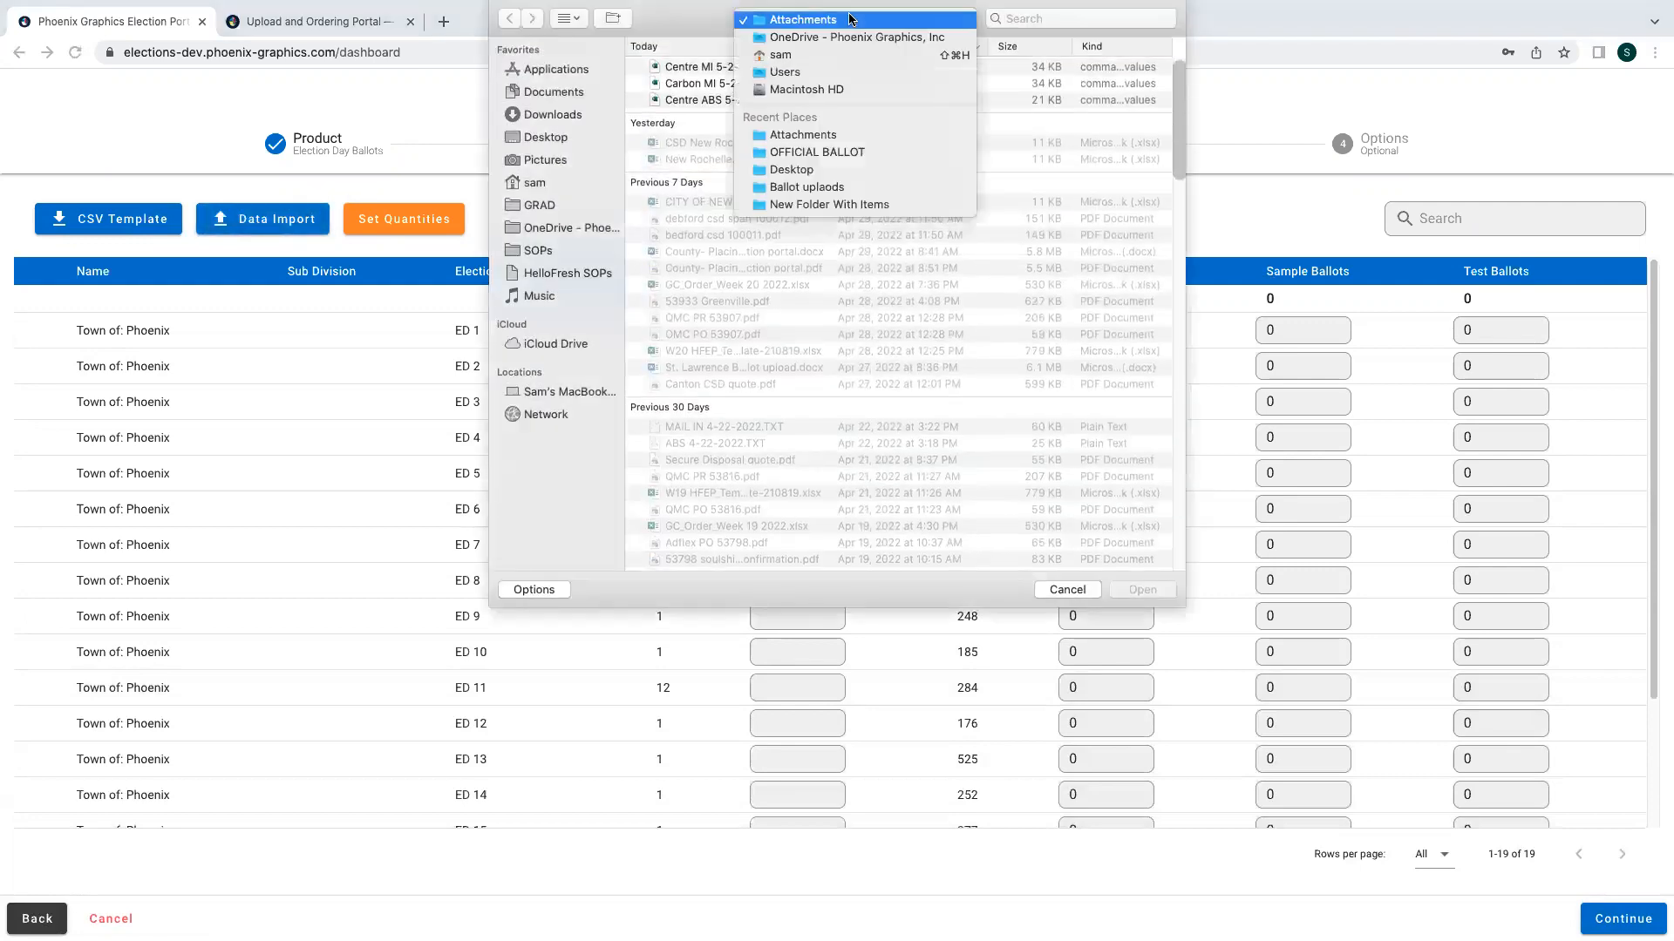
pyautogui.click(833, 150)
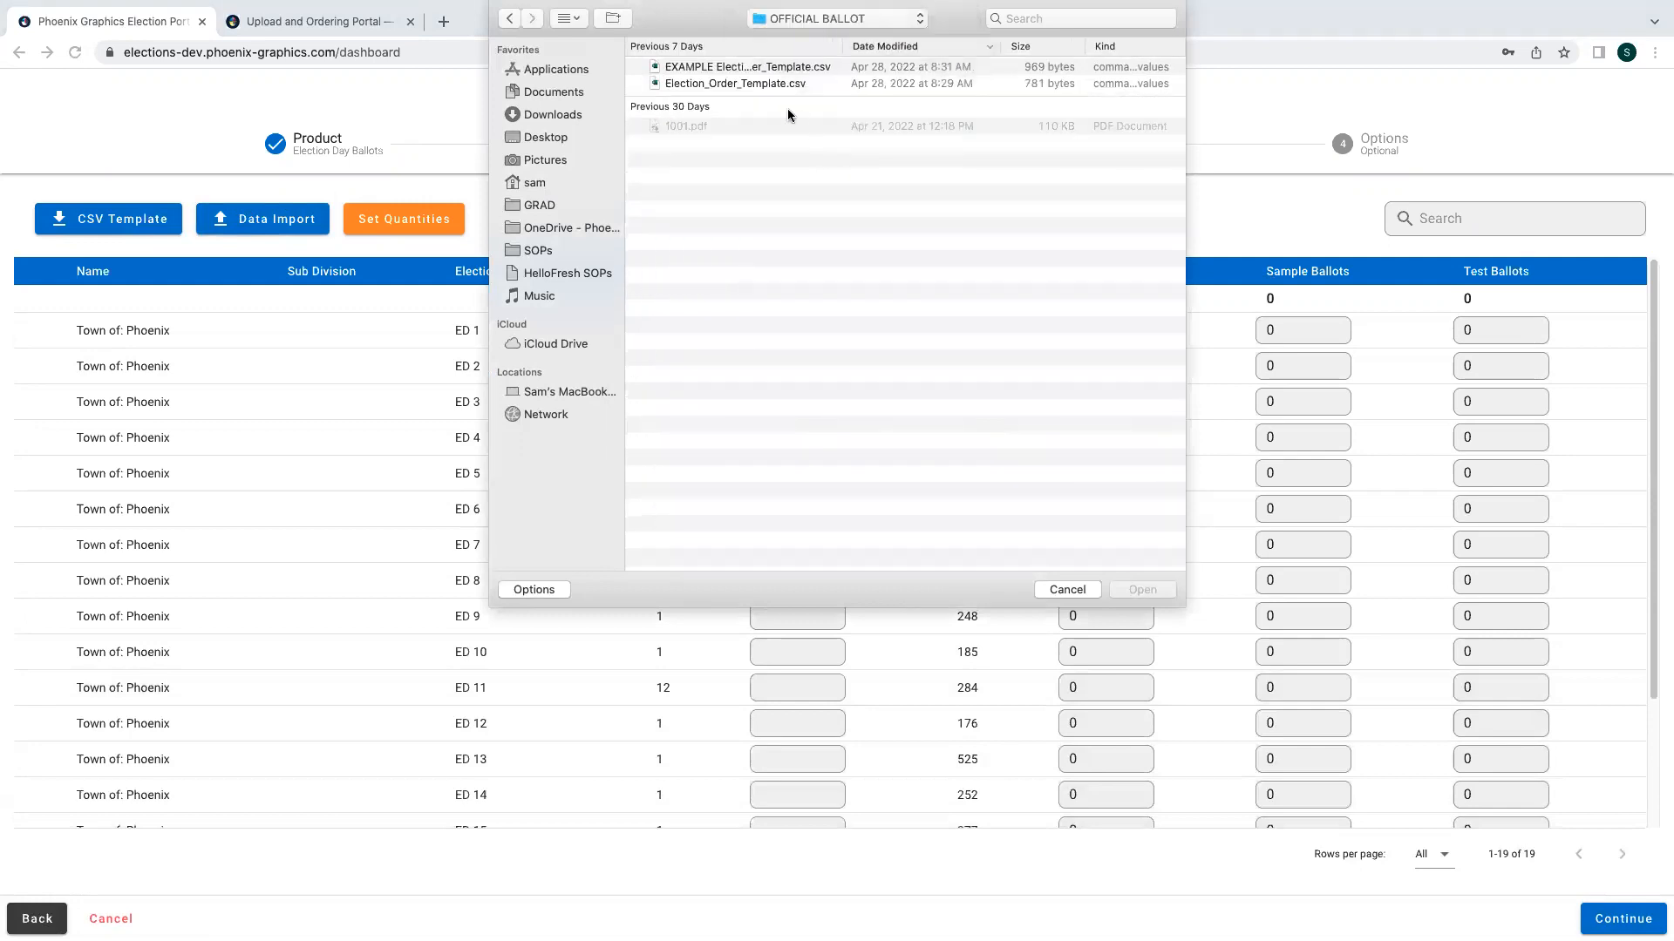
pyautogui.click(1002, 67)
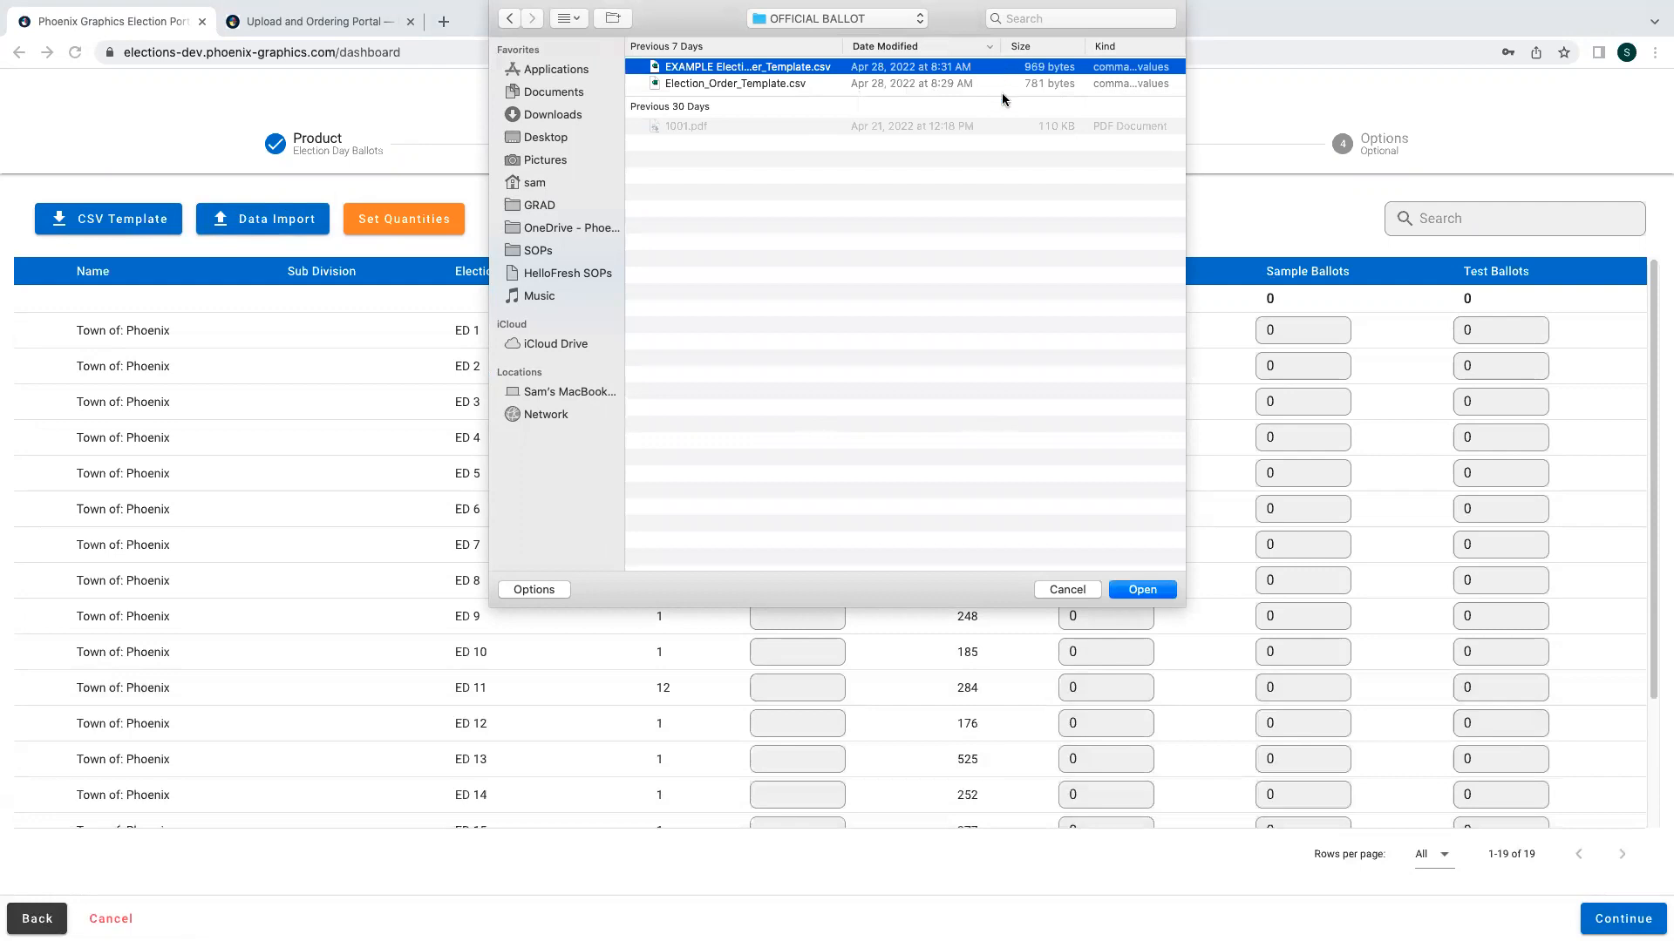
pyautogui.click(1142, 590)
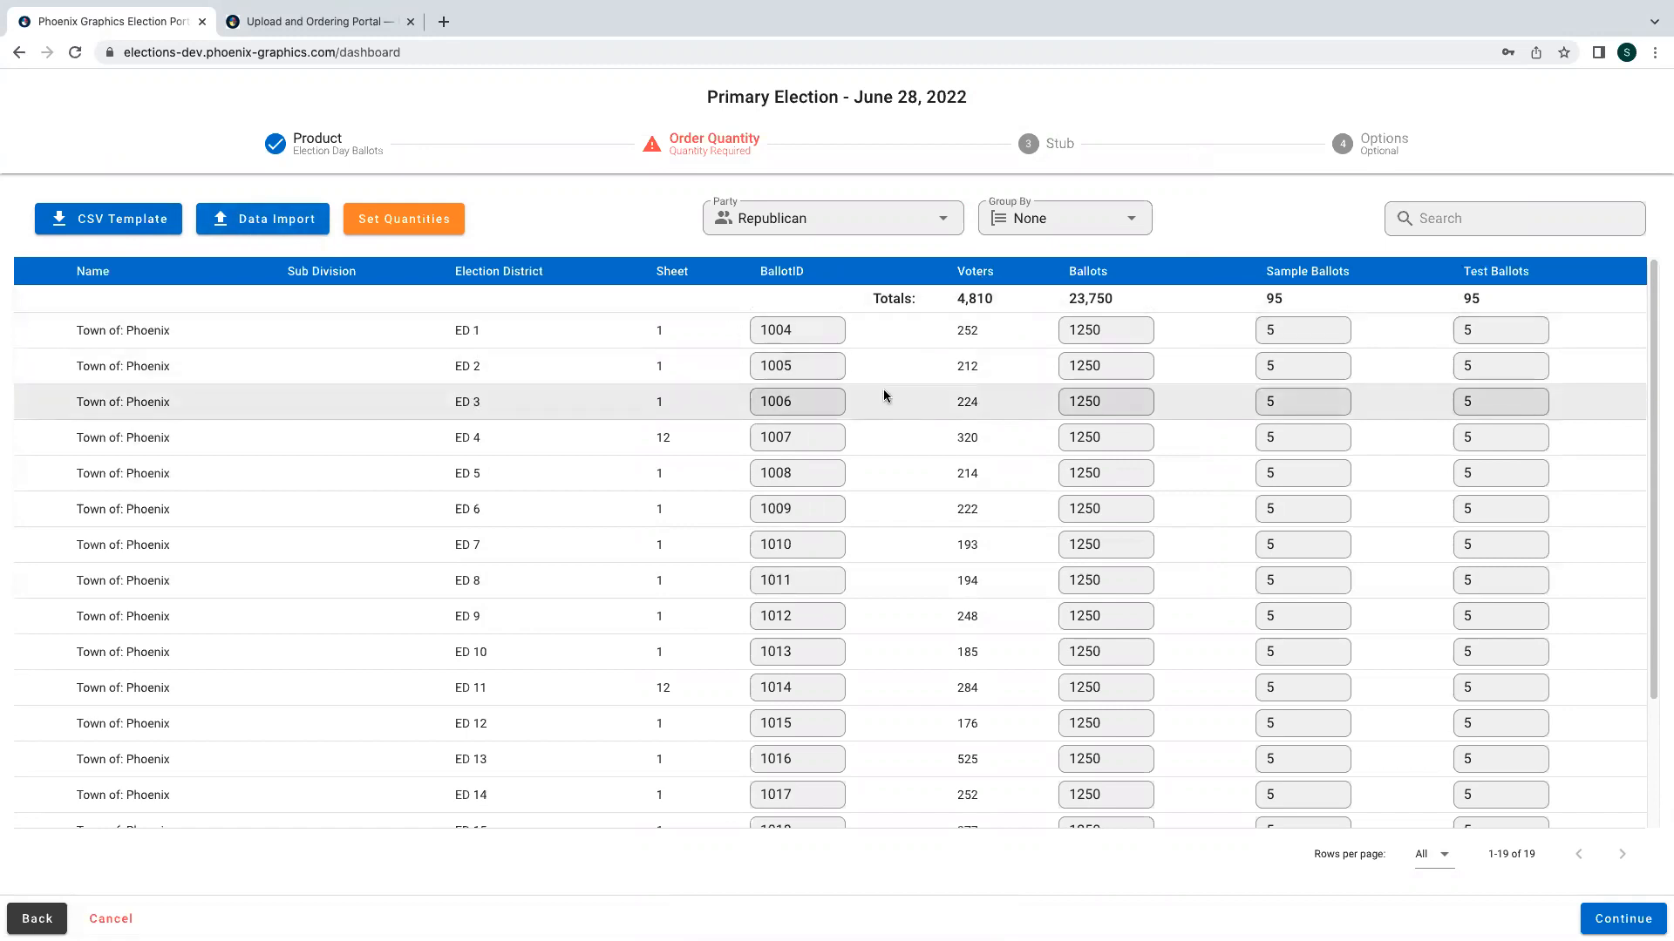
# - Review the imported ballot IDs and quantities across all election districts
pyautogui.scroll(-1, 882, 395)
pyautogui.scroll(-1, 882, 396)
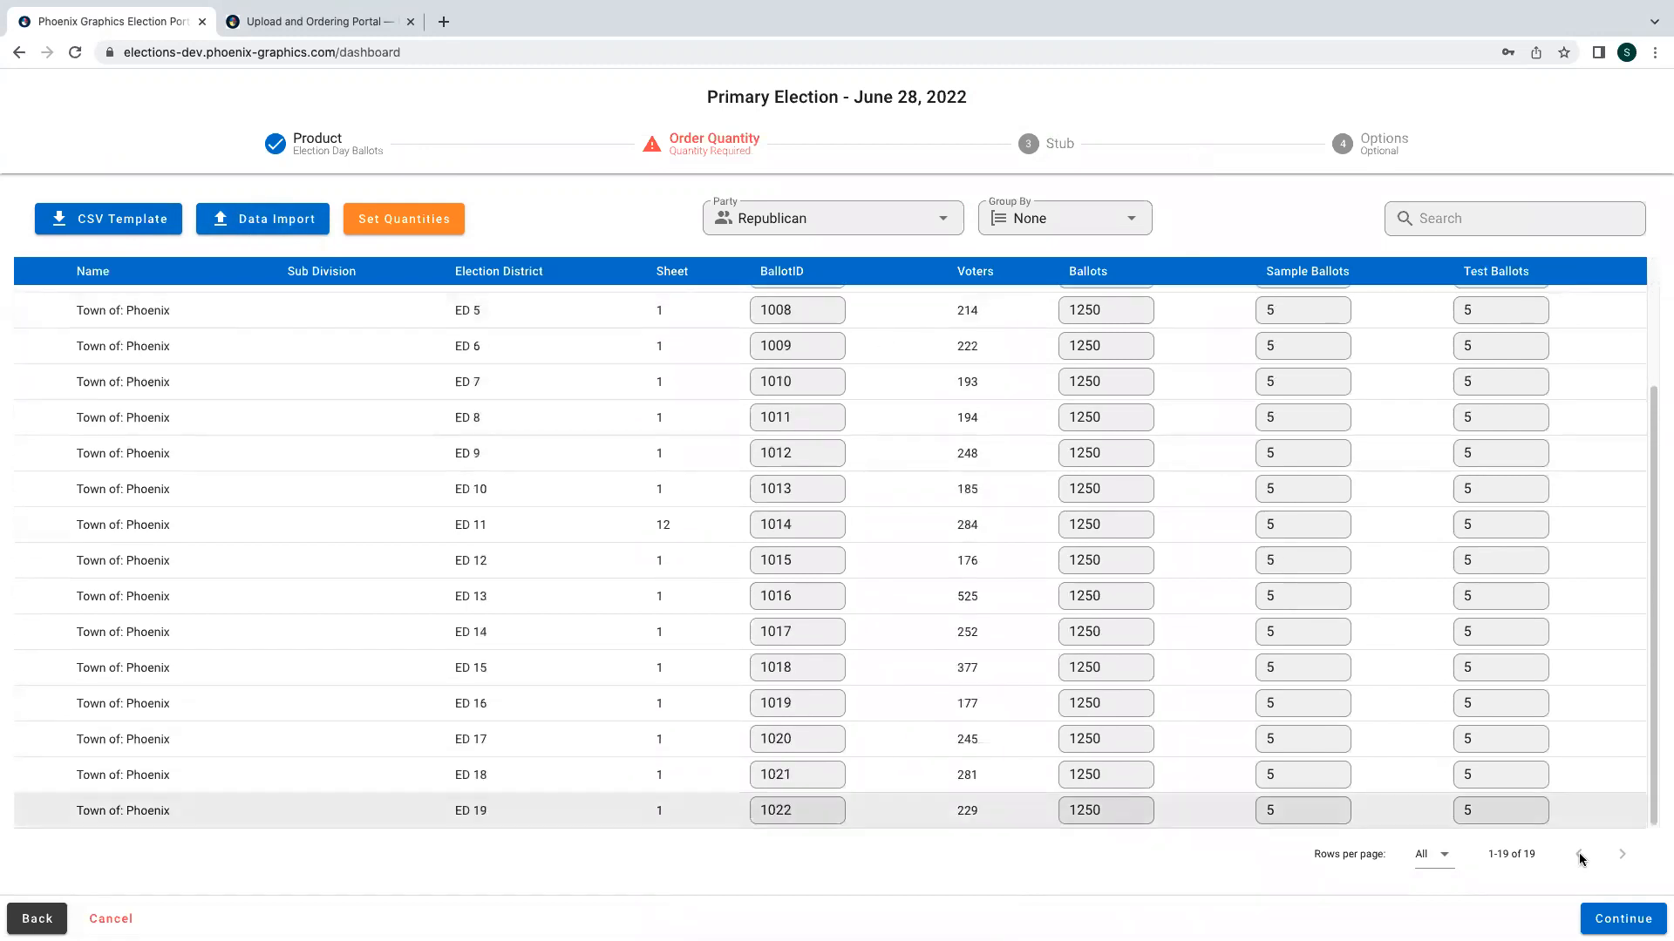
pyautogui.scroll(2, 1452, 757)
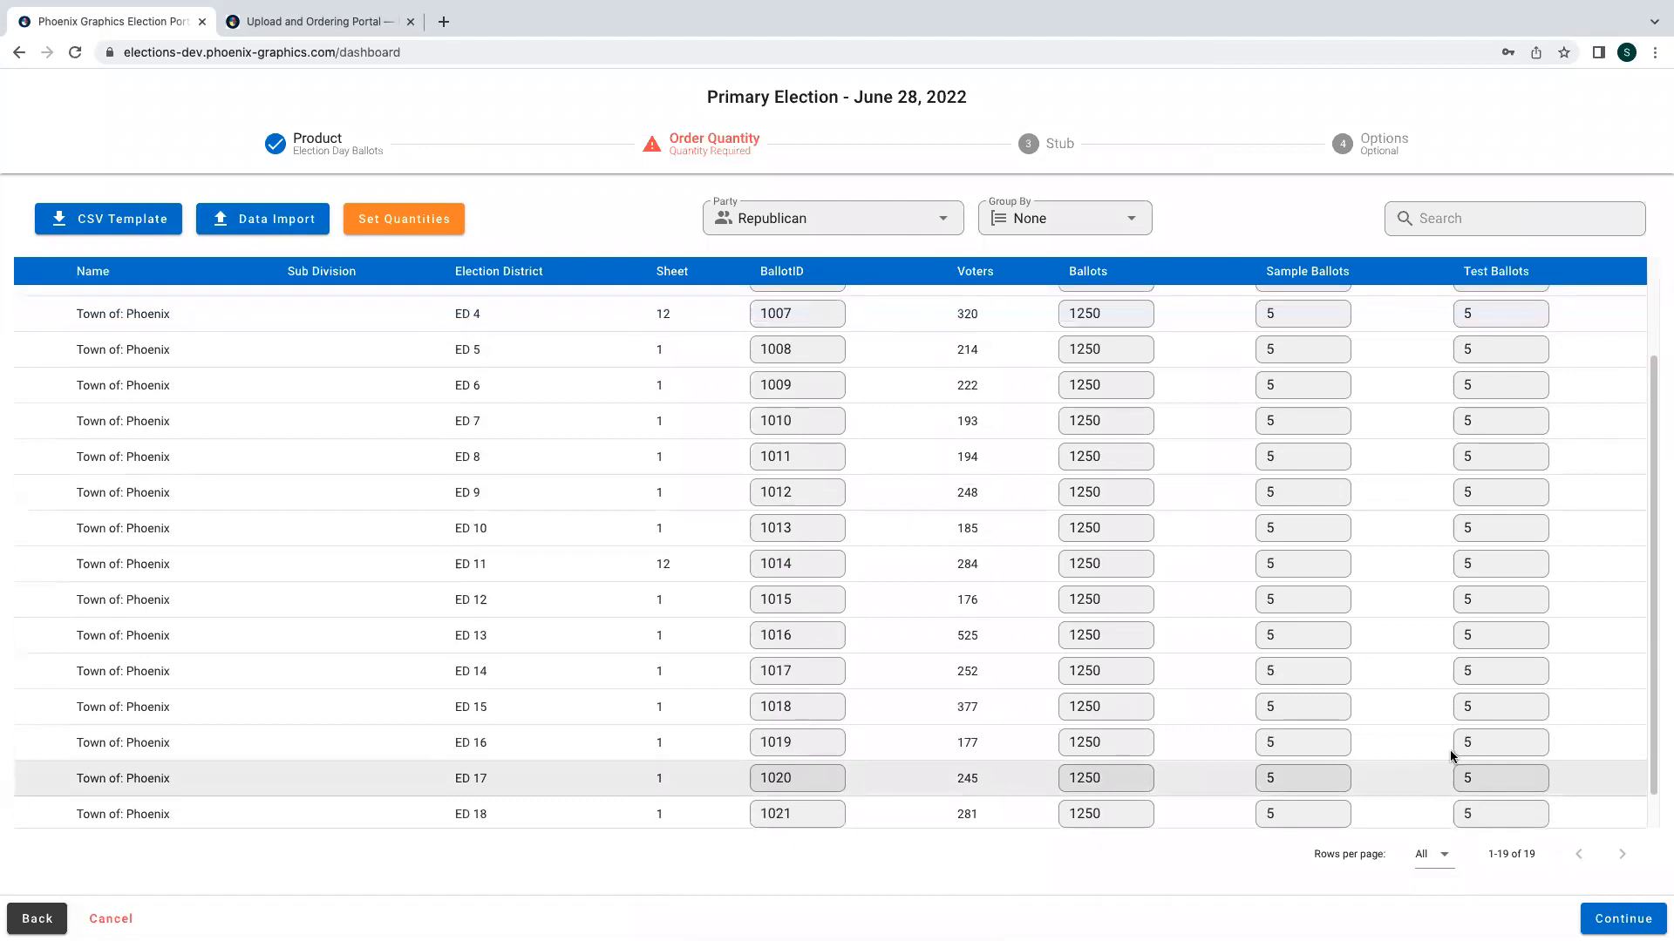
# - Open Set Quantities, enable the Ballots, Sample Ballots and Test Ballots fields, and set Ballots to 110 Percent
pyautogui.scroll(1, 1453, 757)
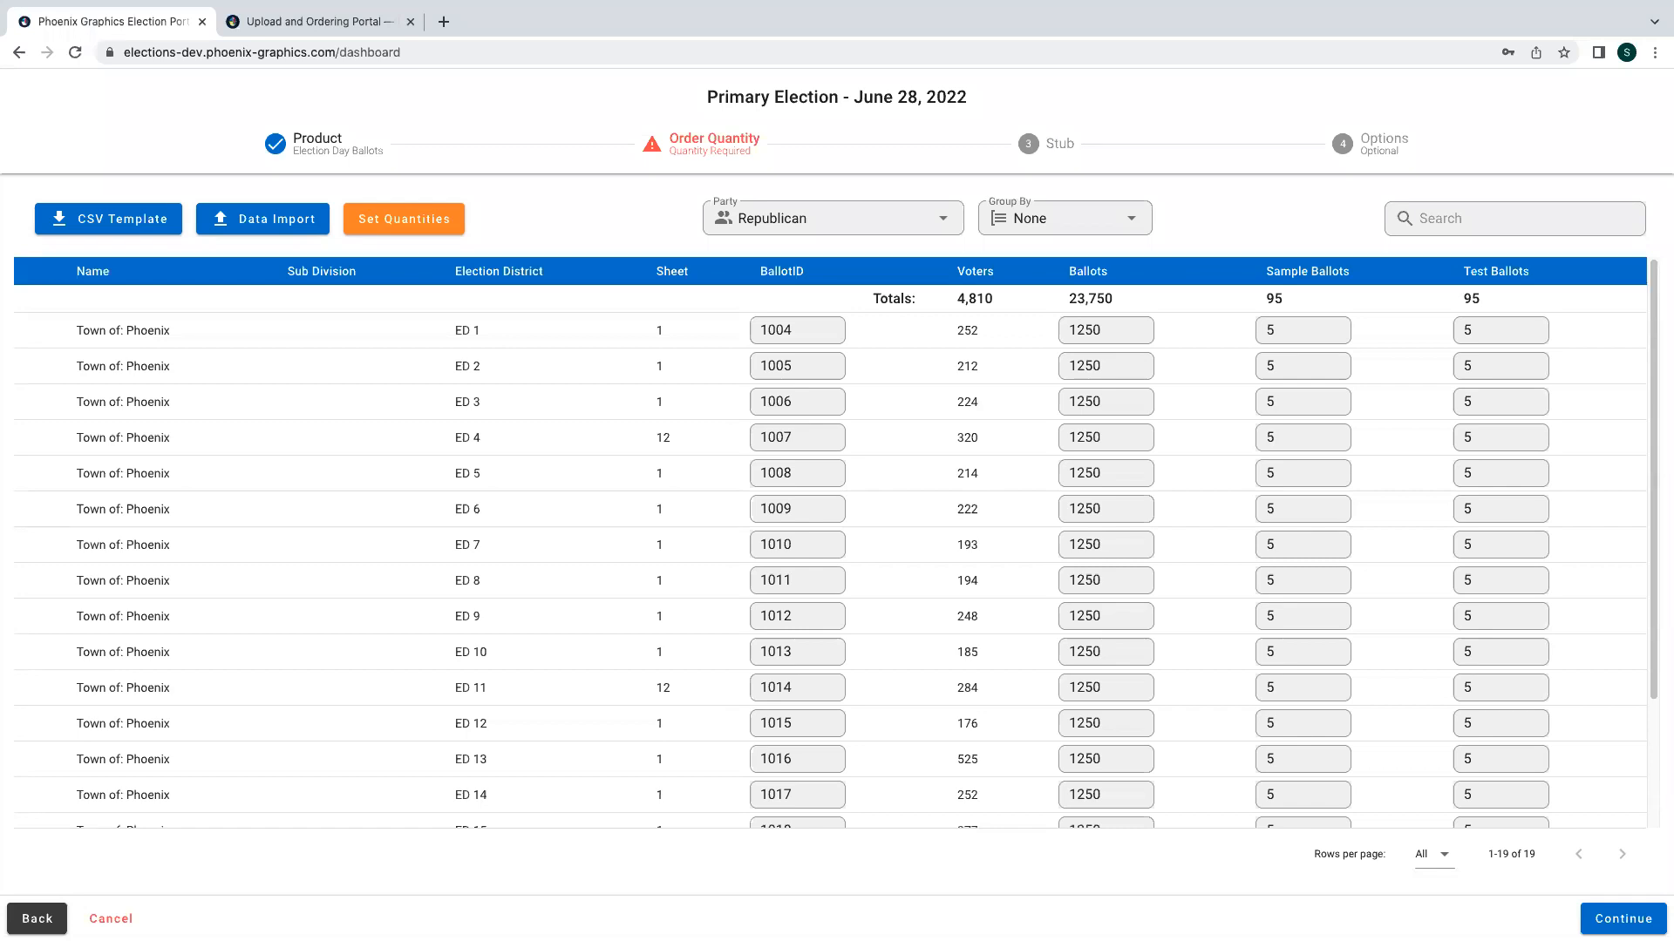
pyautogui.click(383, 220)
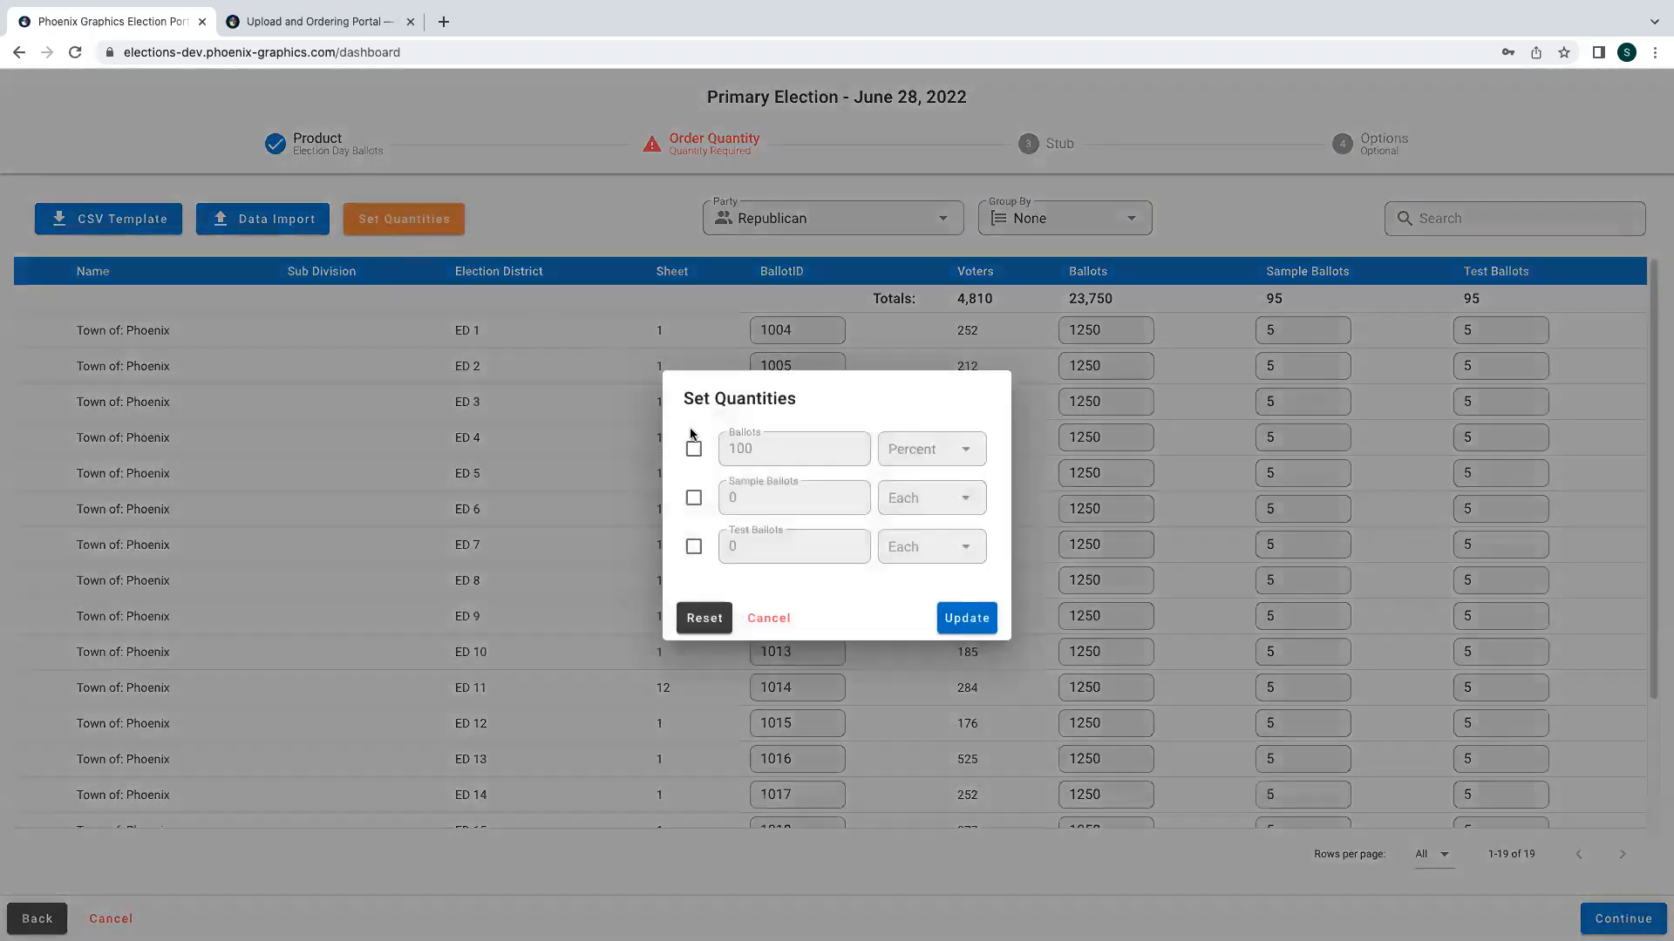
pyautogui.click(693, 449)
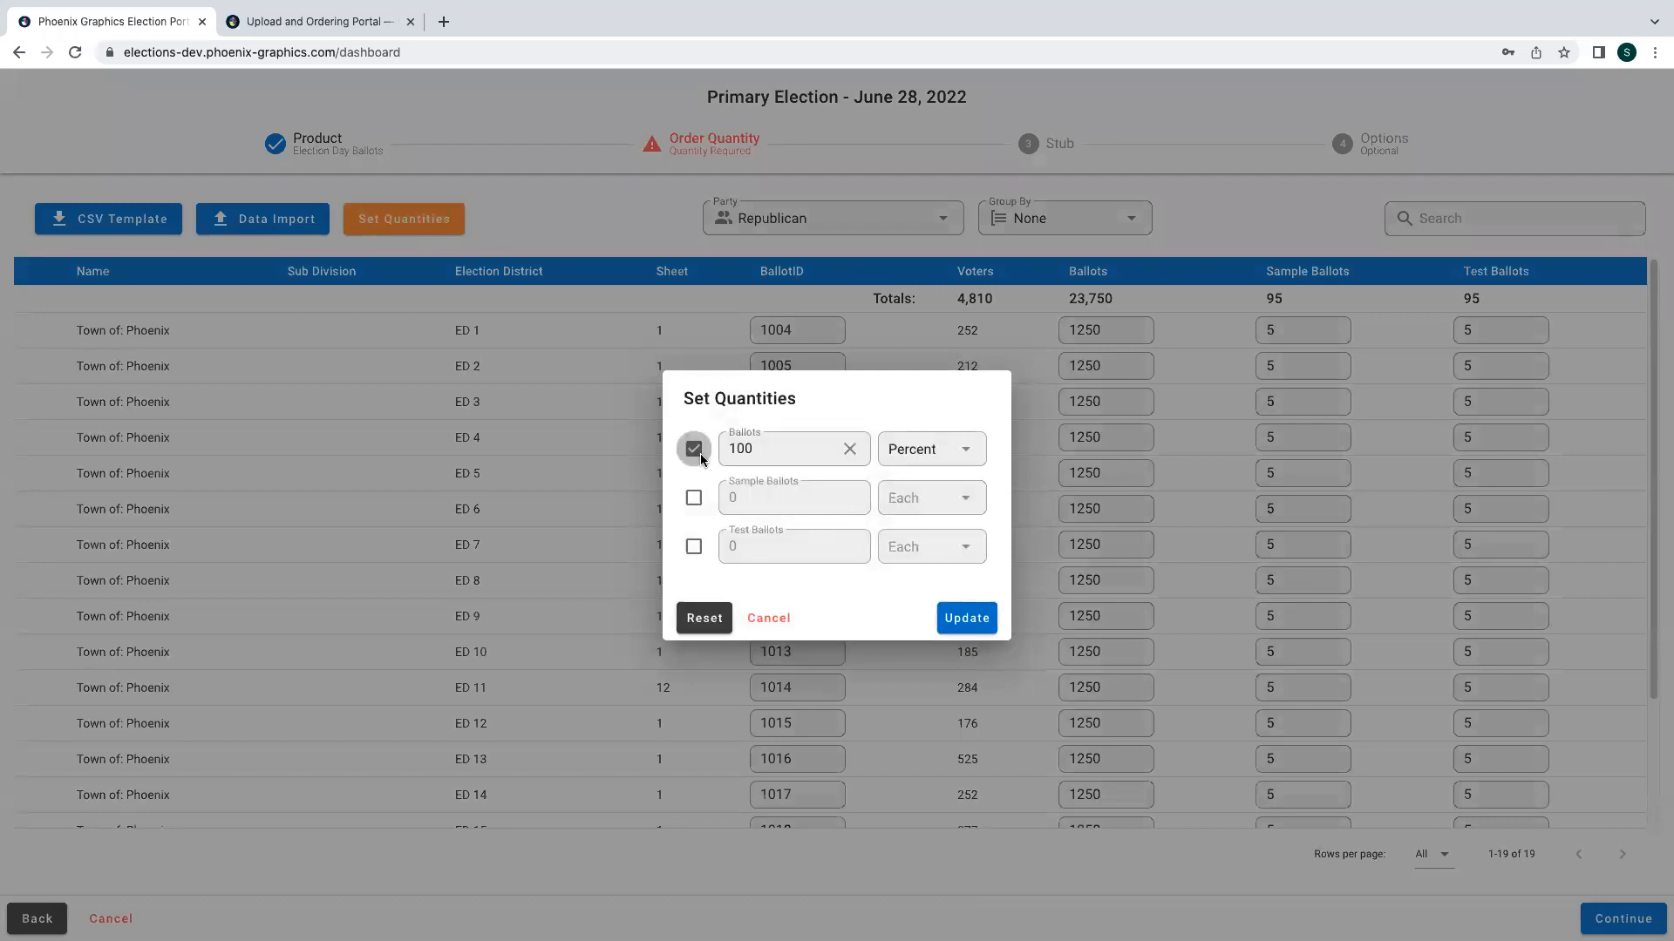
pyautogui.click(701, 500)
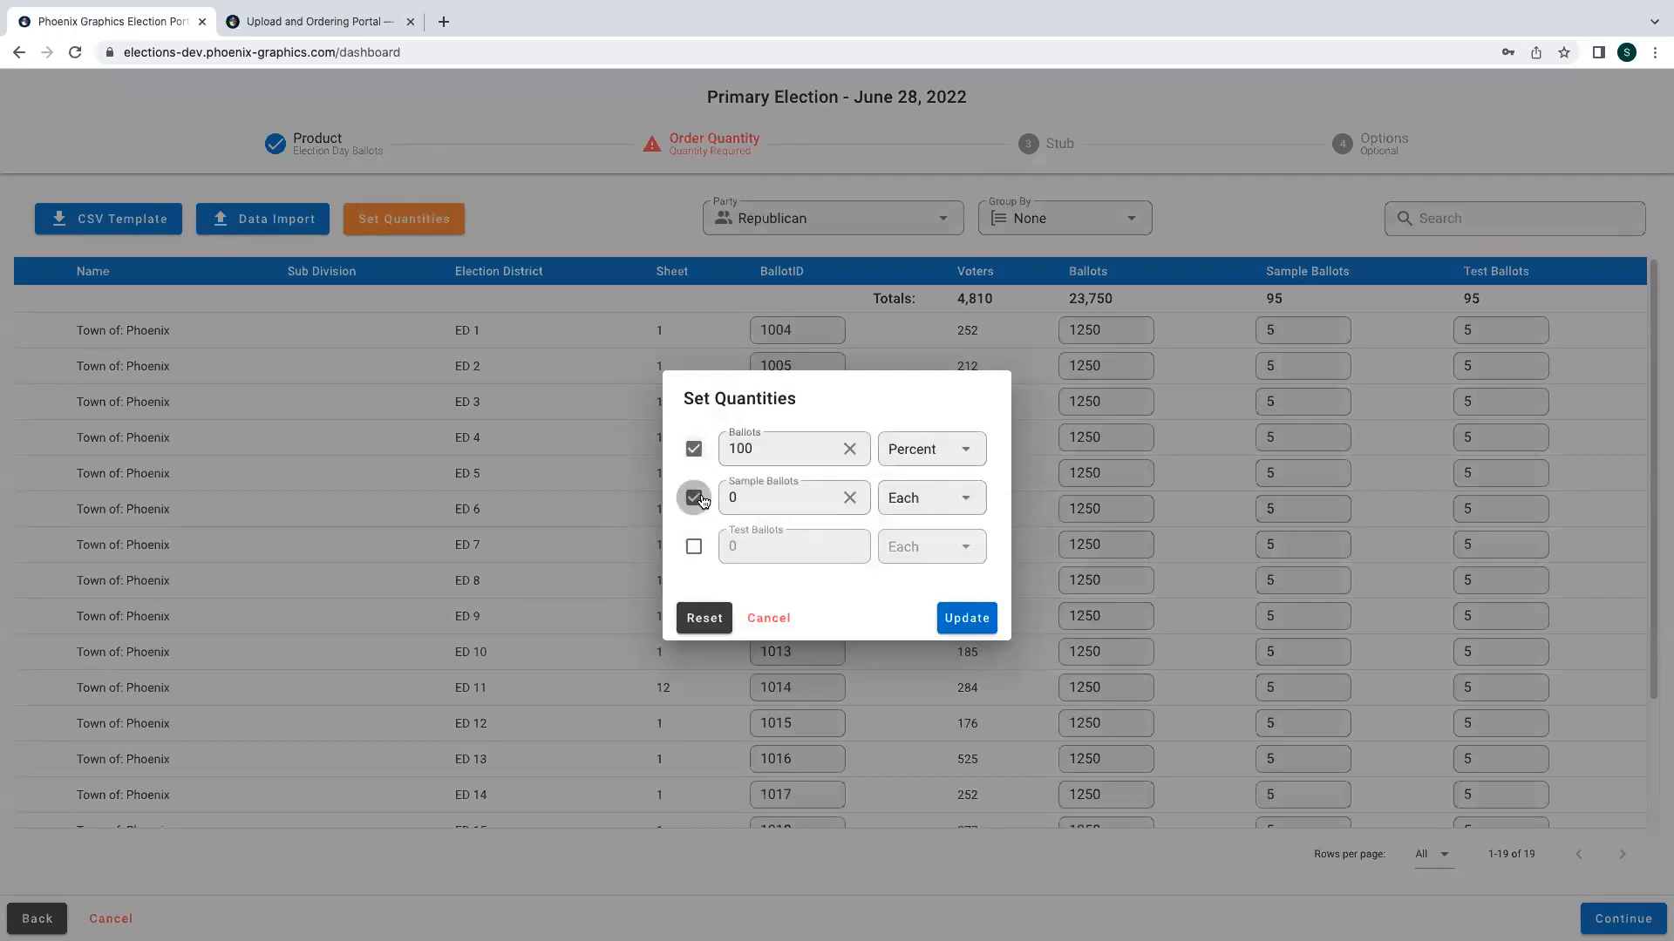
pyautogui.click(696, 545)
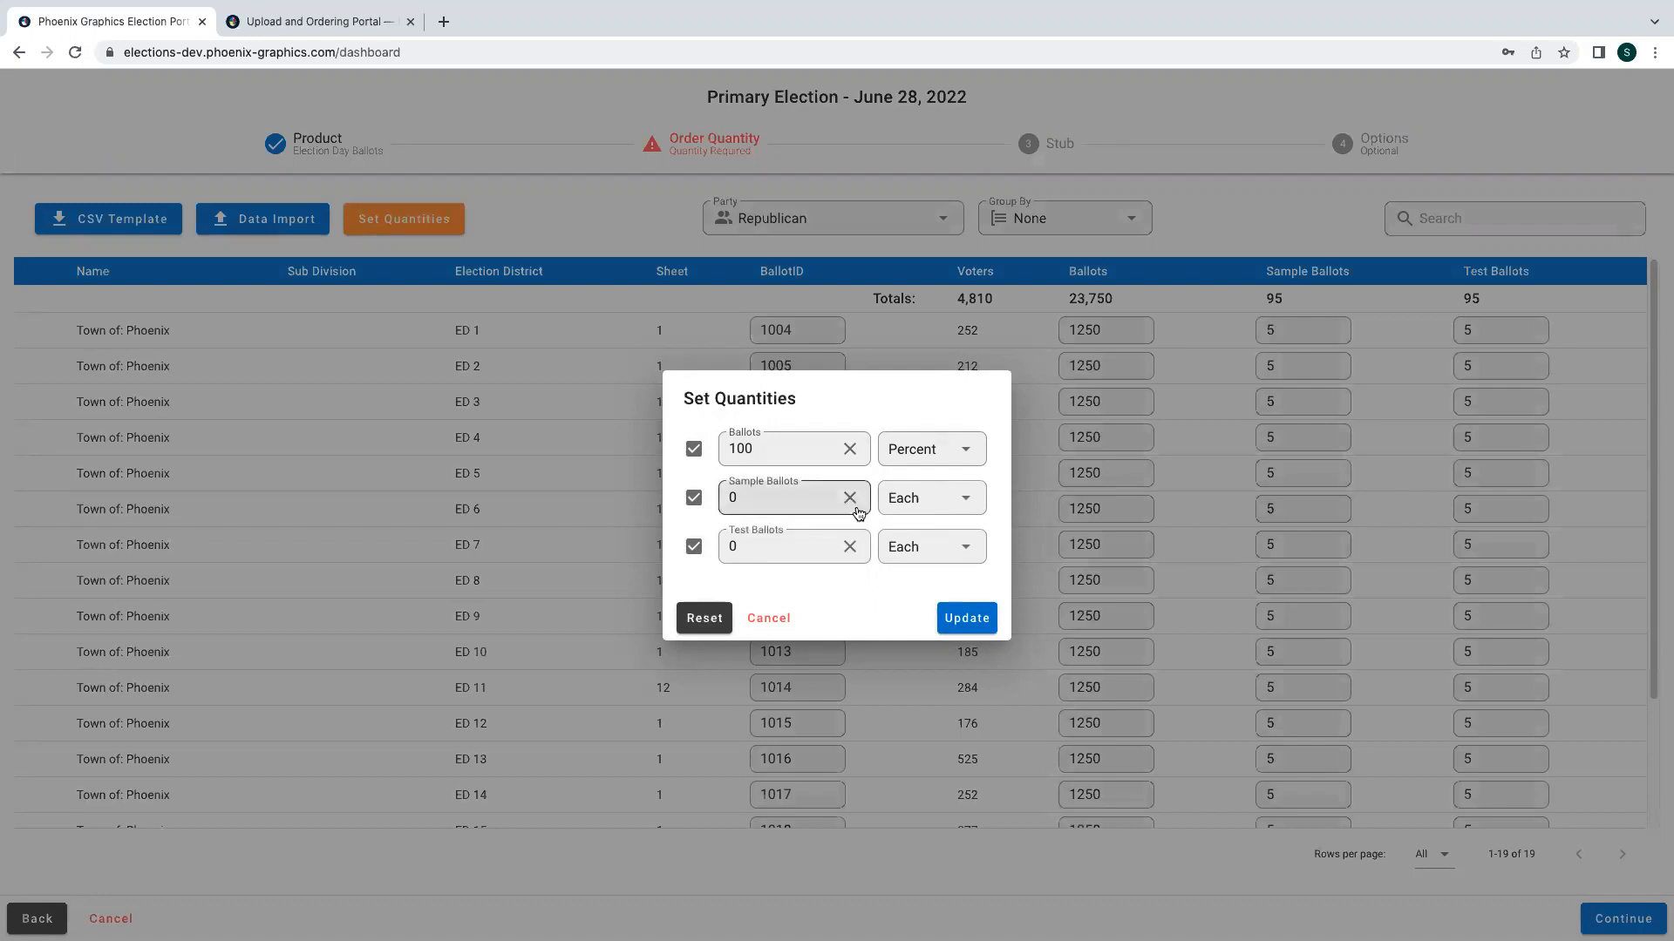
pyautogui.click(771, 448)
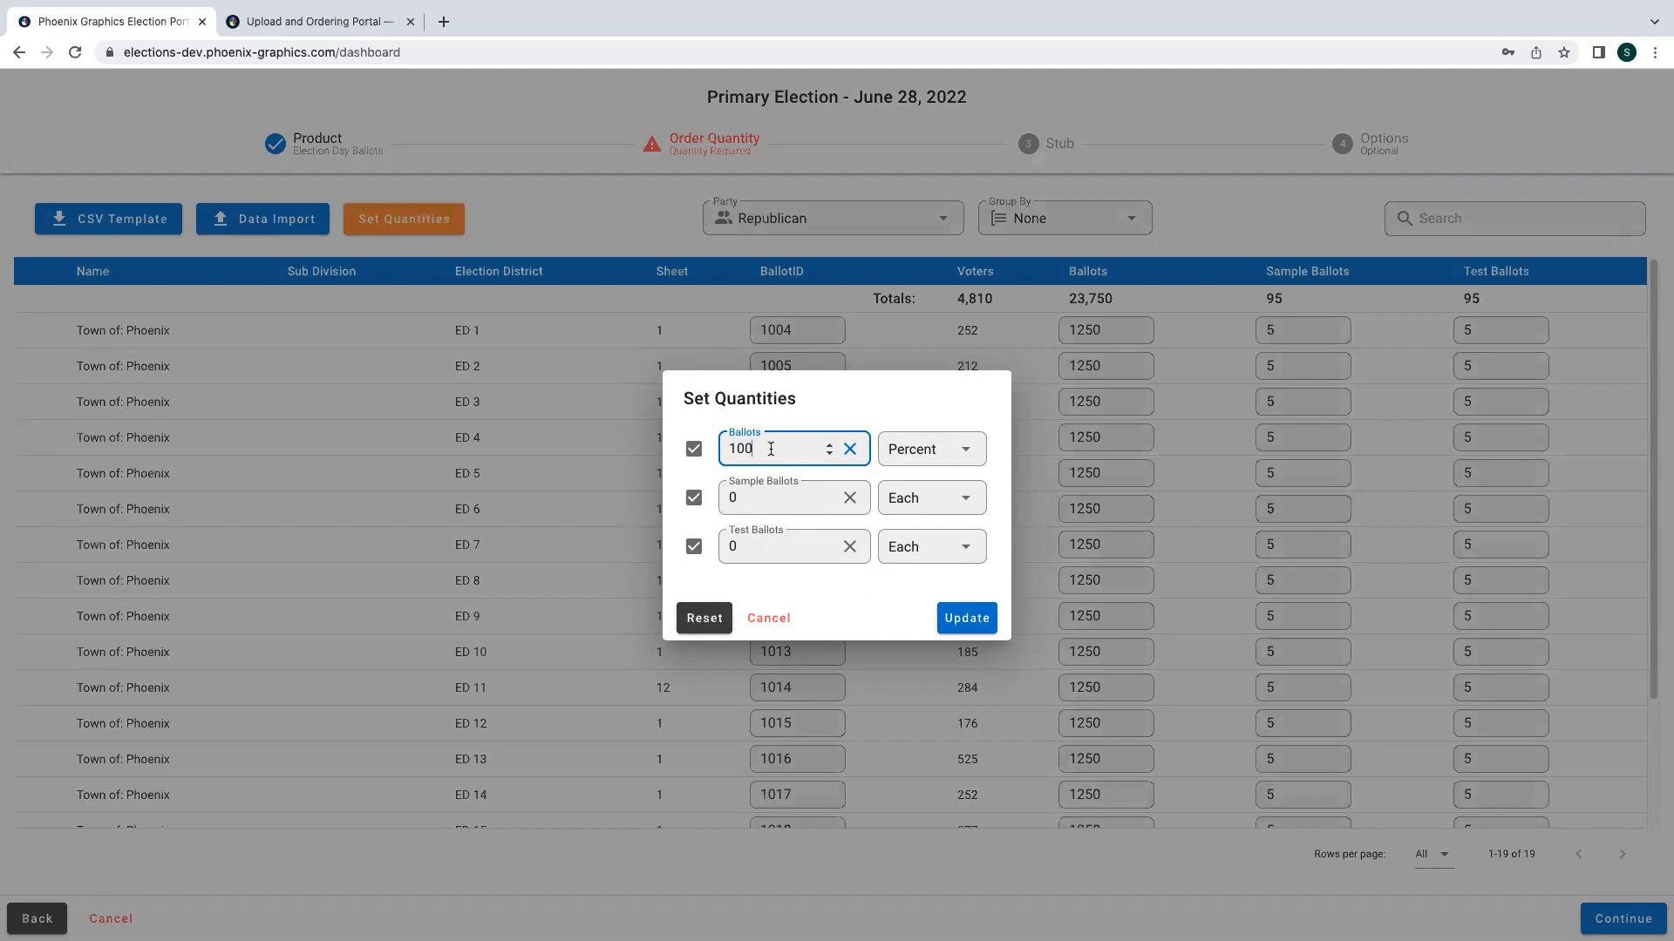
pyautogui.press('BackSpace')
pyautogui.press('BackSpace')
pyautogui.write('10')
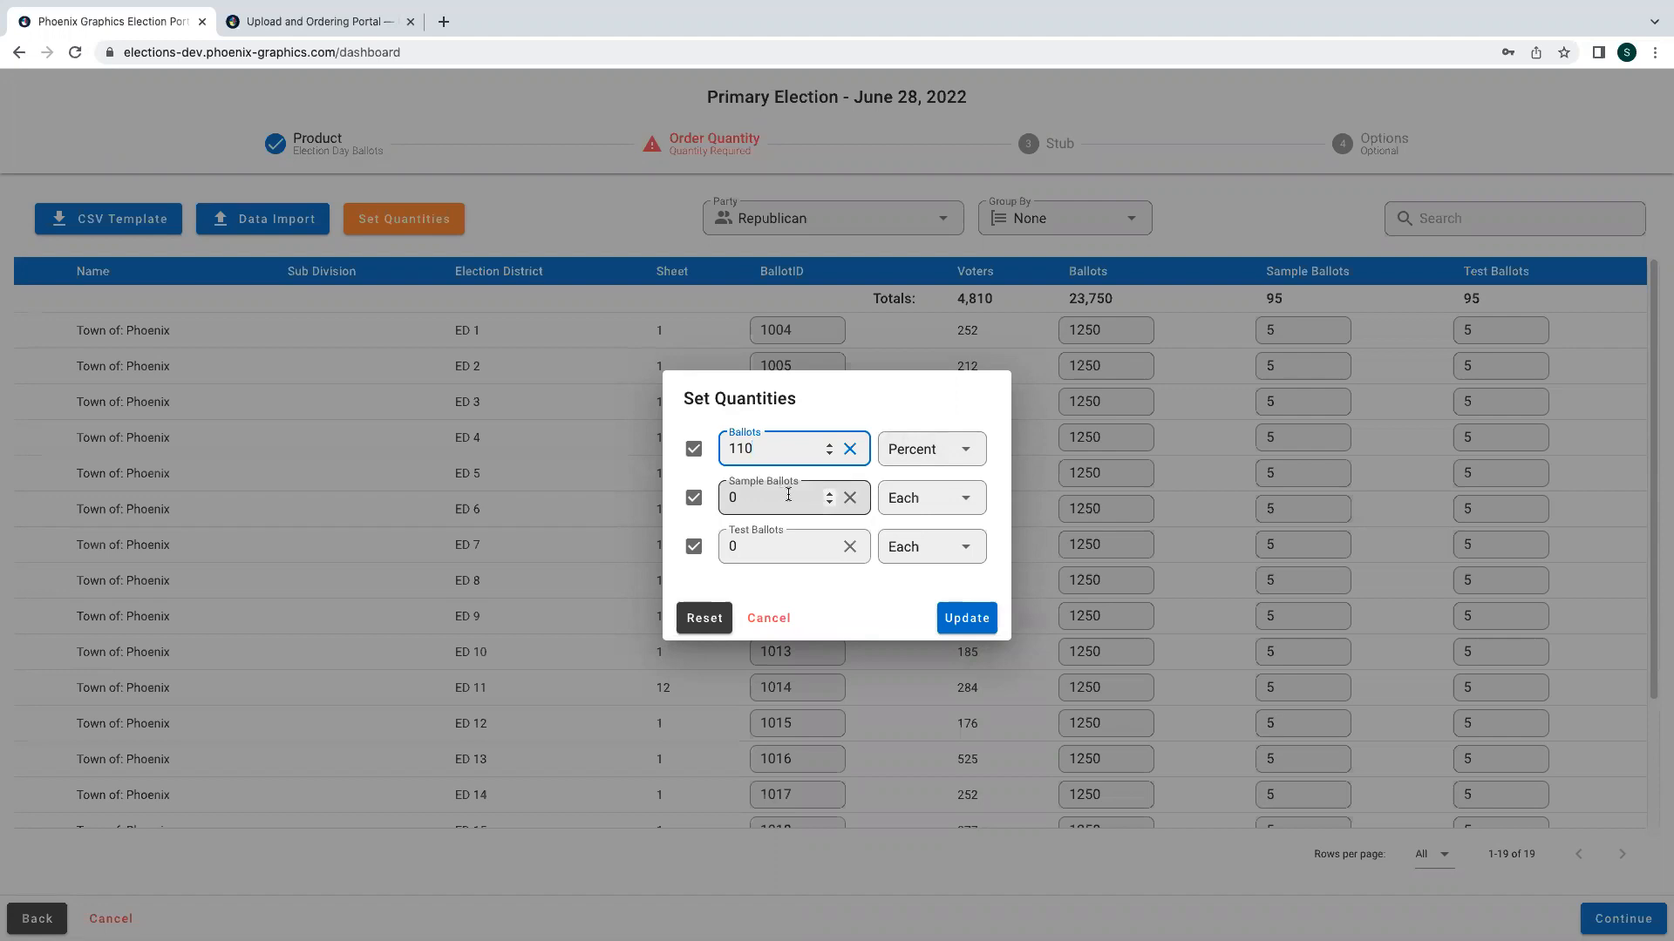
# - Set Sample Ballots to 5 Each and Test Ballots to 10 Each, and apply the bulk quantities
pyautogui.click(933, 497)
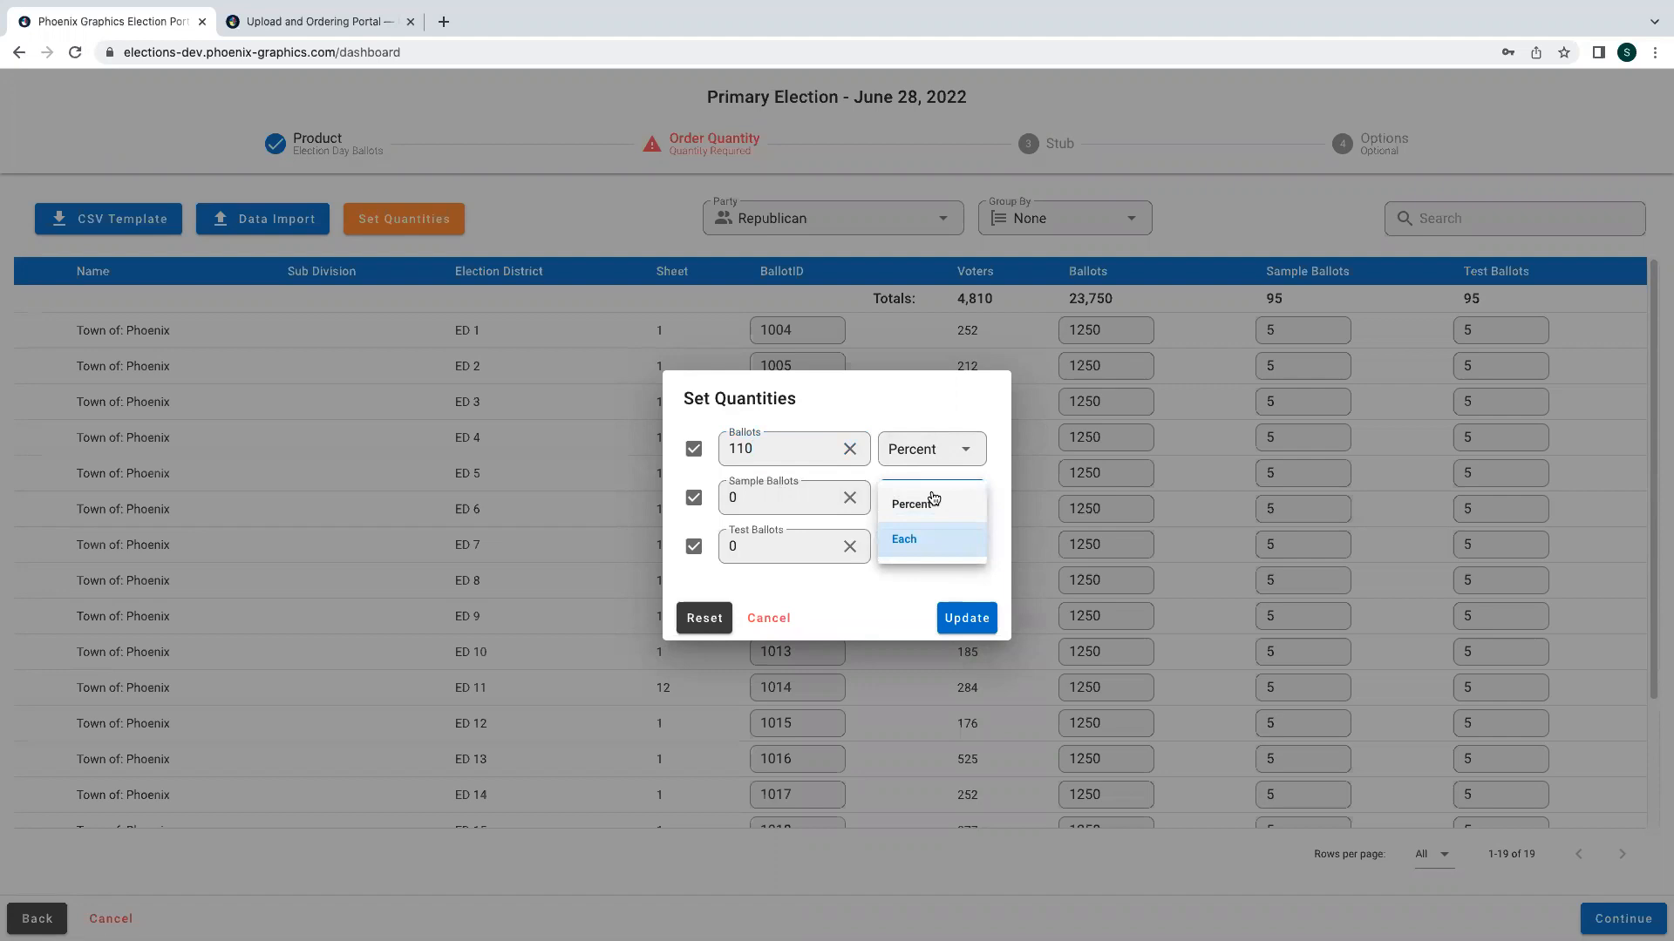
pyautogui.click(924, 540)
pyautogui.click(720, 510)
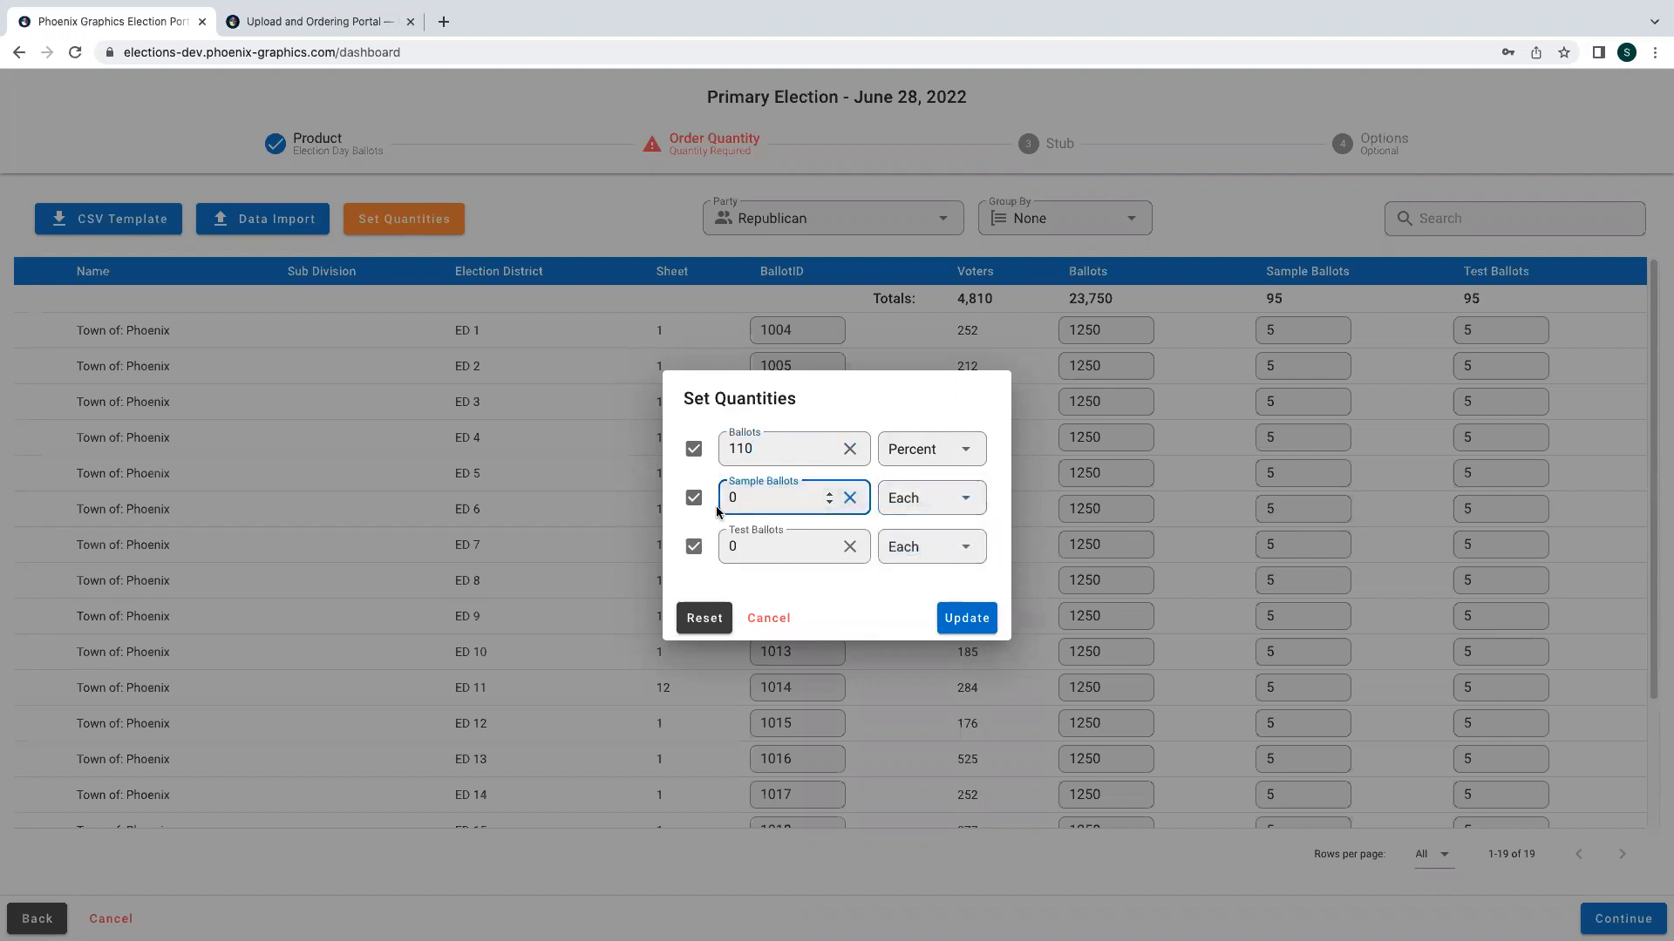
pyautogui.press('BackSpace')
pyautogui.write('5')
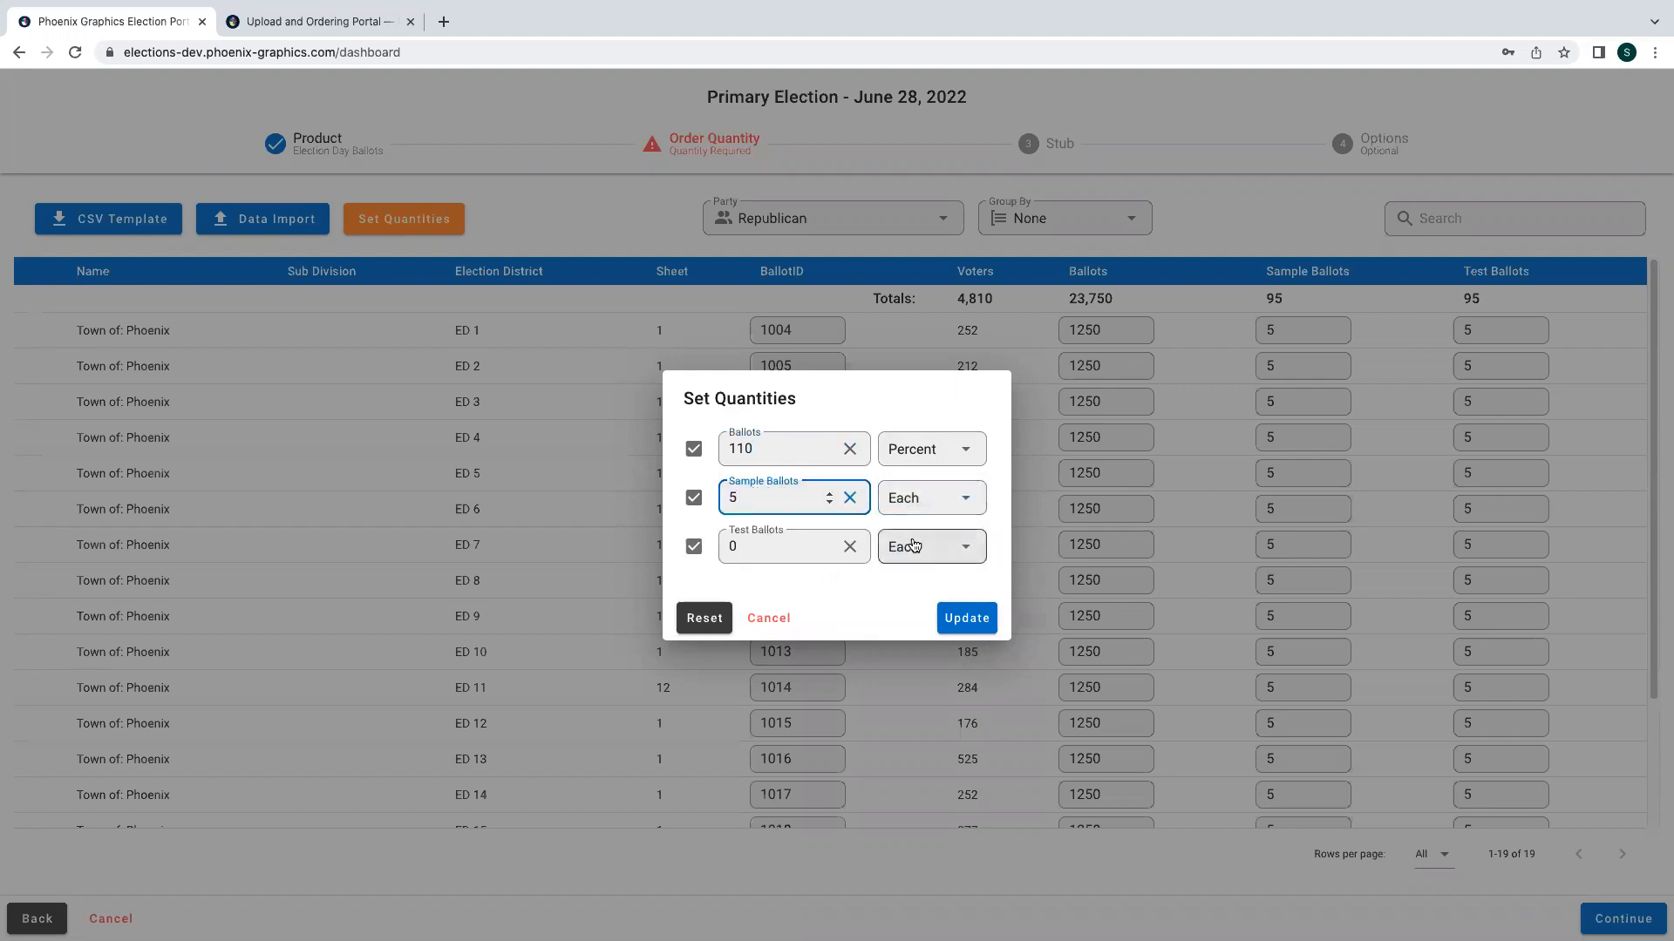
pyautogui.moveTo(741, 549); pyautogui.dragTo(690, 556)
pyautogui.write('10')
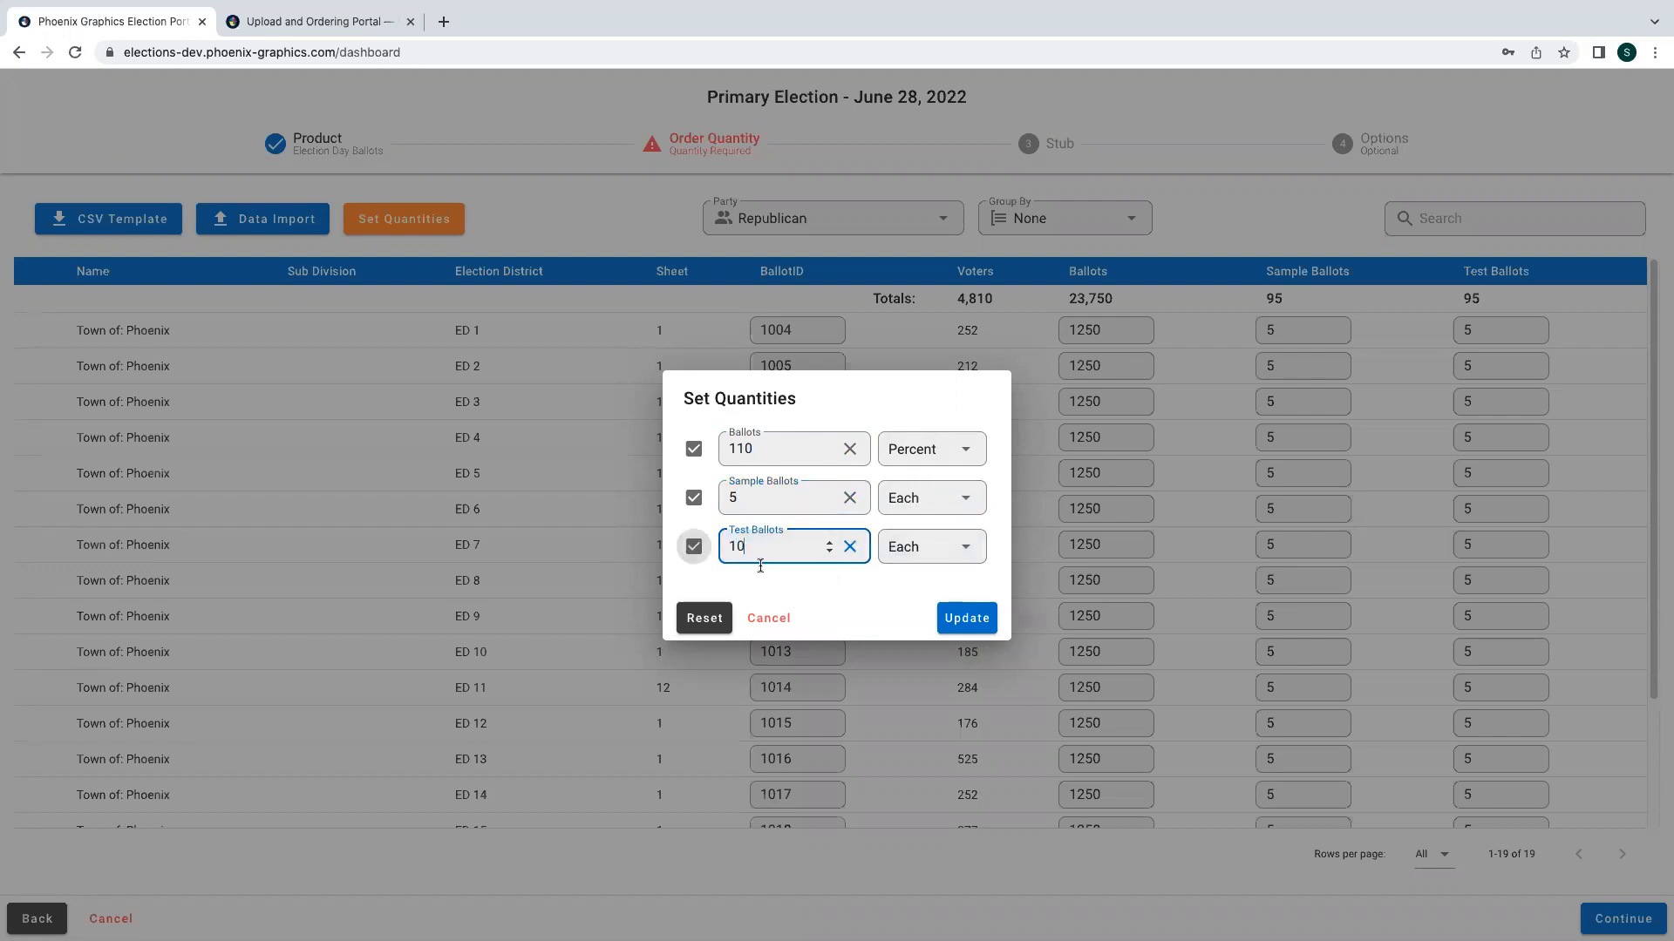
pyautogui.click(930, 514)
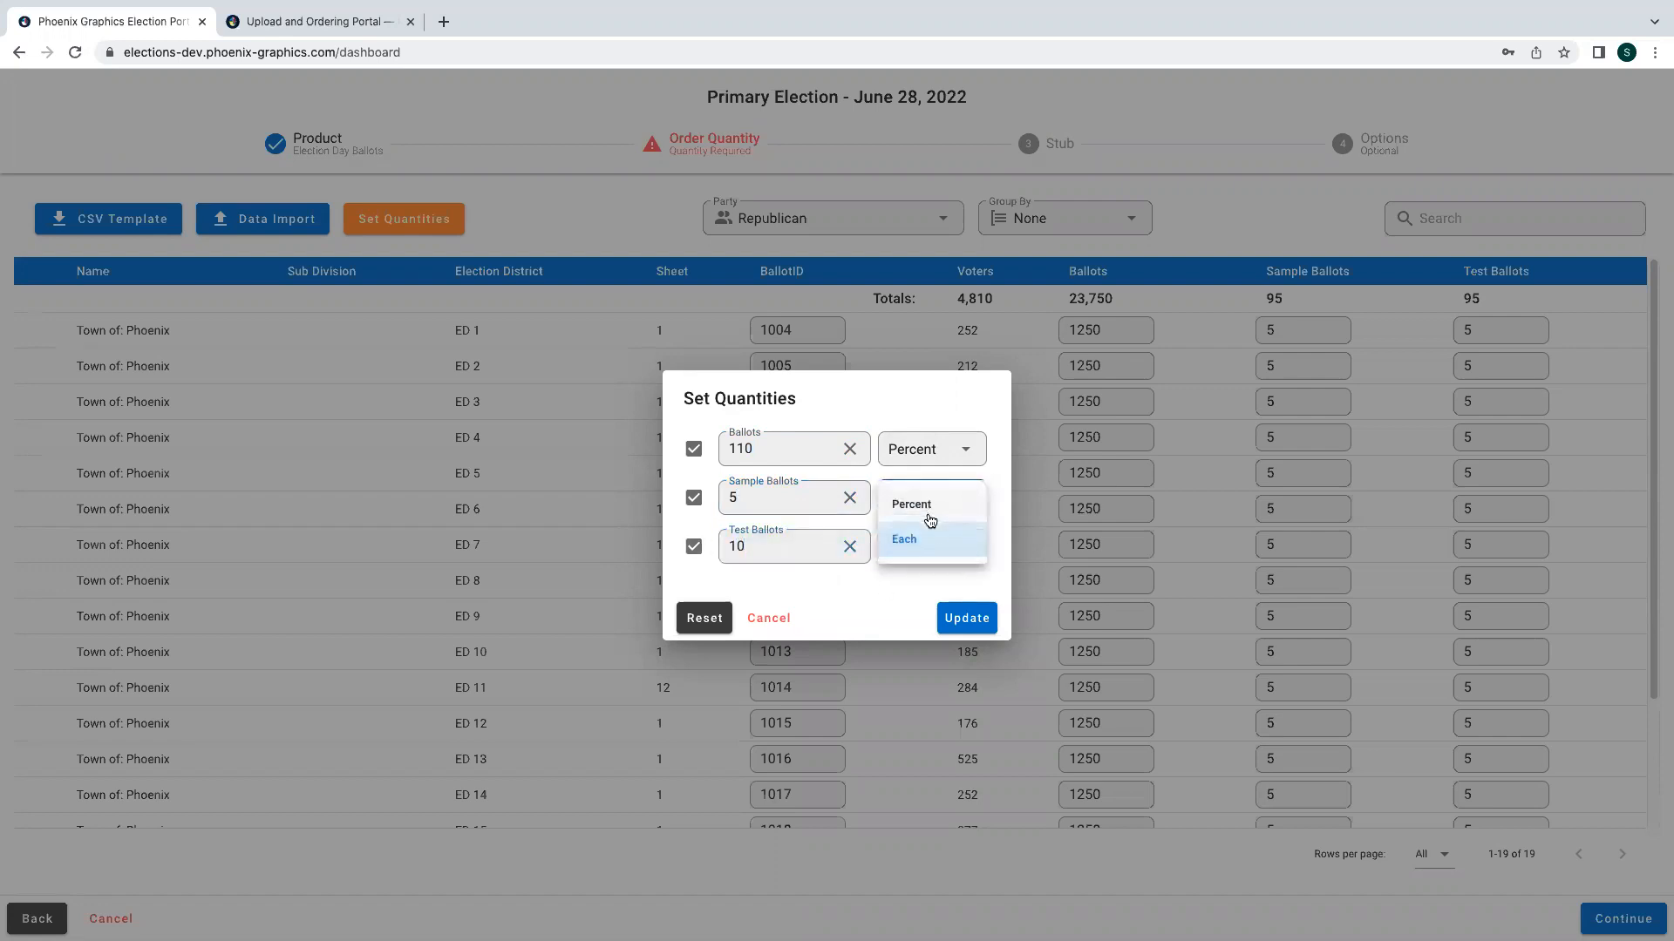
pyautogui.click(937, 542)
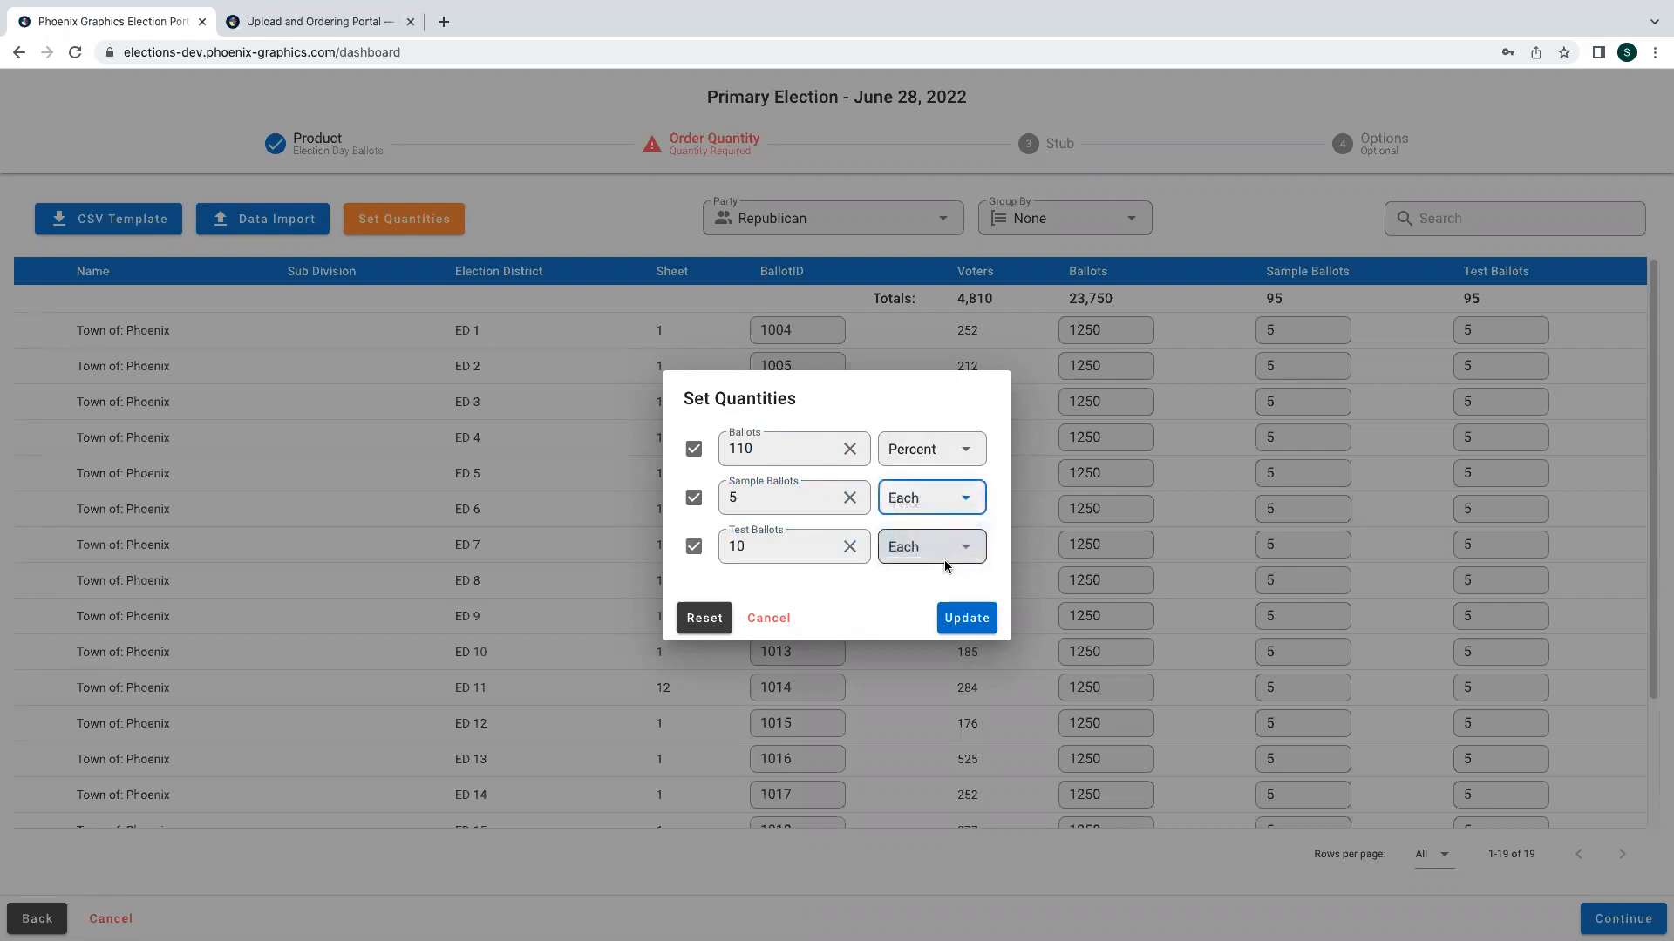
pyautogui.click(960, 621)
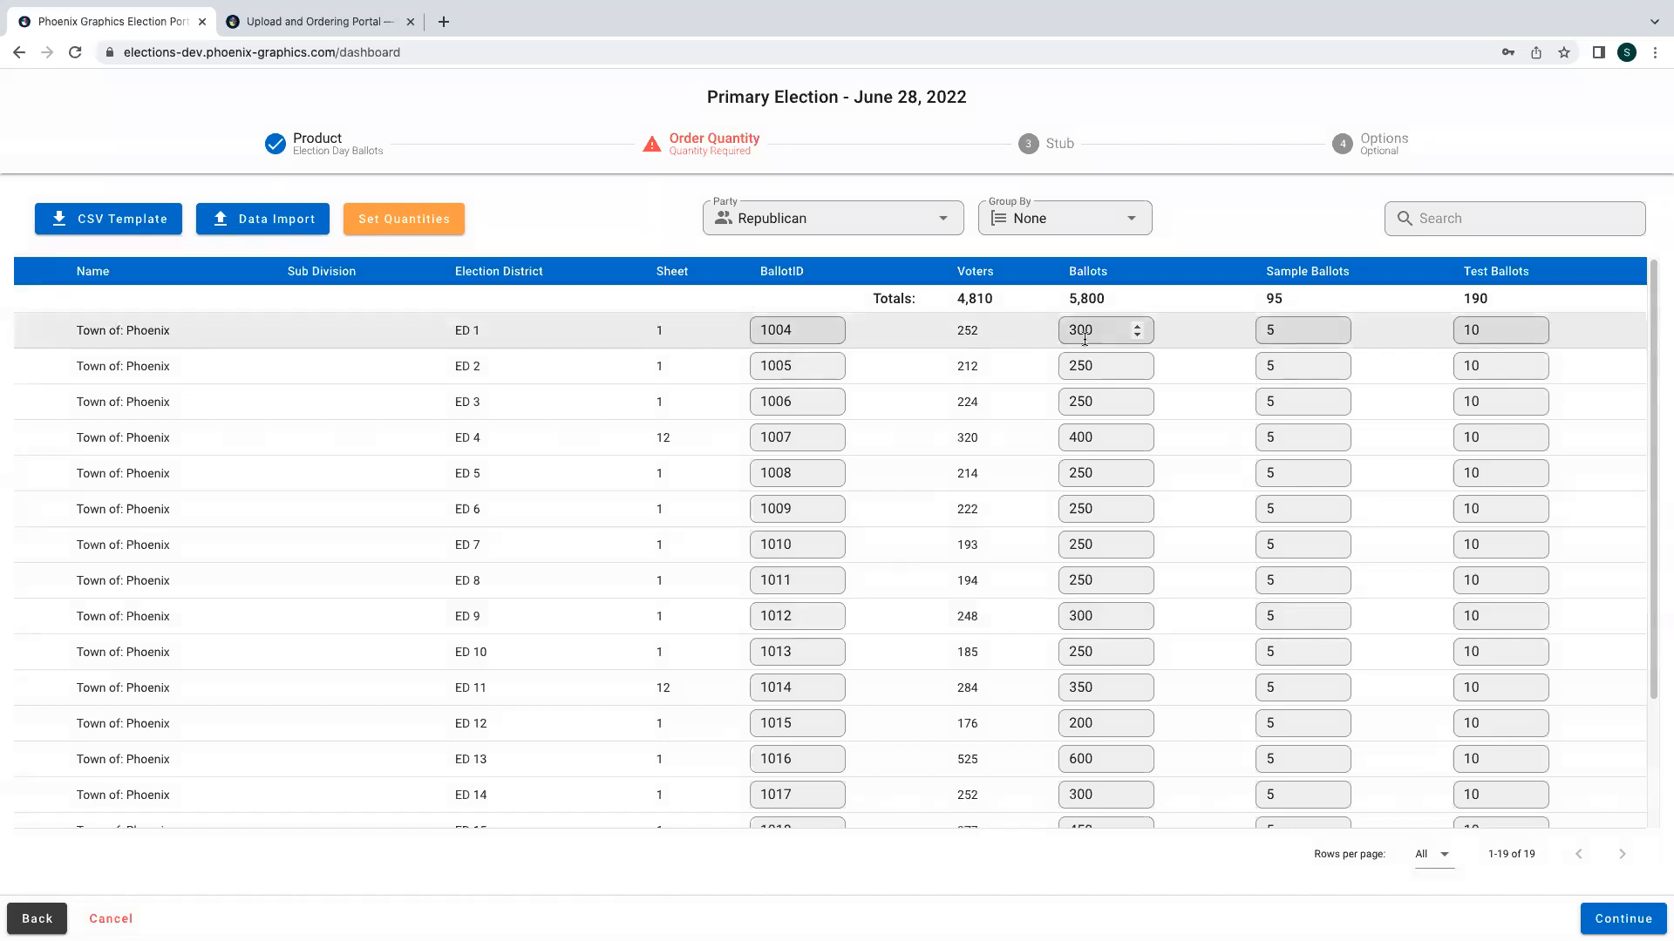
# - Proceed from the recalculated district quantities to the Stub step
pyautogui.scroll(-1, 1178, 443)
pyautogui.scroll(-1, 1178, 449)
pyautogui.scroll(-1, 1178, 449)
pyautogui.scroll(-2, 1178, 449)
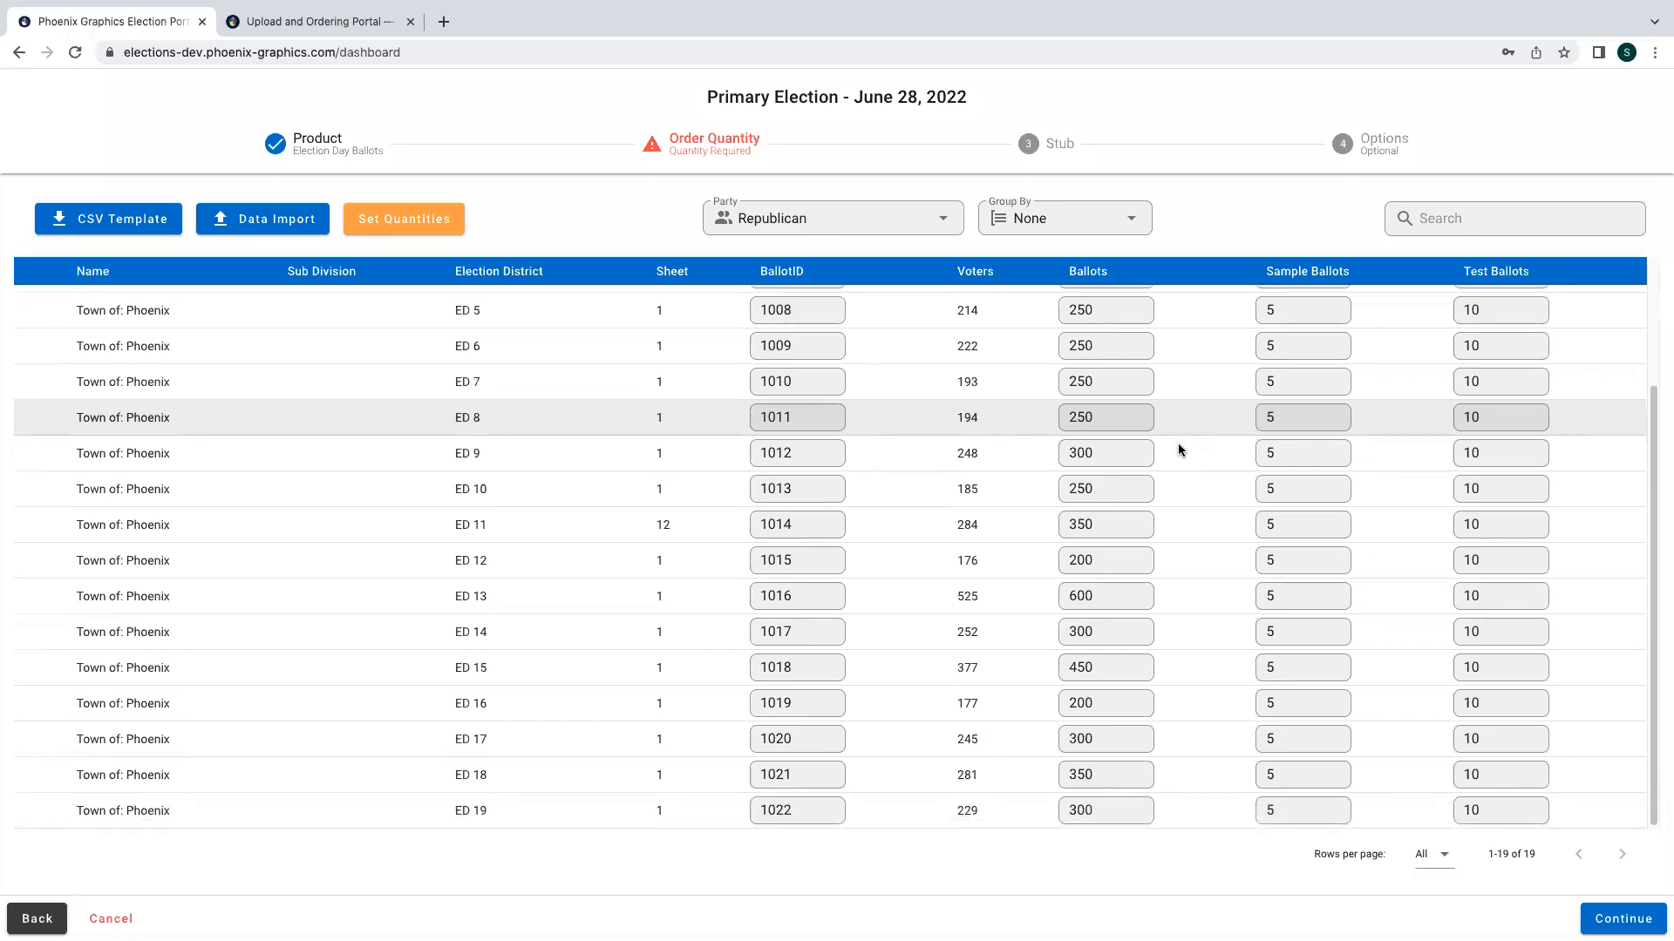
pyautogui.scroll(3, 1178, 449)
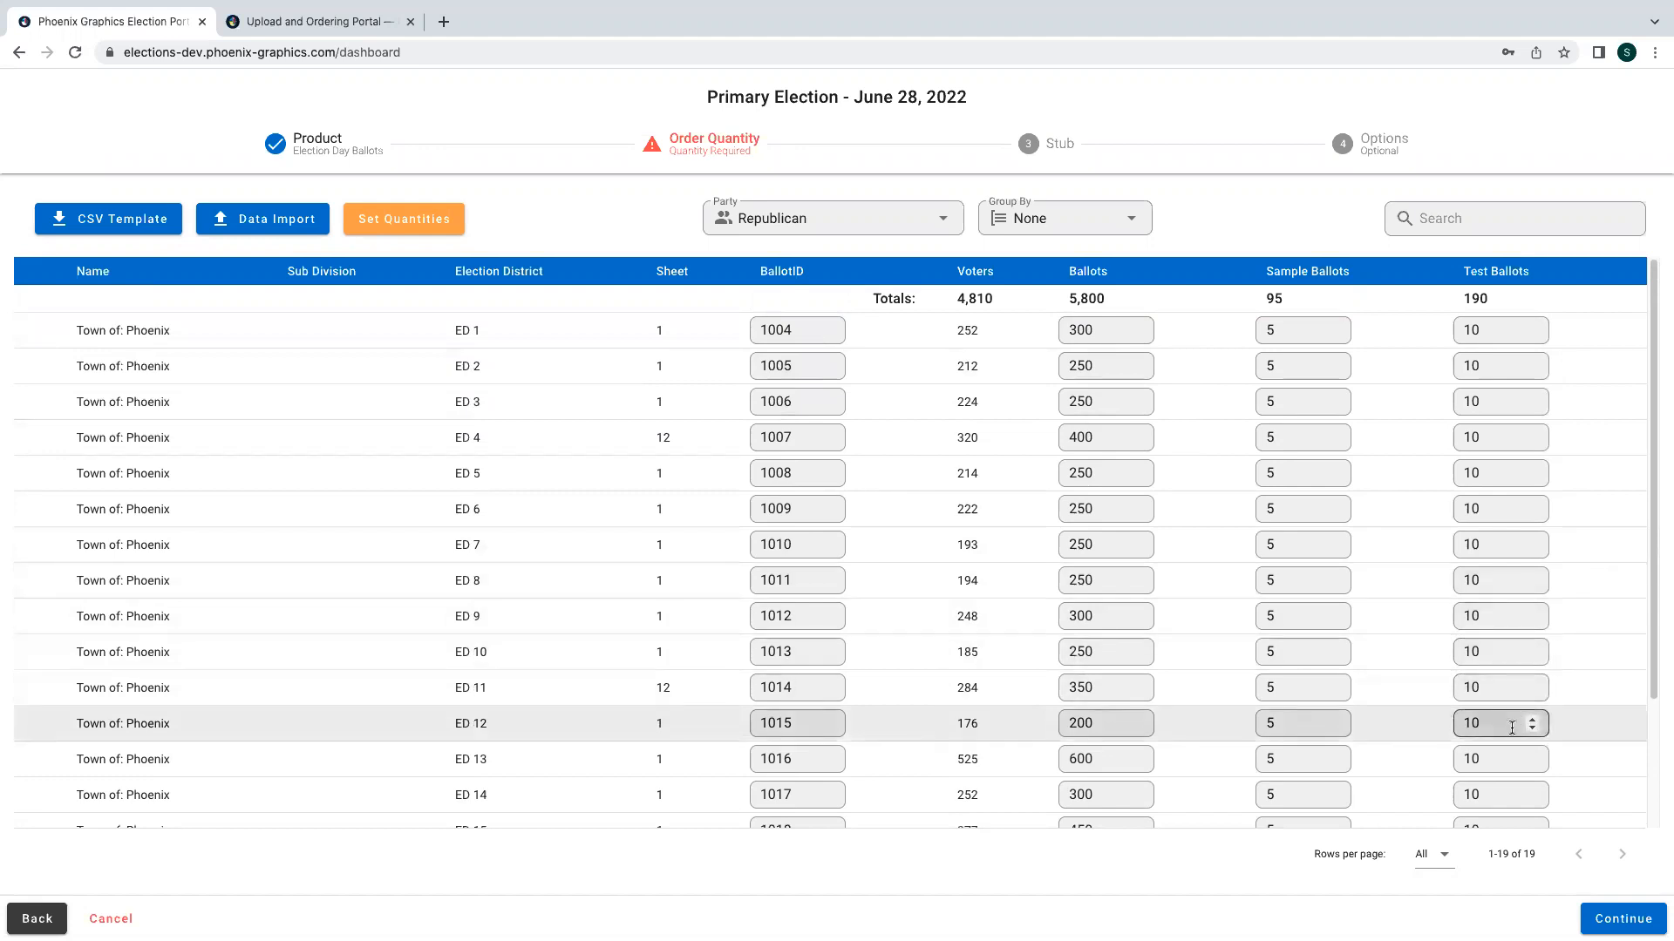
pyautogui.click(1623, 919)
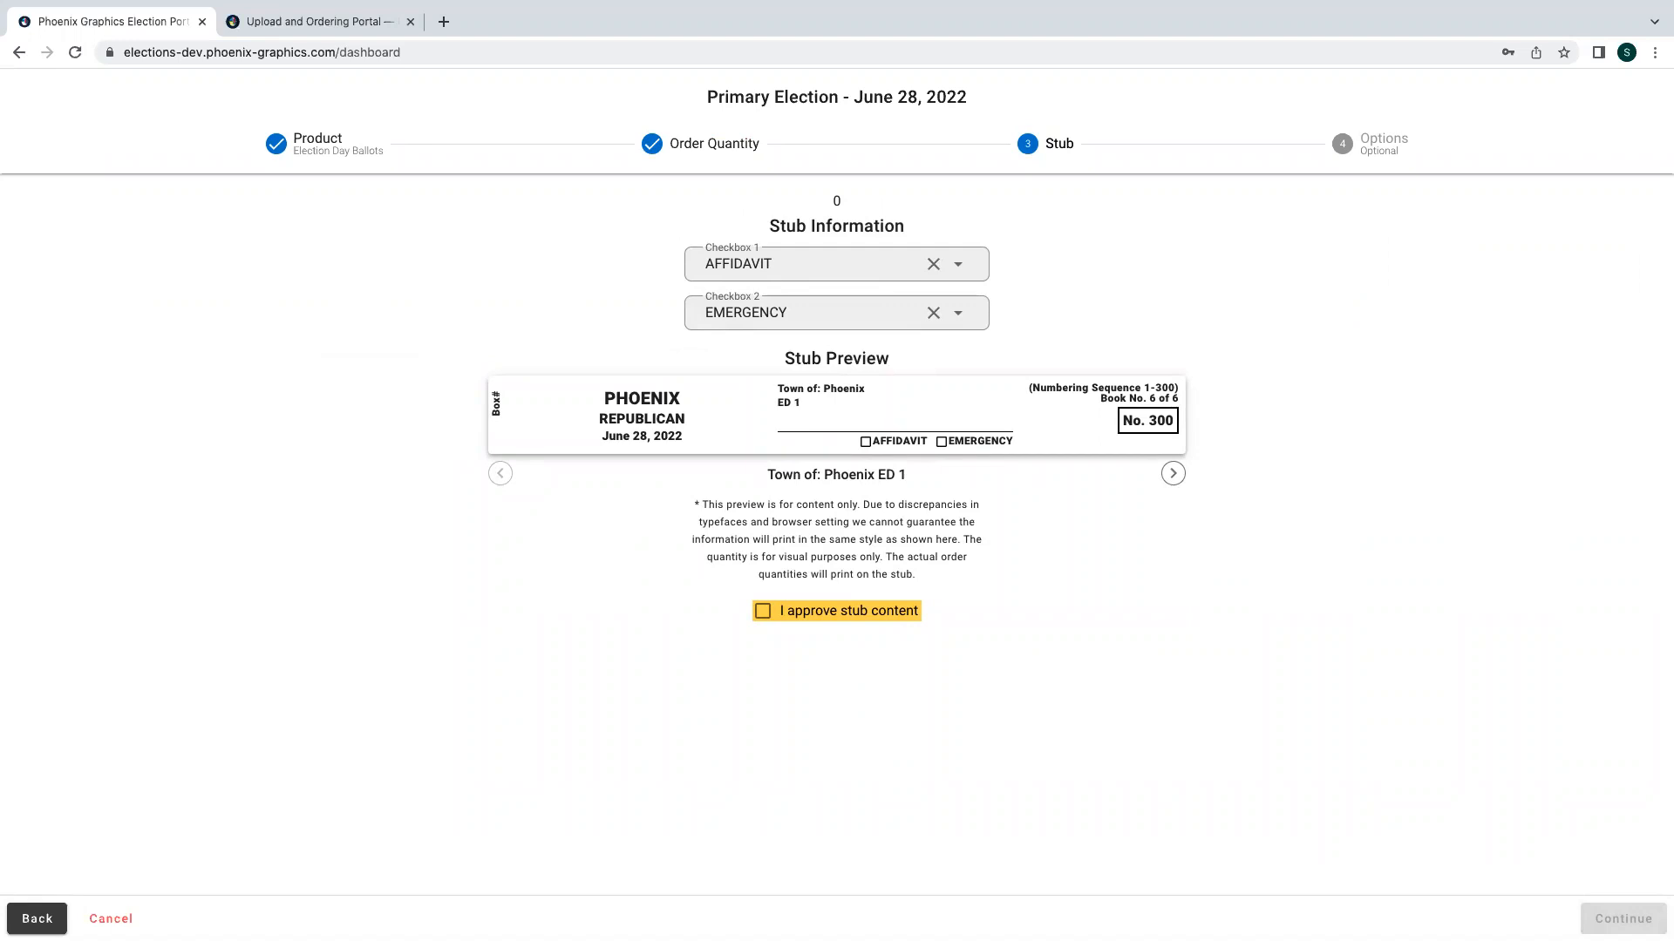
# - Approve the stub content and set the stub checkboxes to REPLENISH and AFFIDAVIT
pyautogui.click(792, 619)
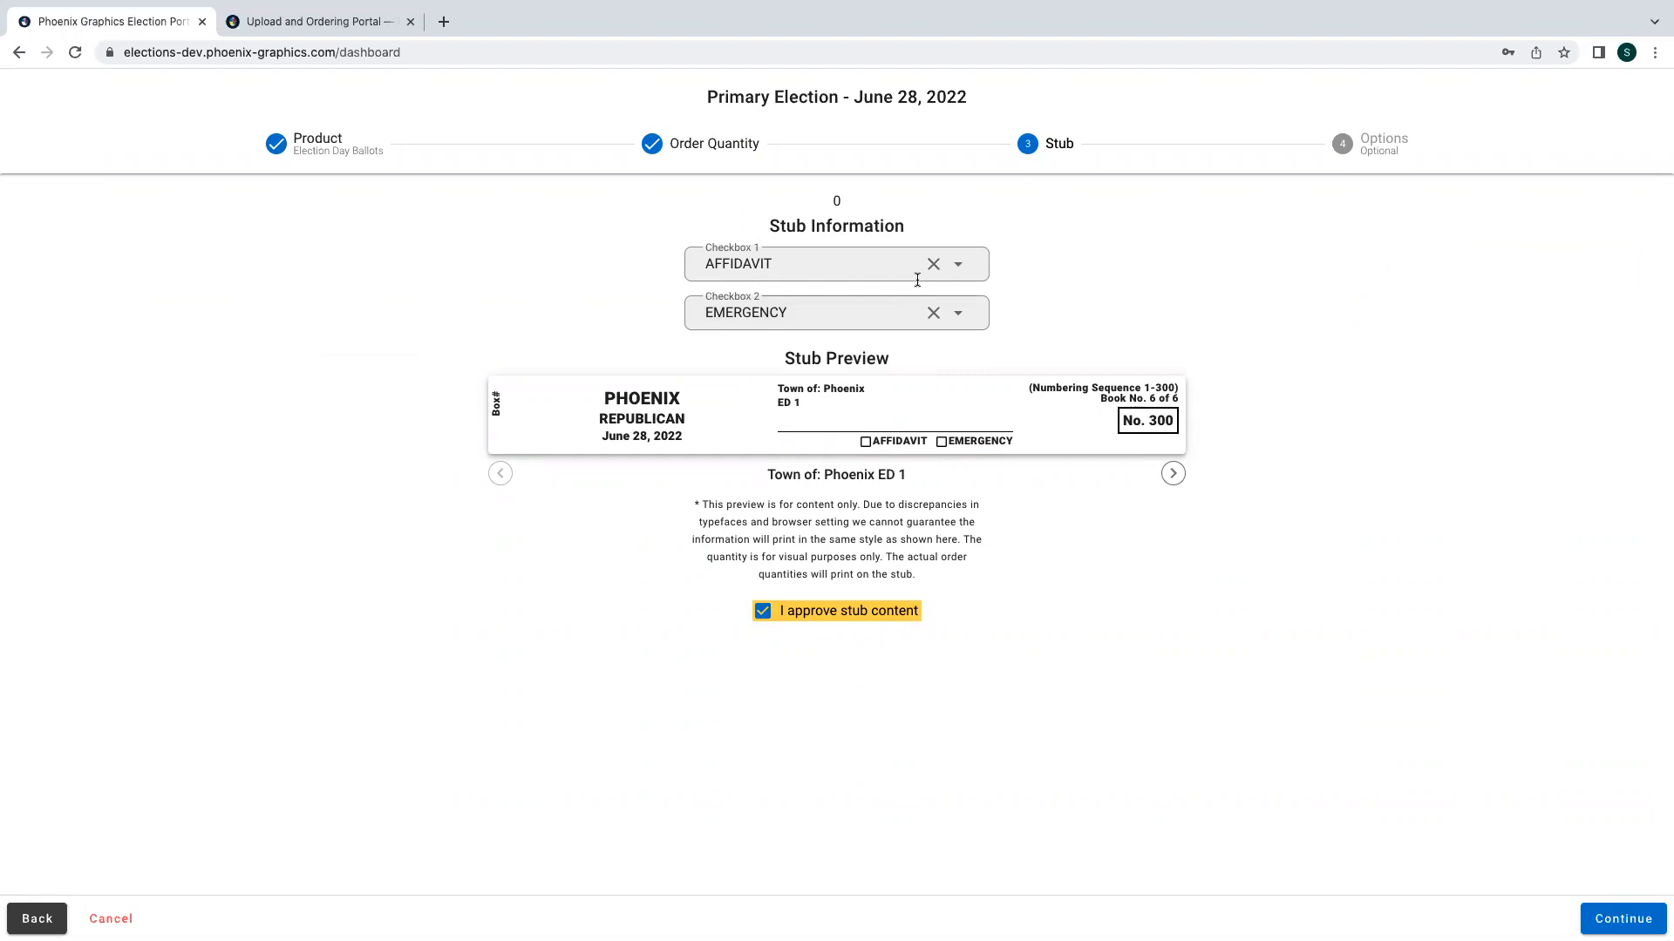
pyautogui.click(960, 266)
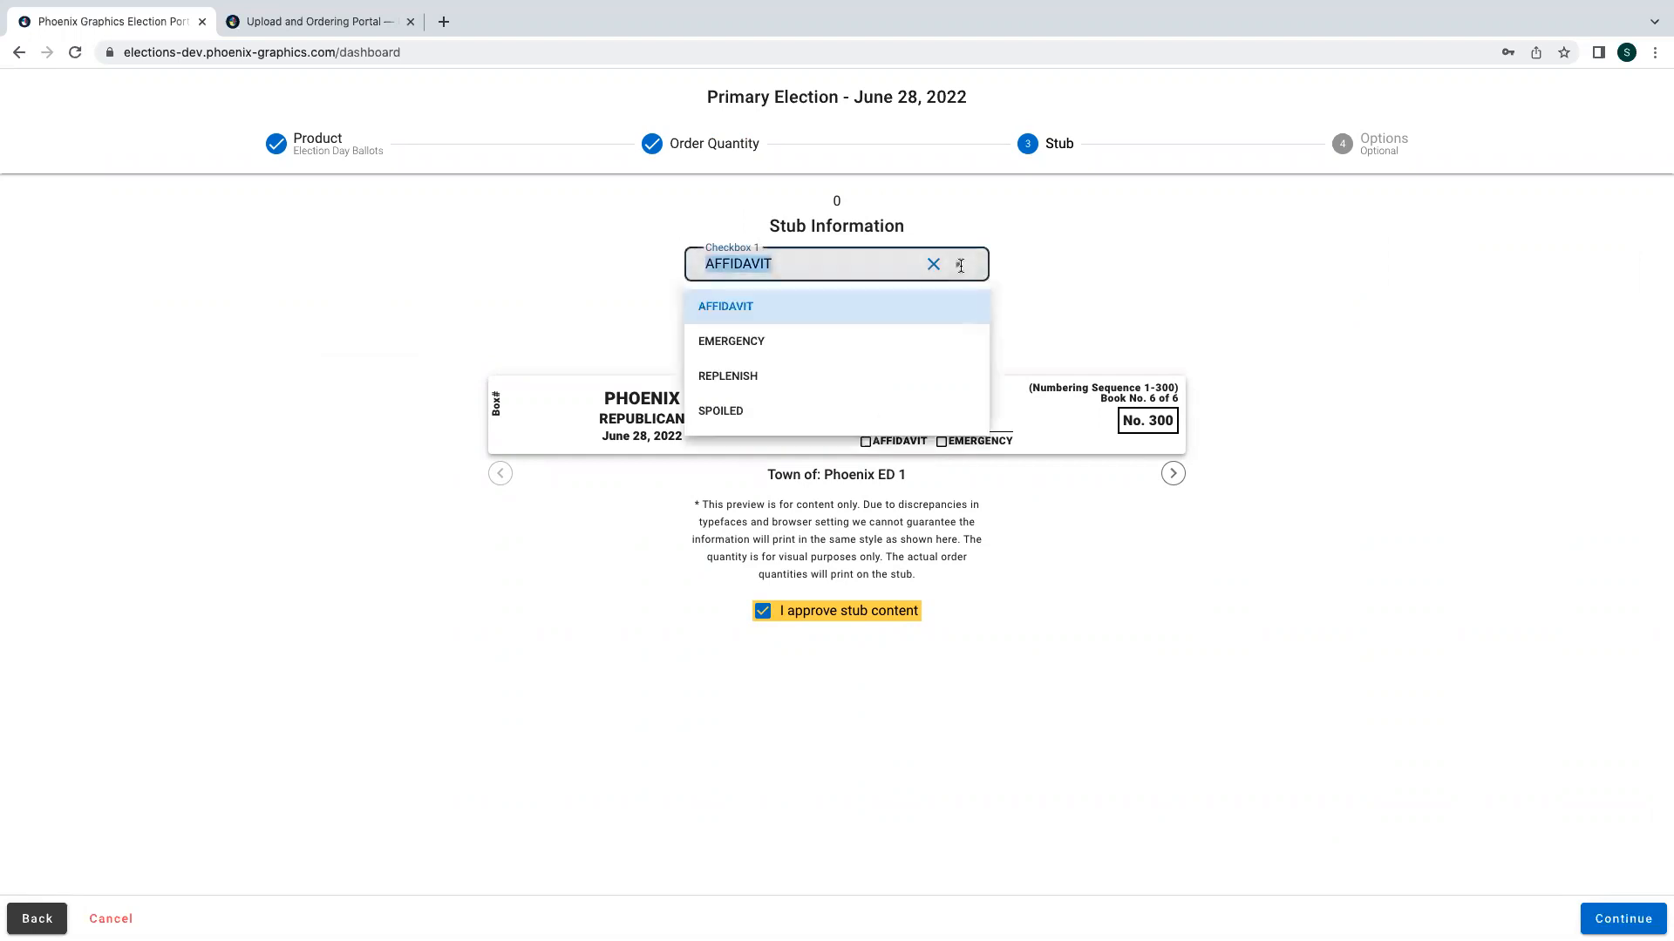
pyautogui.click(792, 378)
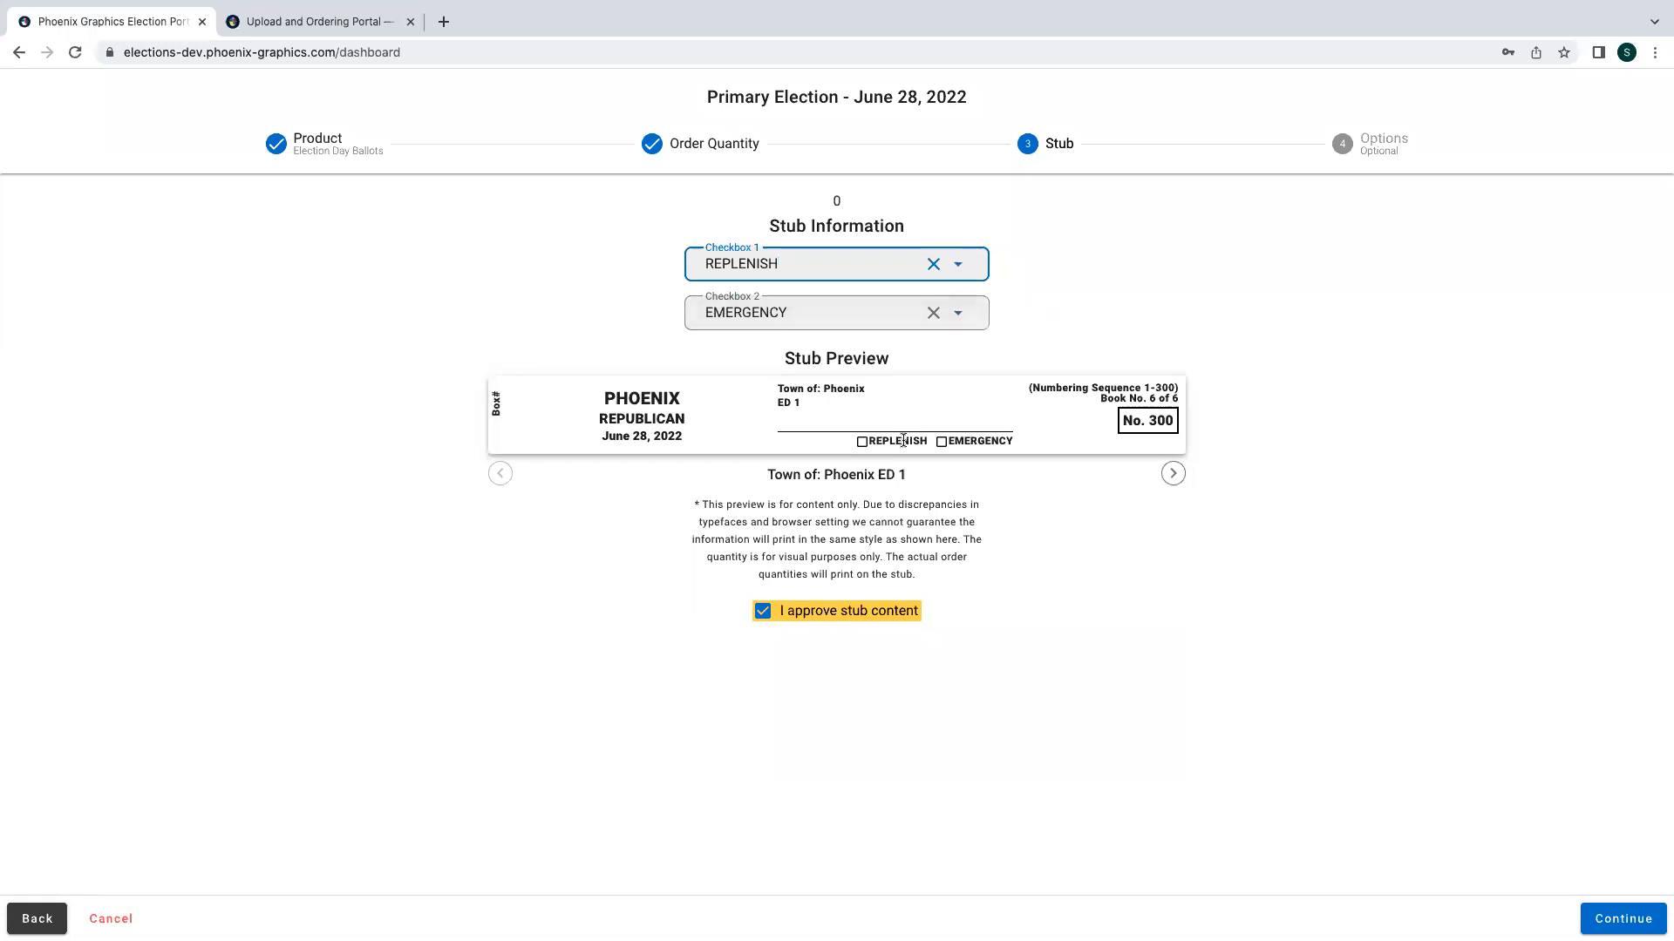
pyautogui.click(958, 312)
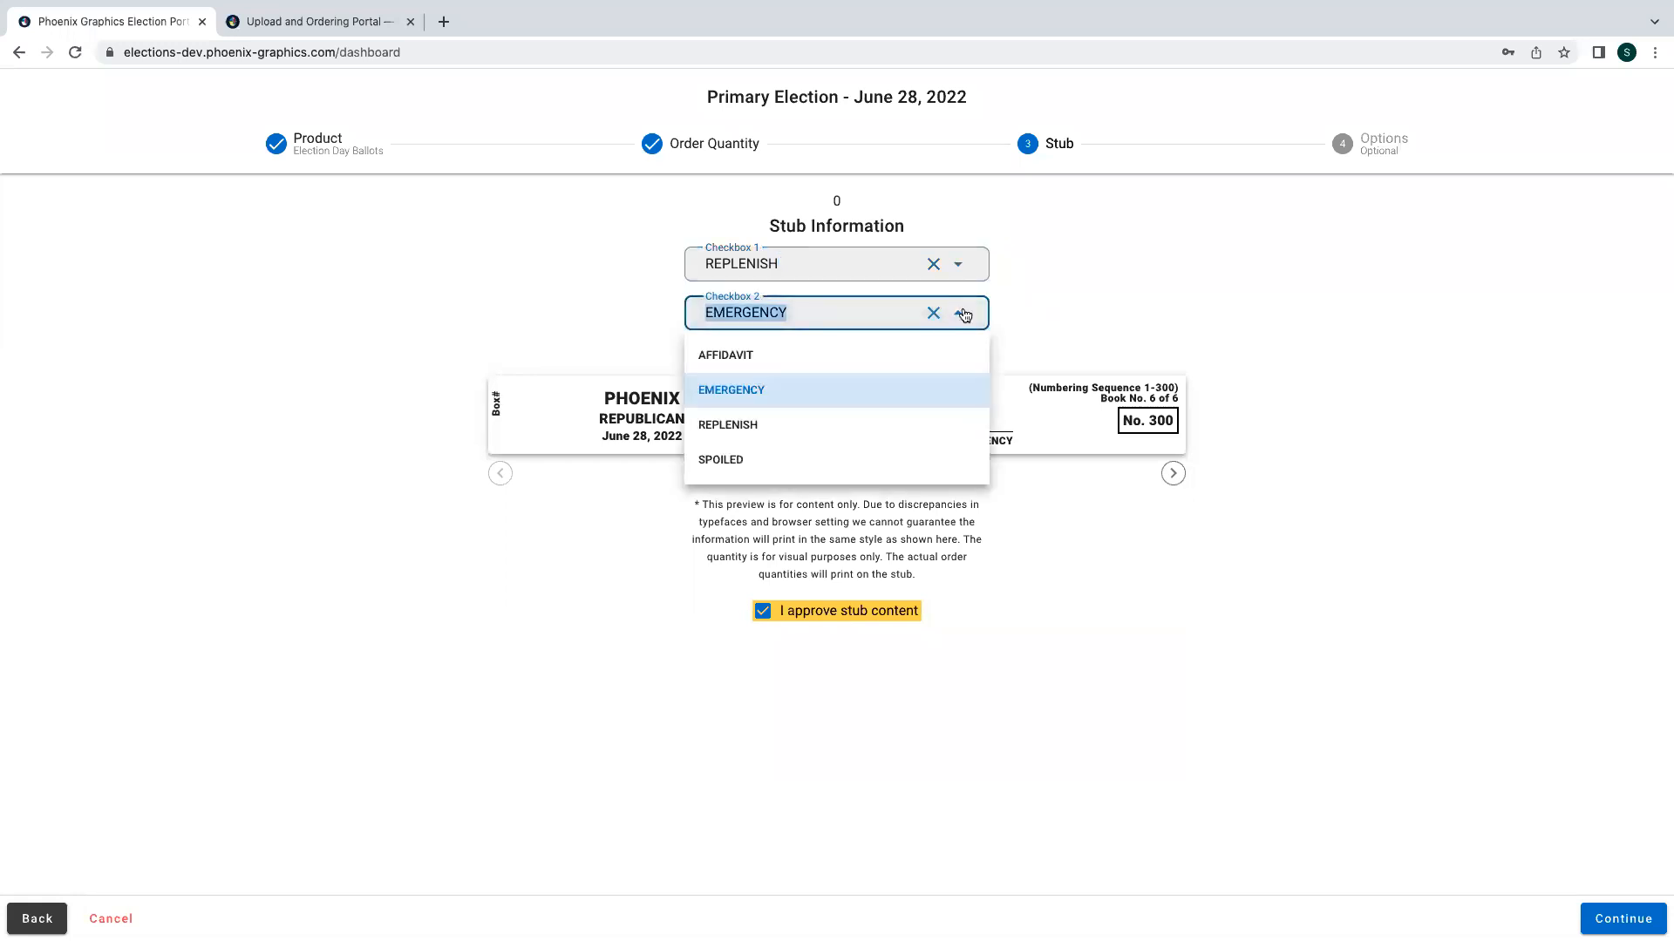
pyautogui.click(853, 359)
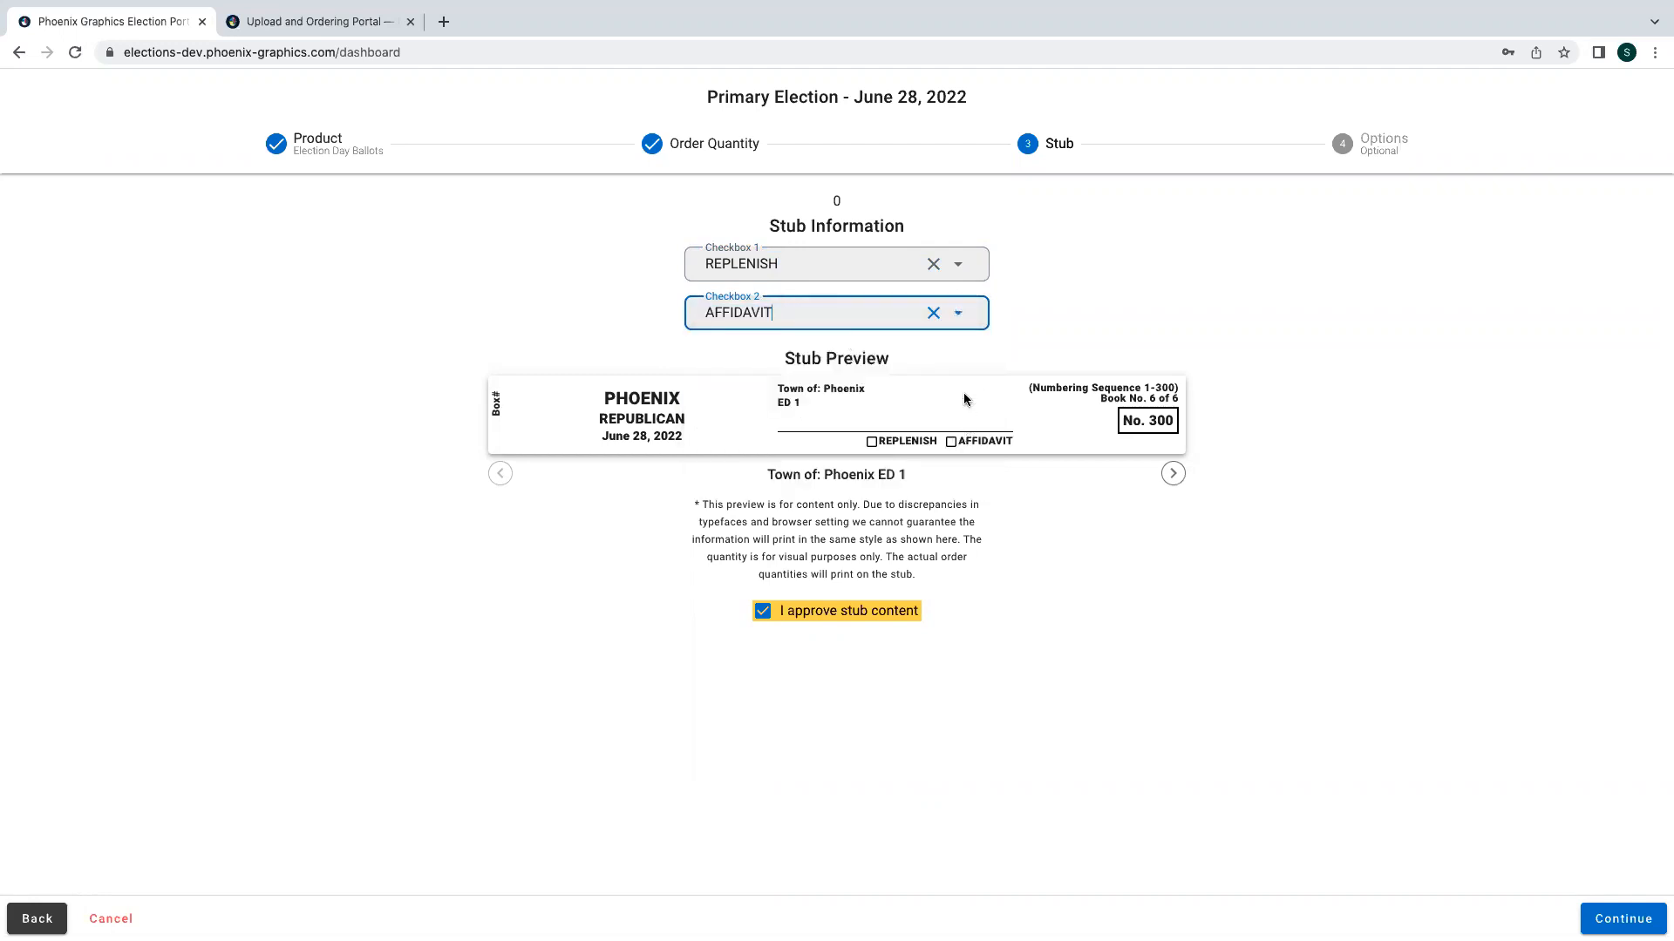
# - Change the first stub checkbox to EMERGENCY and continue to the Options step
pyautogui.click(958, 273)
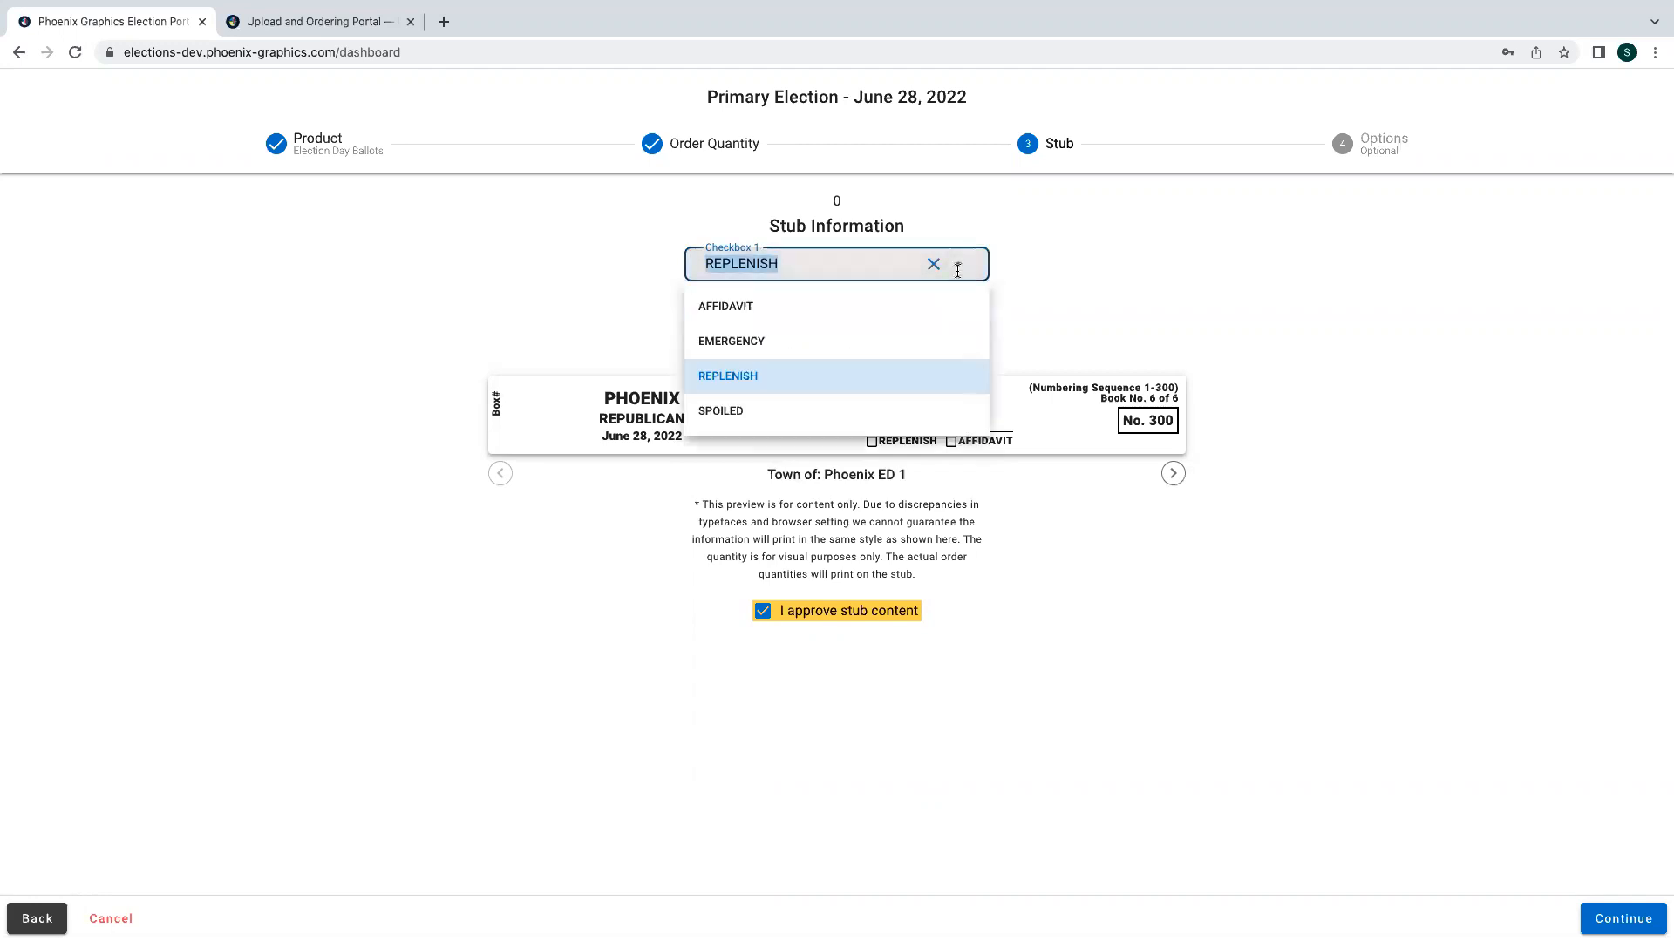
pyautogui.click(818, 336)
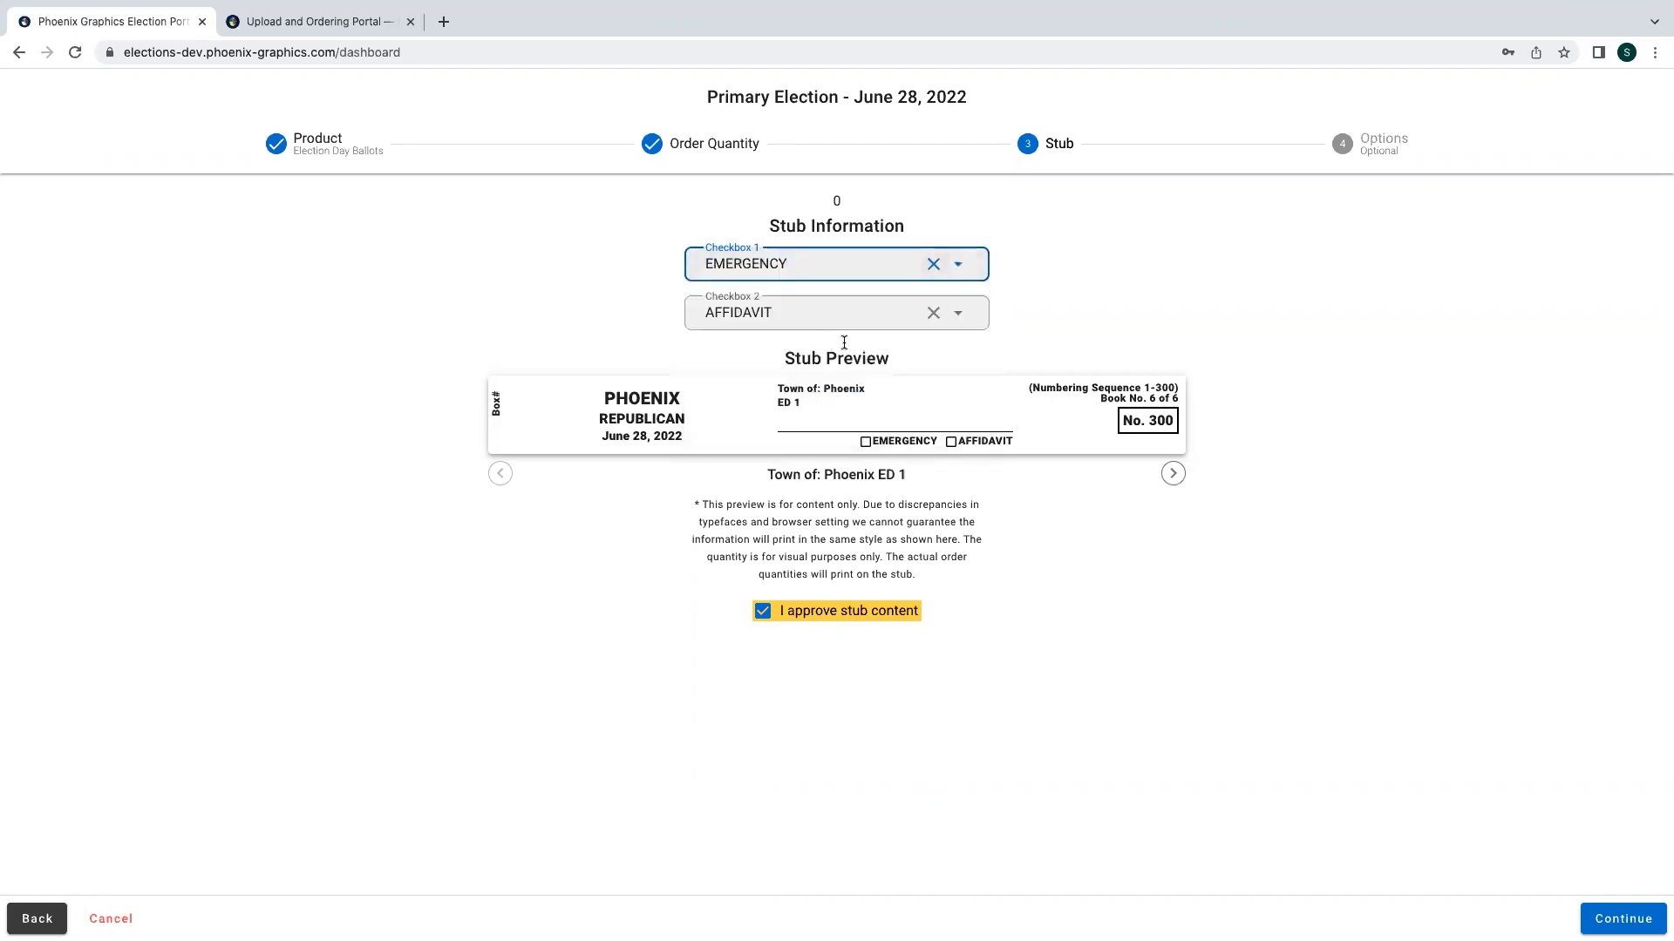
pyautogui.click(895, 429)
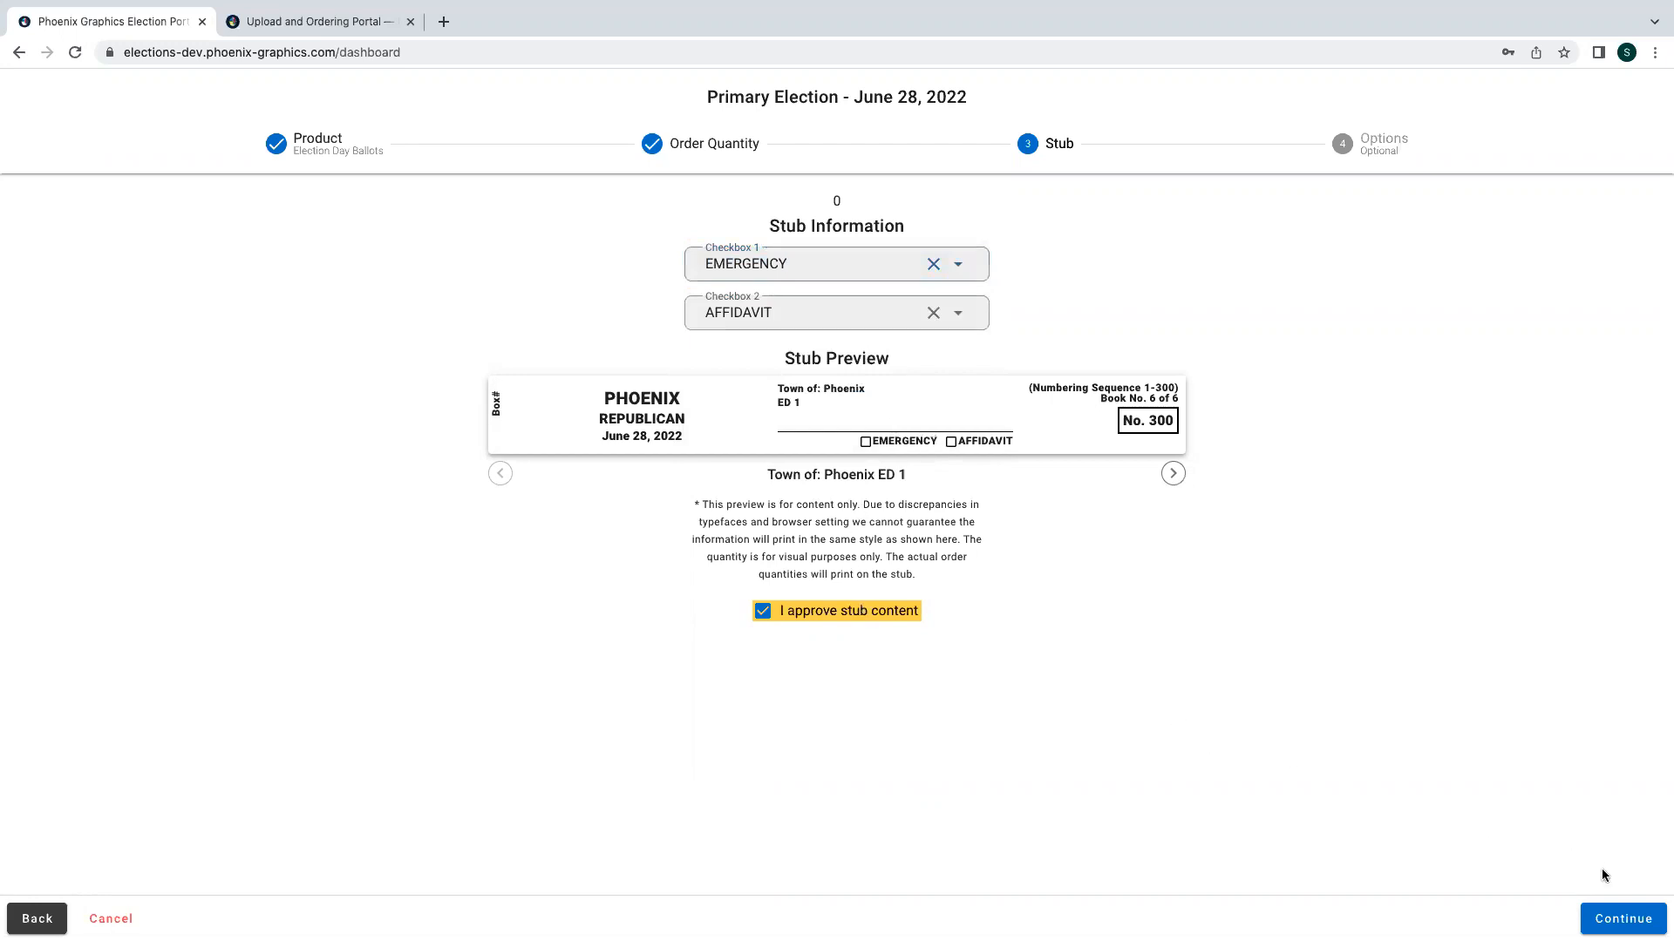
pyautogui.click(1624, 917)
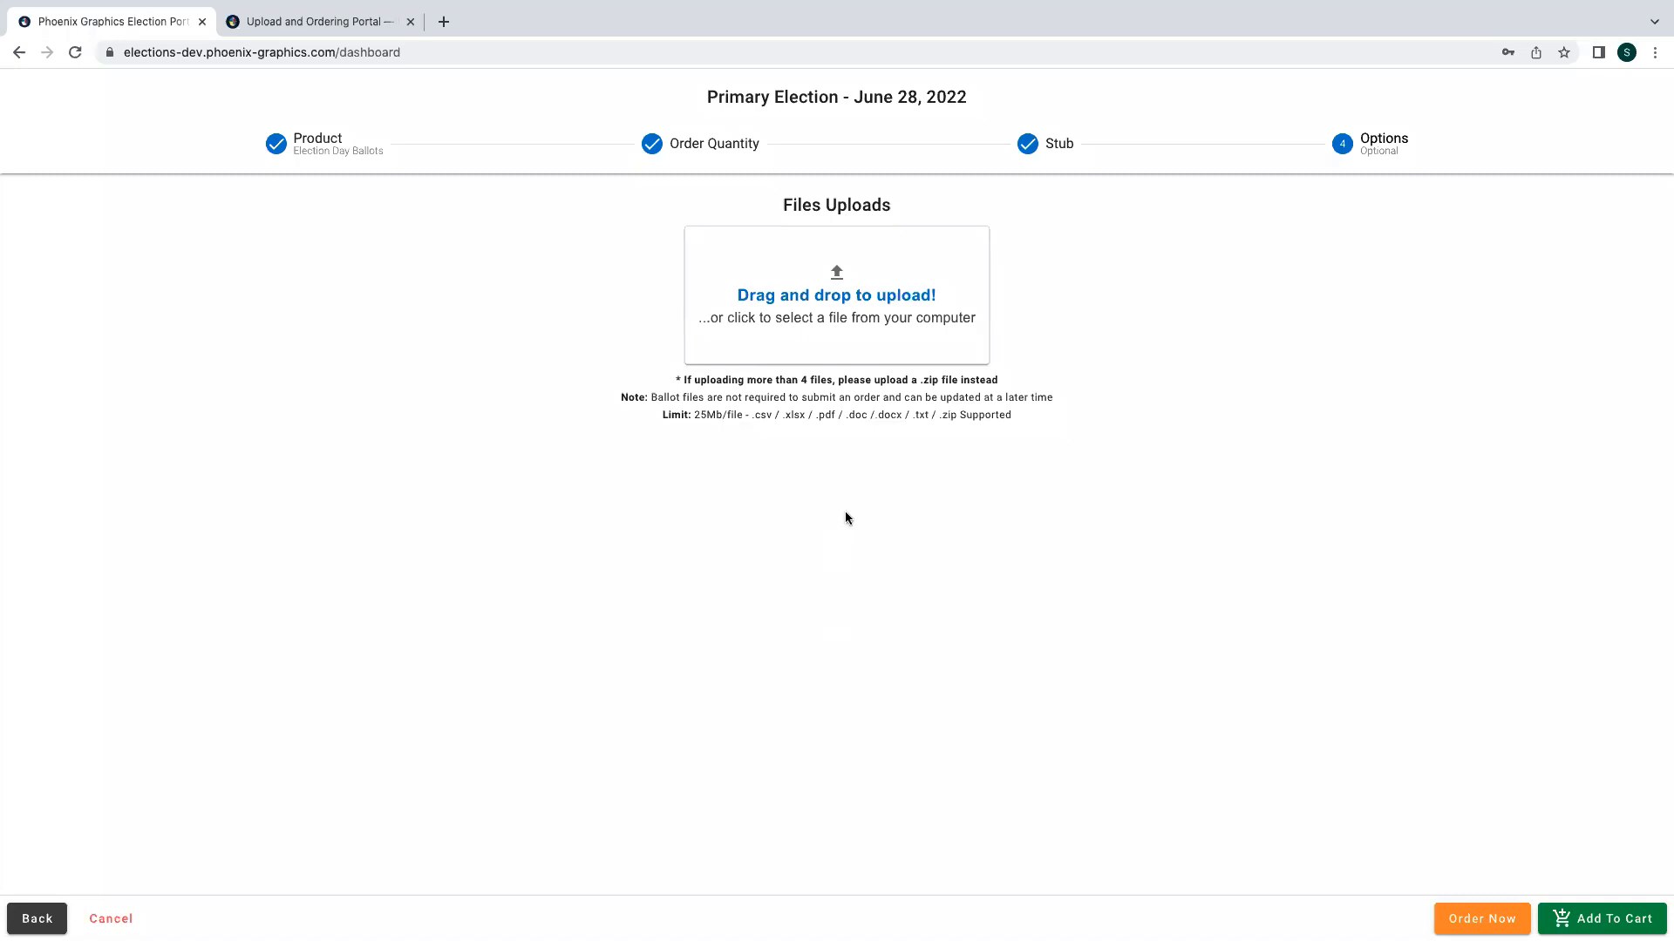
# - Upload 1001.pdf from the OFFICIAL BALLOT folder and remove the uploaded file again
pyautogui.click(848, 321)
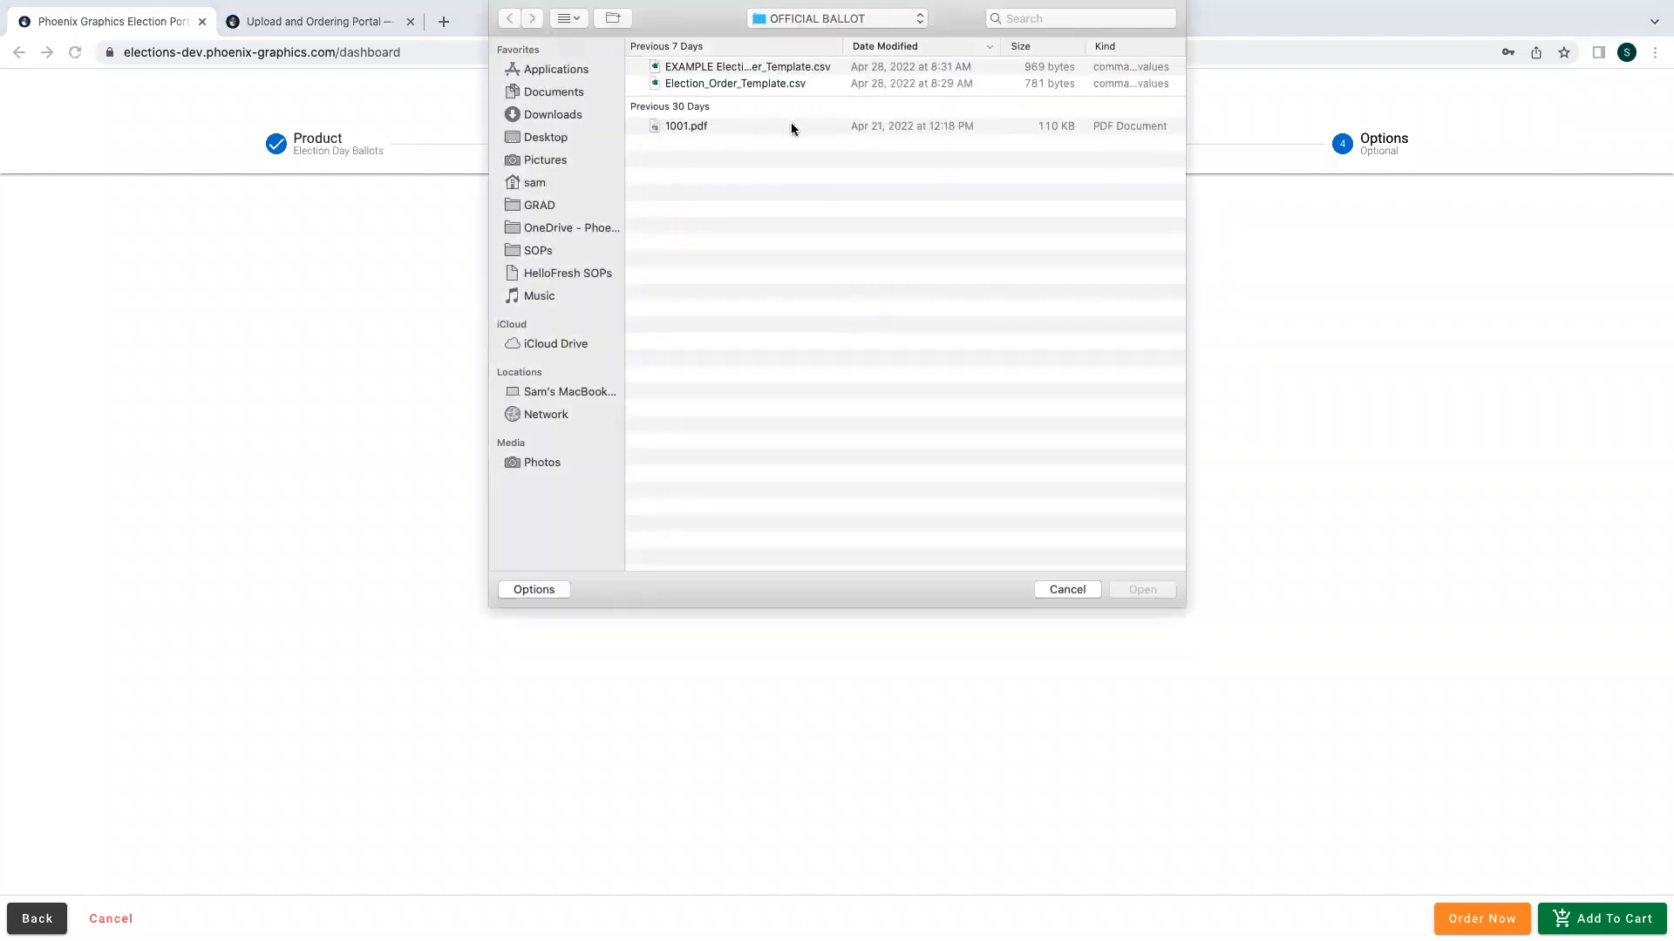
pyautogui.click(792, 128)
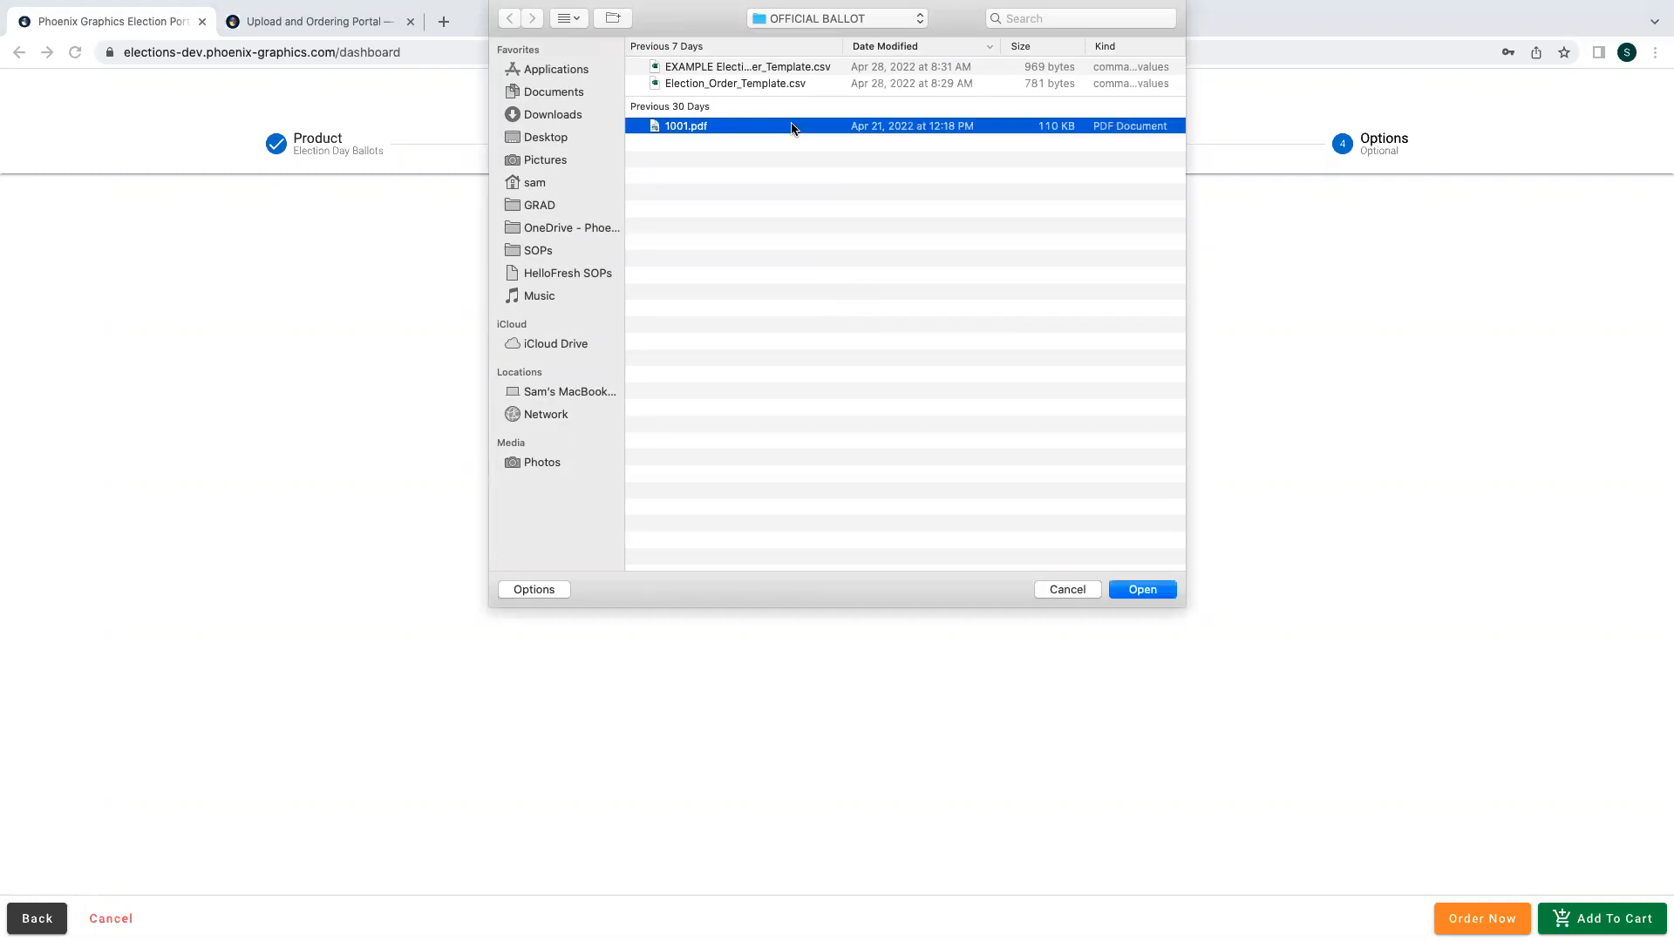
pyautogui.click(1142, 589)
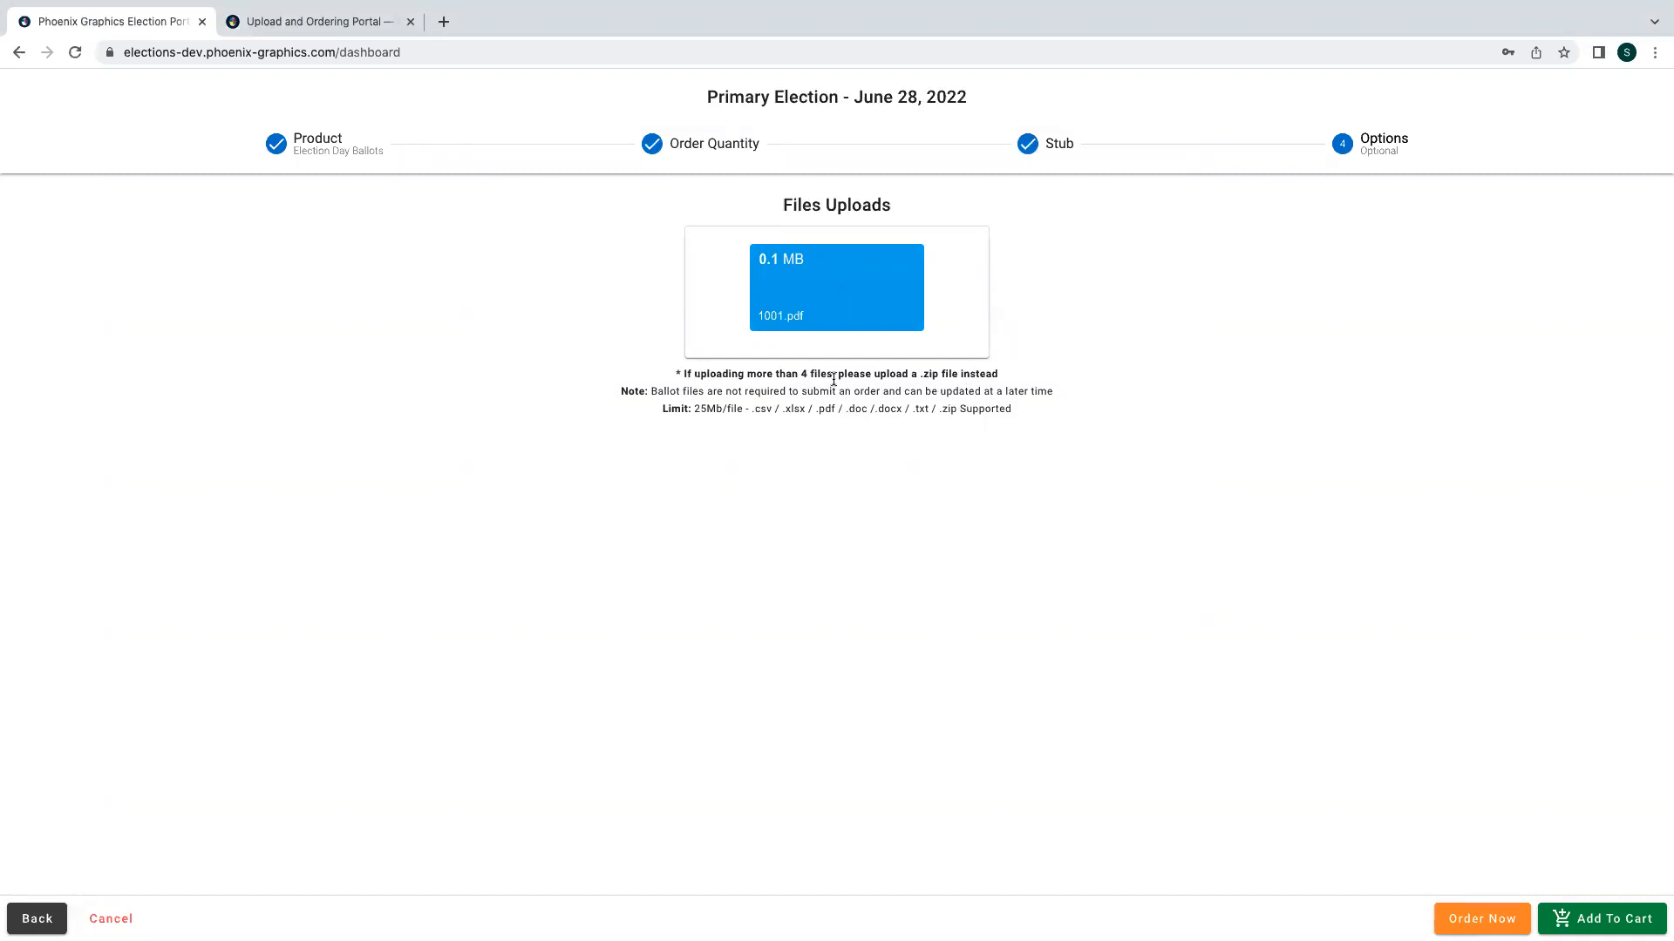
pyautogui.moveTo(892, 275)
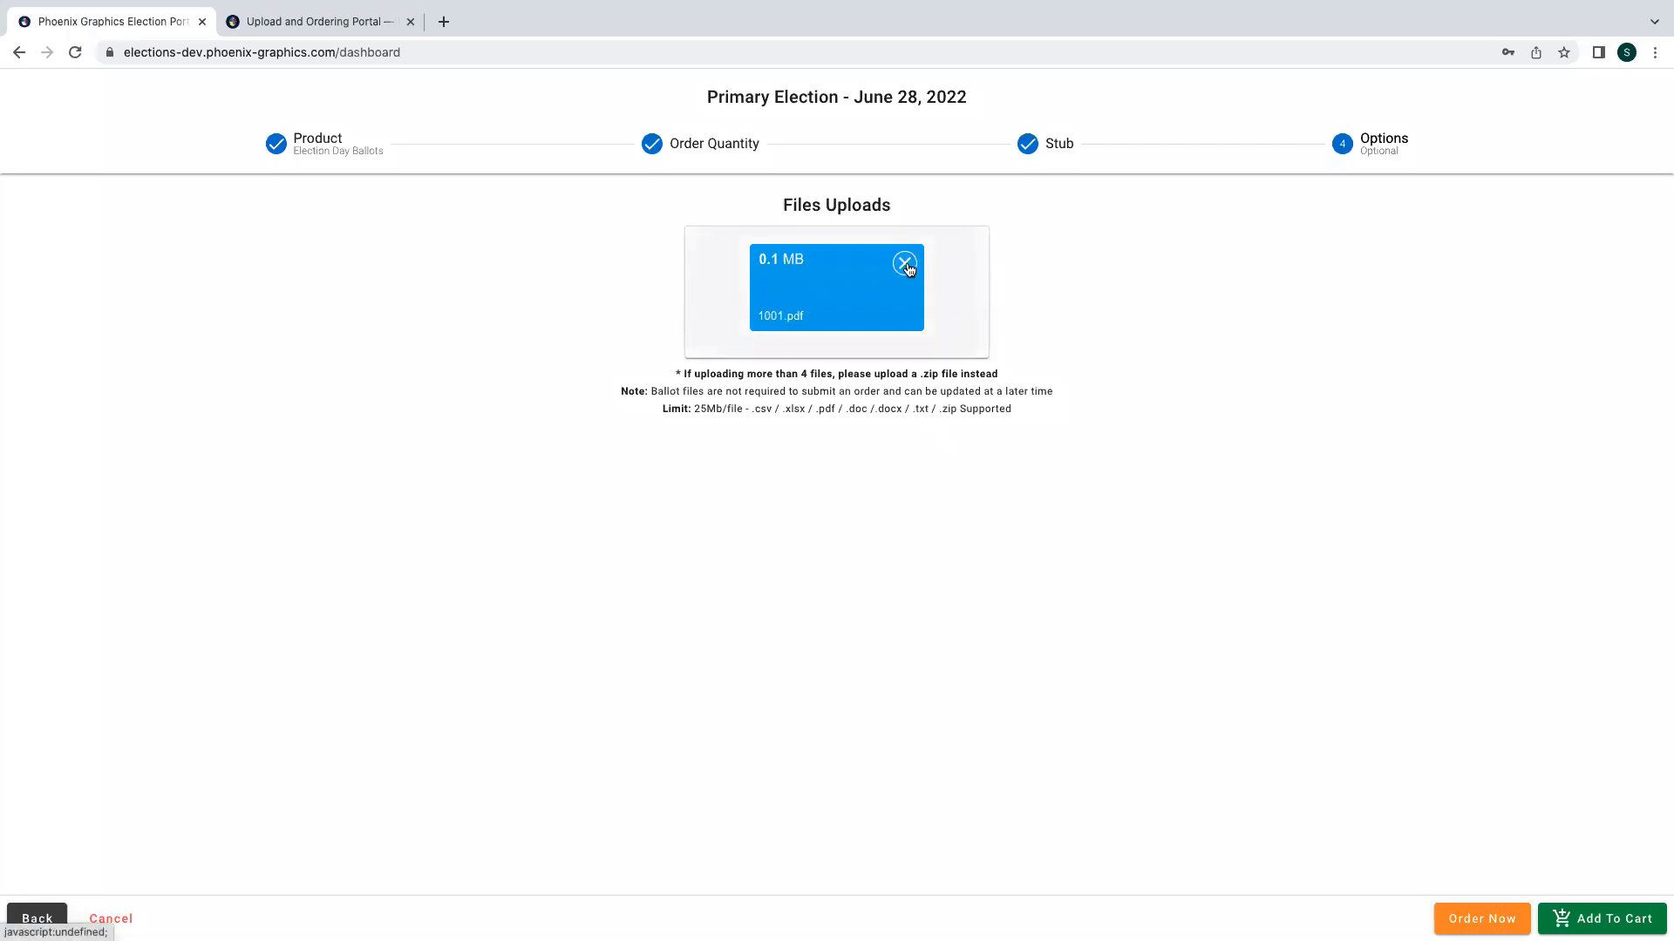
pyautogui.click(905, 263)
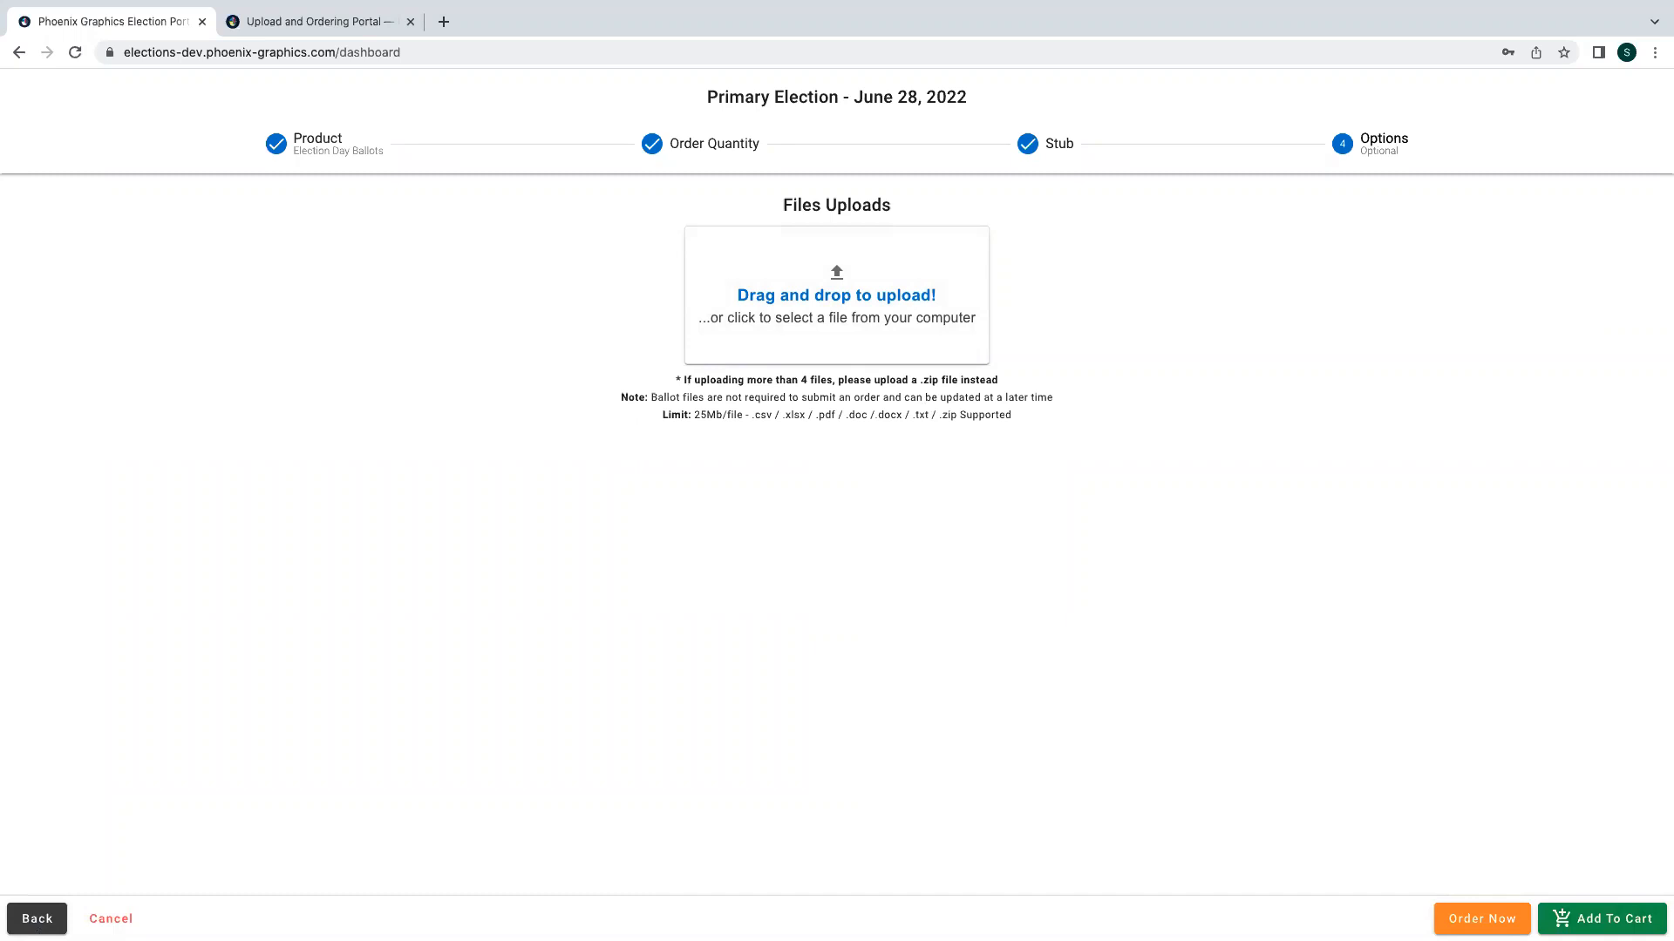
# - Add the order to the cart and open the shopping cart
pyautogui.click(1603, 919)
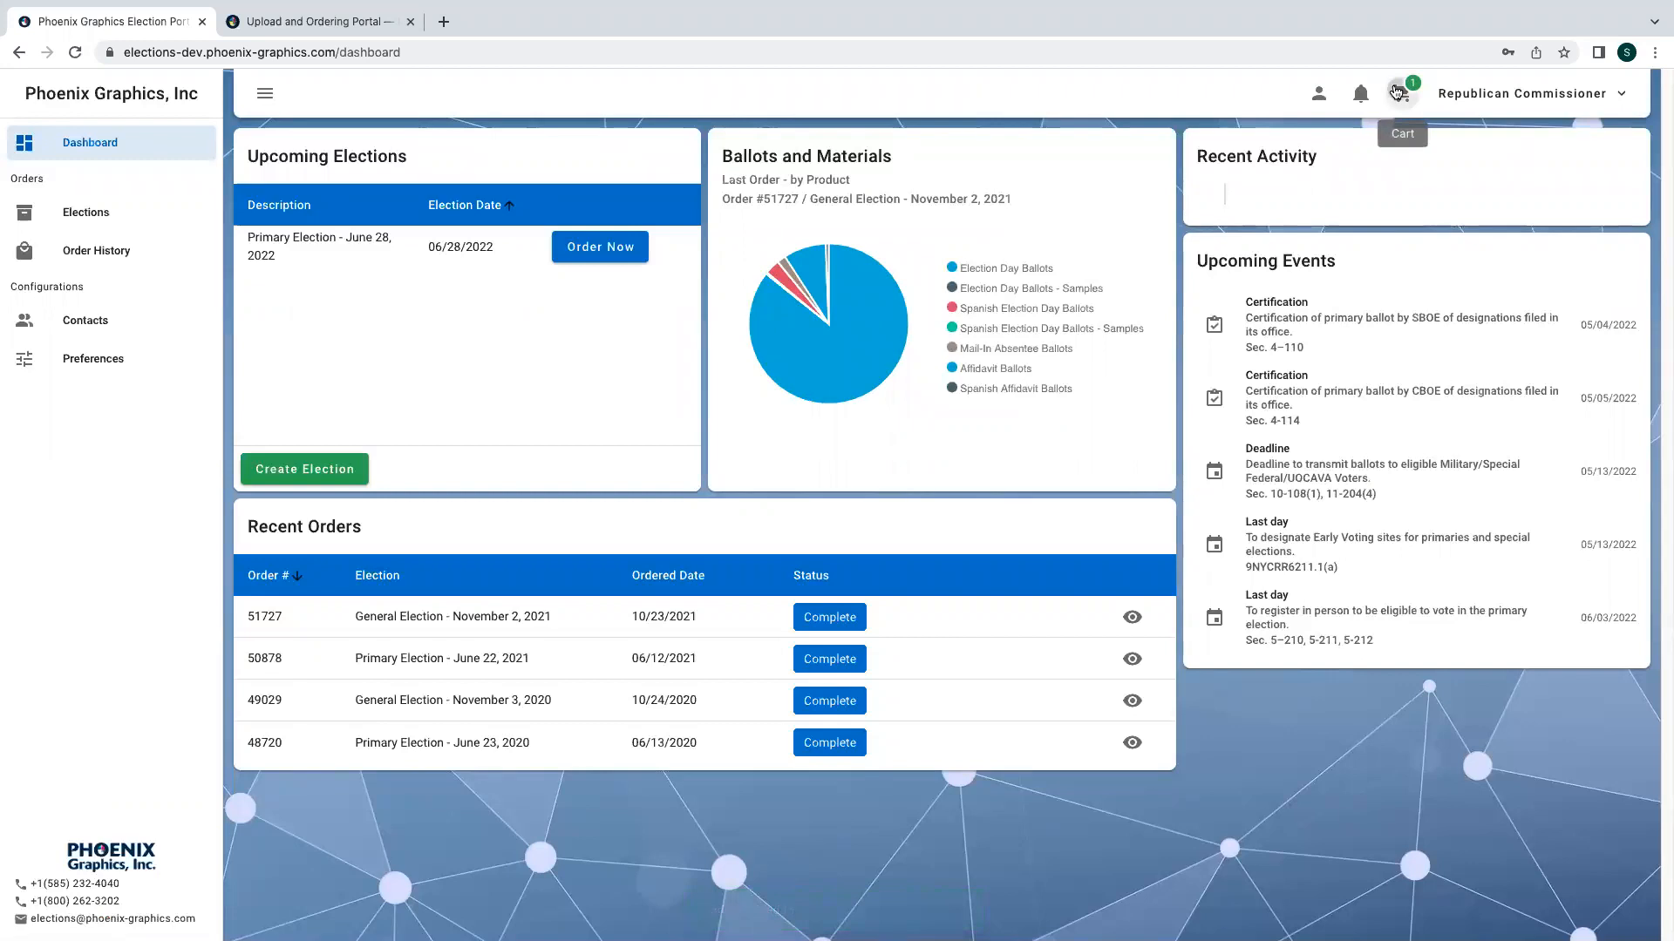
pyautogui.click(1397, 90)
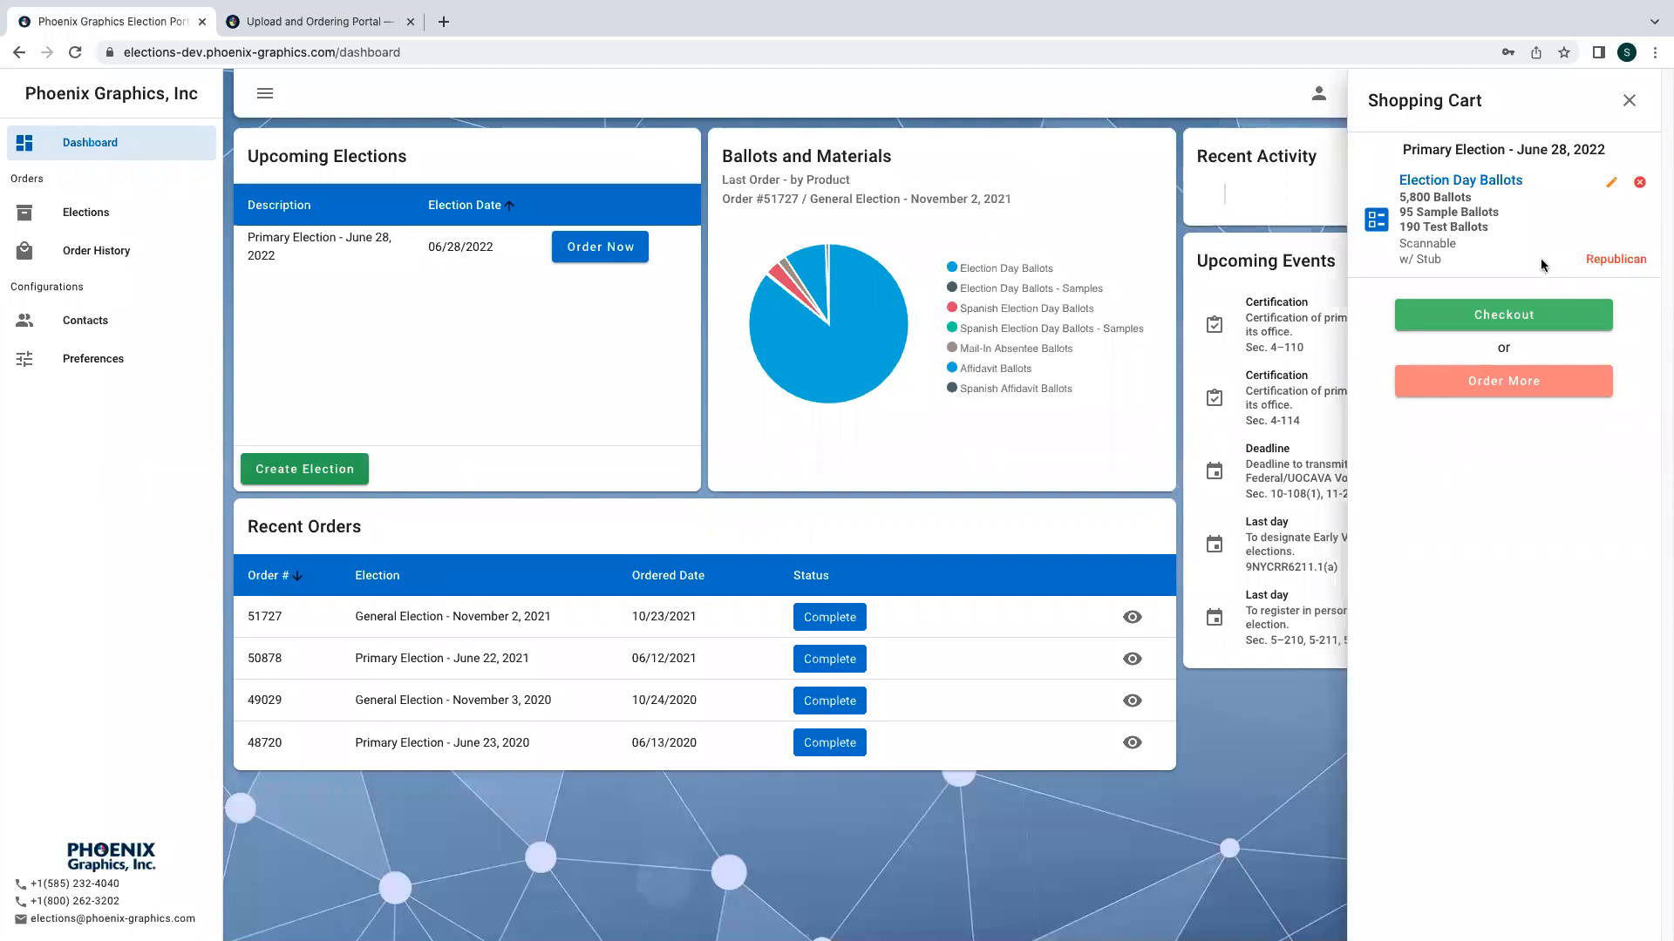
# - Start another order from the cart and select scannable Absentee Ballots as the product
pyautogui.click(1478, 385)
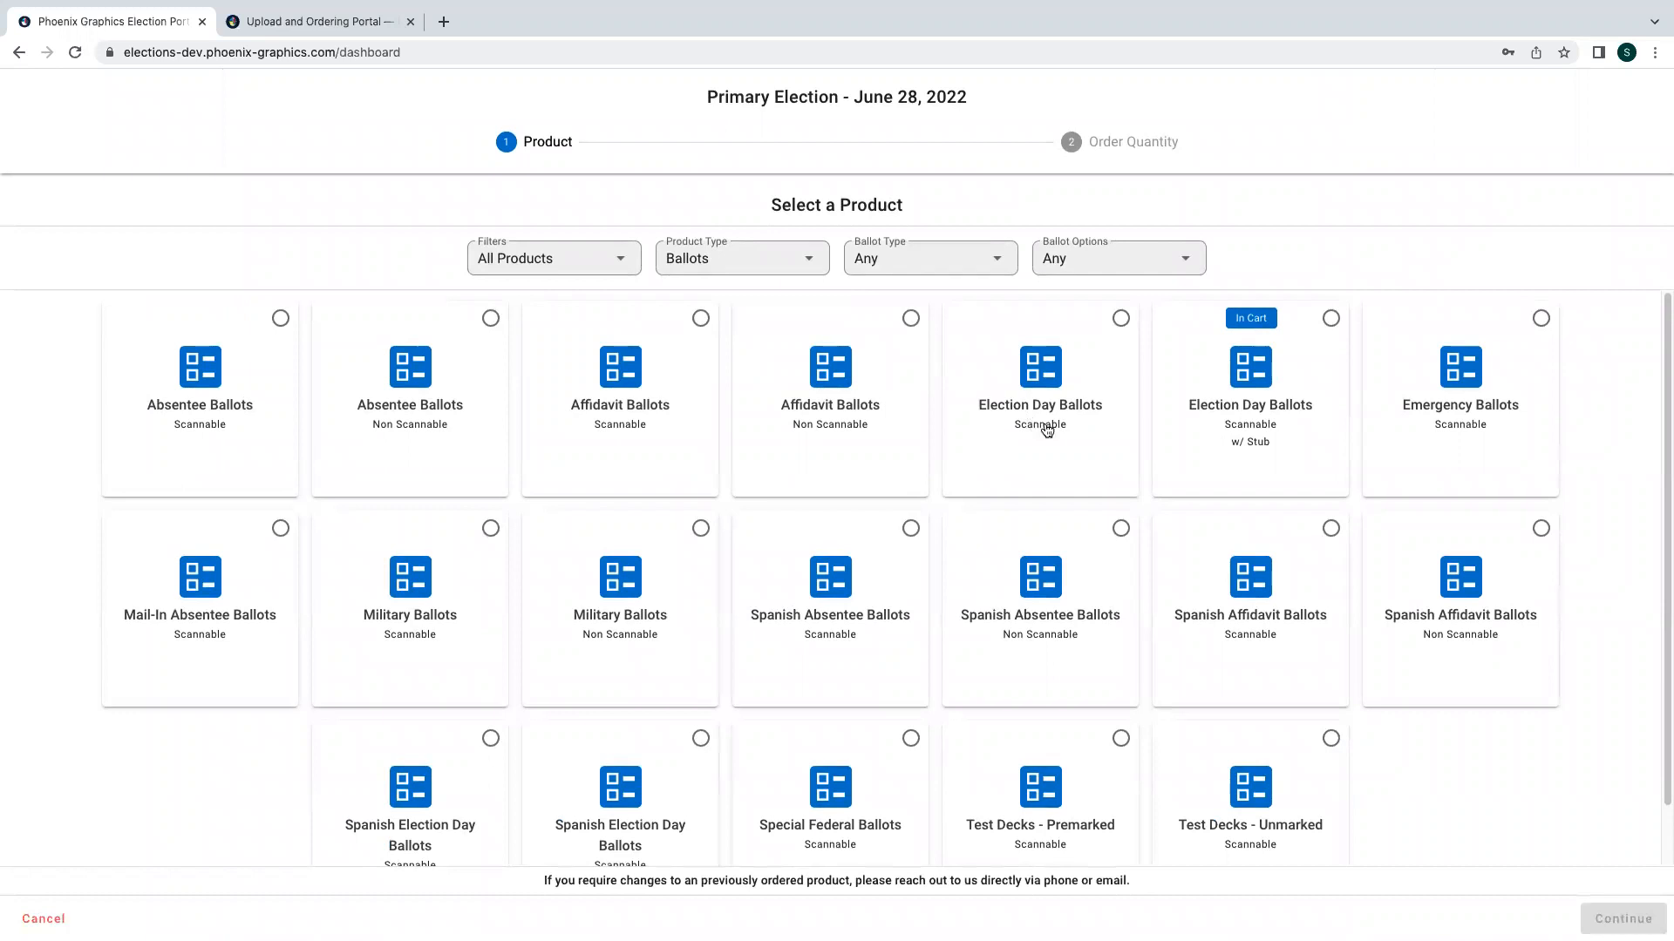
pyautogui.click(231, 426)
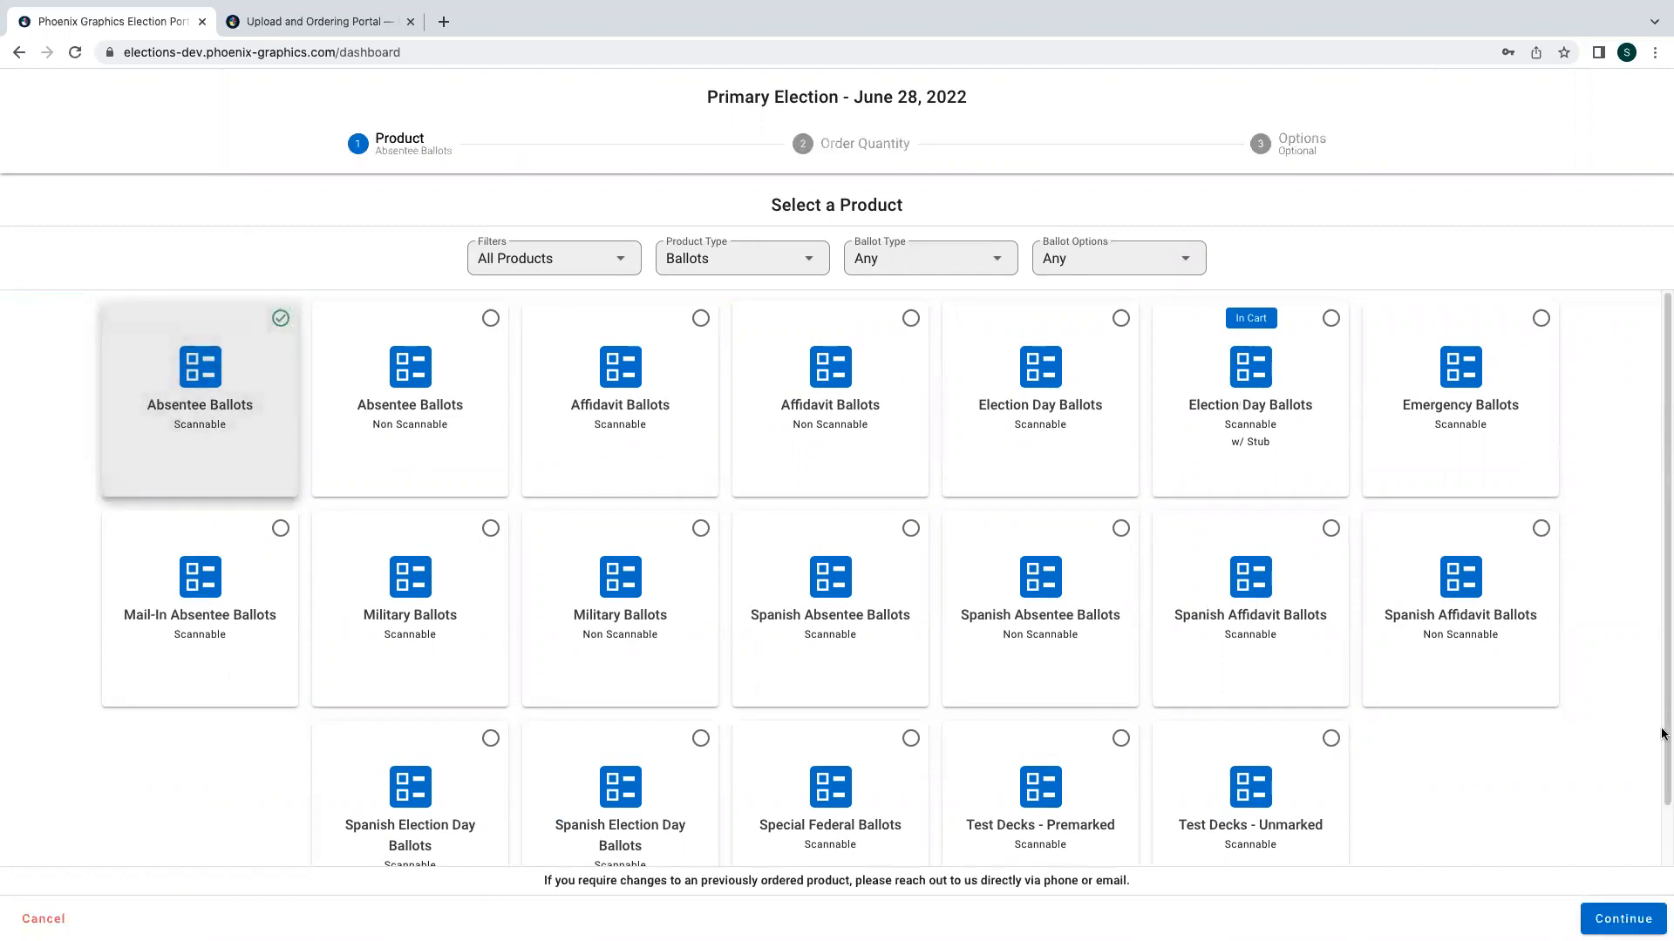
# - Continue to the order quantity step and choose the Republican party
pyautogui.click(1619, 915)
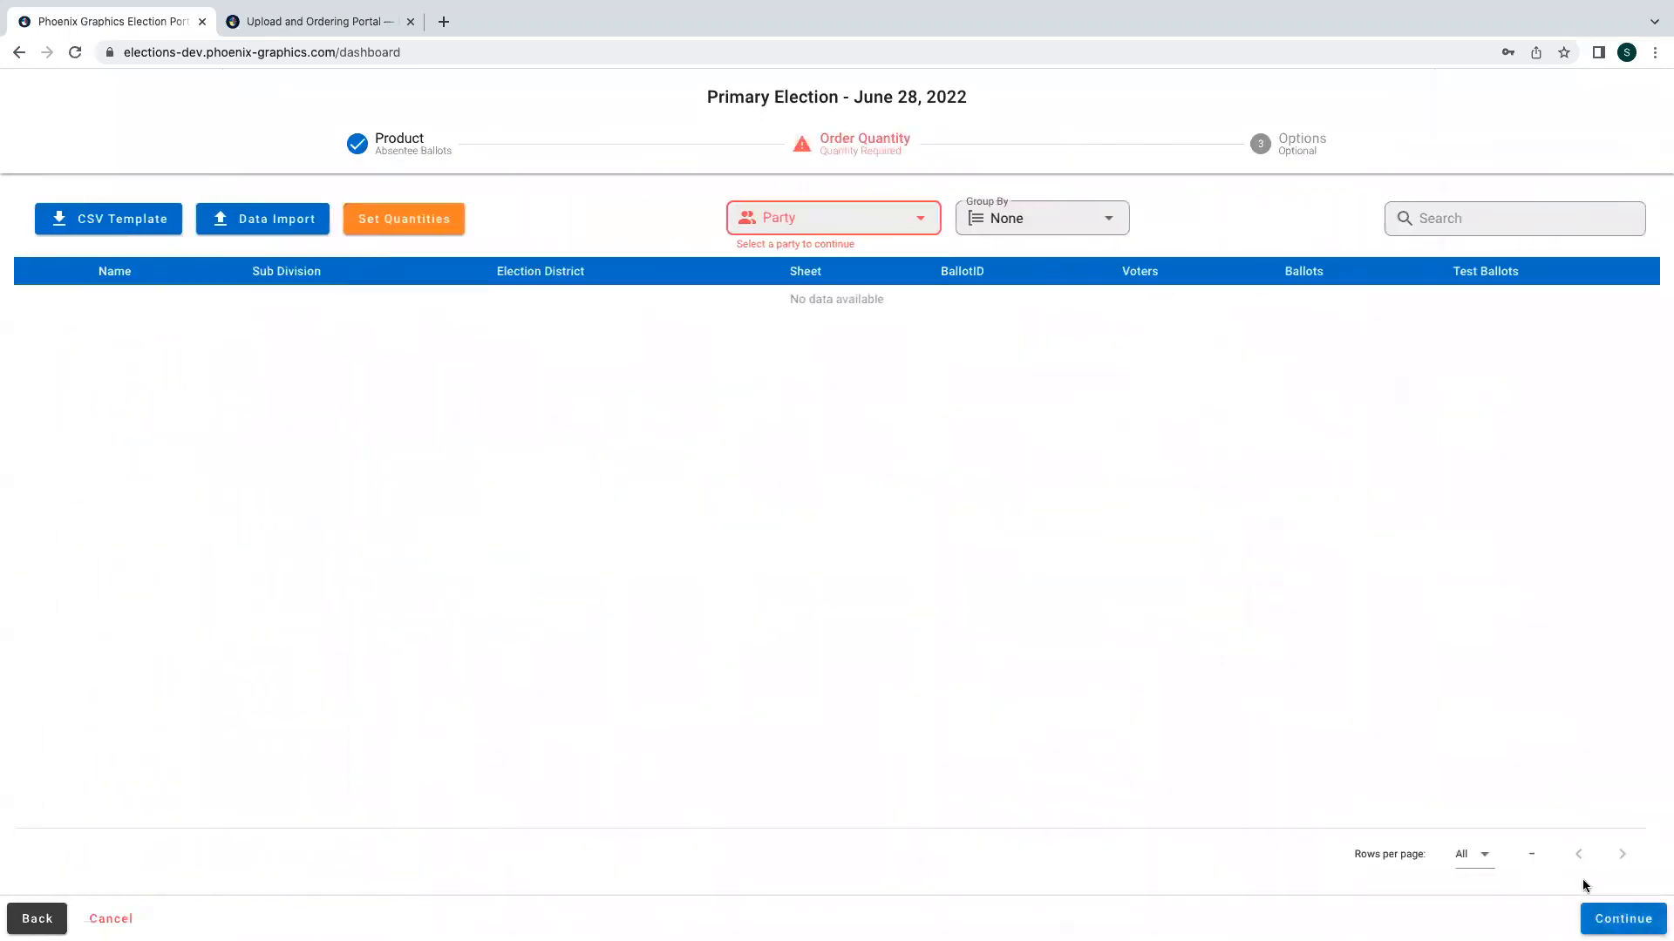
pyautogui.click(875, 224)
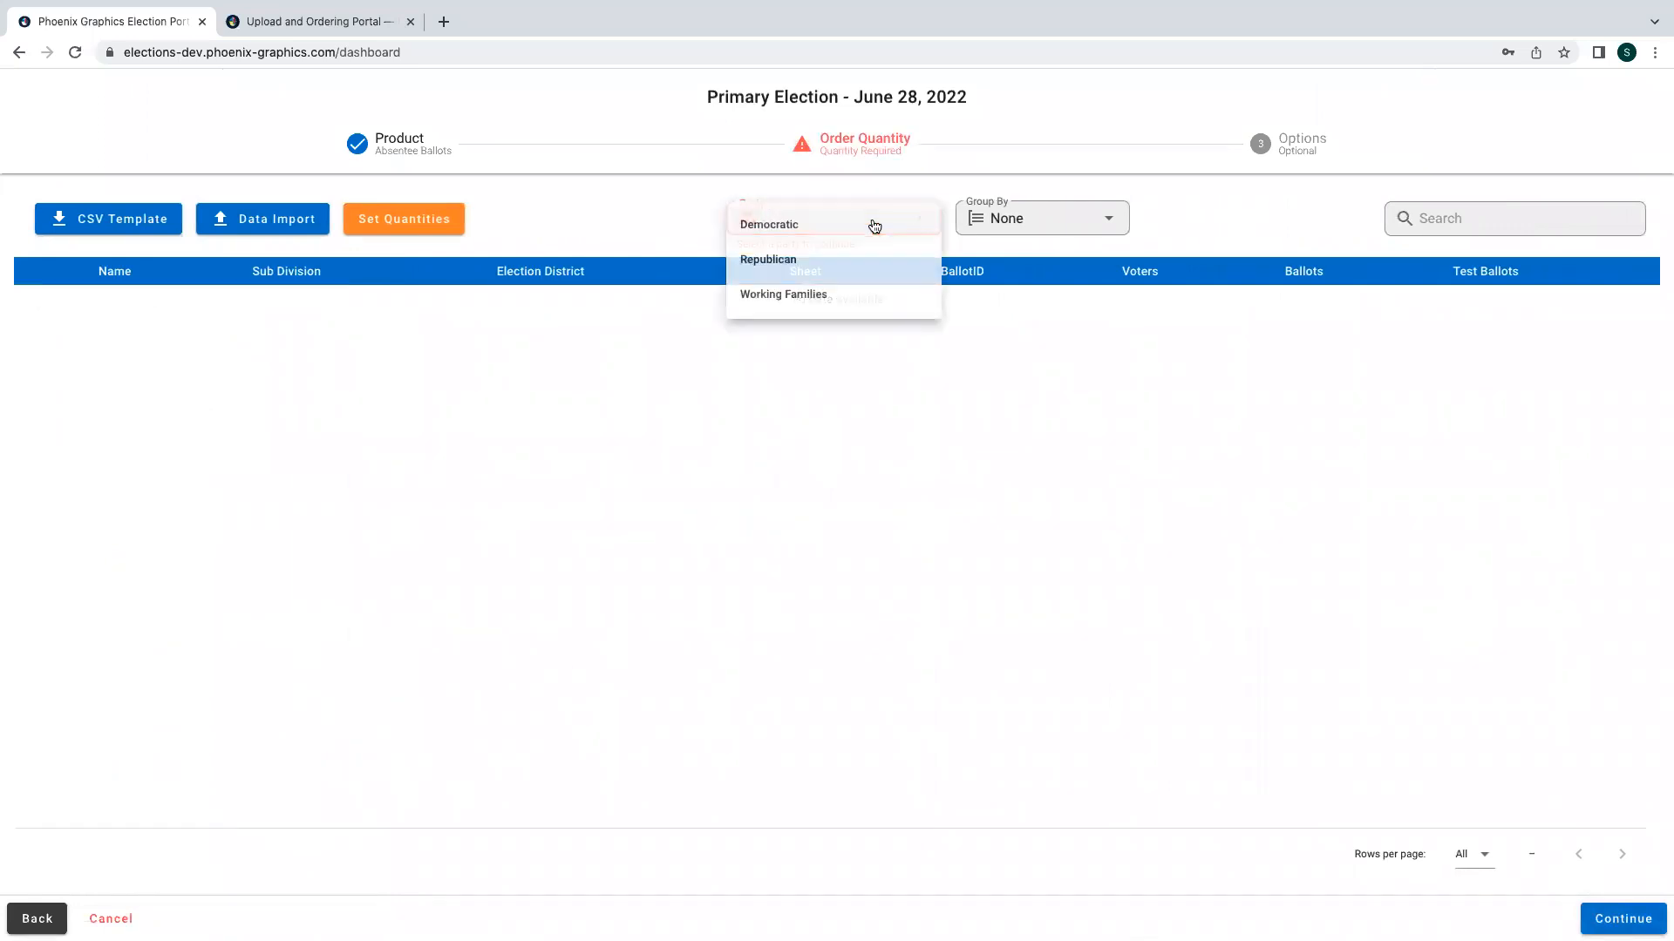
pyautogui.click(781, 270)
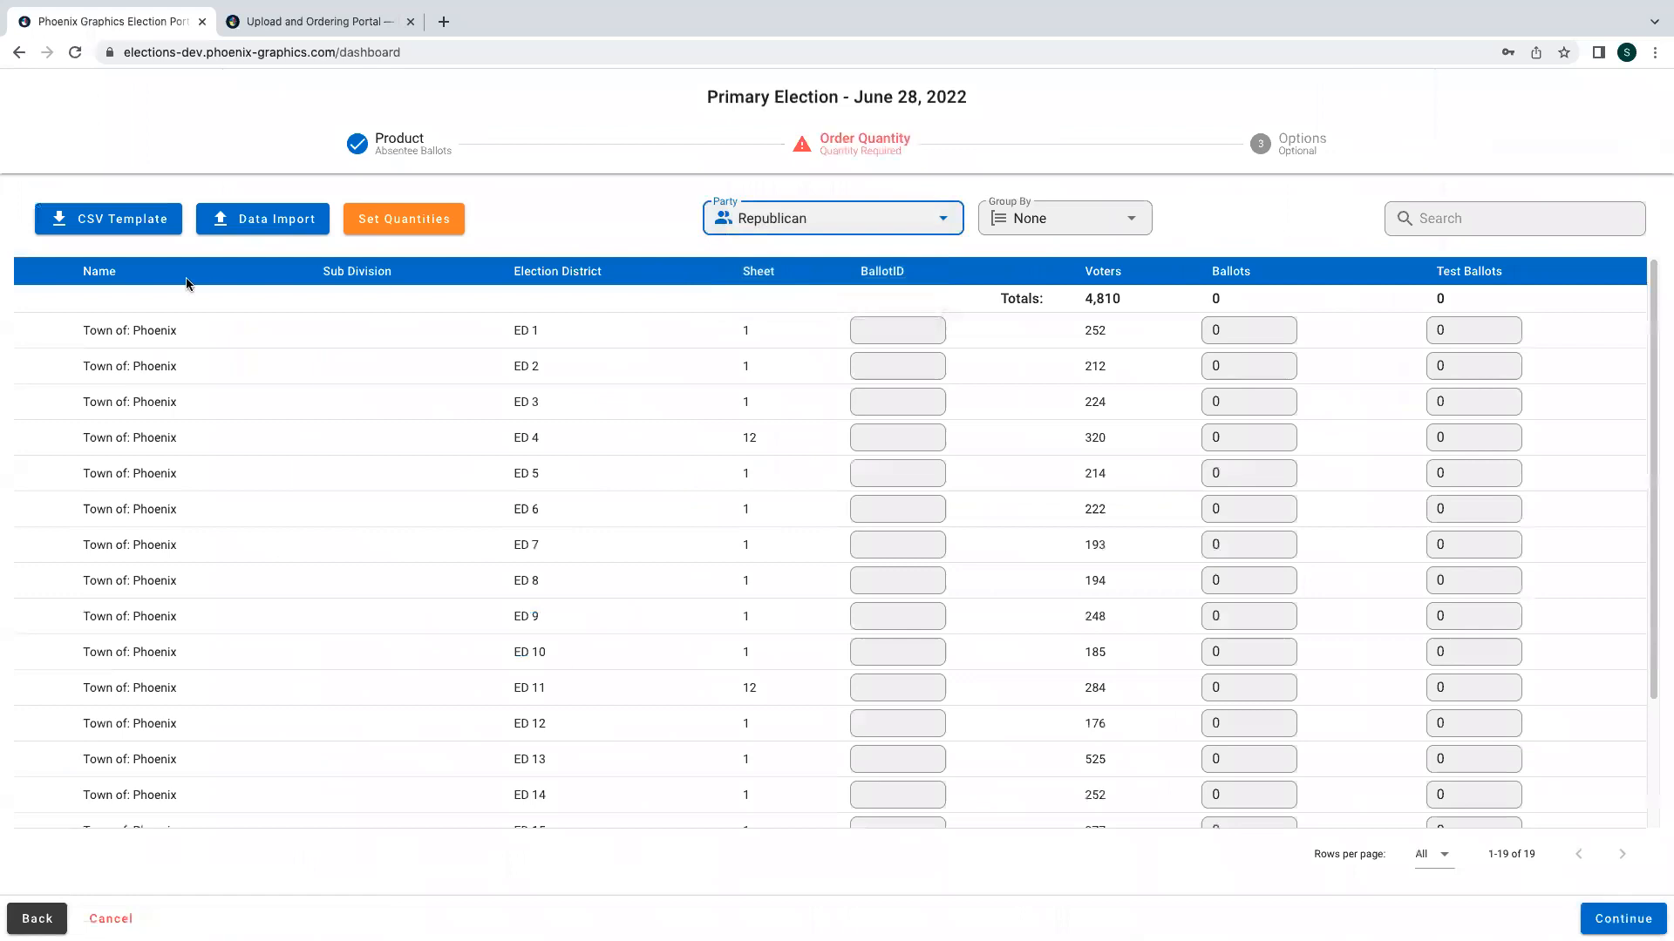
# - Download the CSV template and import quantities from EXAMPLE Election_Order_Template.csv in the OFFICIAL BALLOT folder
pyautogui.click(139, 232)
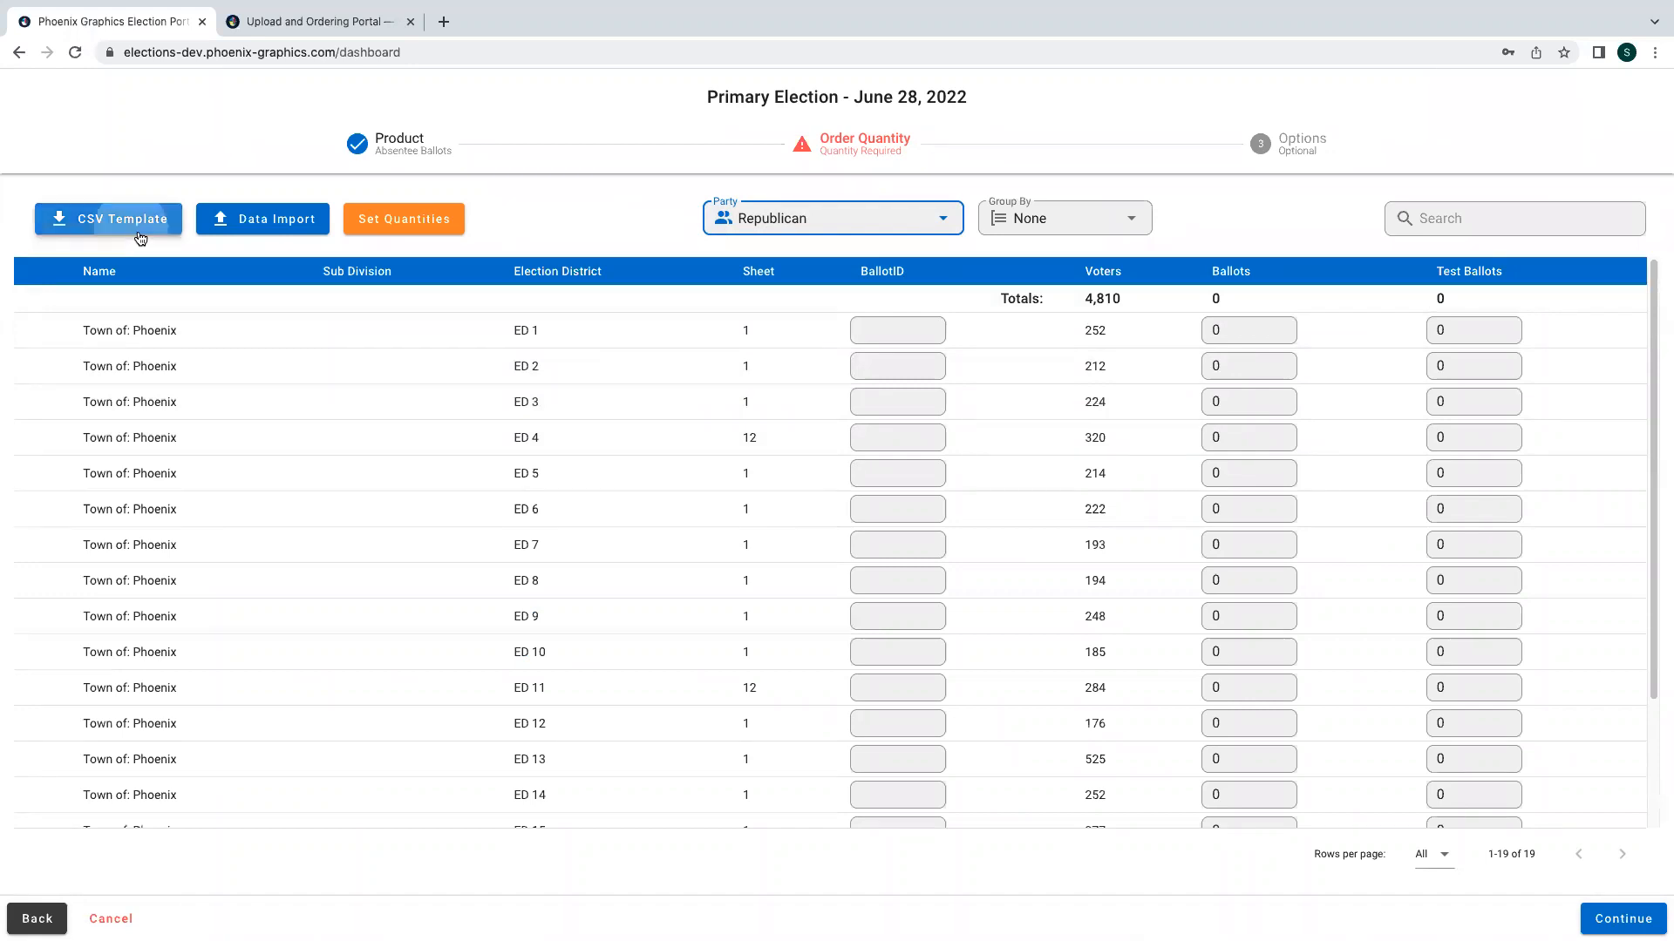
pyautogui.click(235, 224)
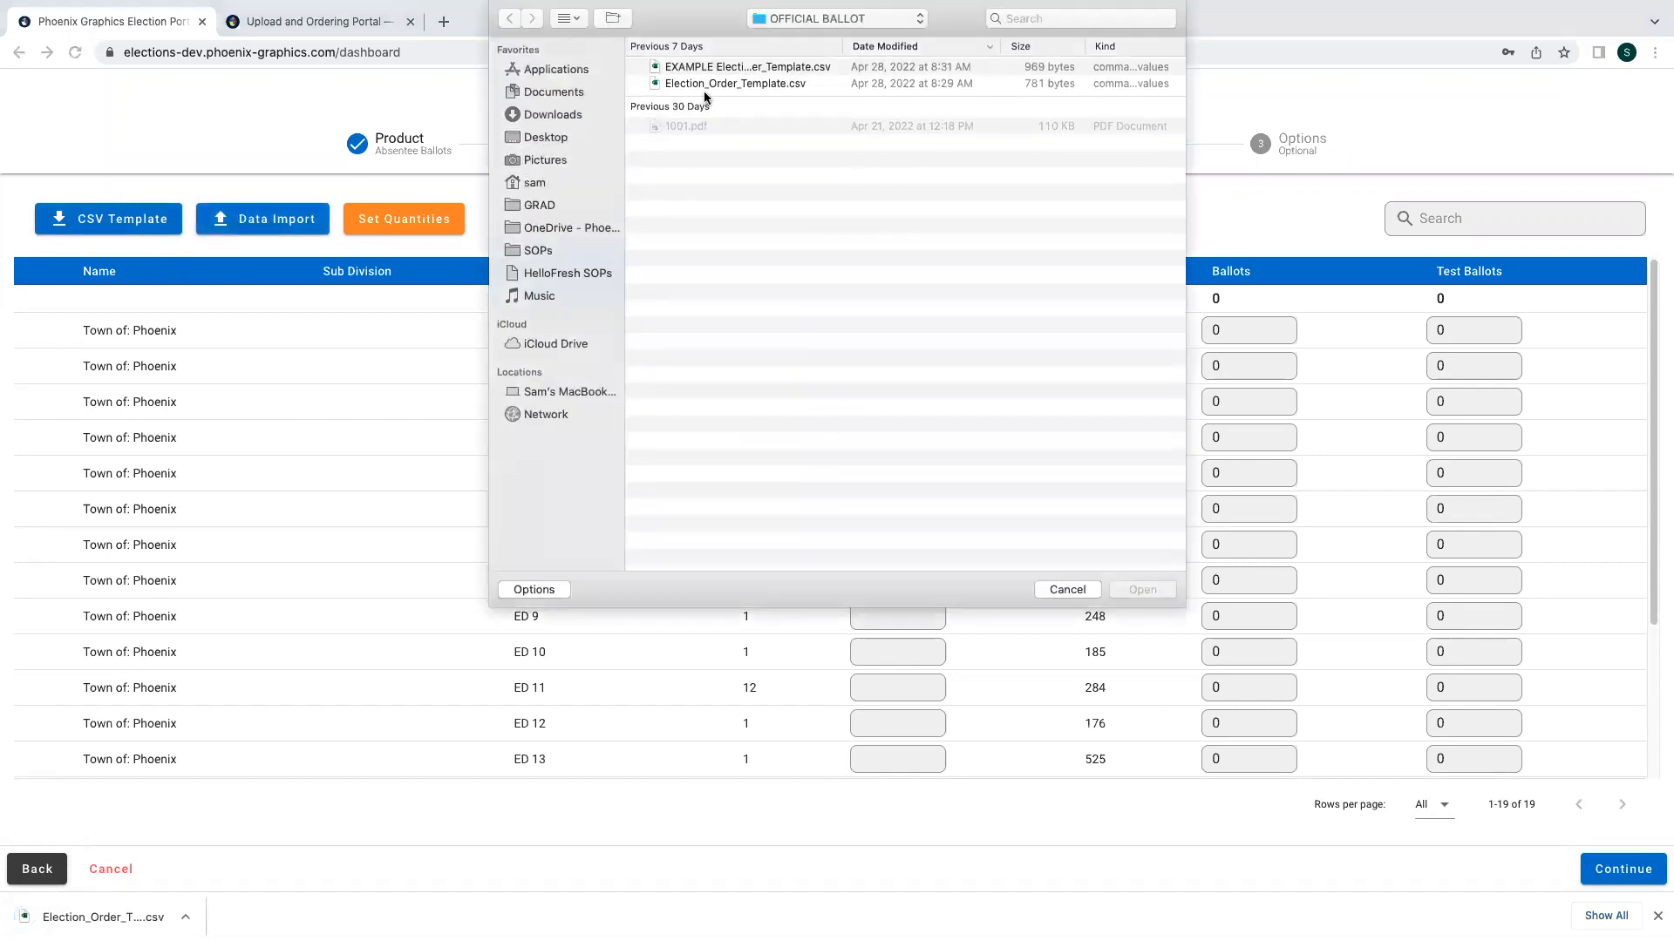
pyautogui.click(1039, 66)
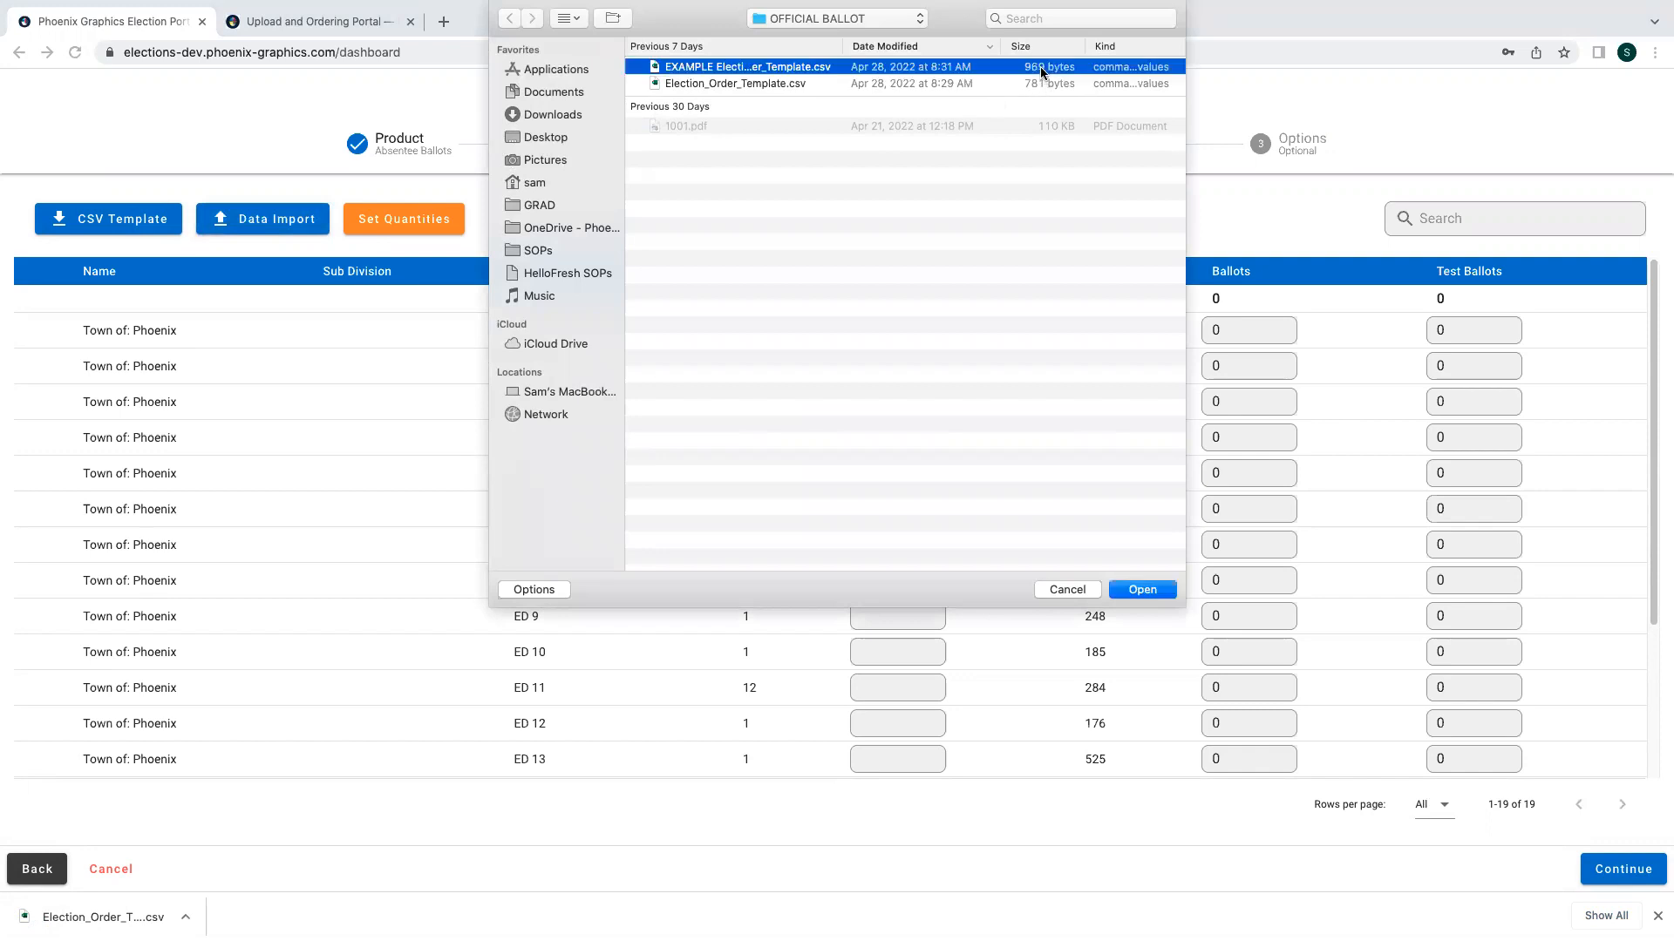
pyautogui.click(1142, 590)
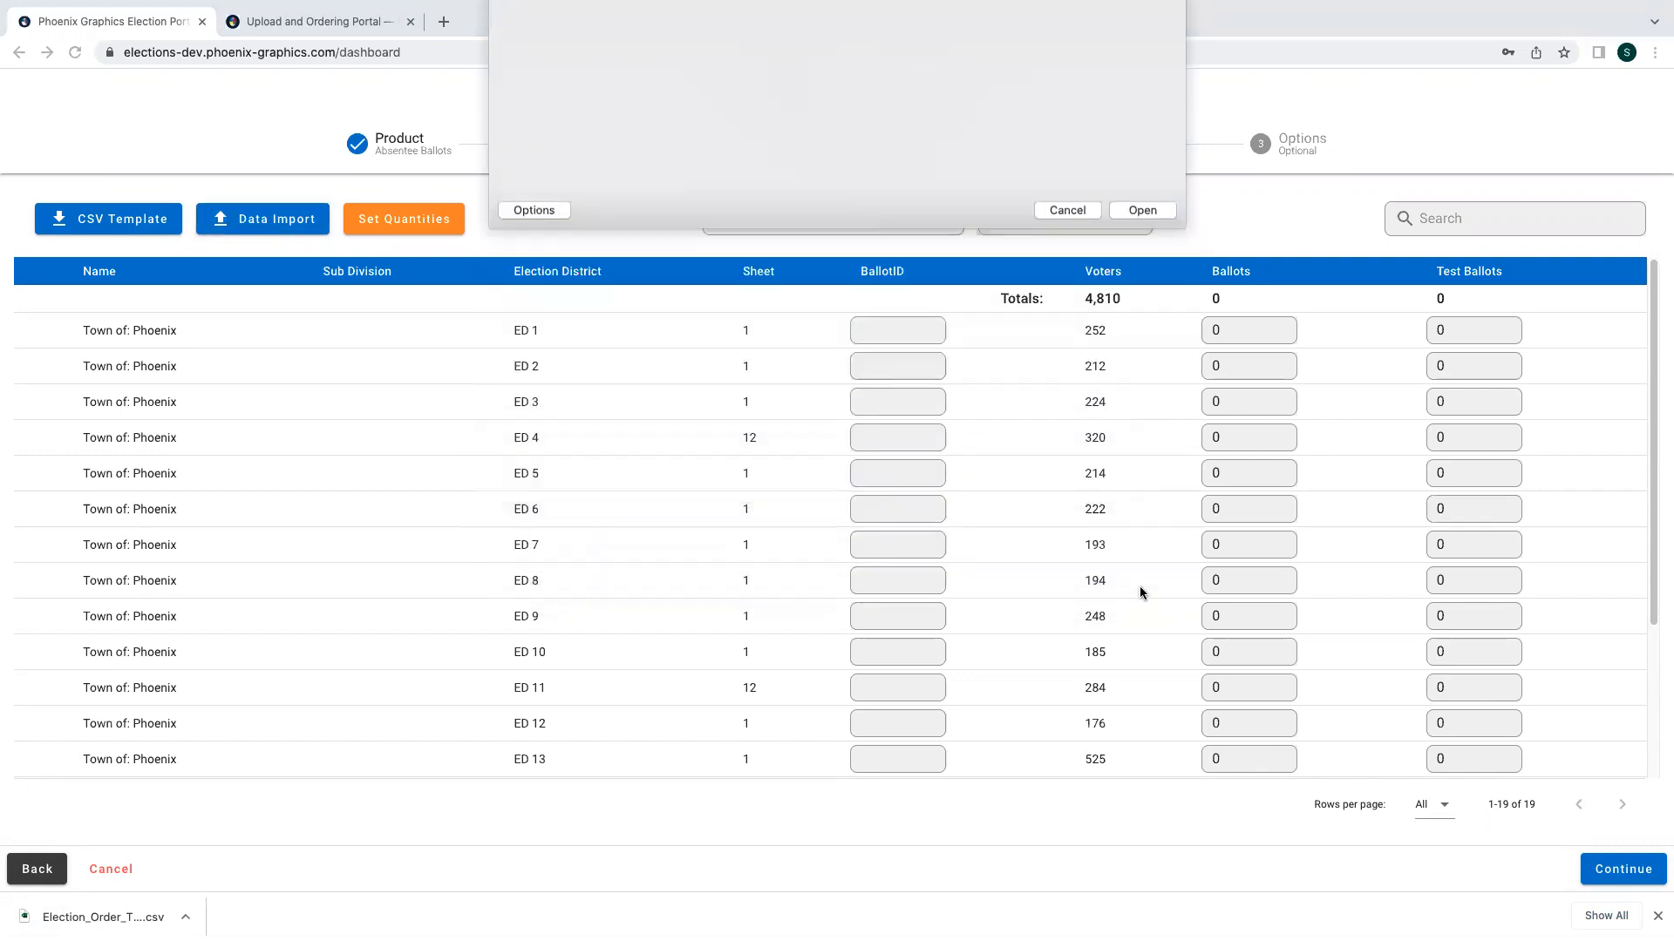
# - Set quantities for all districts to 10 Percent ballots and 5 test ballots each
pyautogui.click(391, 230)
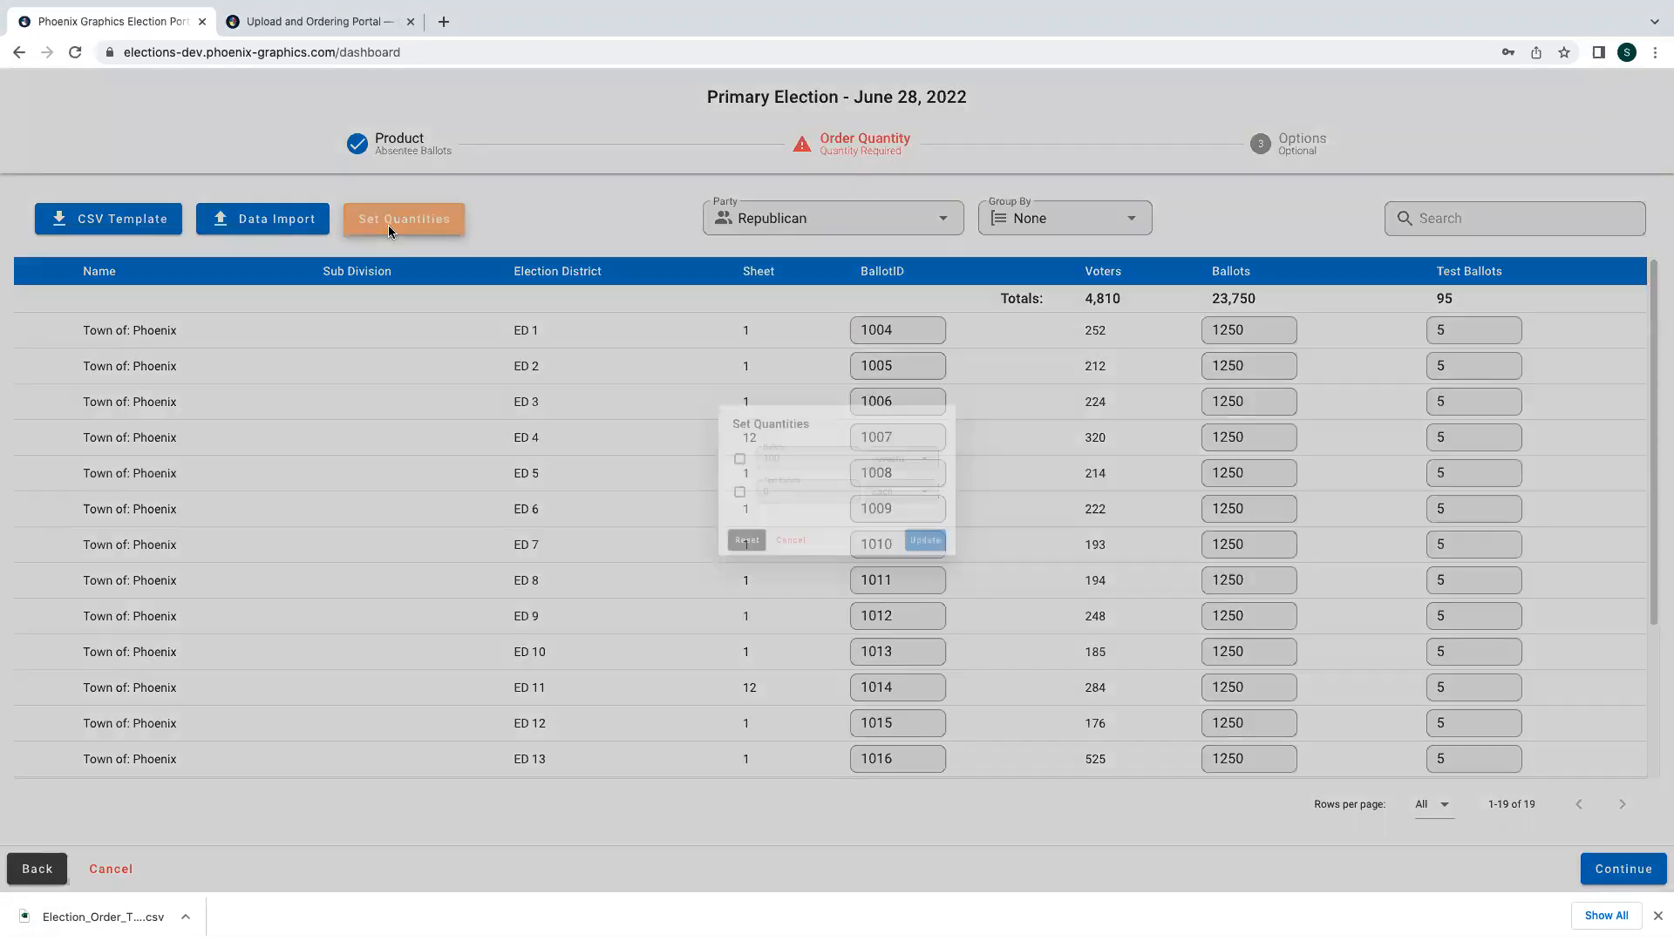
pyautogui.click(693, 449)
pyautogui.click(765, 454)
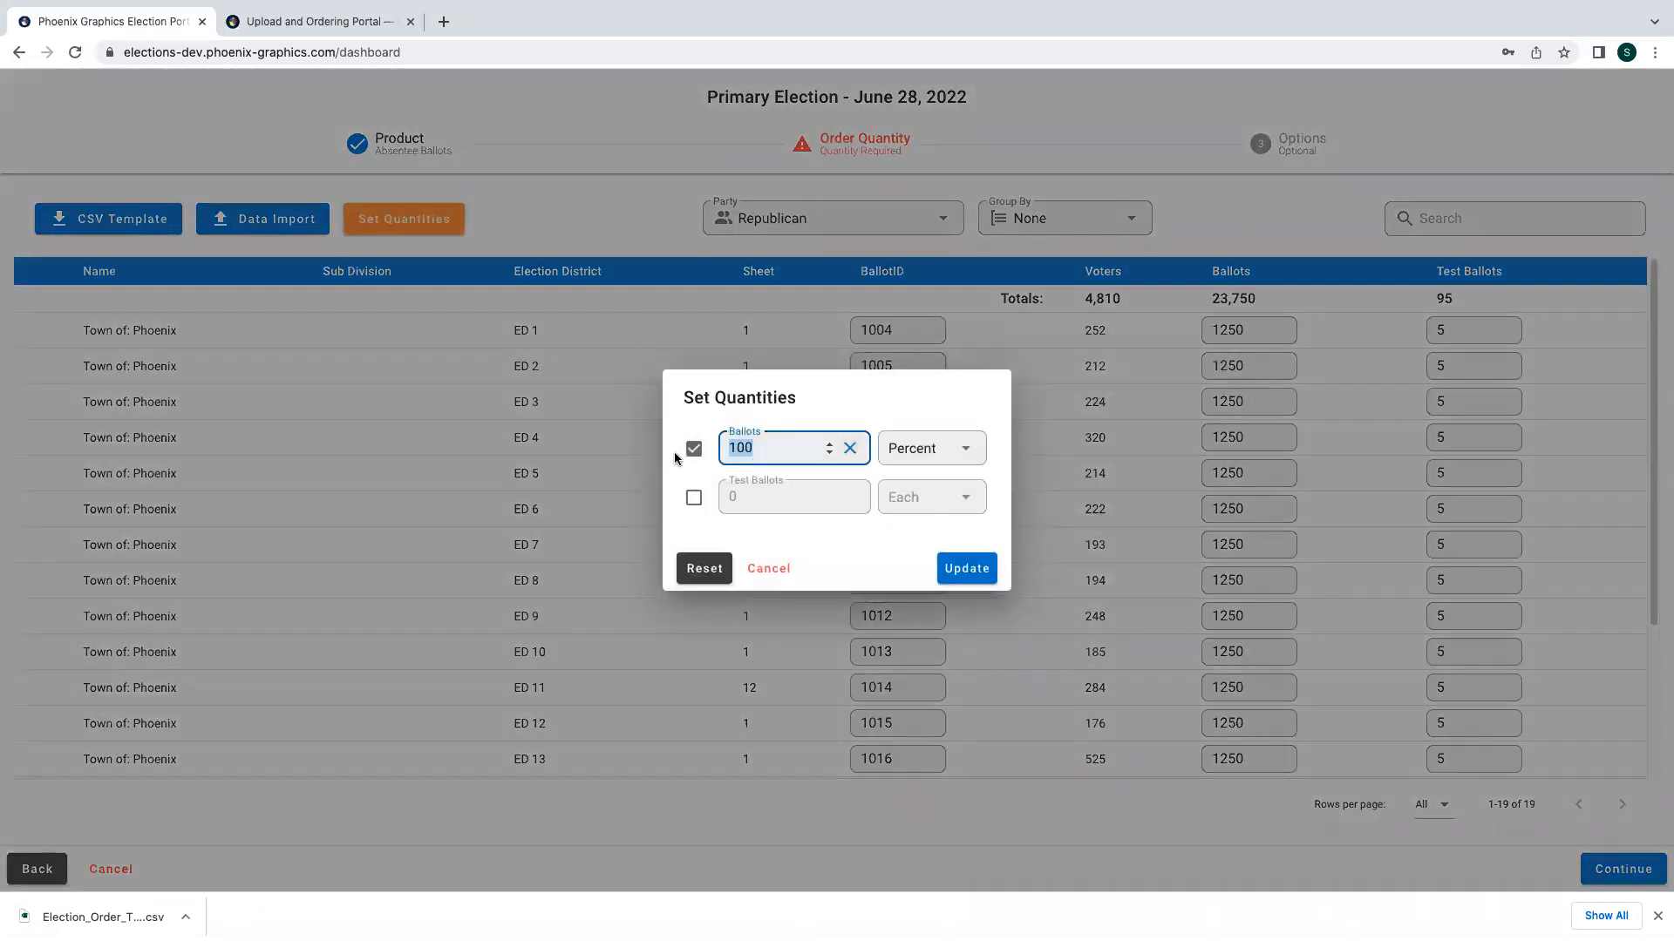
pyautogui.write('10')
pyautogui.click(697, 503)
pyautogui.click(720, 503)
pyautogui.write('5')
pyautogui.click(968, 571)
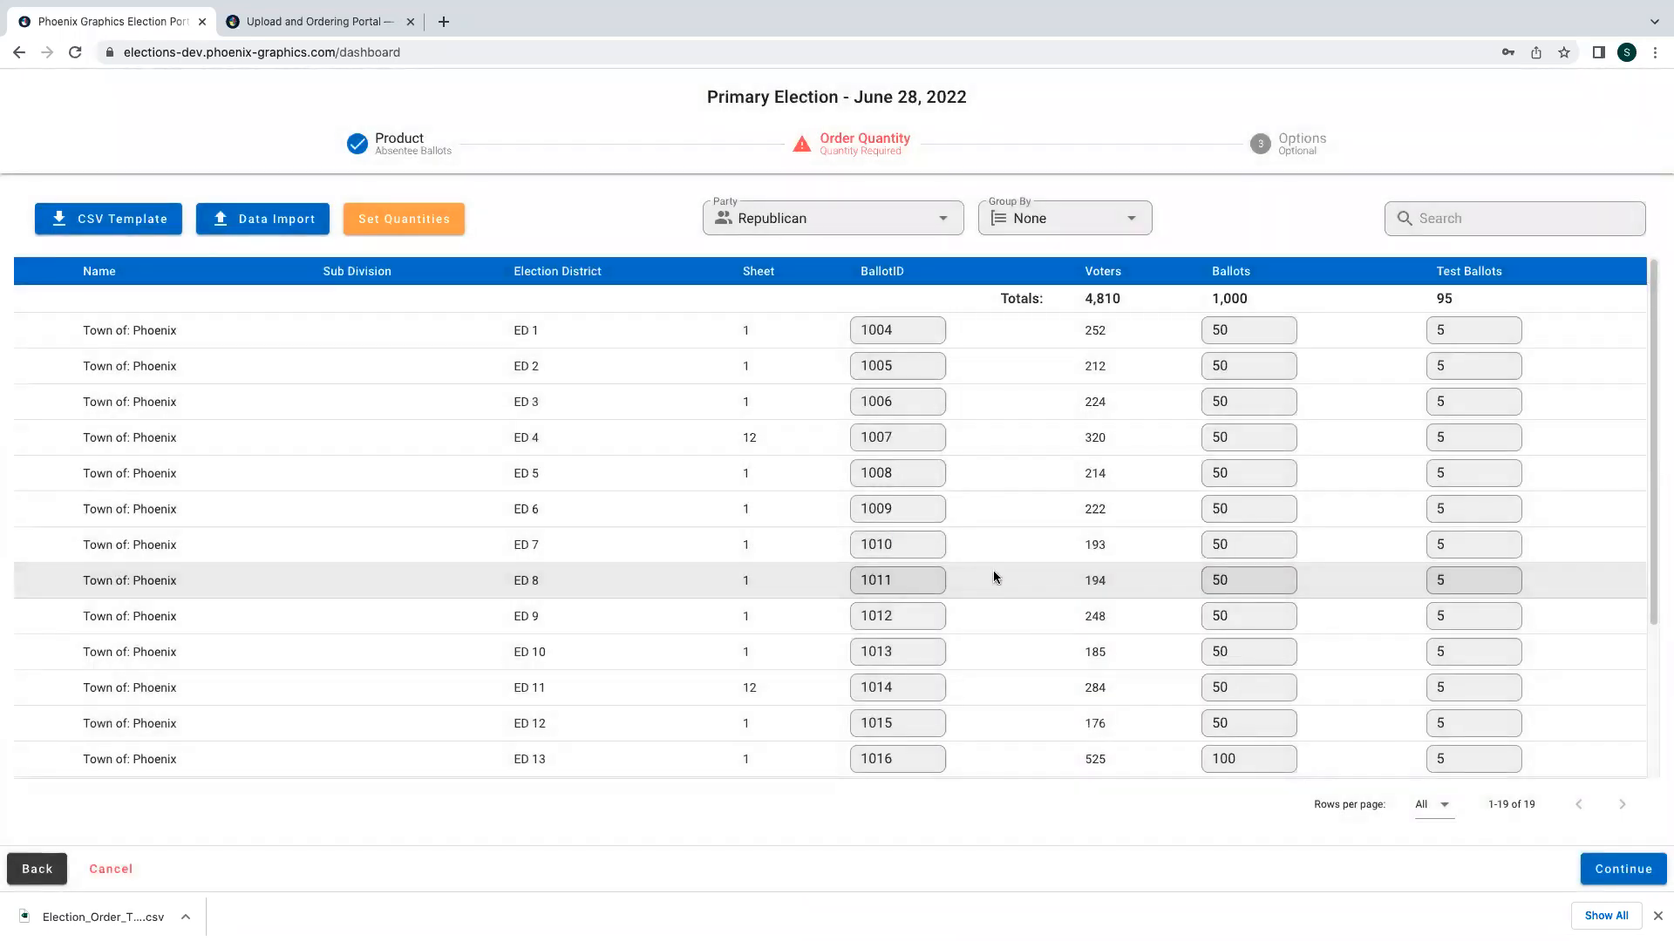
# - Continue to the Options step and add the Absentee Ballots order to the cart
pyautogui.scroll(-2, 1023, 577)
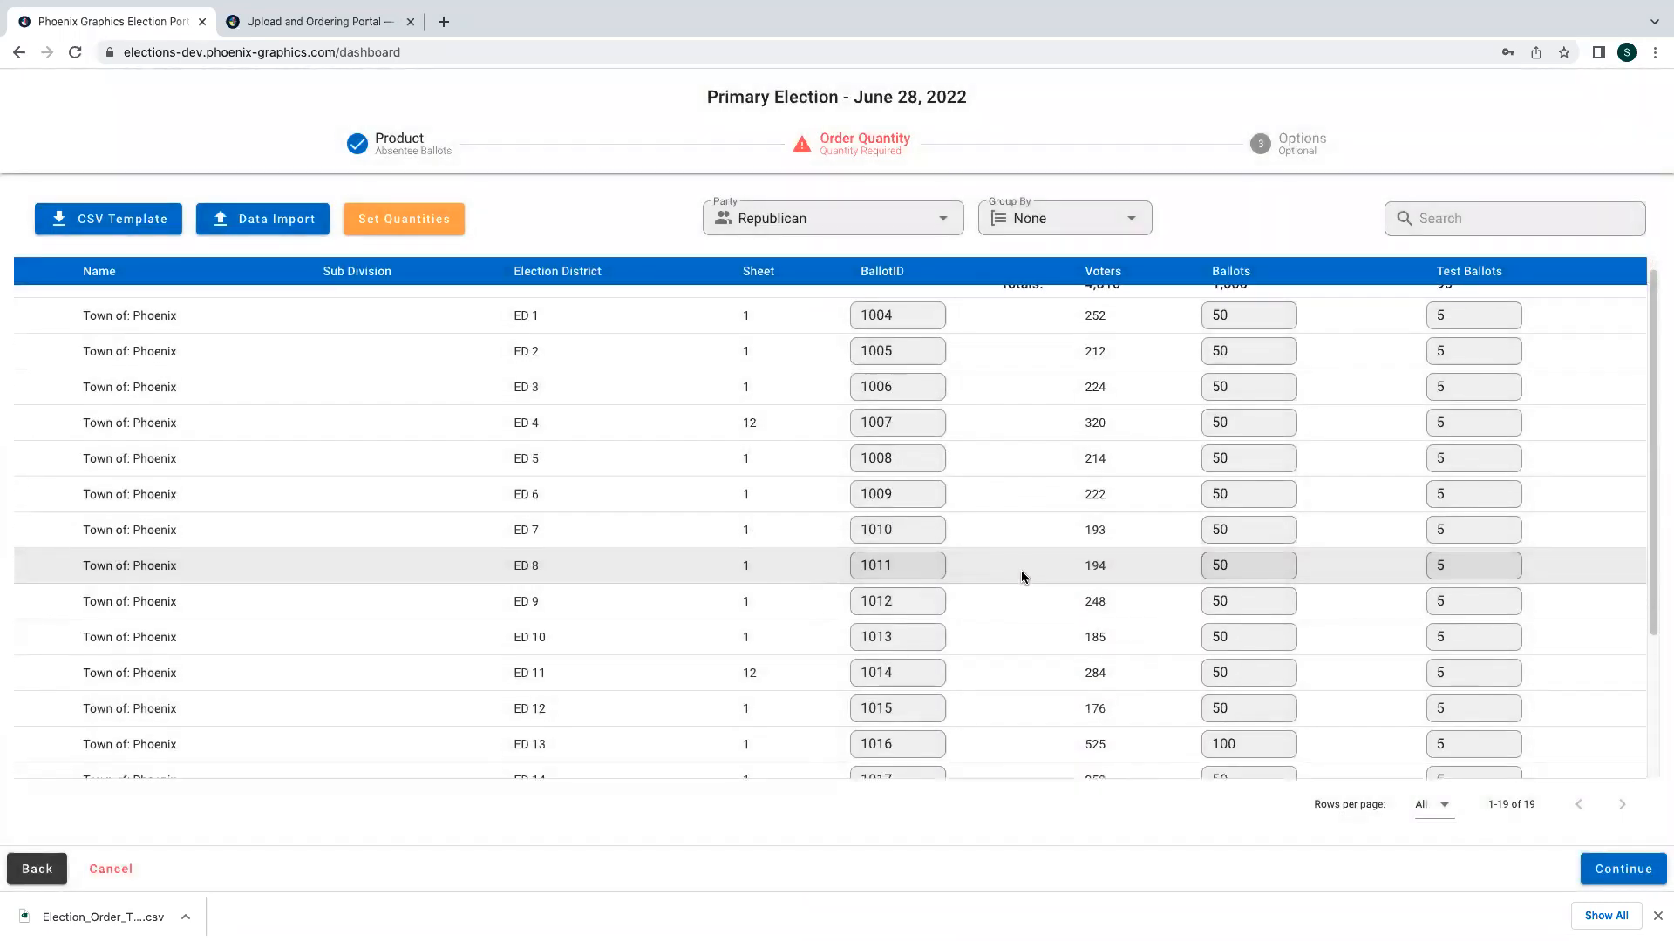
pyautogui.scroll(-1, 1023, 575)
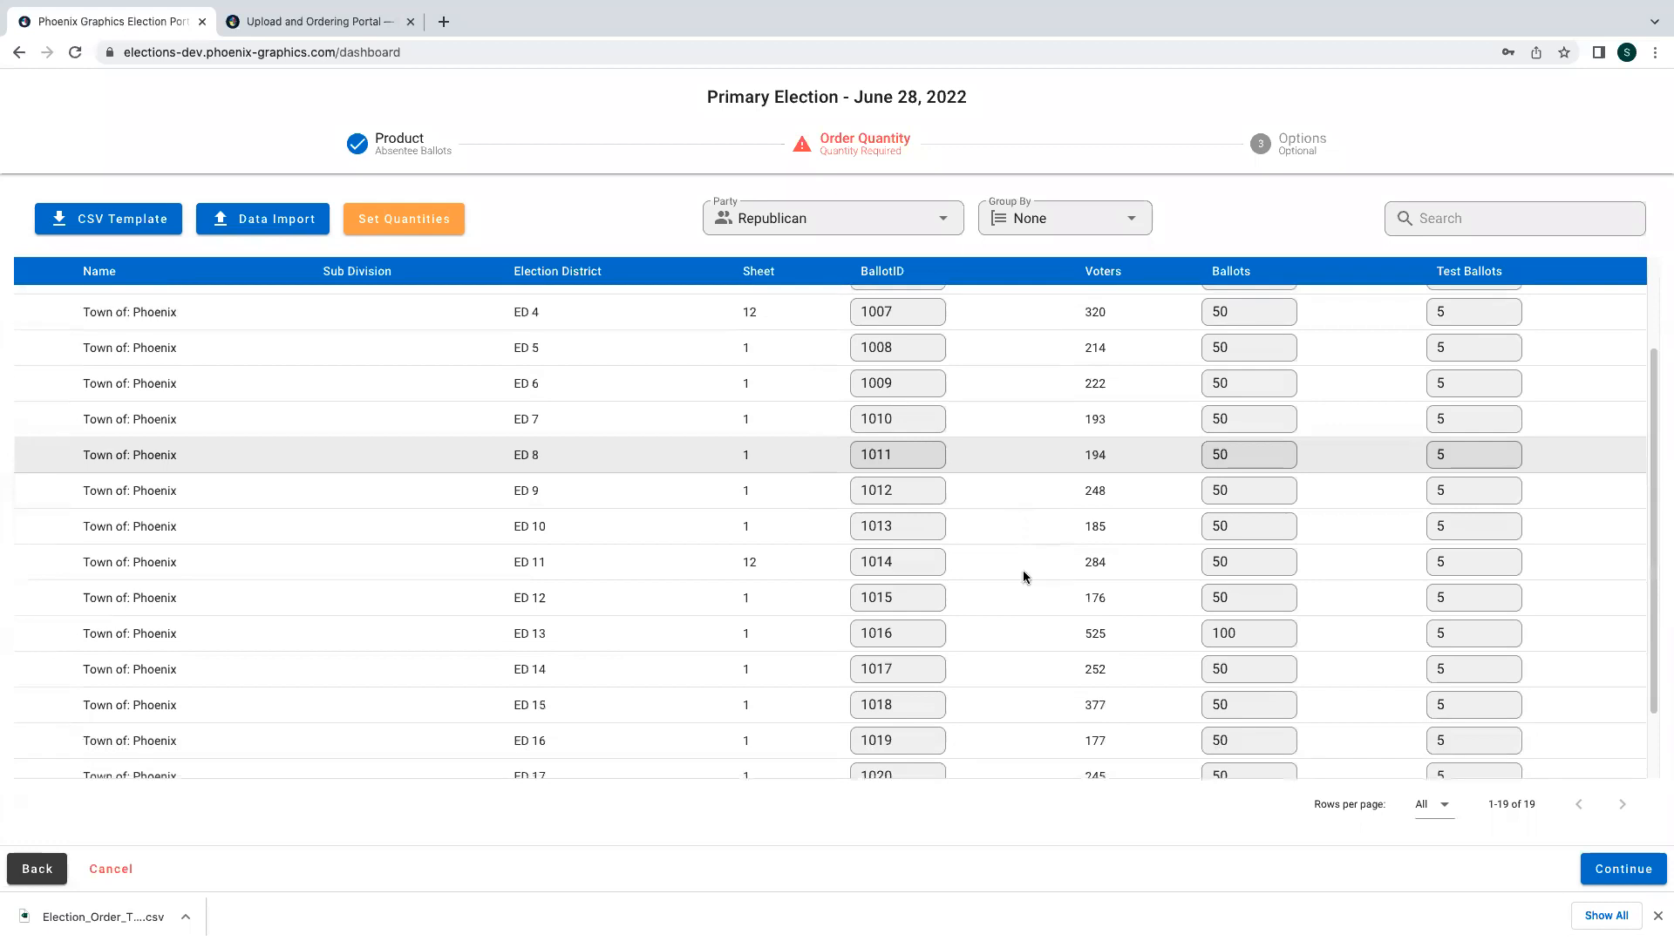
pyautogui.click(1622, 866)
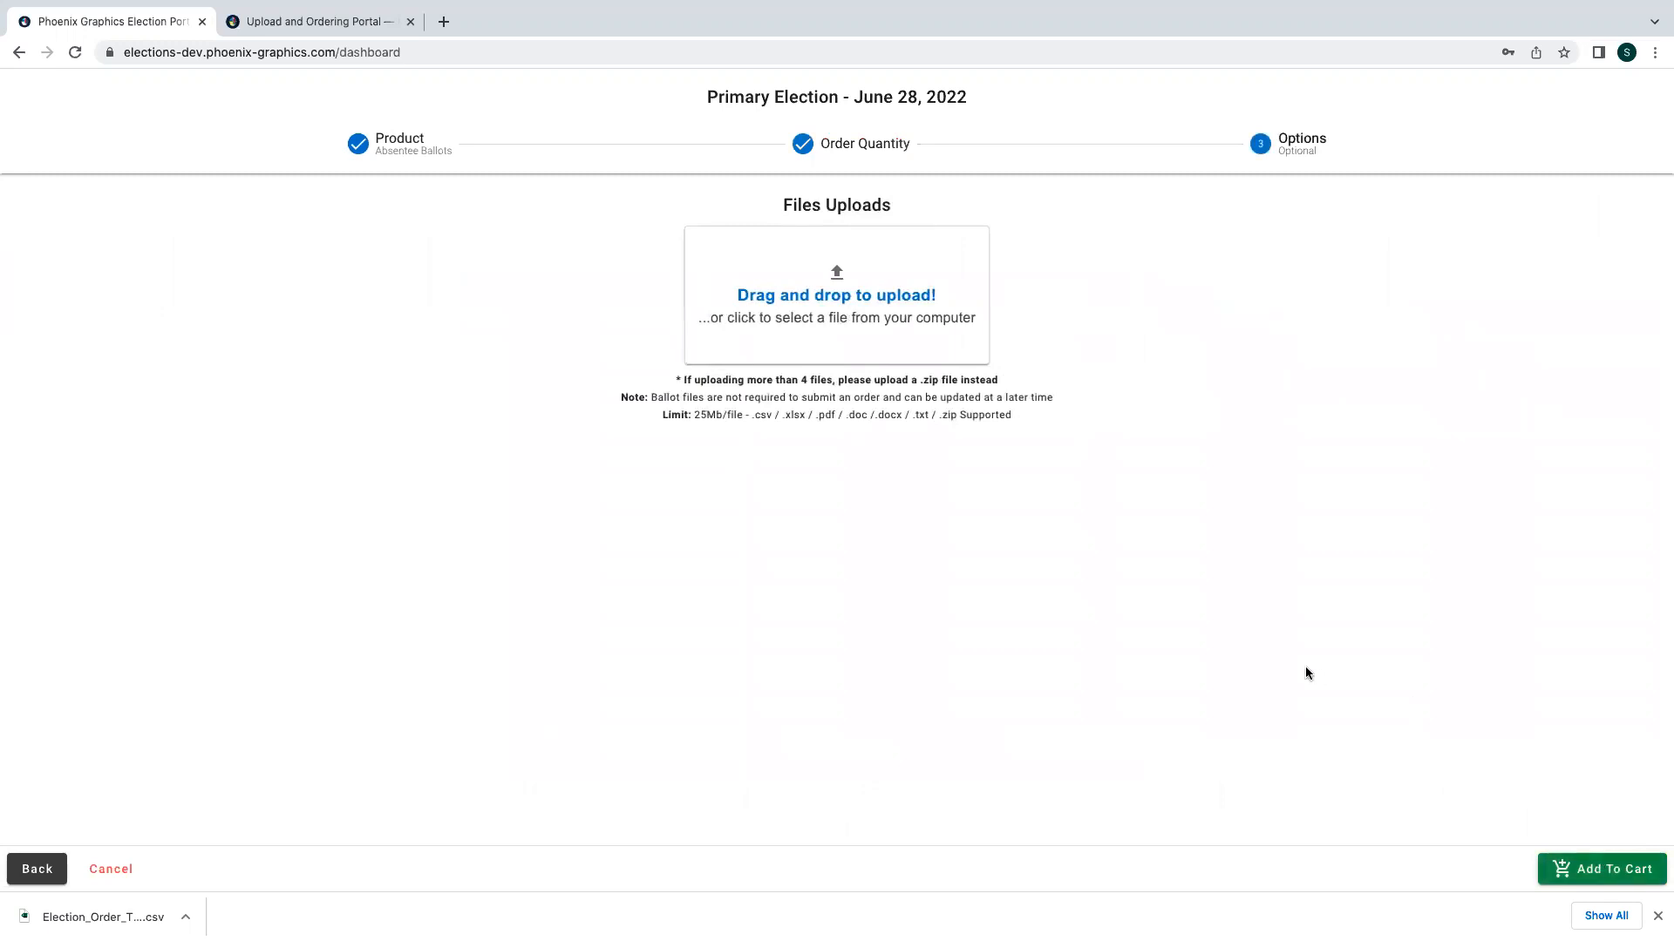
pyautogui.click(1657, 916)
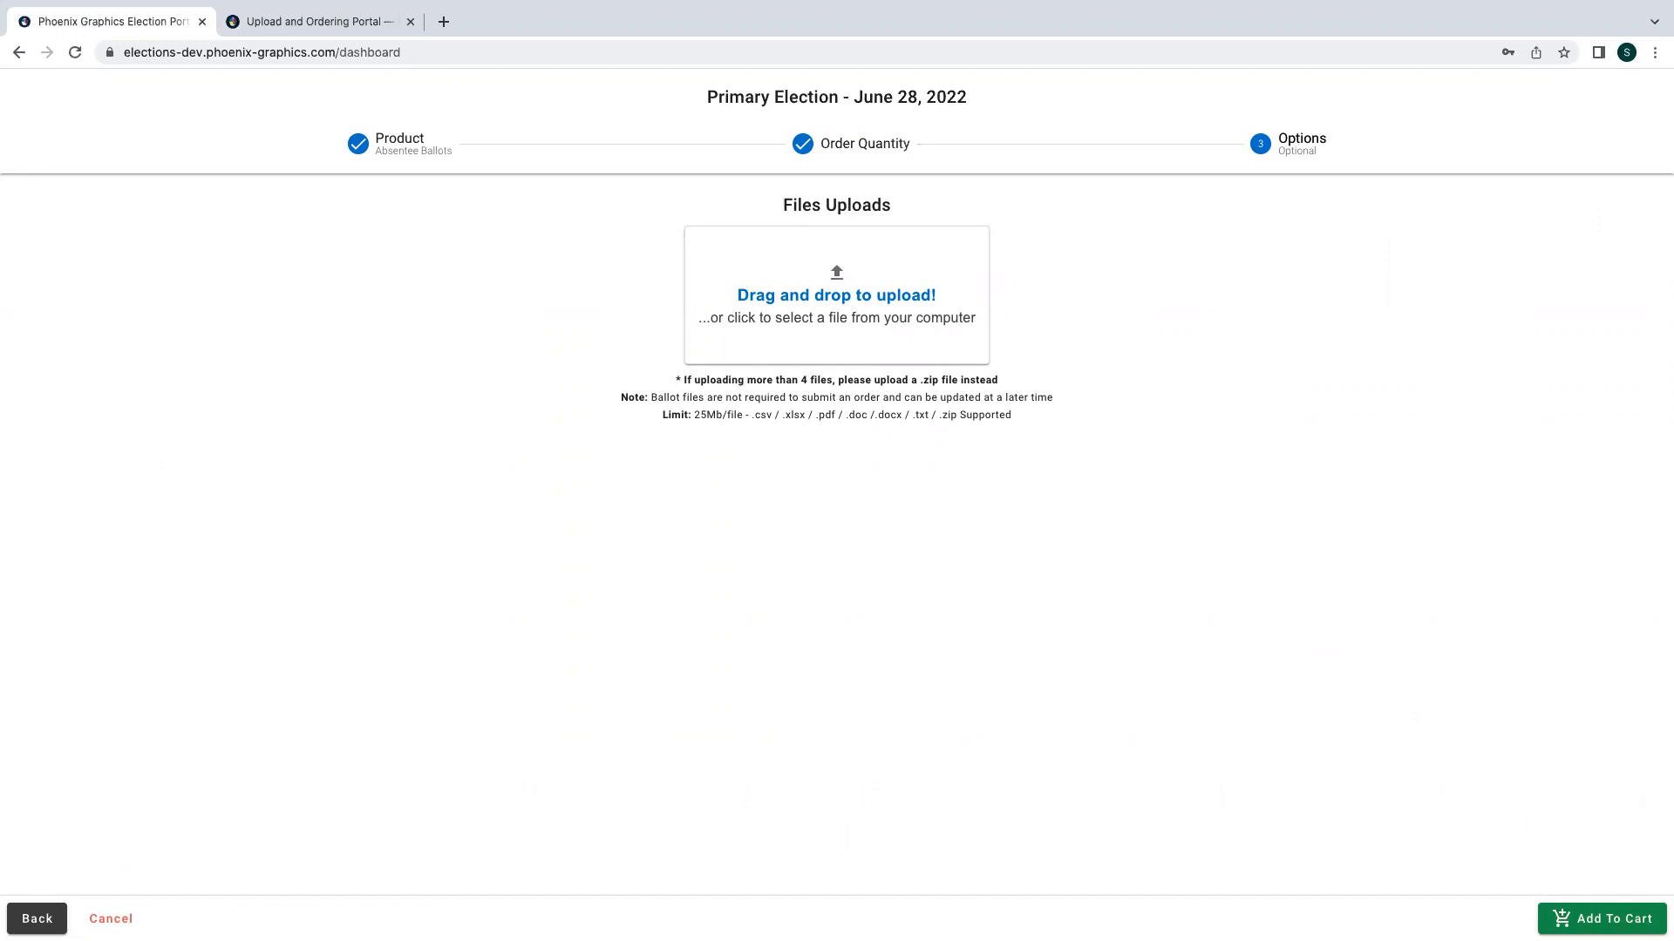
pyautogui.click(1602, 917)
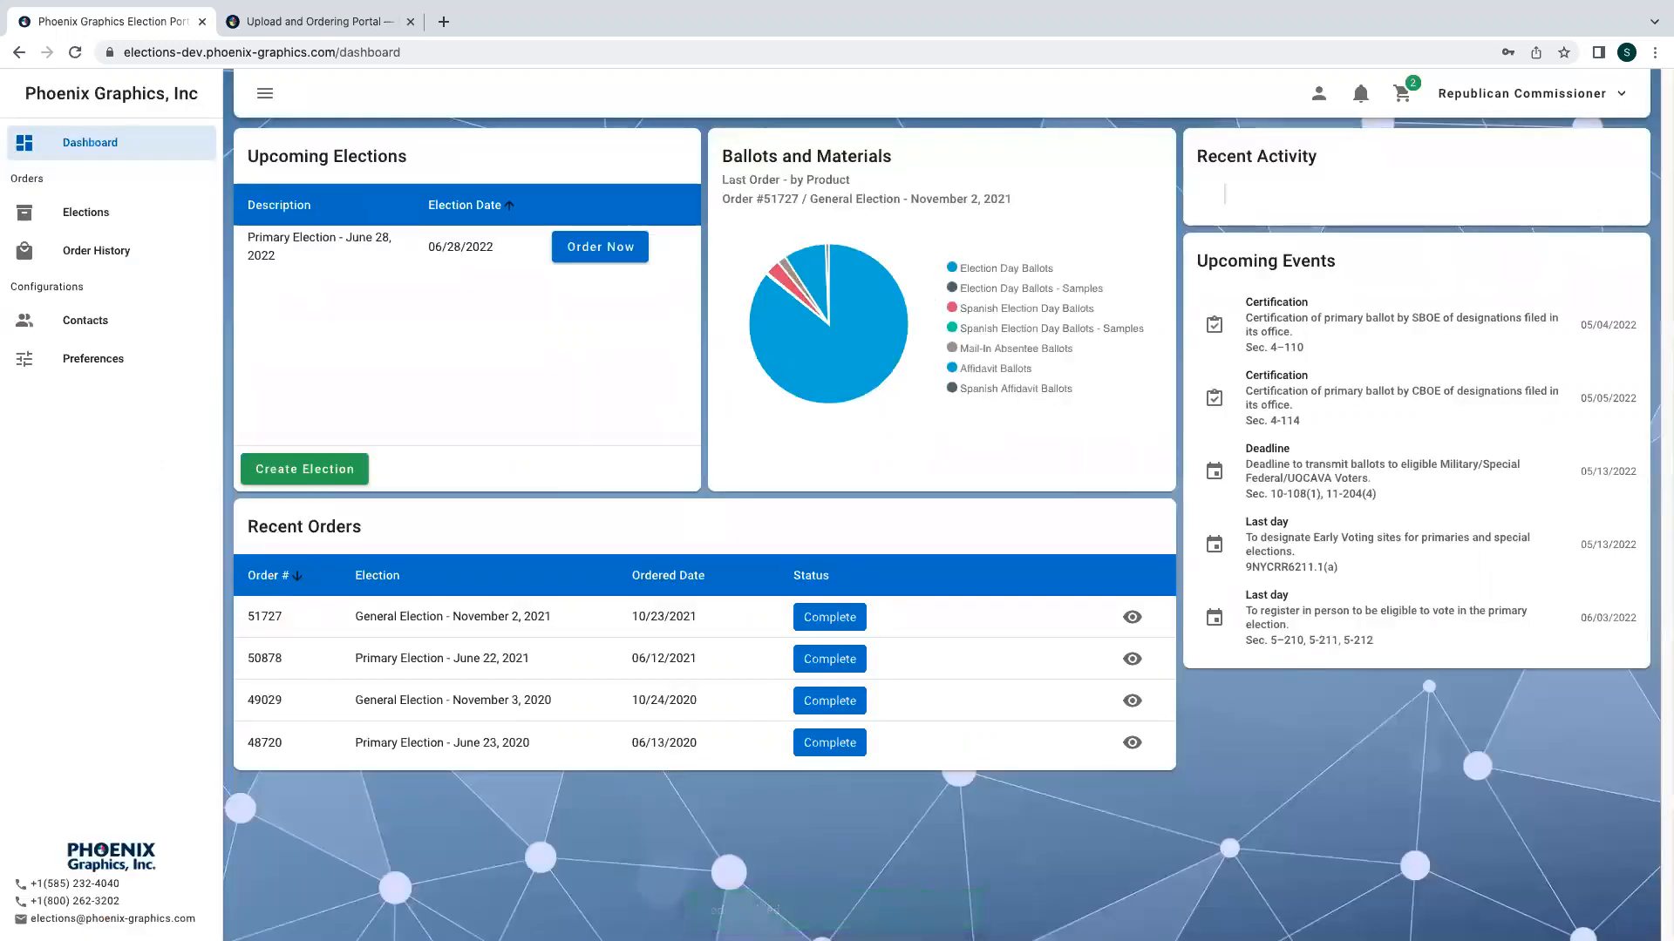
# - Check out the cart with the default billing and shipping addresses and submit the order
pyautogui.click(1402, 94)
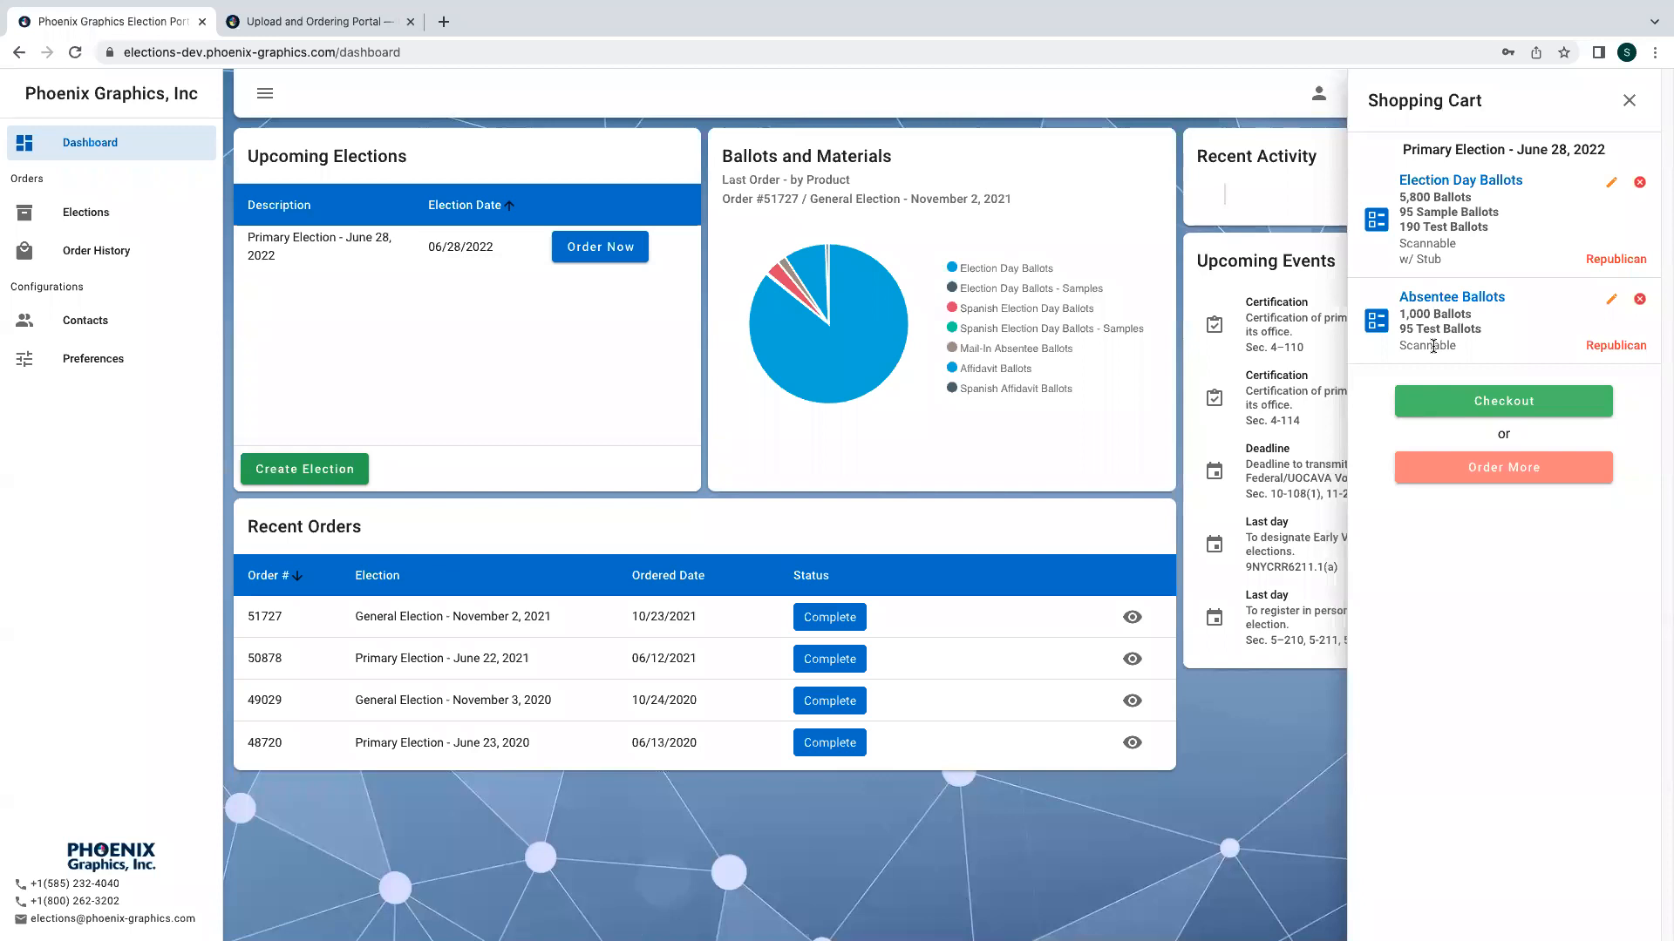
pyautogui.click(1505, 399)
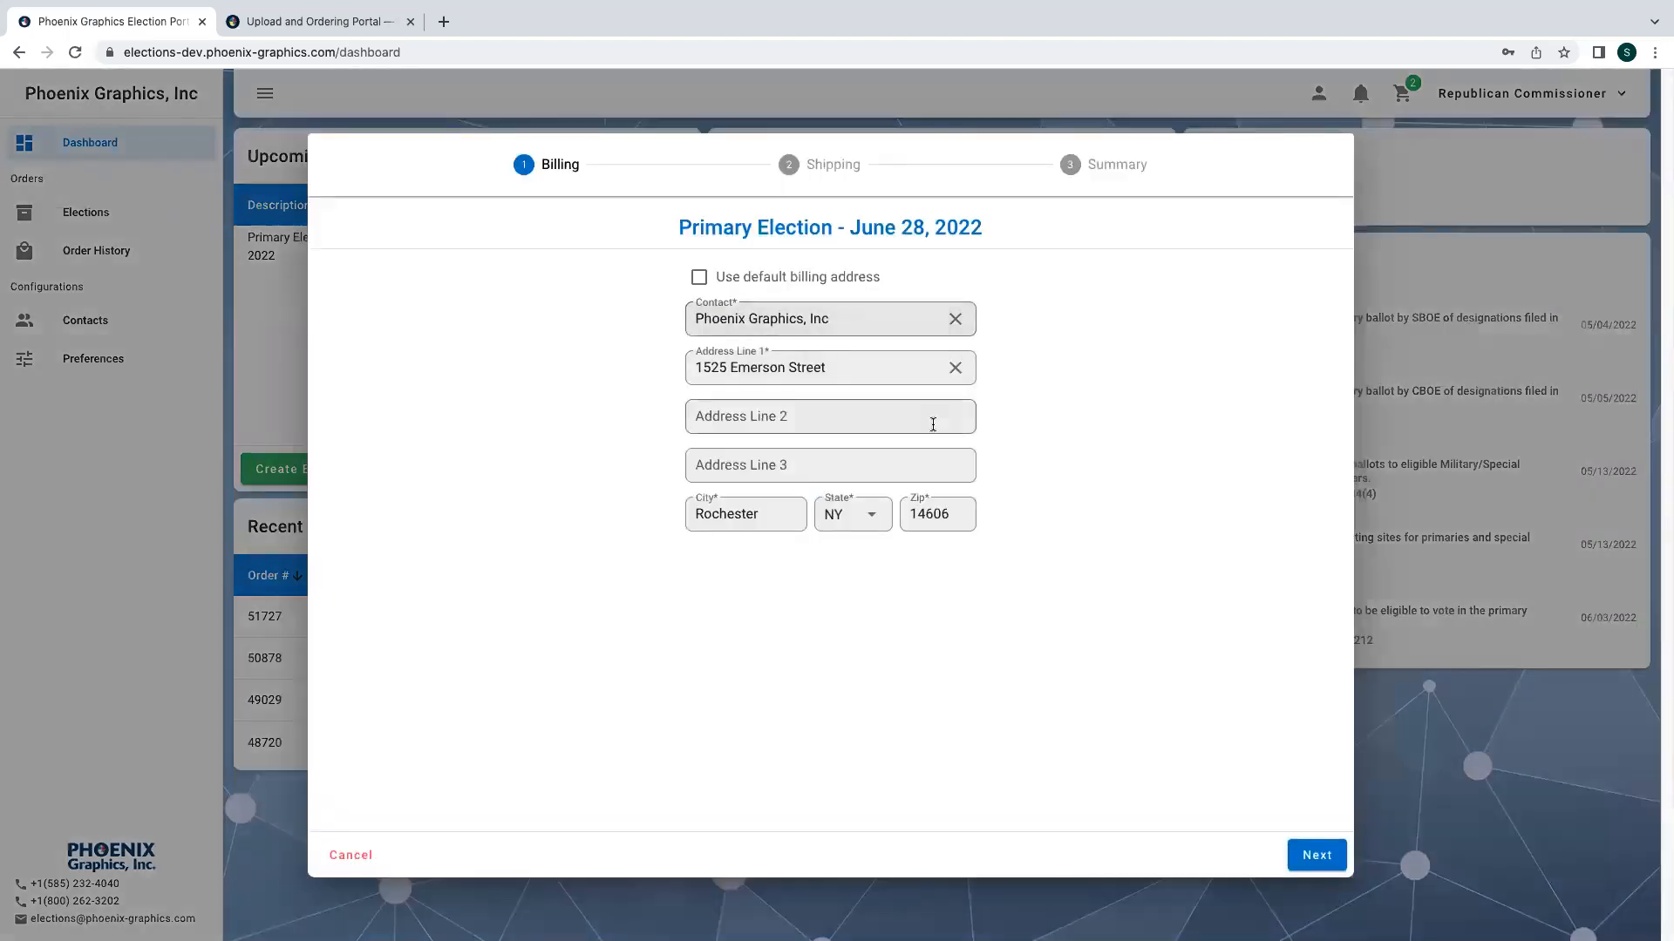
pyautogui.click(1316, 856)
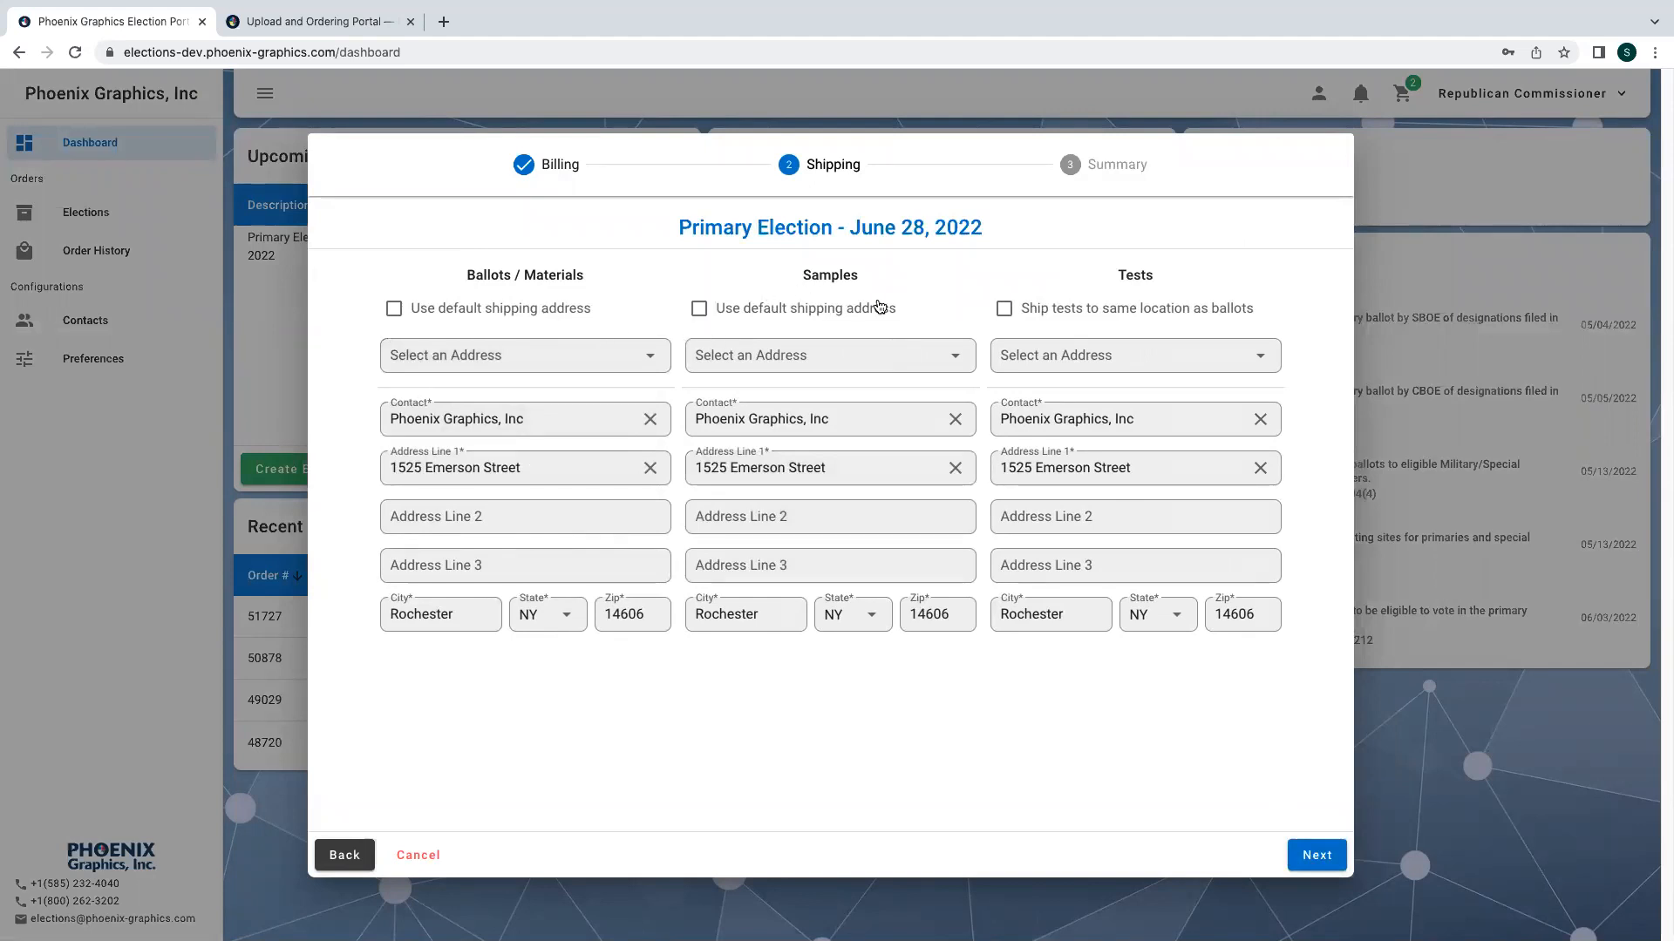
pyautogui.click(1310, 854)
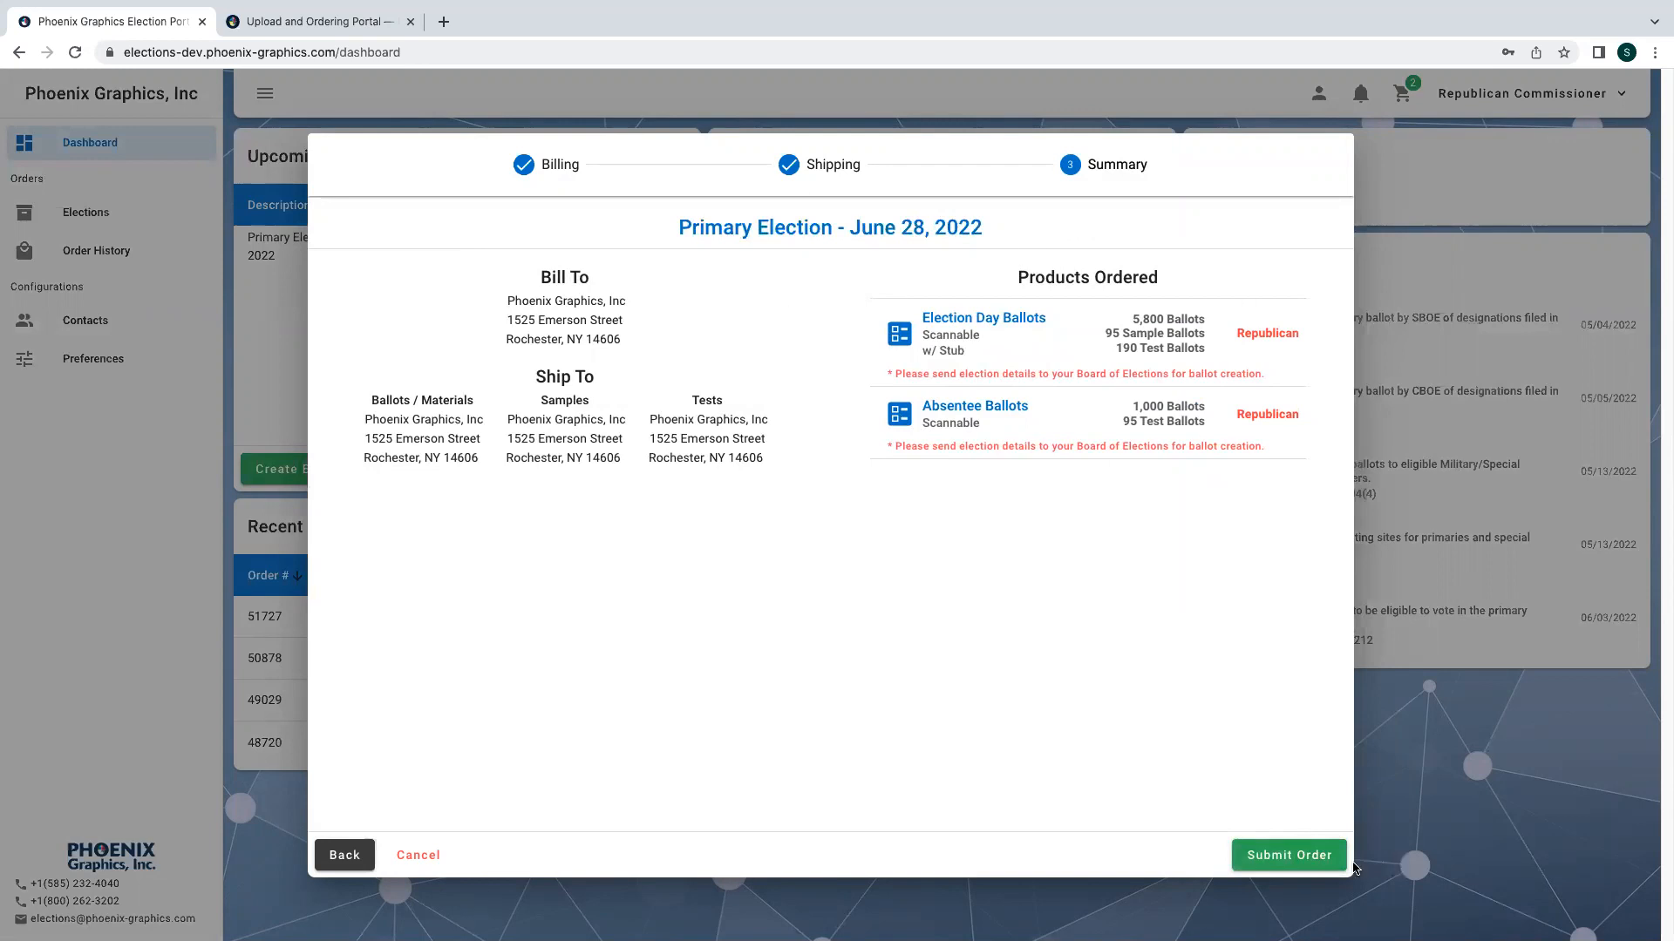
pyautogui.click(1321, 851)
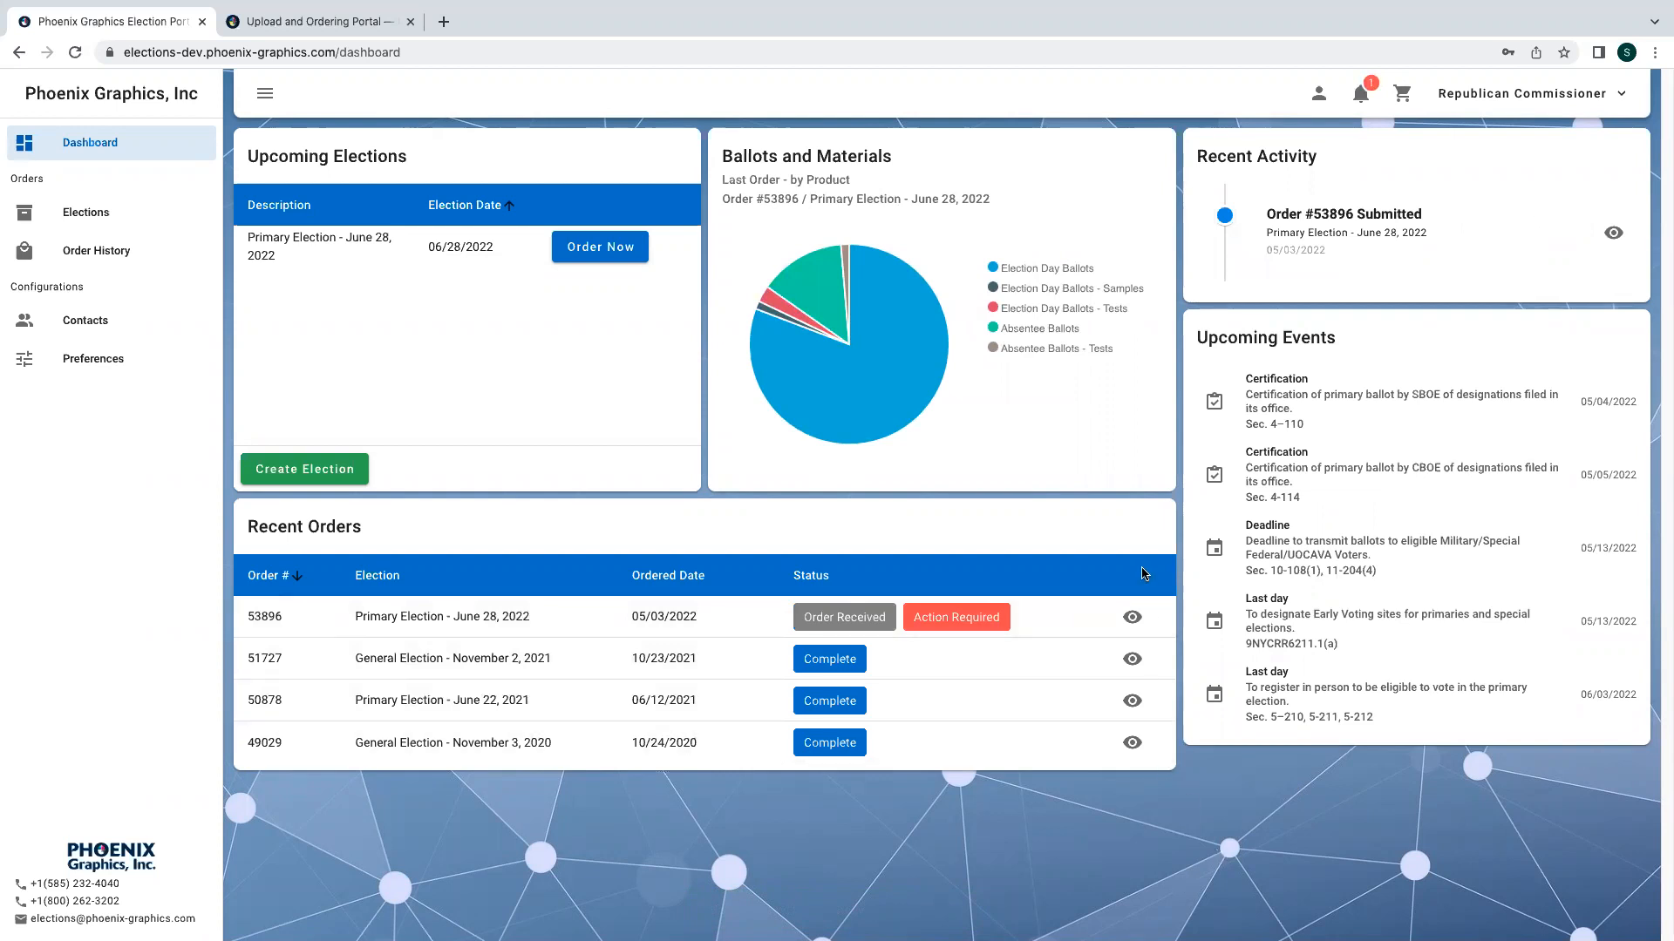
# - Open the new order's details and look through its action items, products and shipments
pyautogui.click(1134, 620)
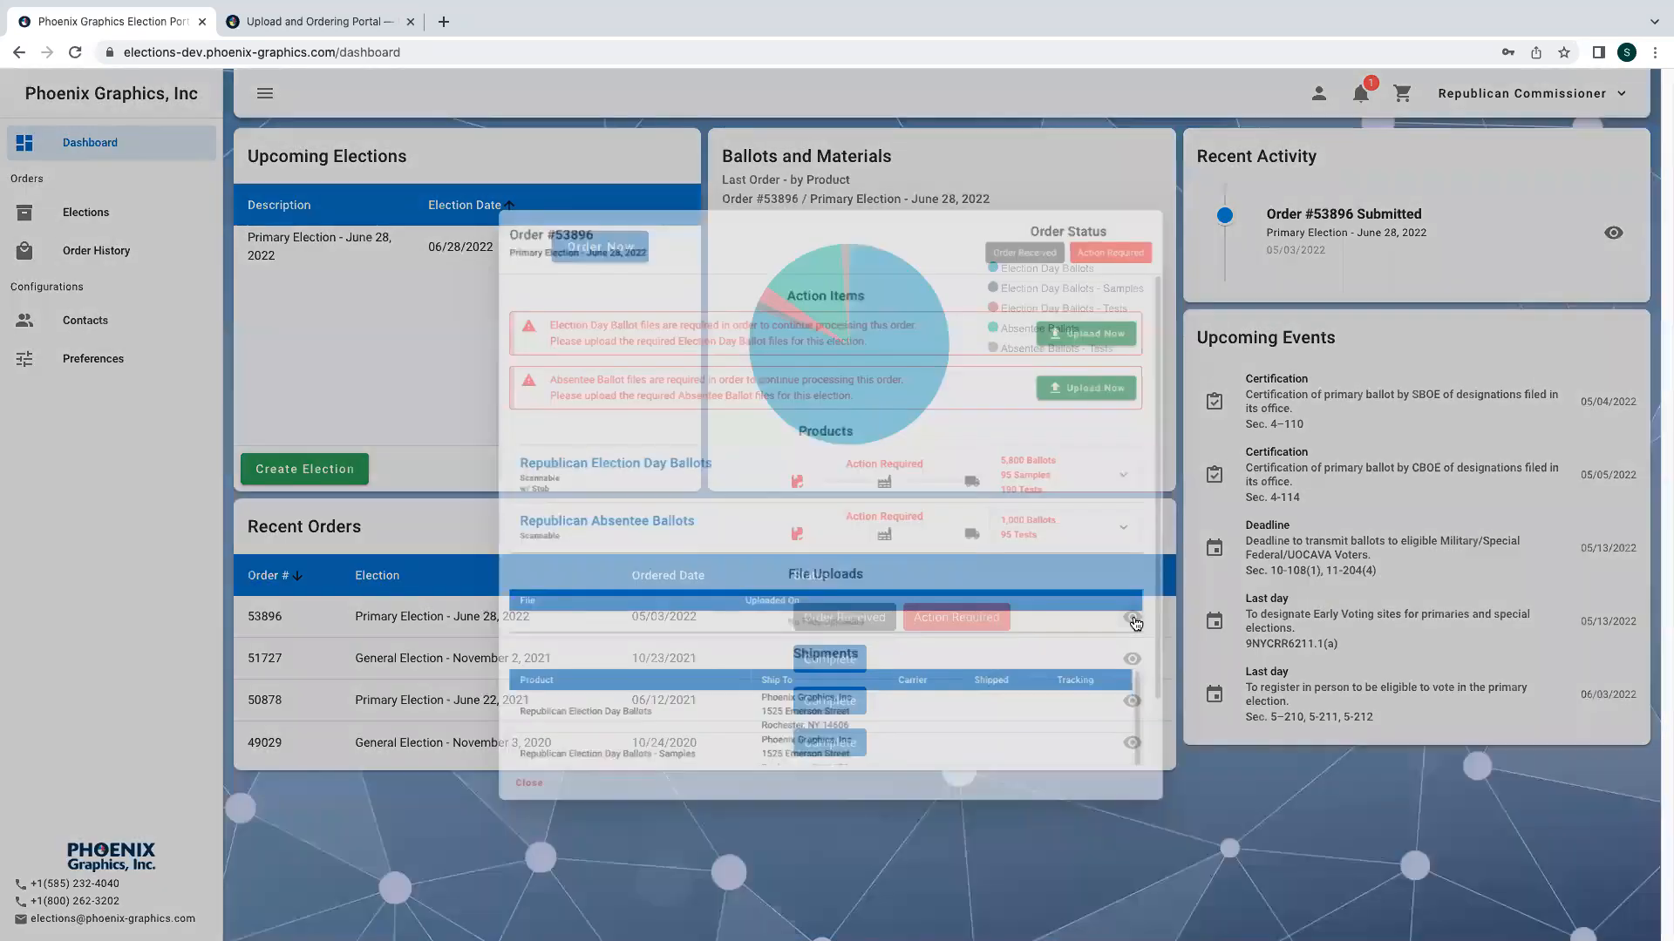
pyautogui.scroll(-1, 920, 520)
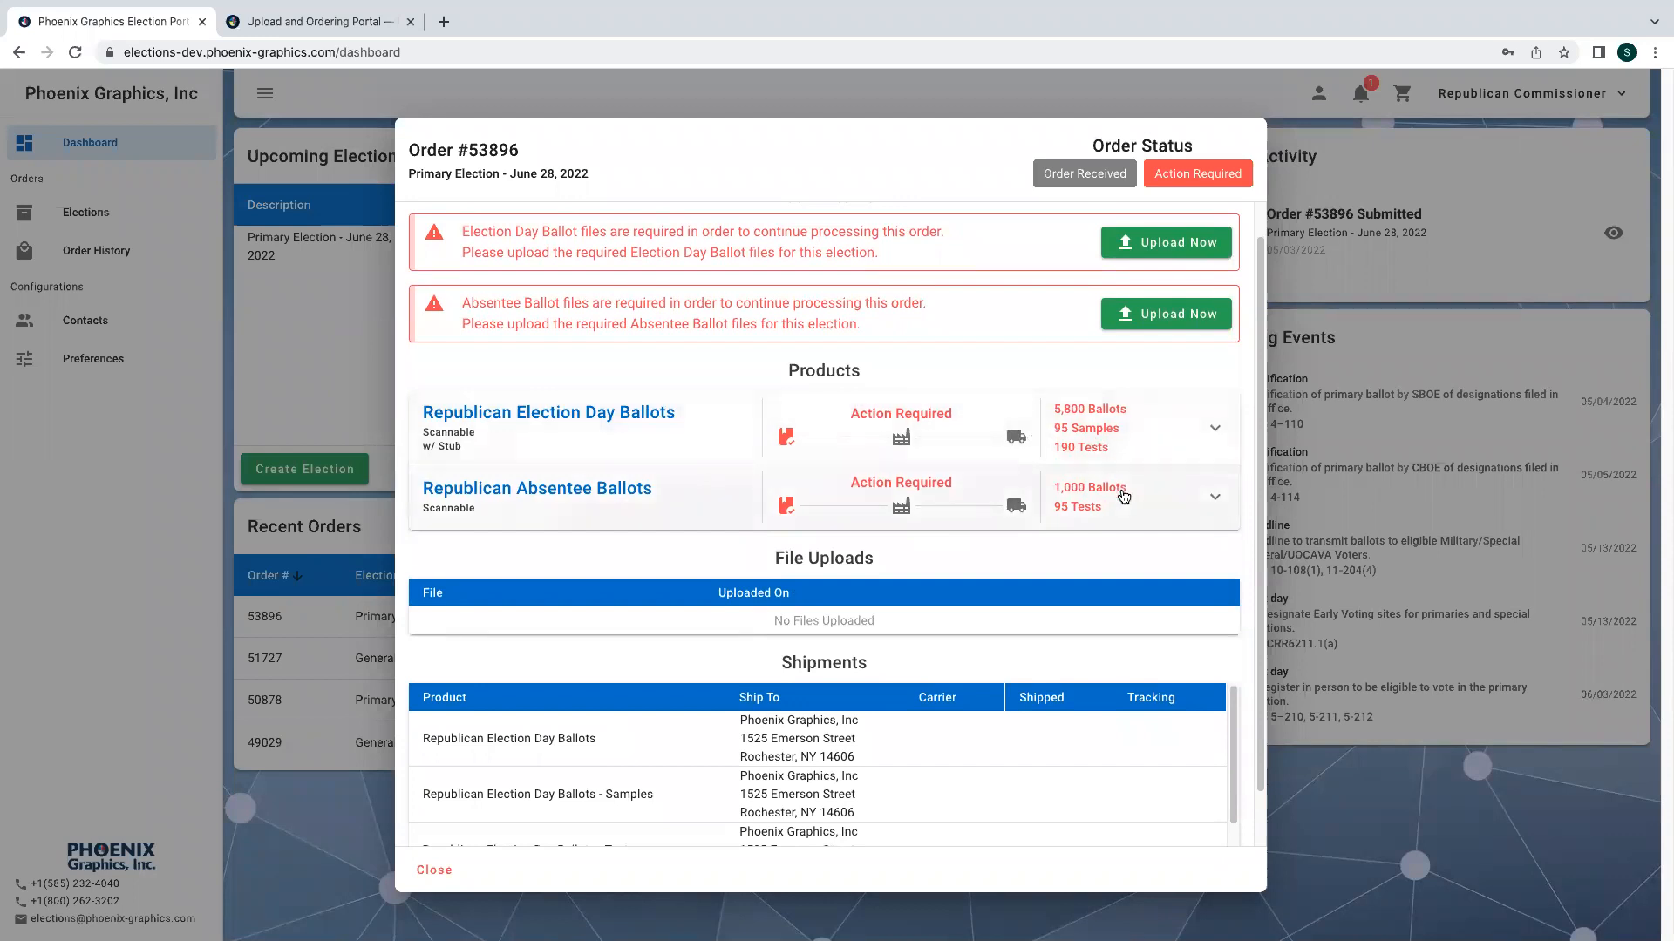
pyautogui.scroll(1, 1124, 496)
pyautogui.scroll(-2, 1069, 520)
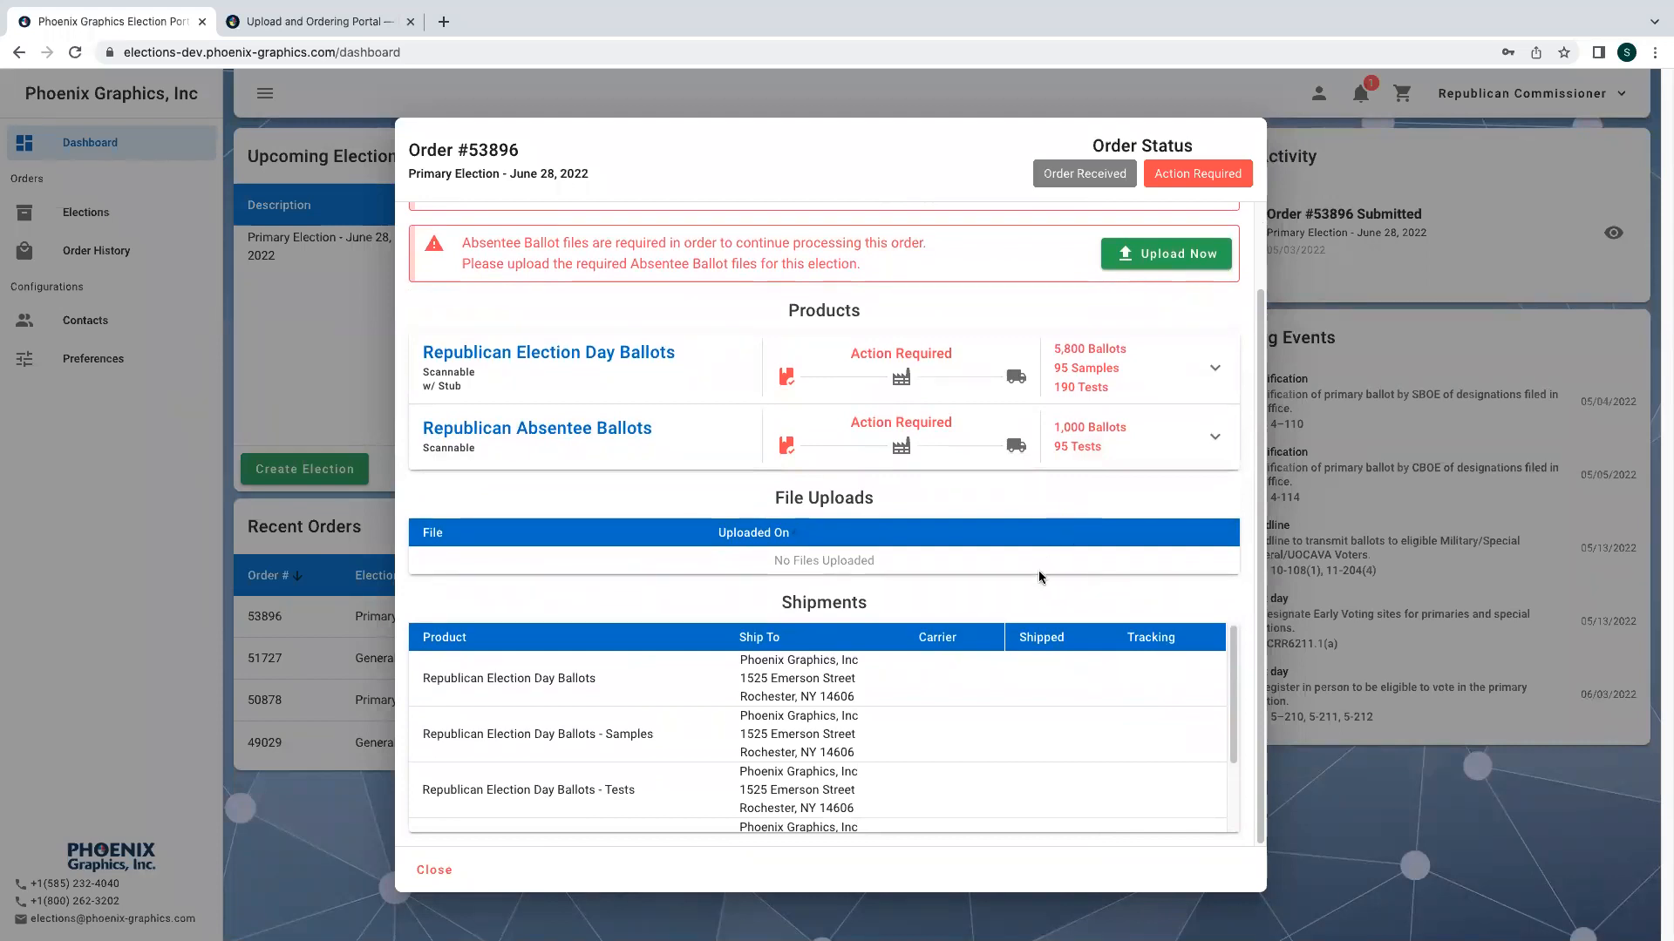
pyautogui.scroll(1, 1039, 574)
pyautogui.scroll(2, 1038, 578)
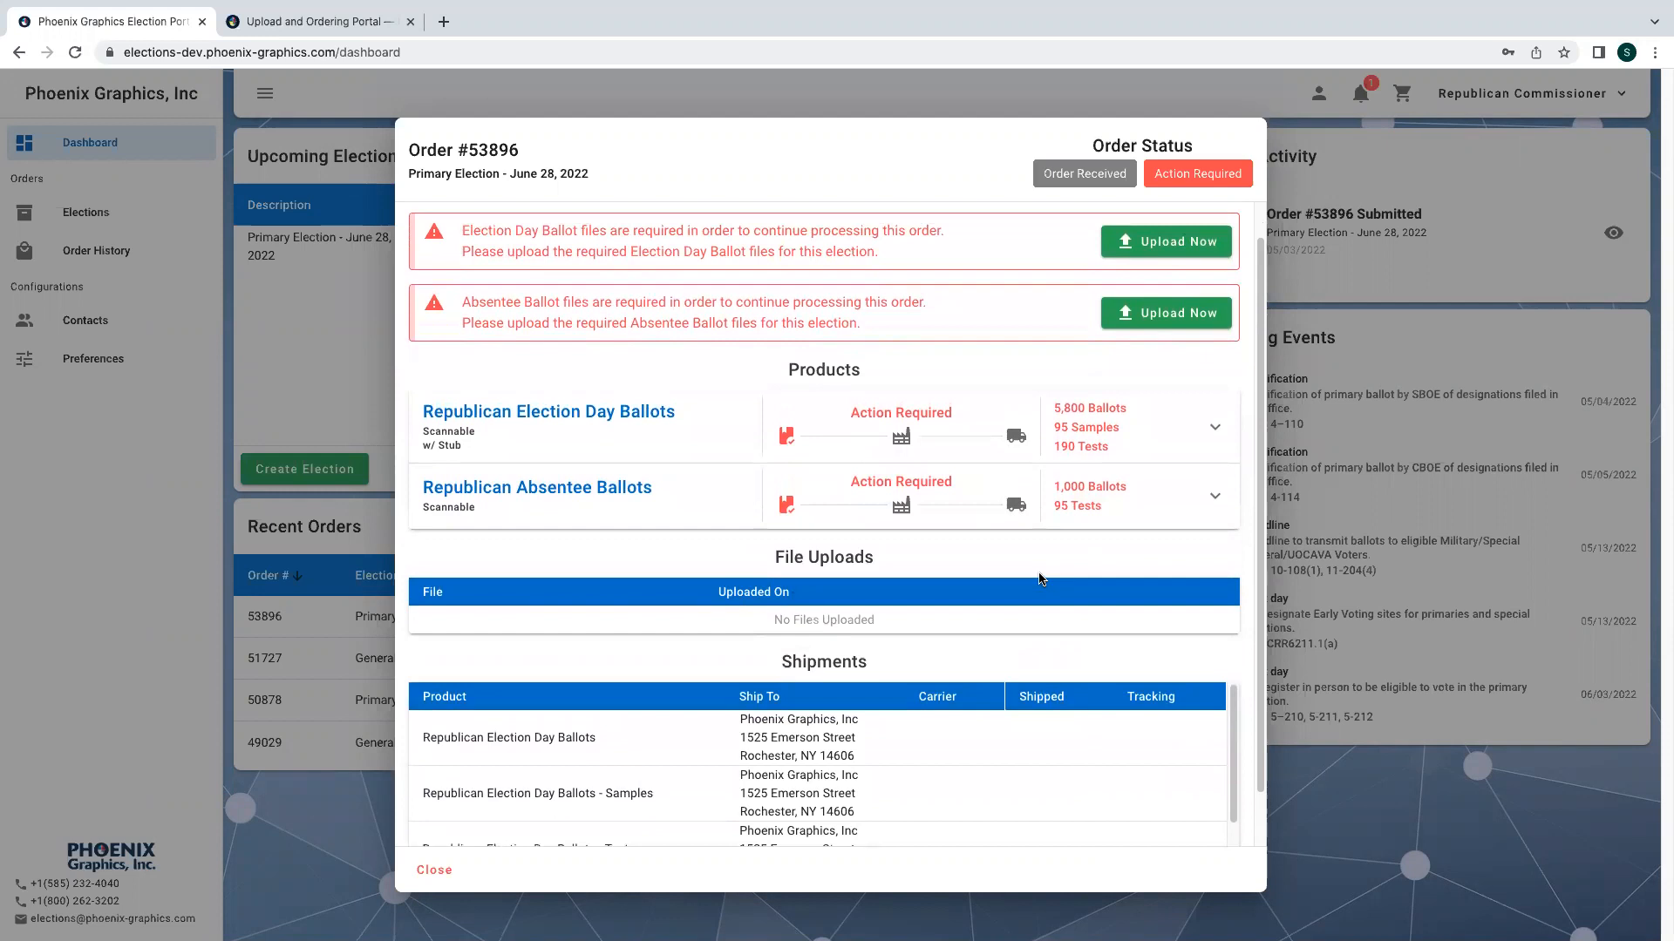
pyautogui.scroll(1, 1039, 579)
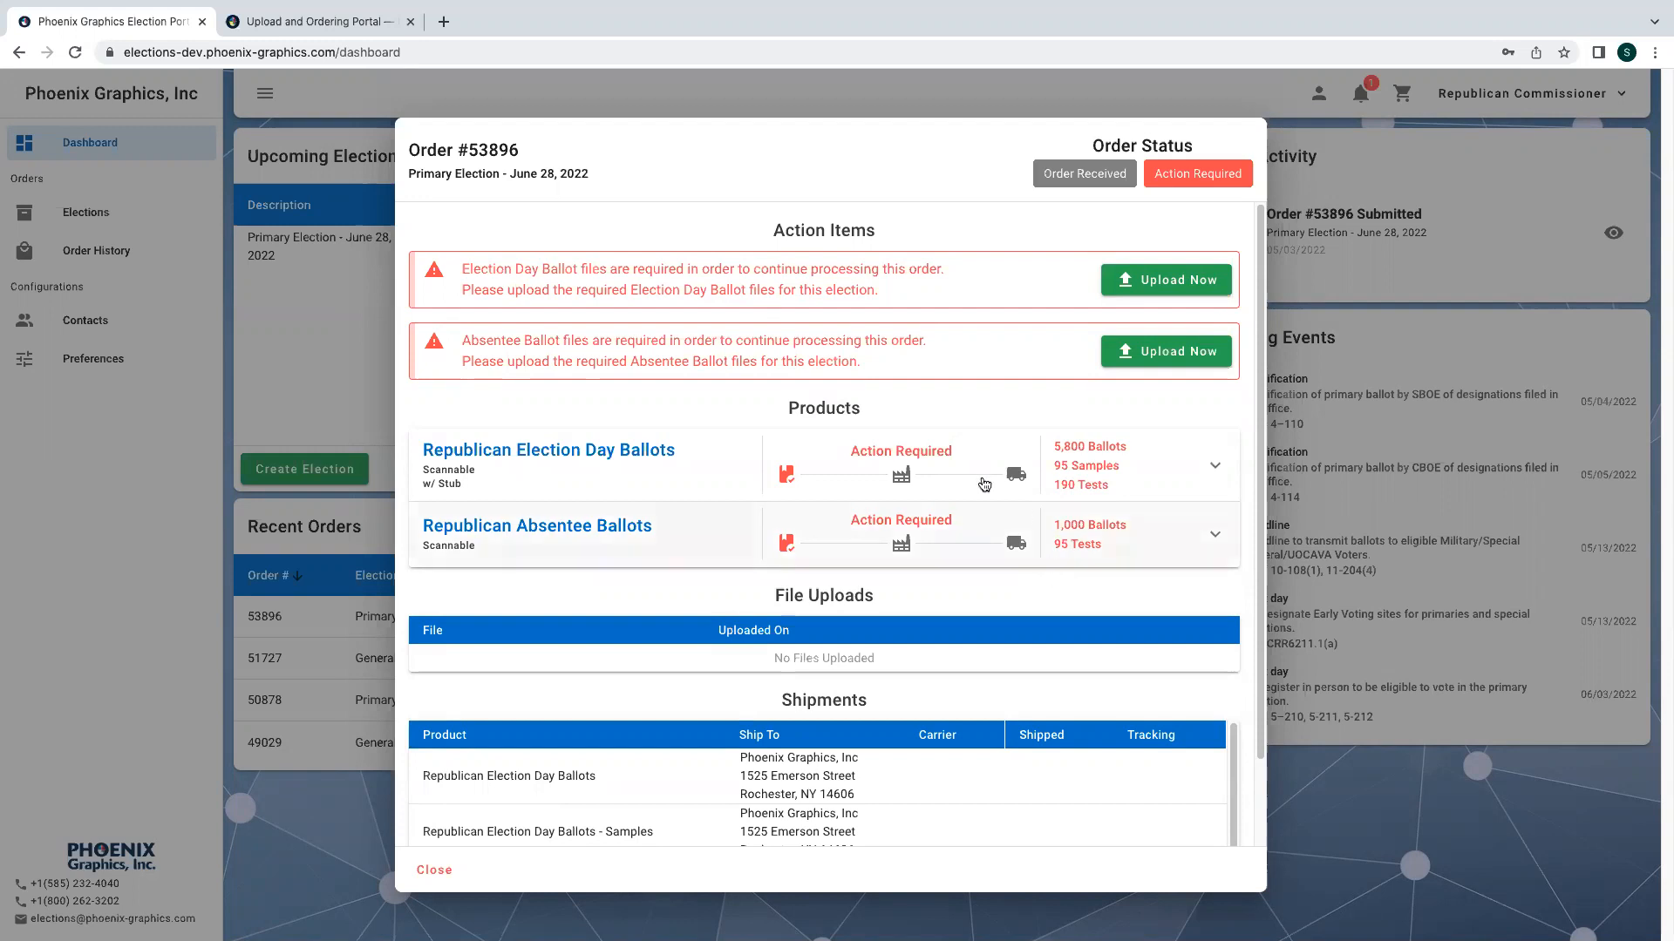
# - Upload 1001.pdf as the required Election Day Ballot file for the order
pyautogui.click(1182, 288)
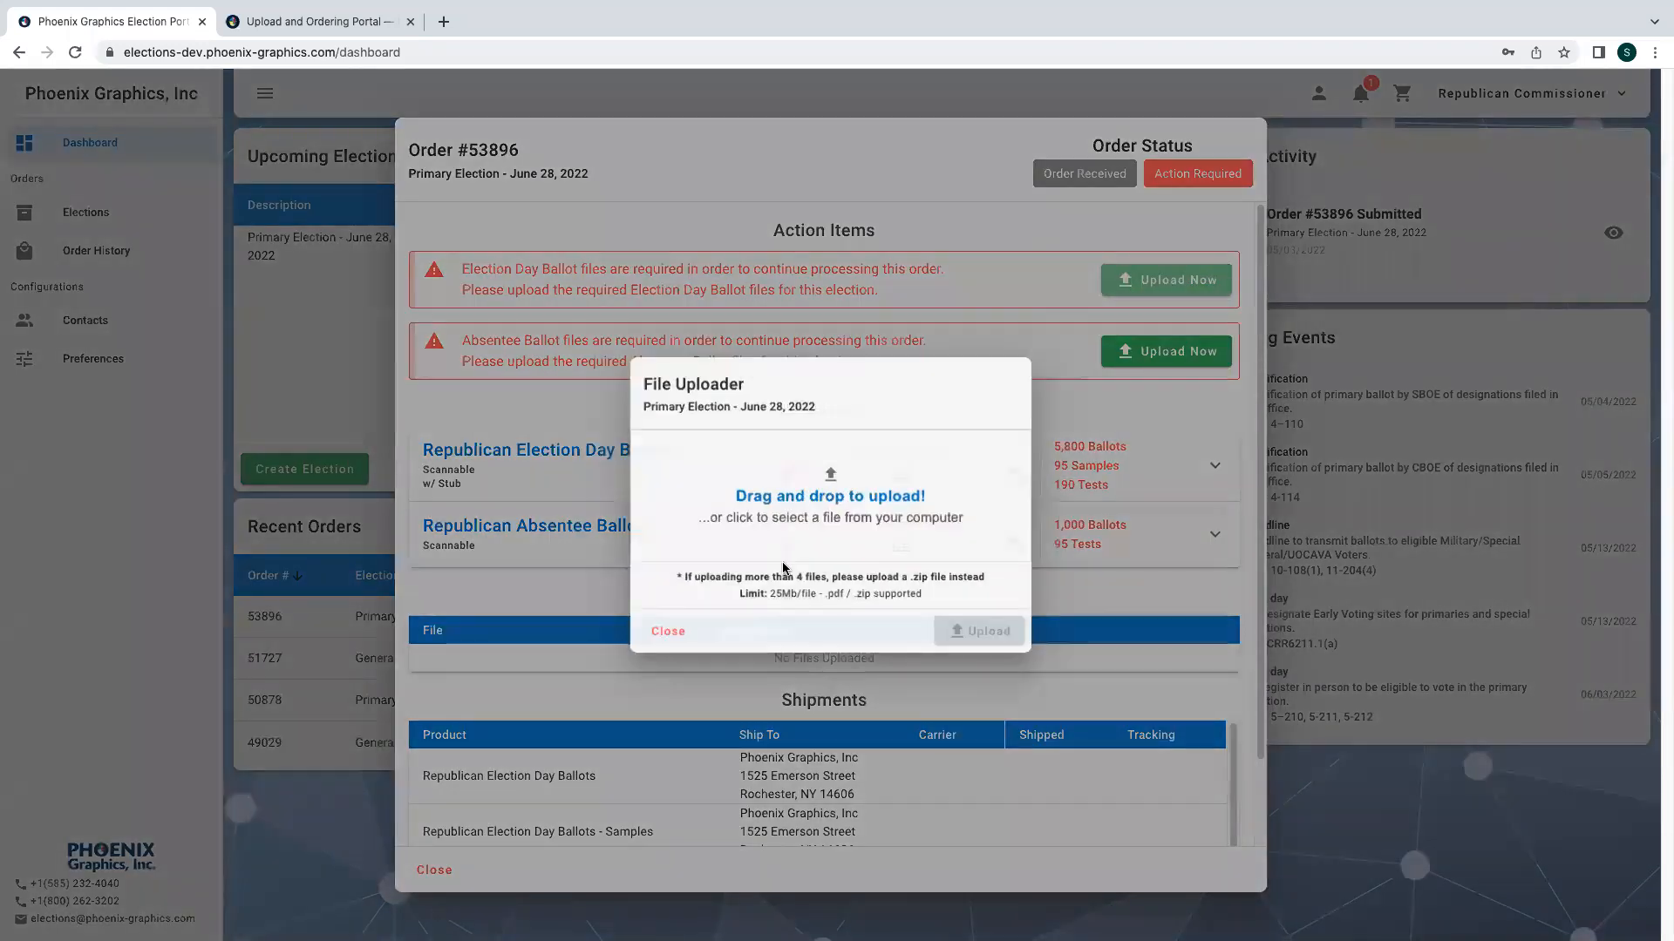
pyautogui.click(827, 486)
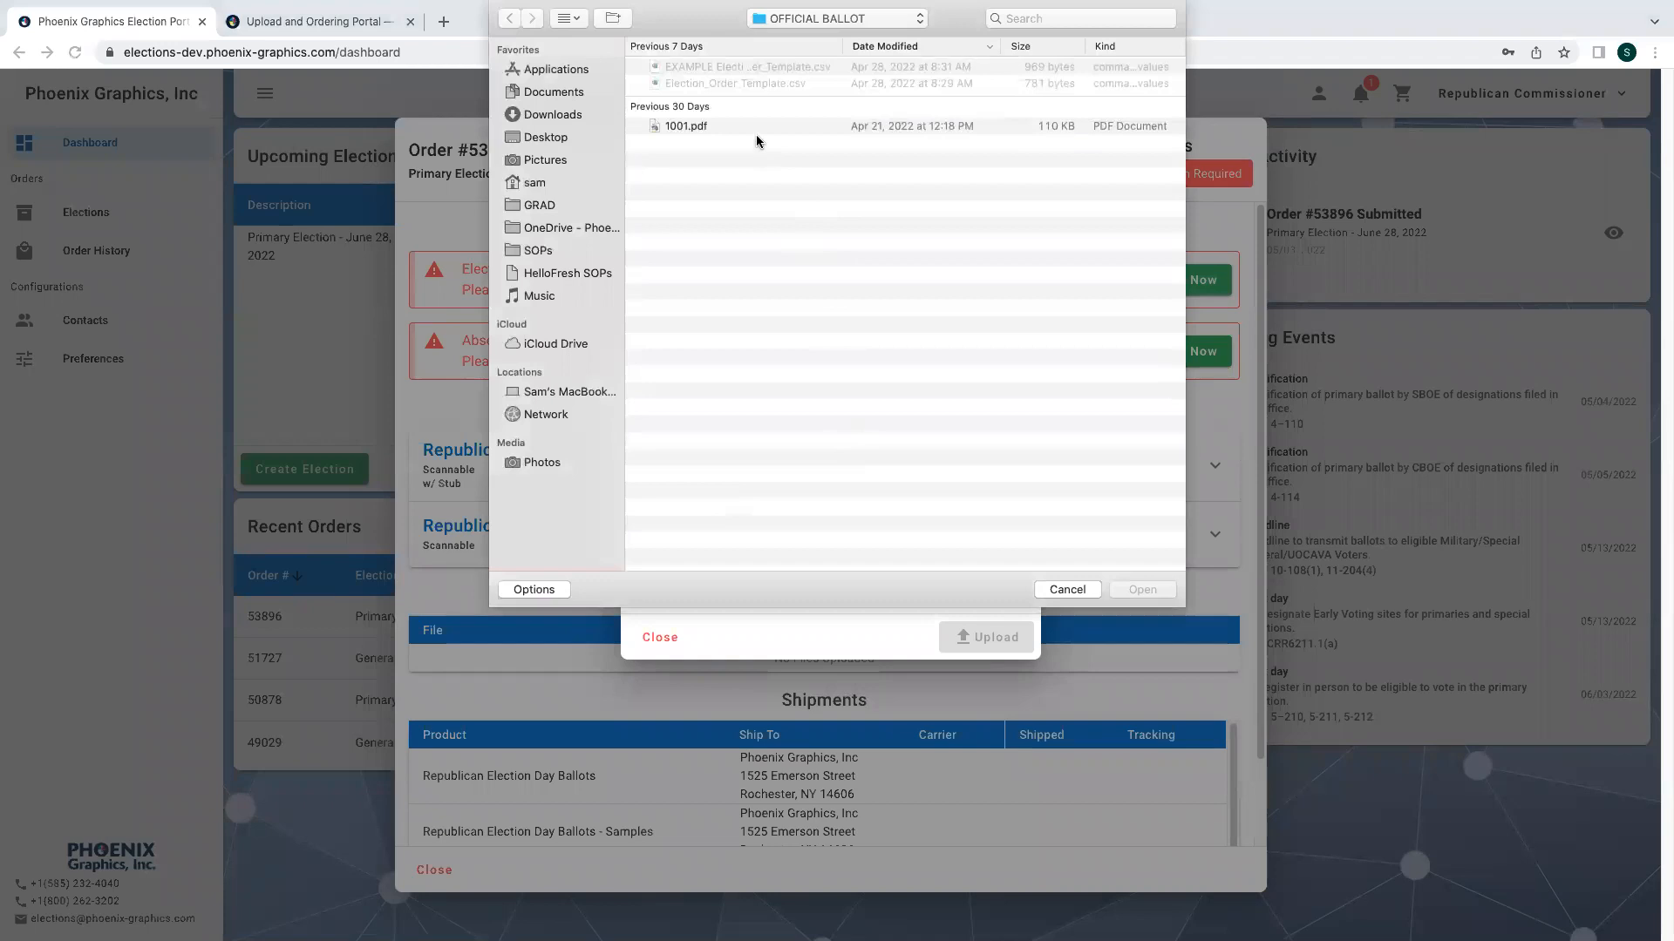
pyautogui.click(757, 129)
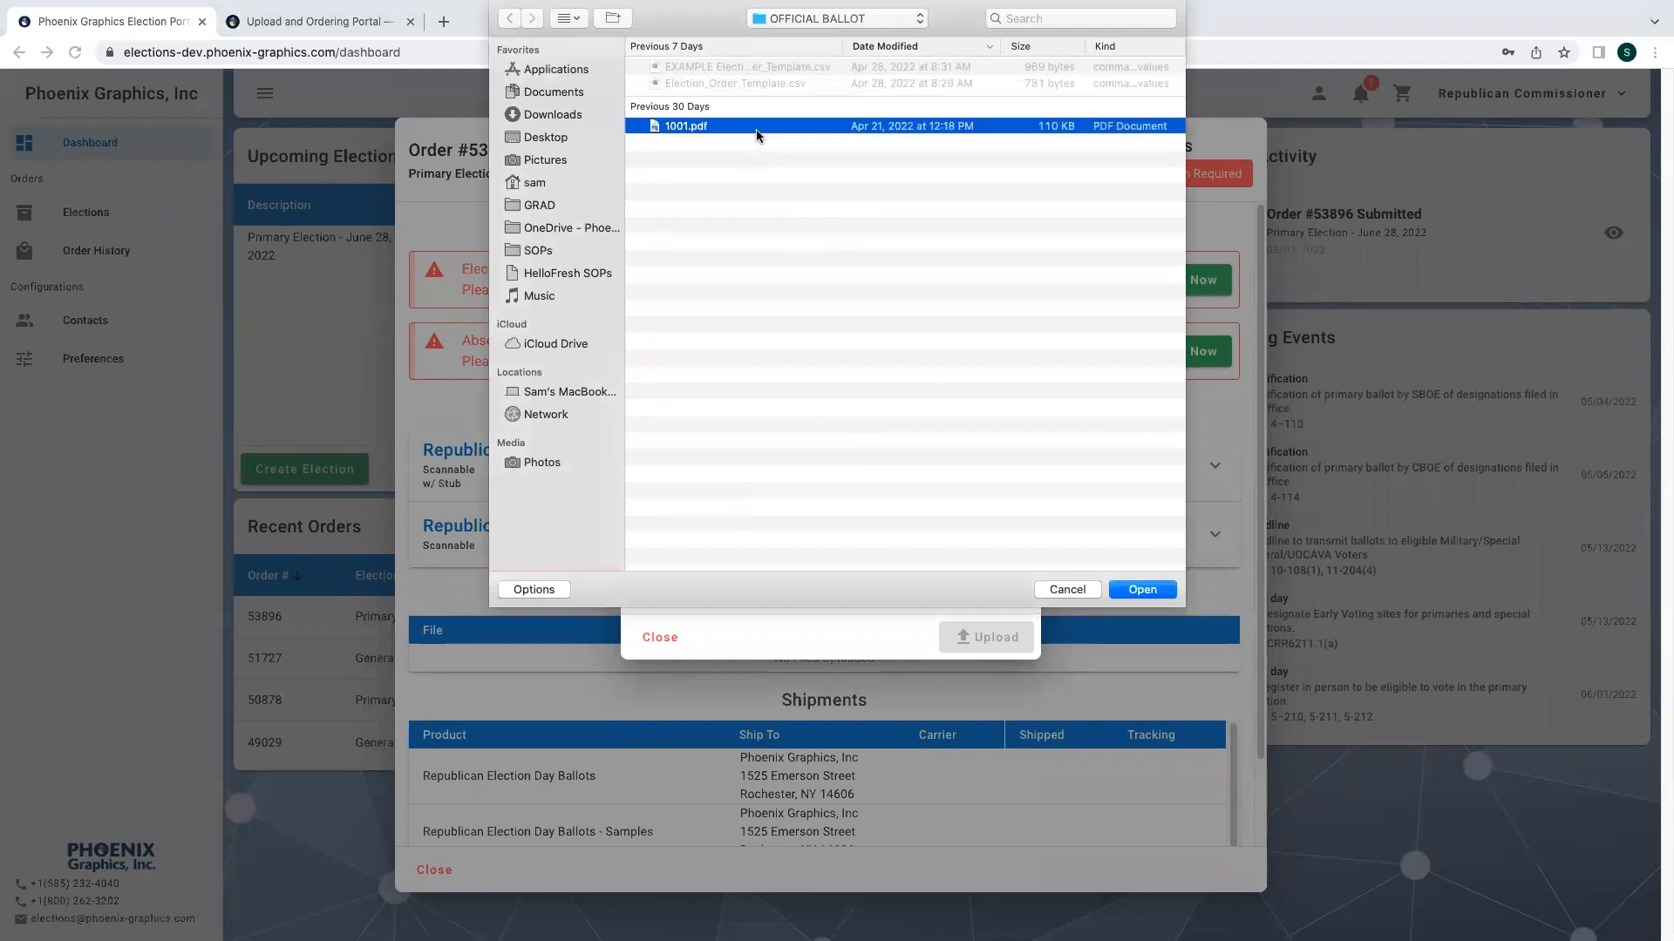
pyautogui.click(1139, 591)
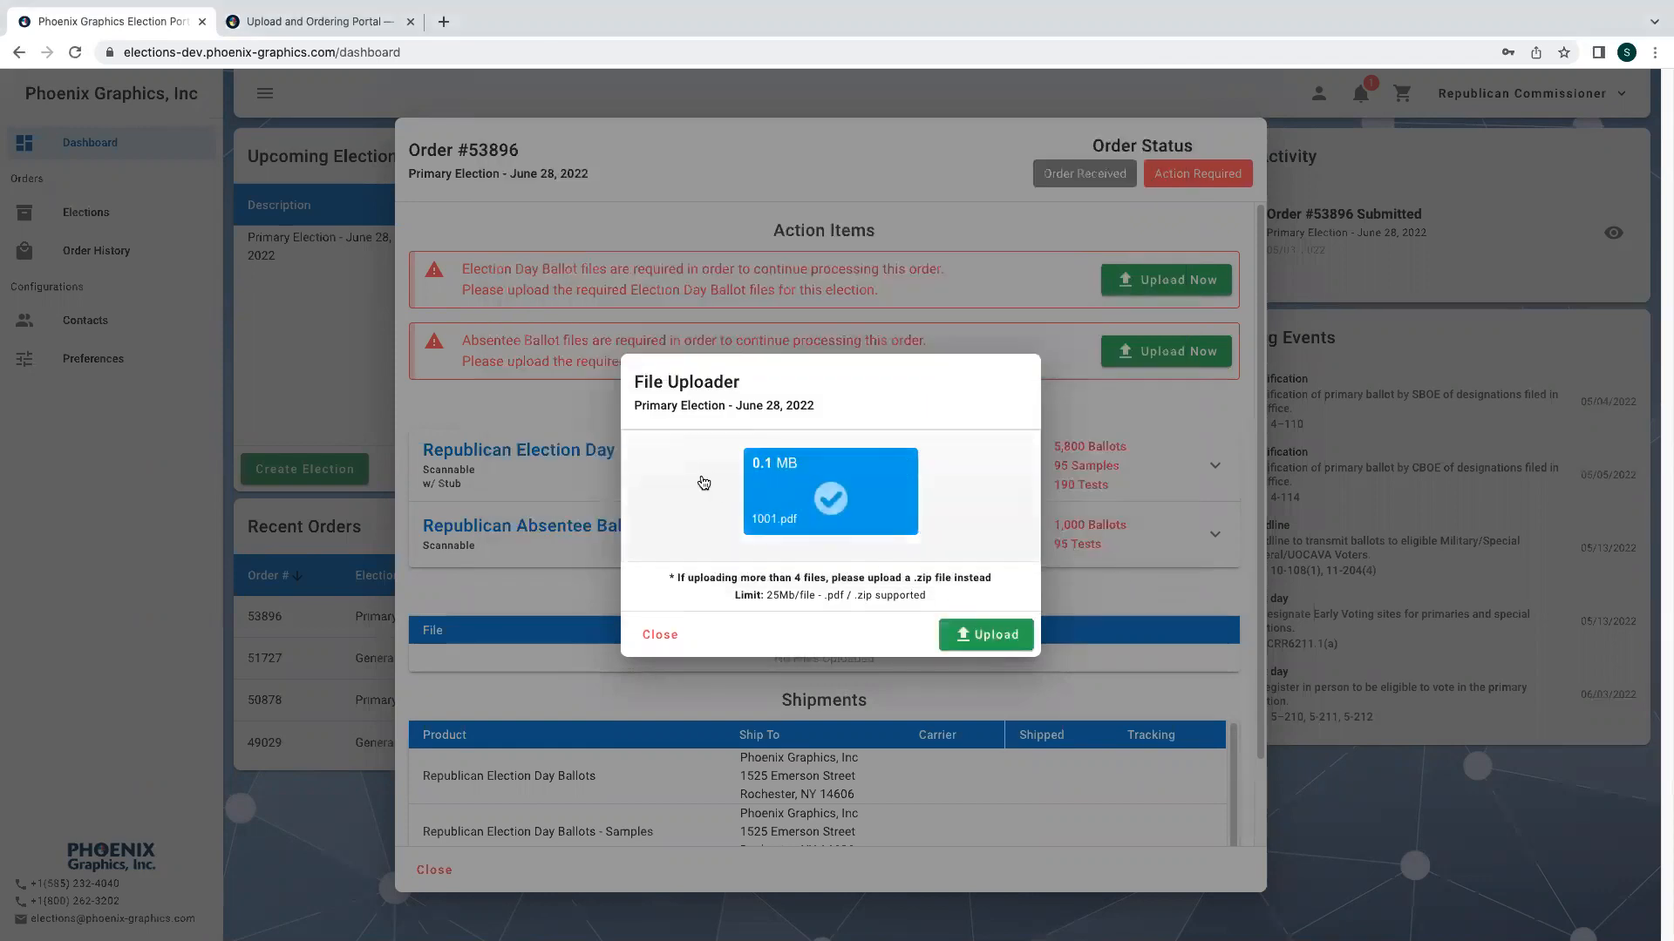
pyautogui.click(974, 647)
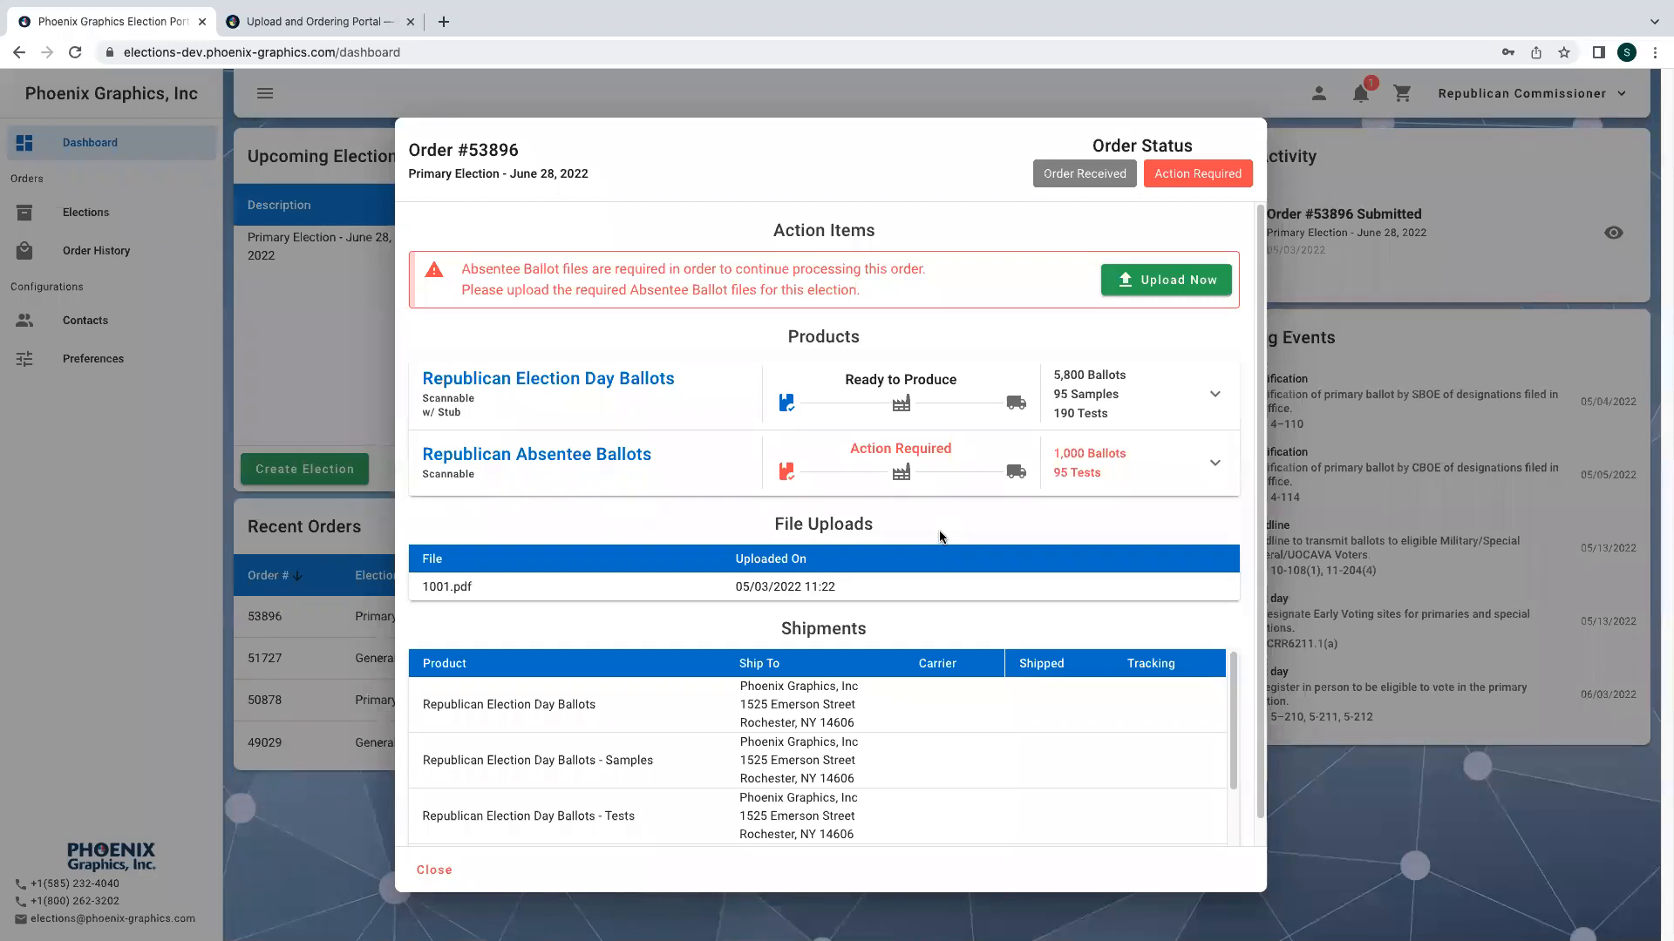
# - Expand the Republican Absentee Ballots product to view its quantity breakdown
pyautogui.click(1096, 473)
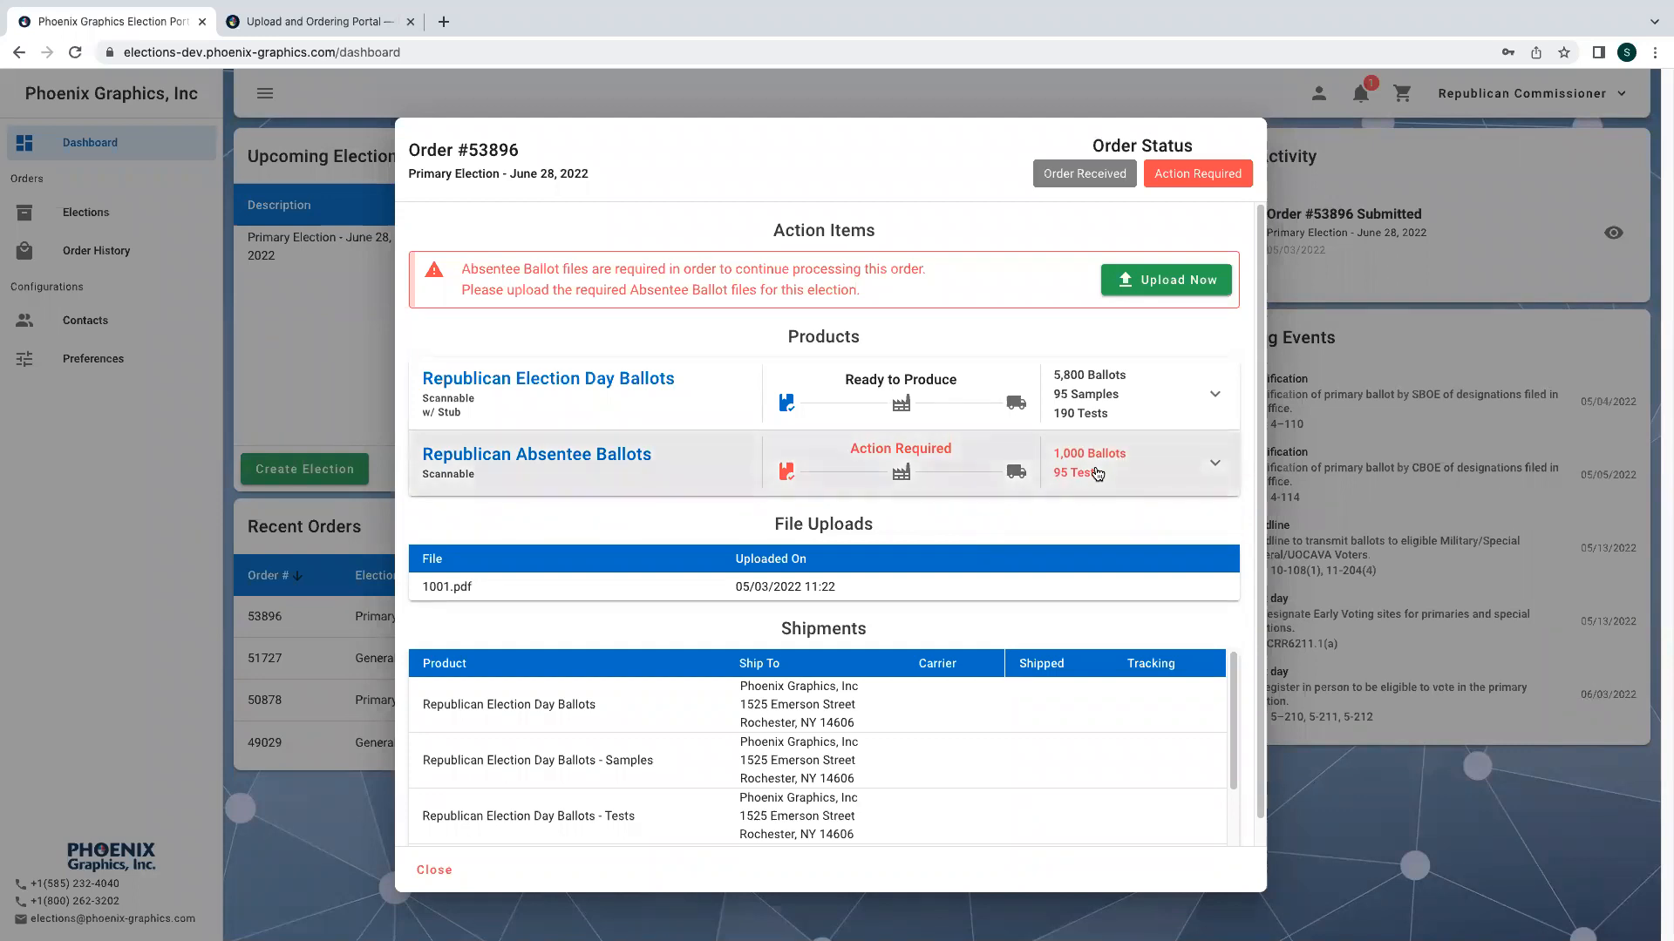
pyautogui.scroll(-5, 921, 619)
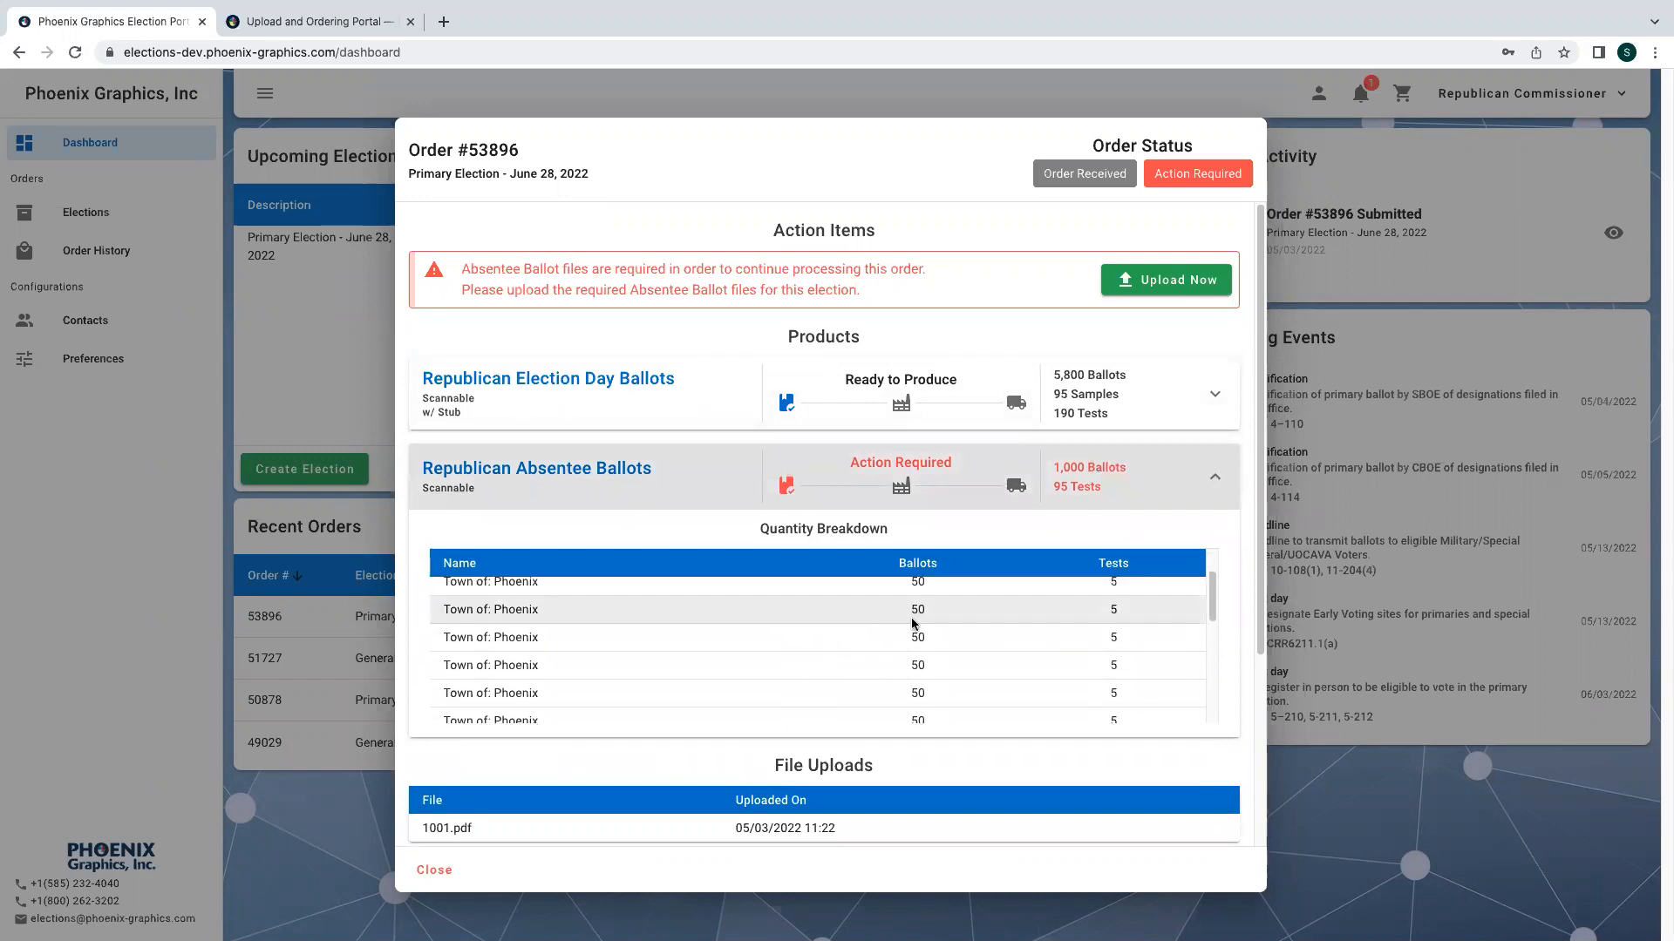
pyautogui.scroll(-1, 912, 620)
pyautogui.scroll(2, 912, 623)
# - Upload 1001.pdf as the required Absentee Ballot file for order #53896, then collapse the product and close the order
pyautogui.click(1144, 266)
pyautogui.click(800, 497)
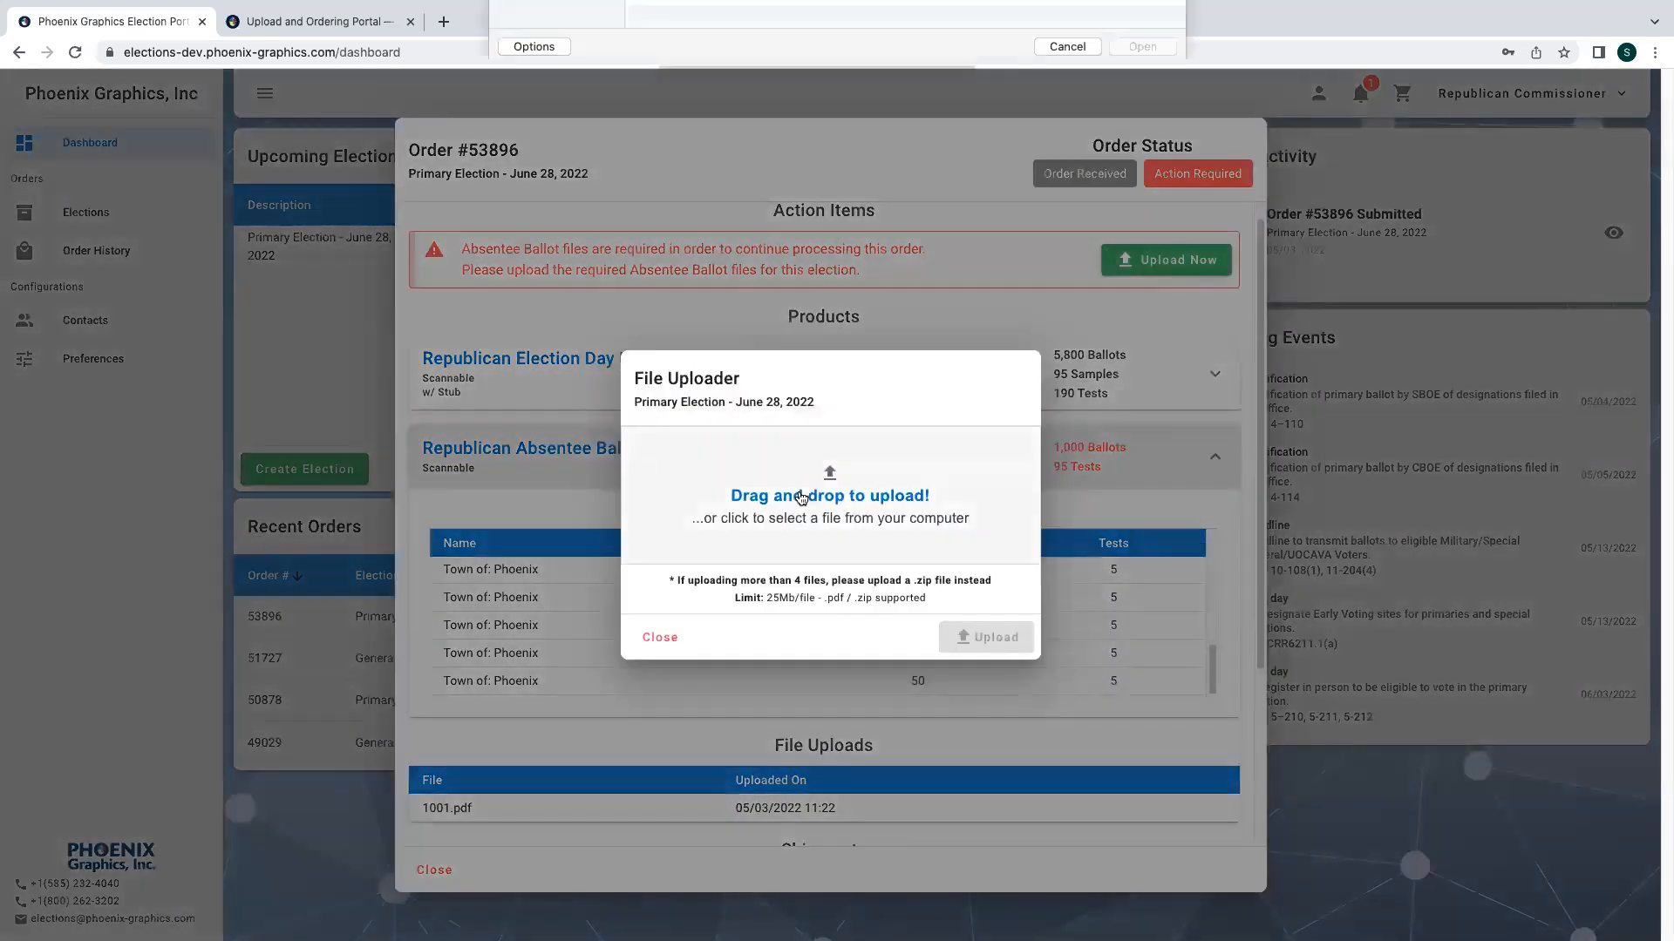
pyautogui.click(839, 129)
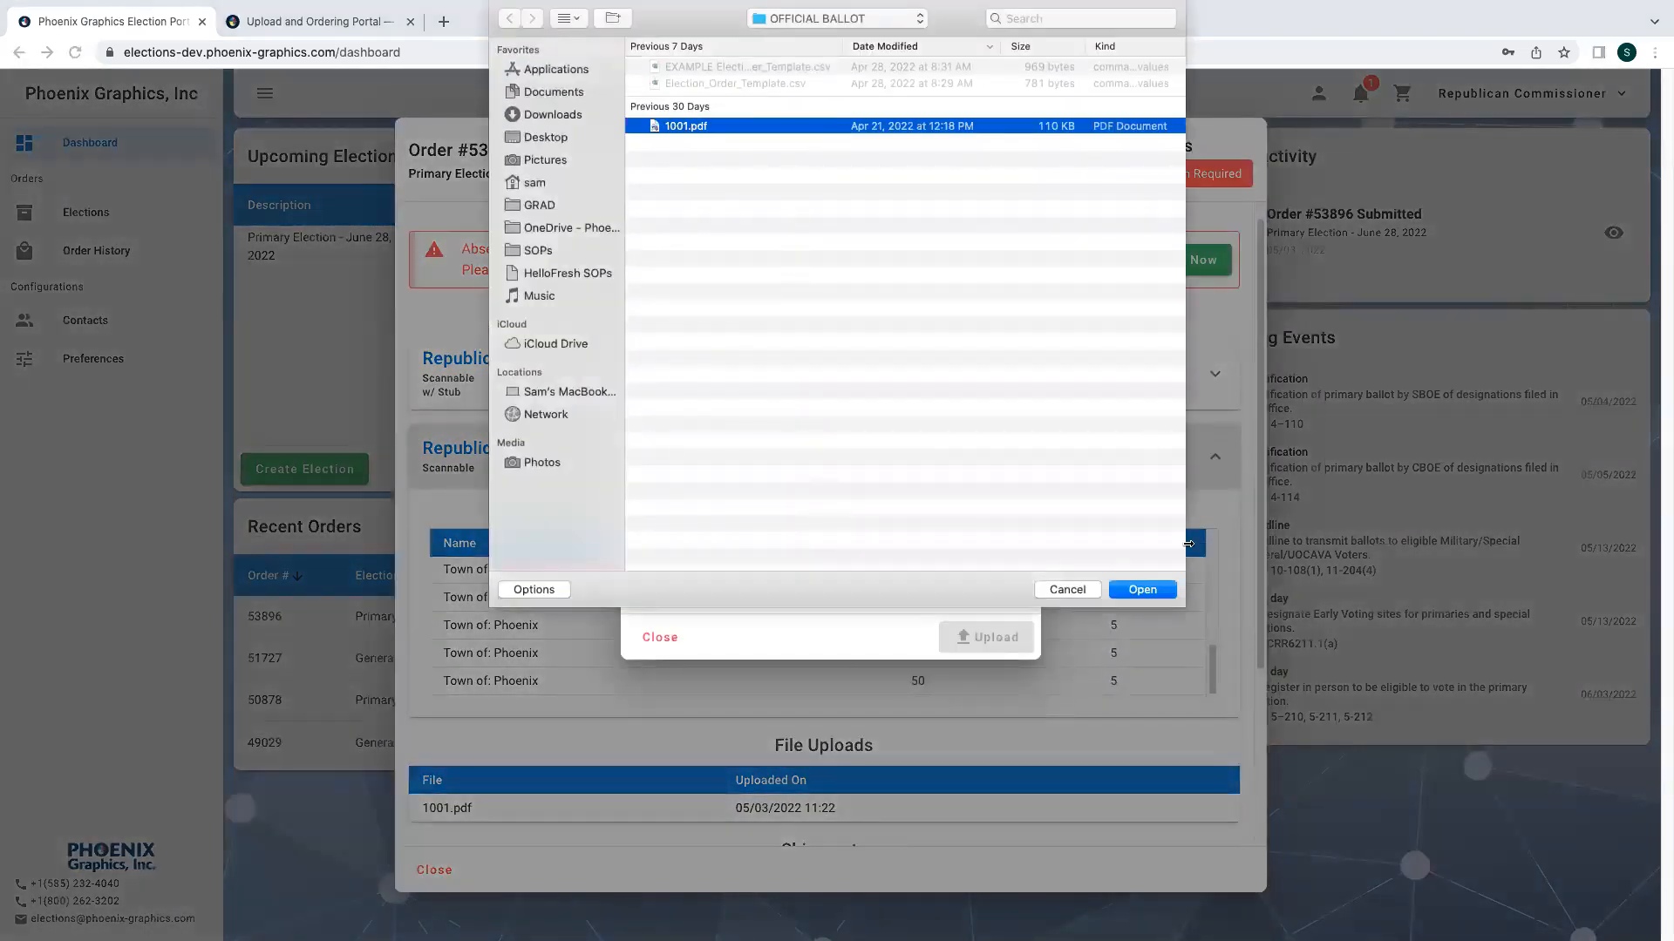
pyautogui.click(1159, 592)
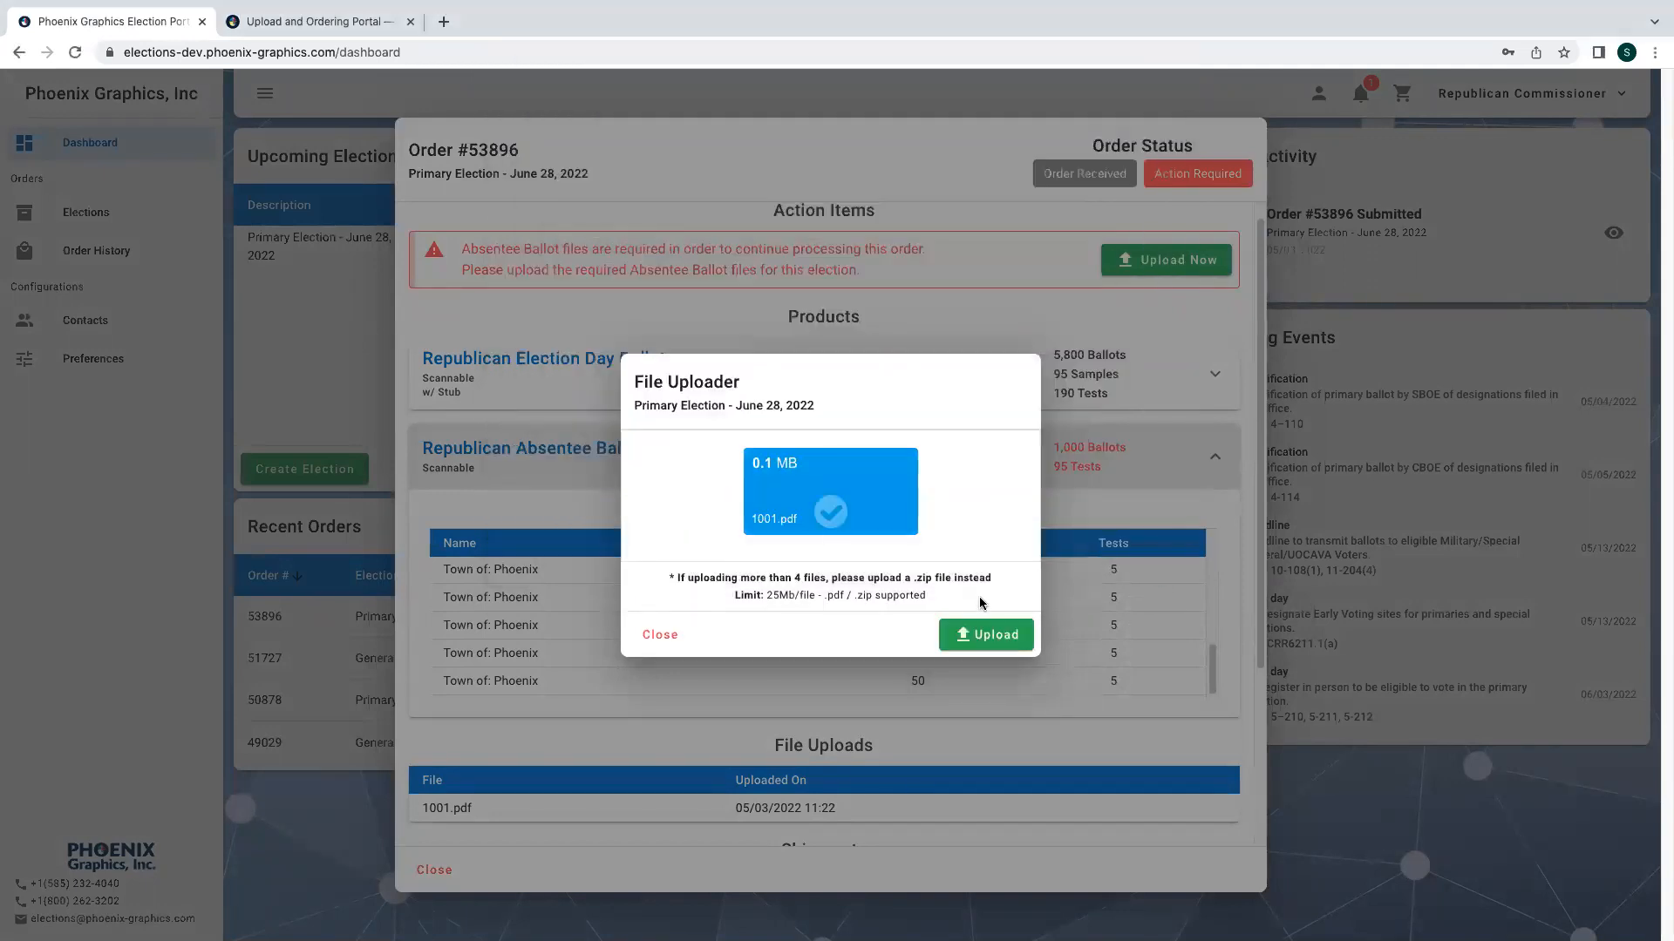
pyautogui.click(975, 636)
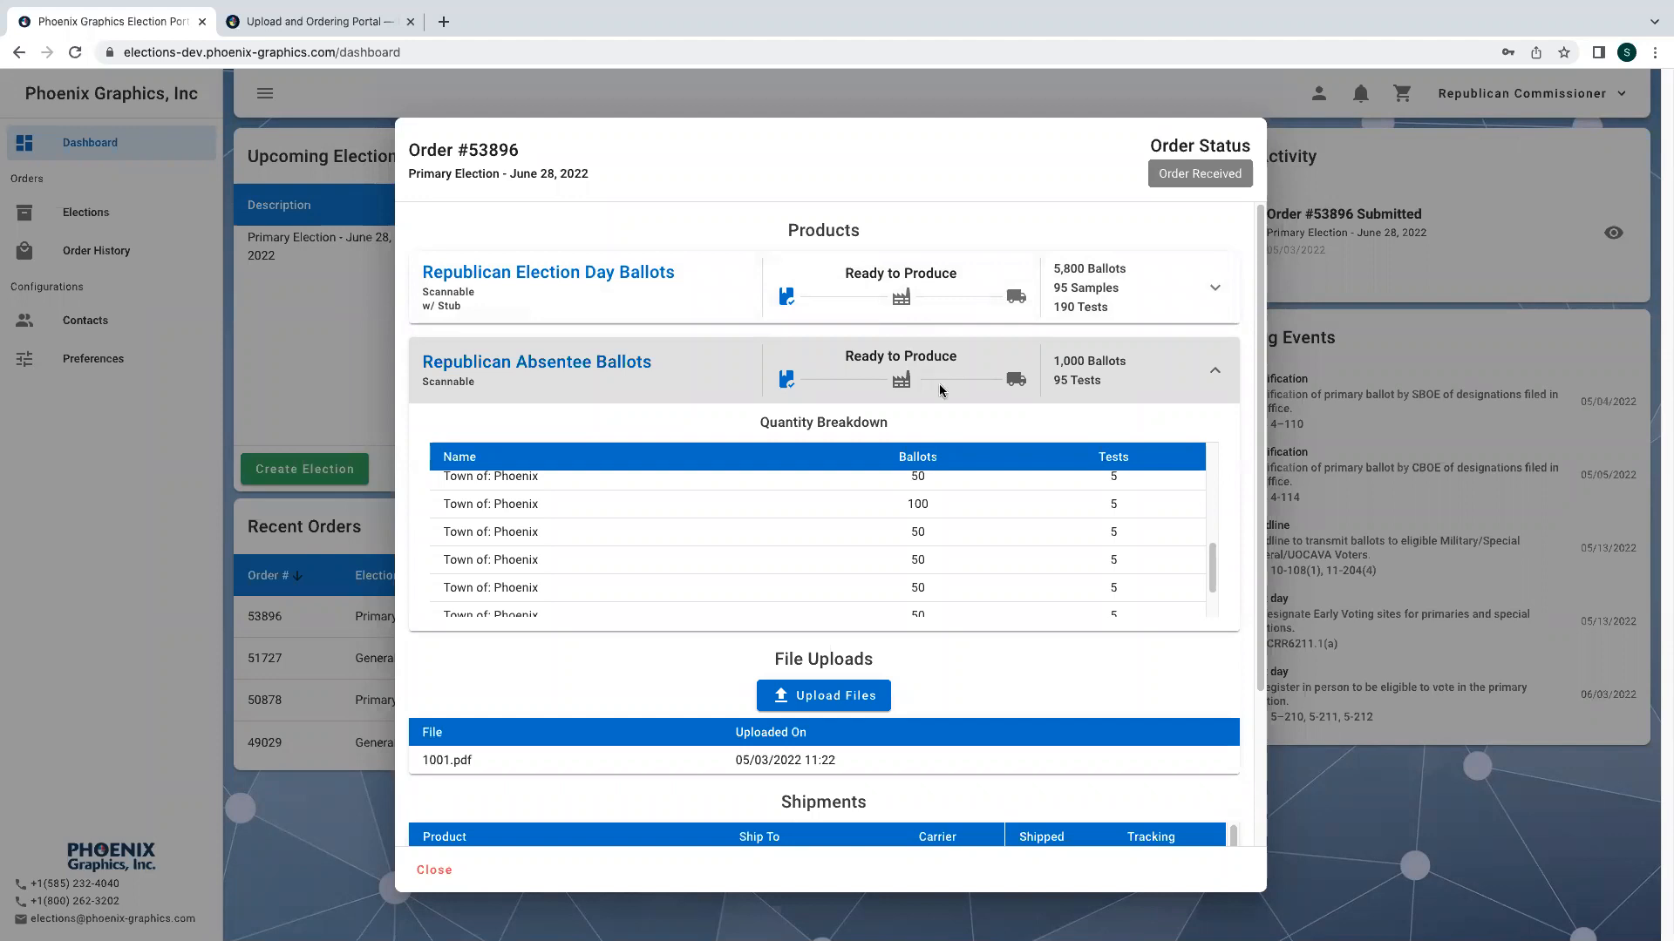
pyautogui.click(1228, 388)
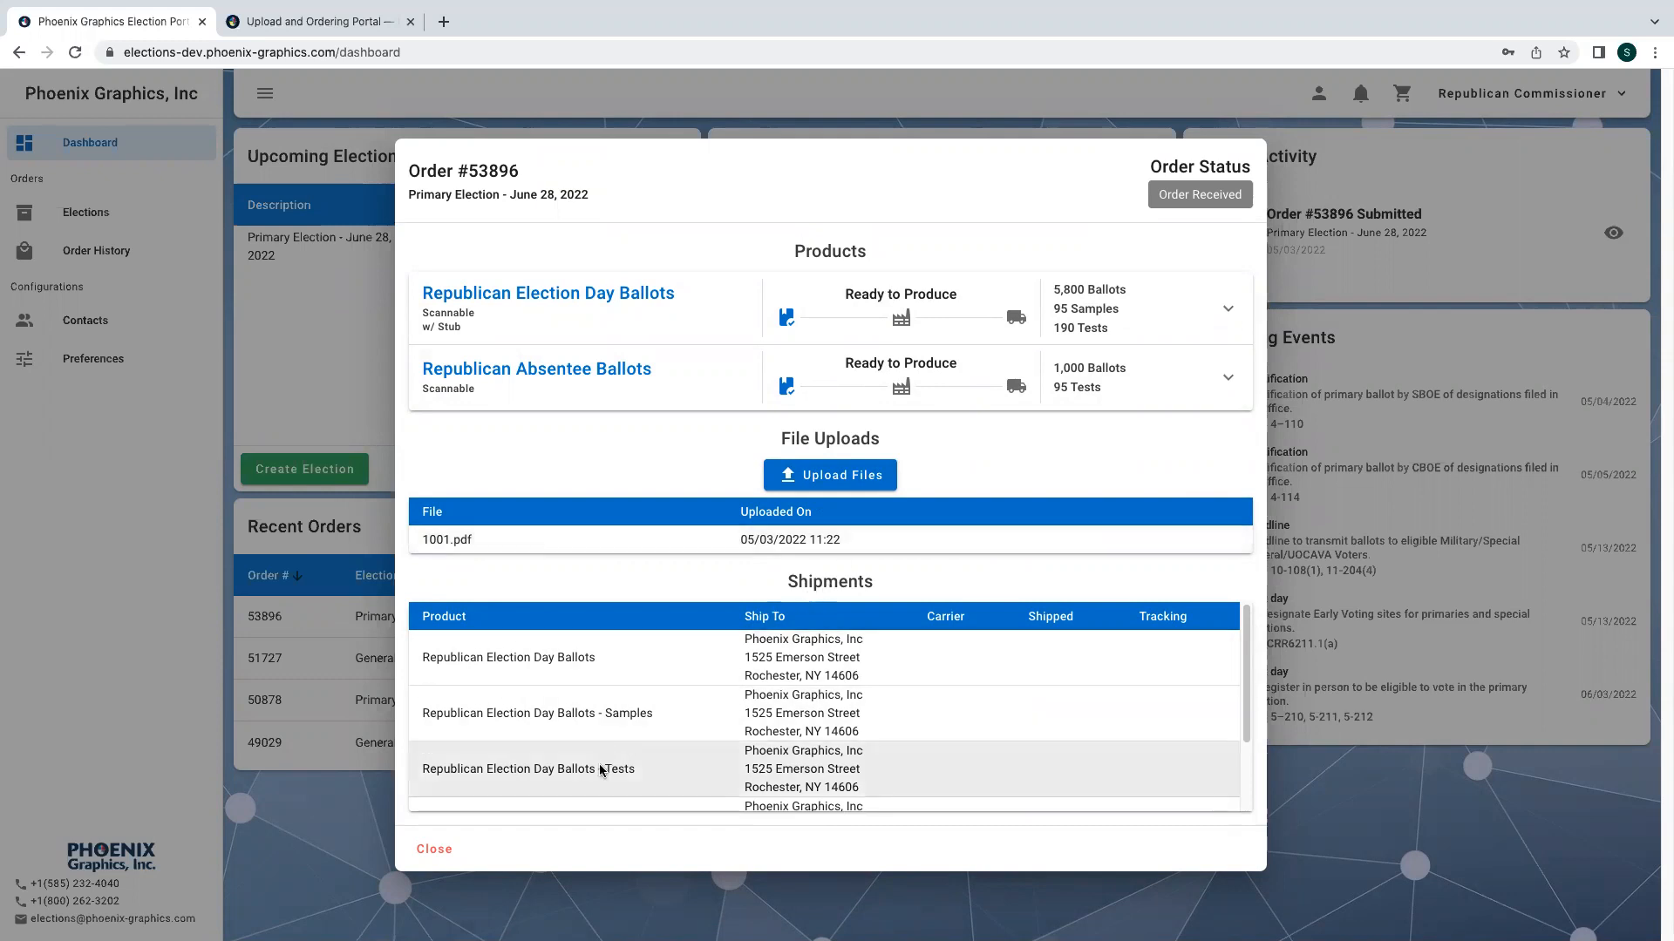
pyautogui.click(452, 851)
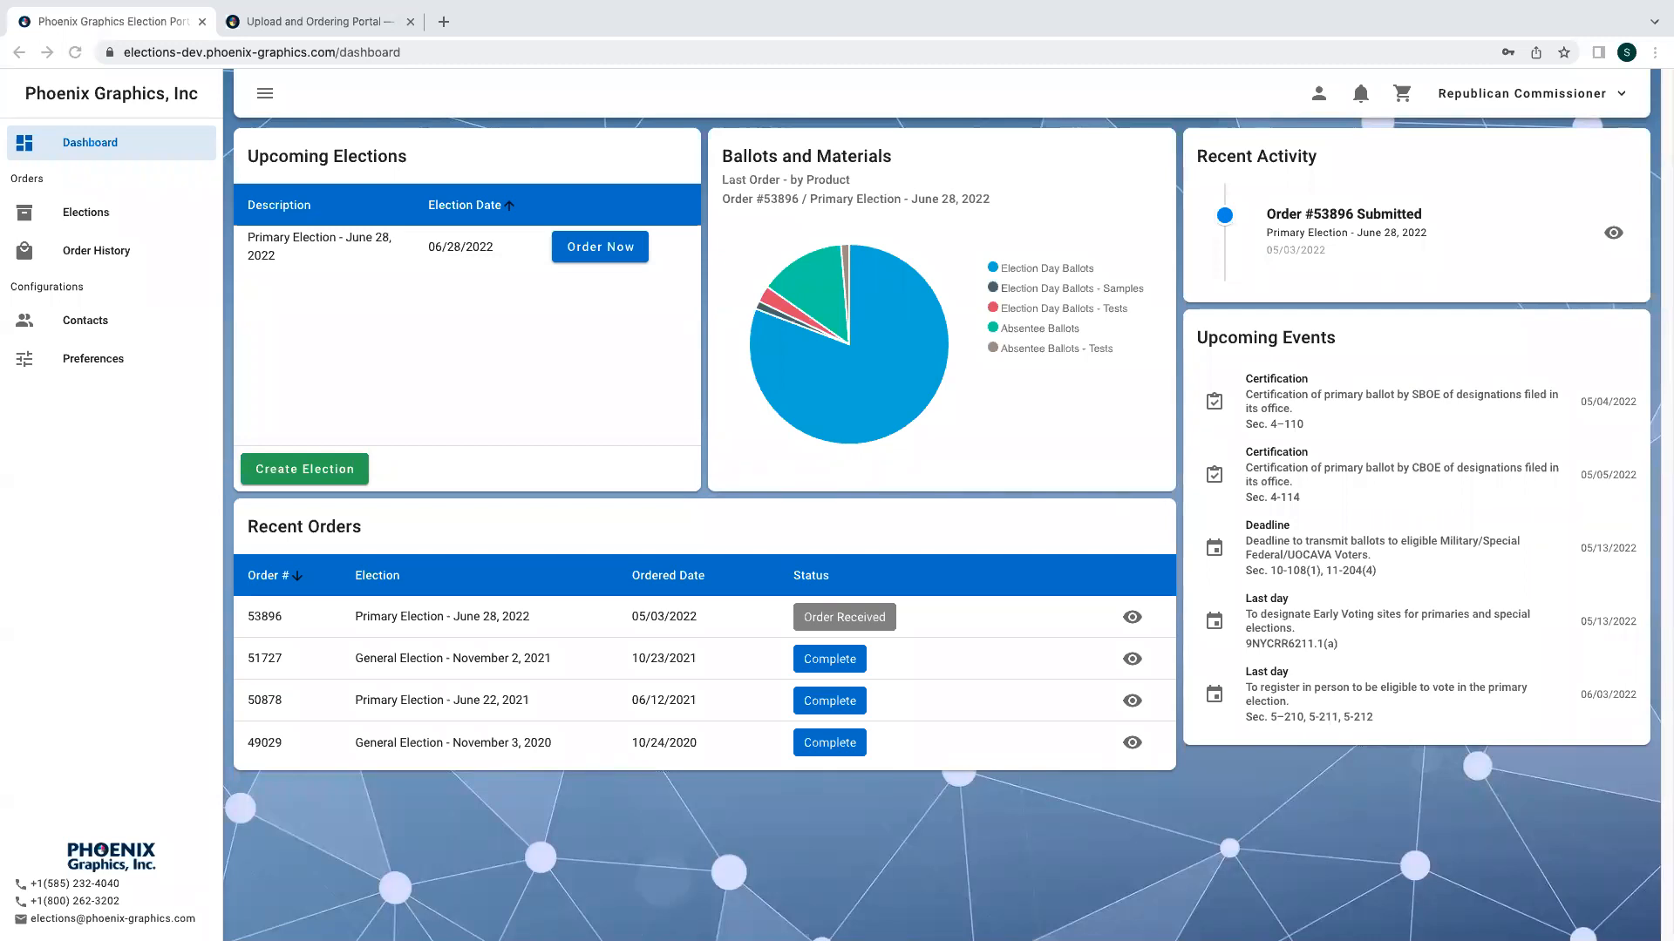
# - Log out and sign back in with the elections account's e-mail address
pyautogui.click(1521, 96)
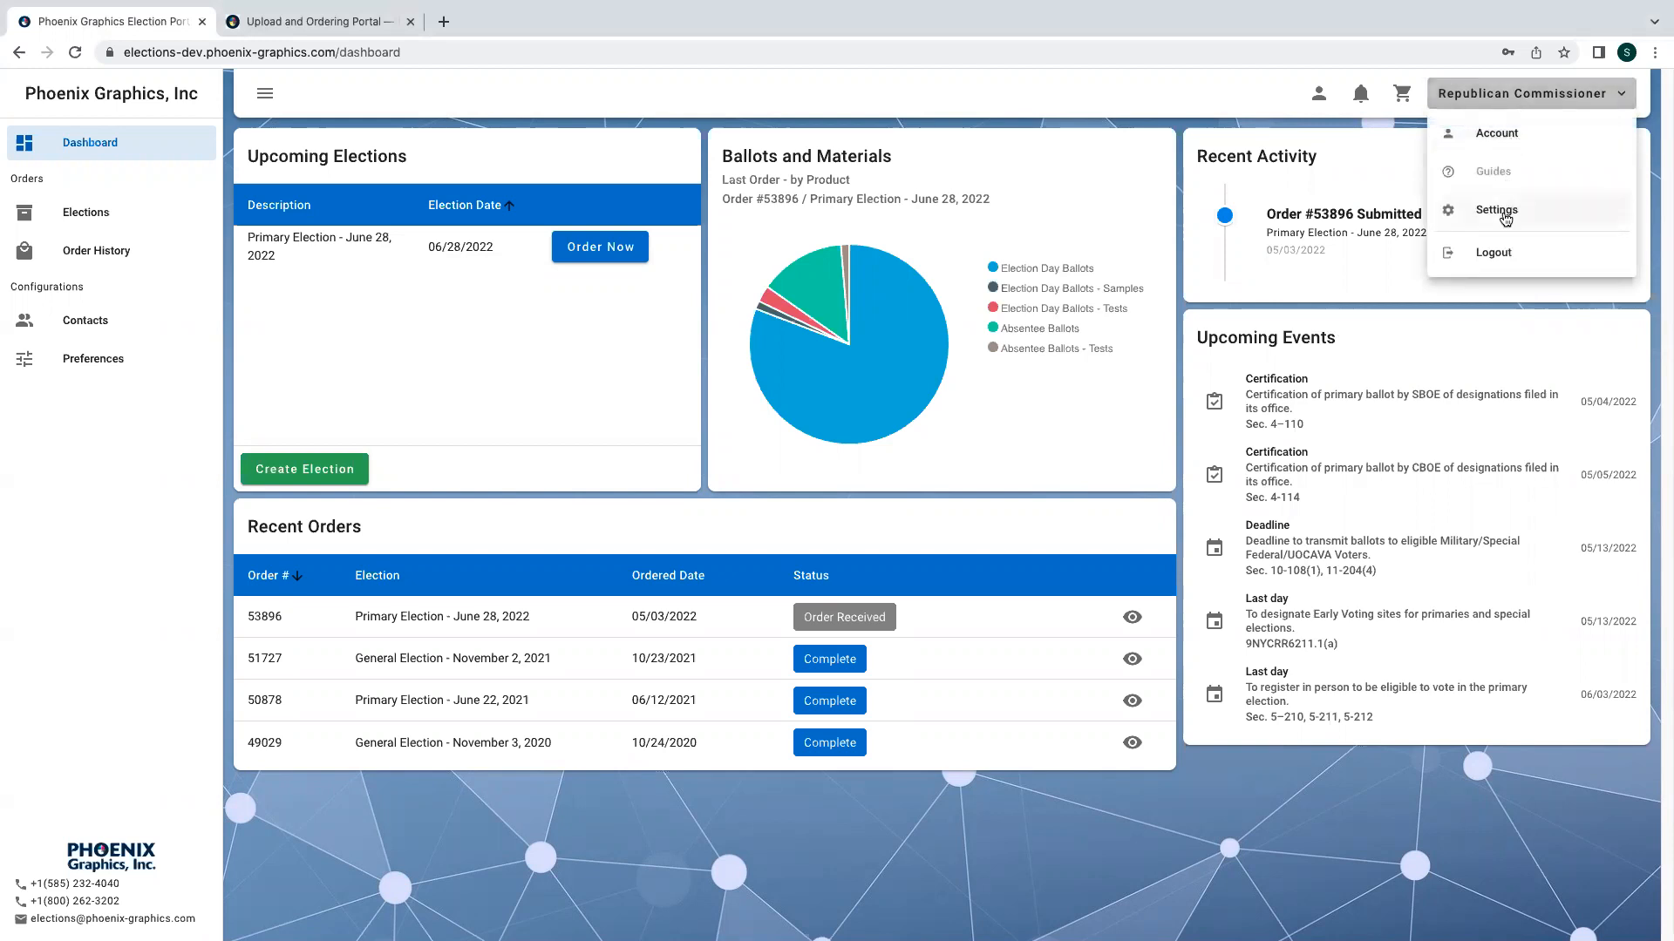
pyautogui.click(1496, 252)
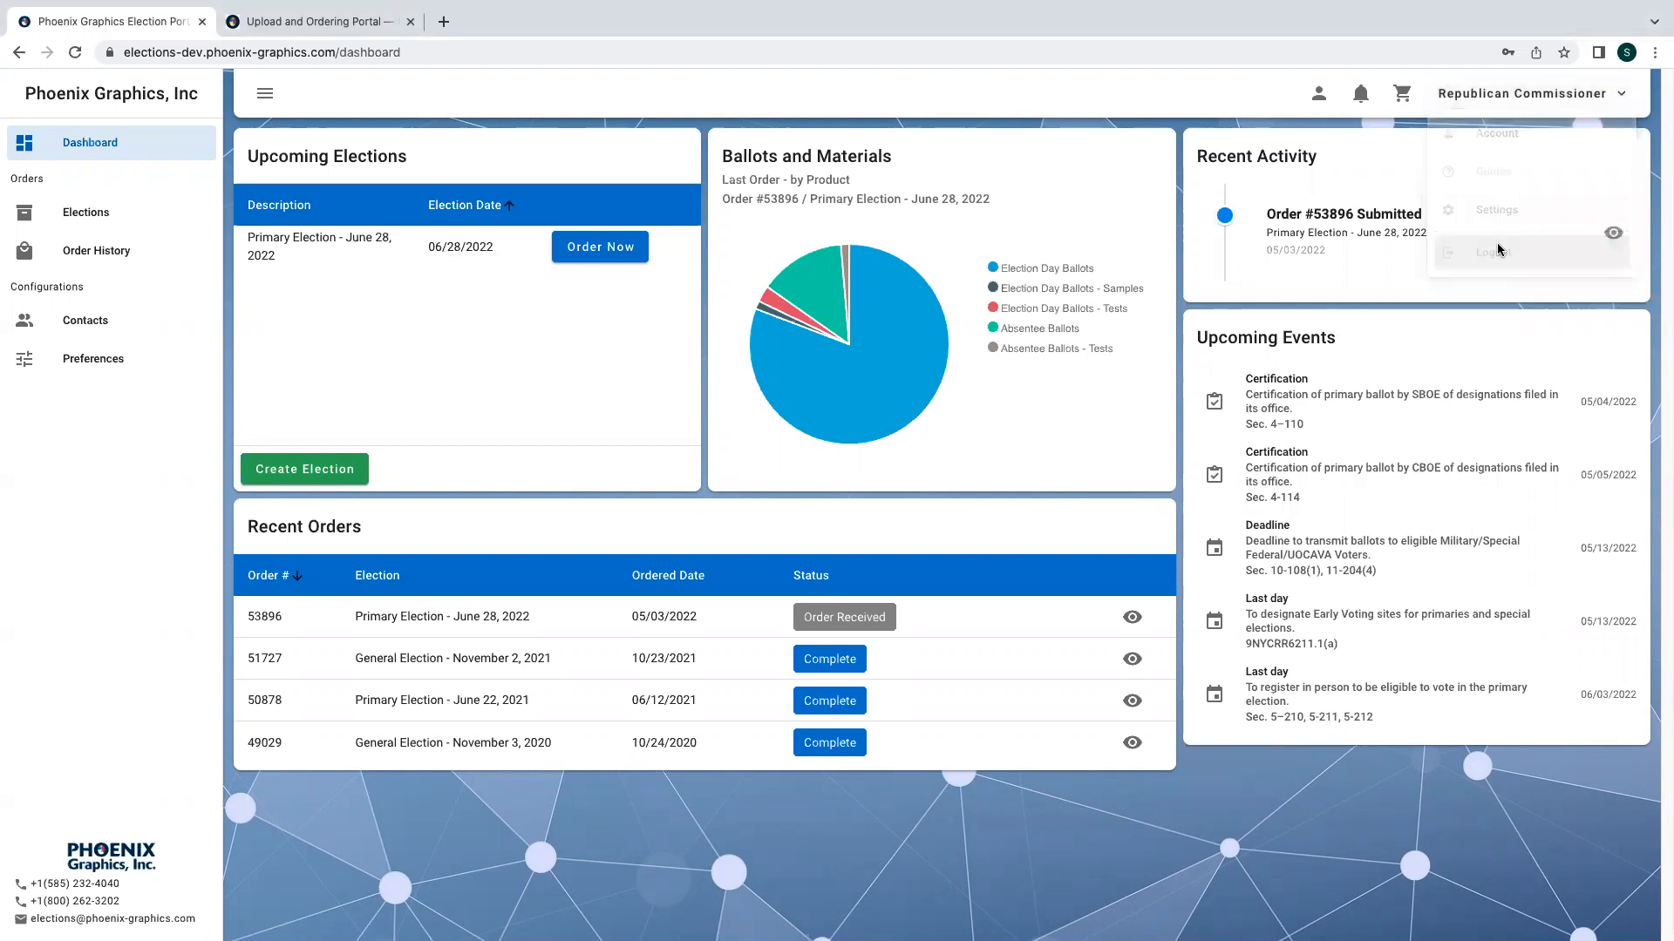
pyautogui.click(741, 516)
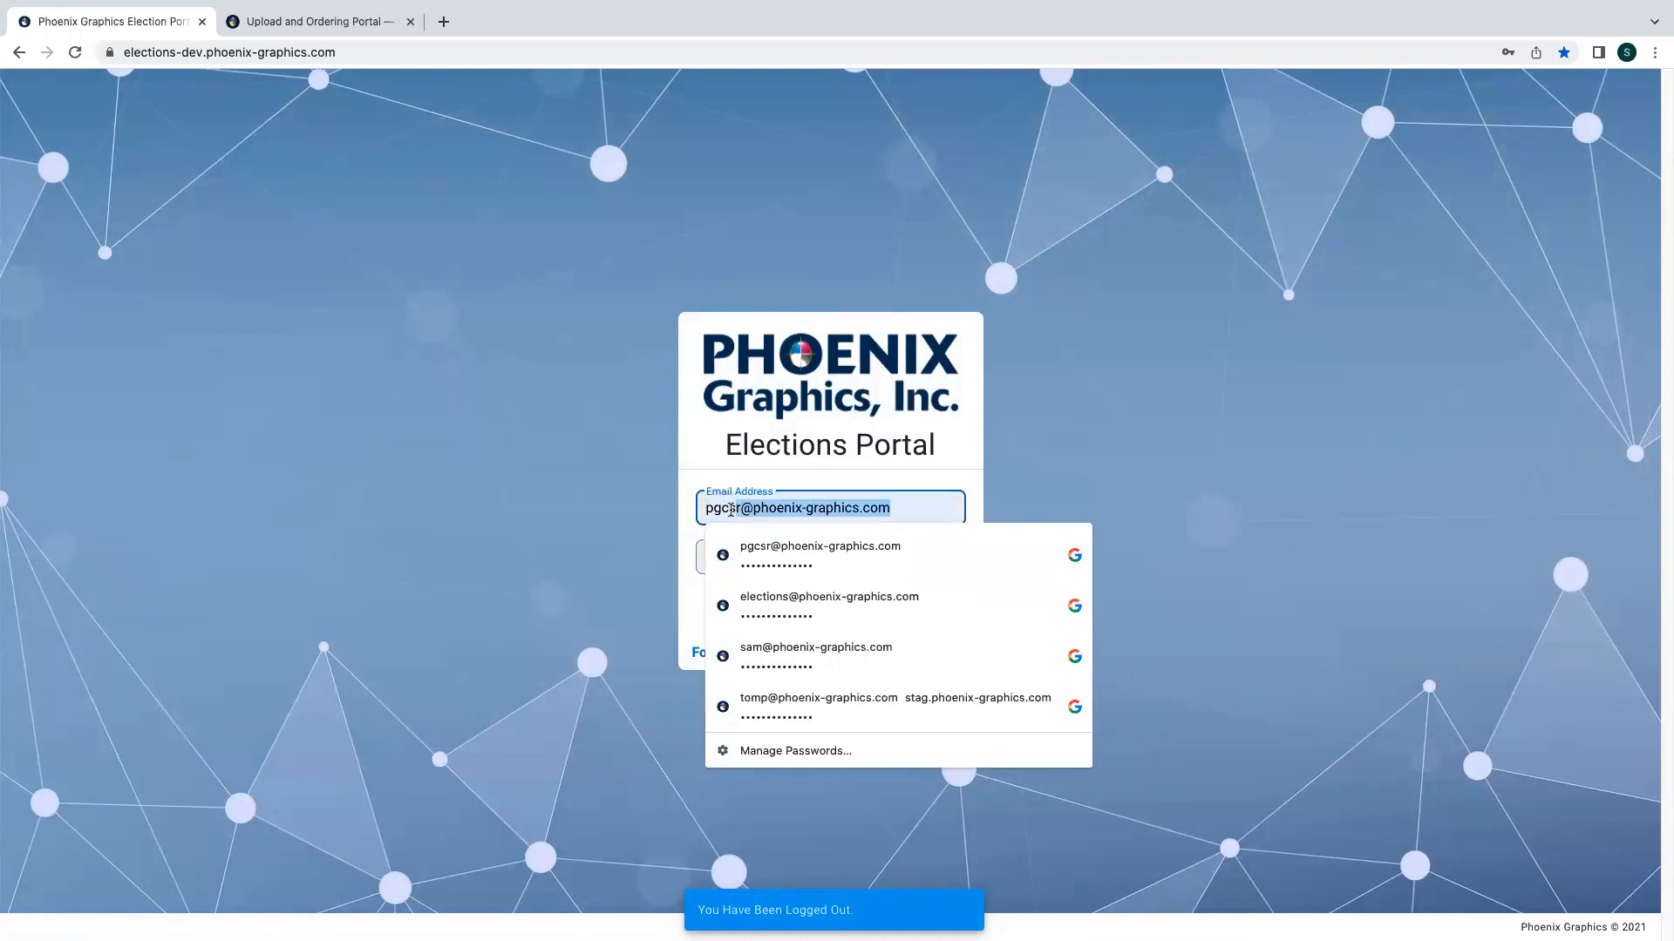
pyautogui.moveTo(719, 510); pyautogui.dragTo(670, 511)
pyautogui.write('elections')
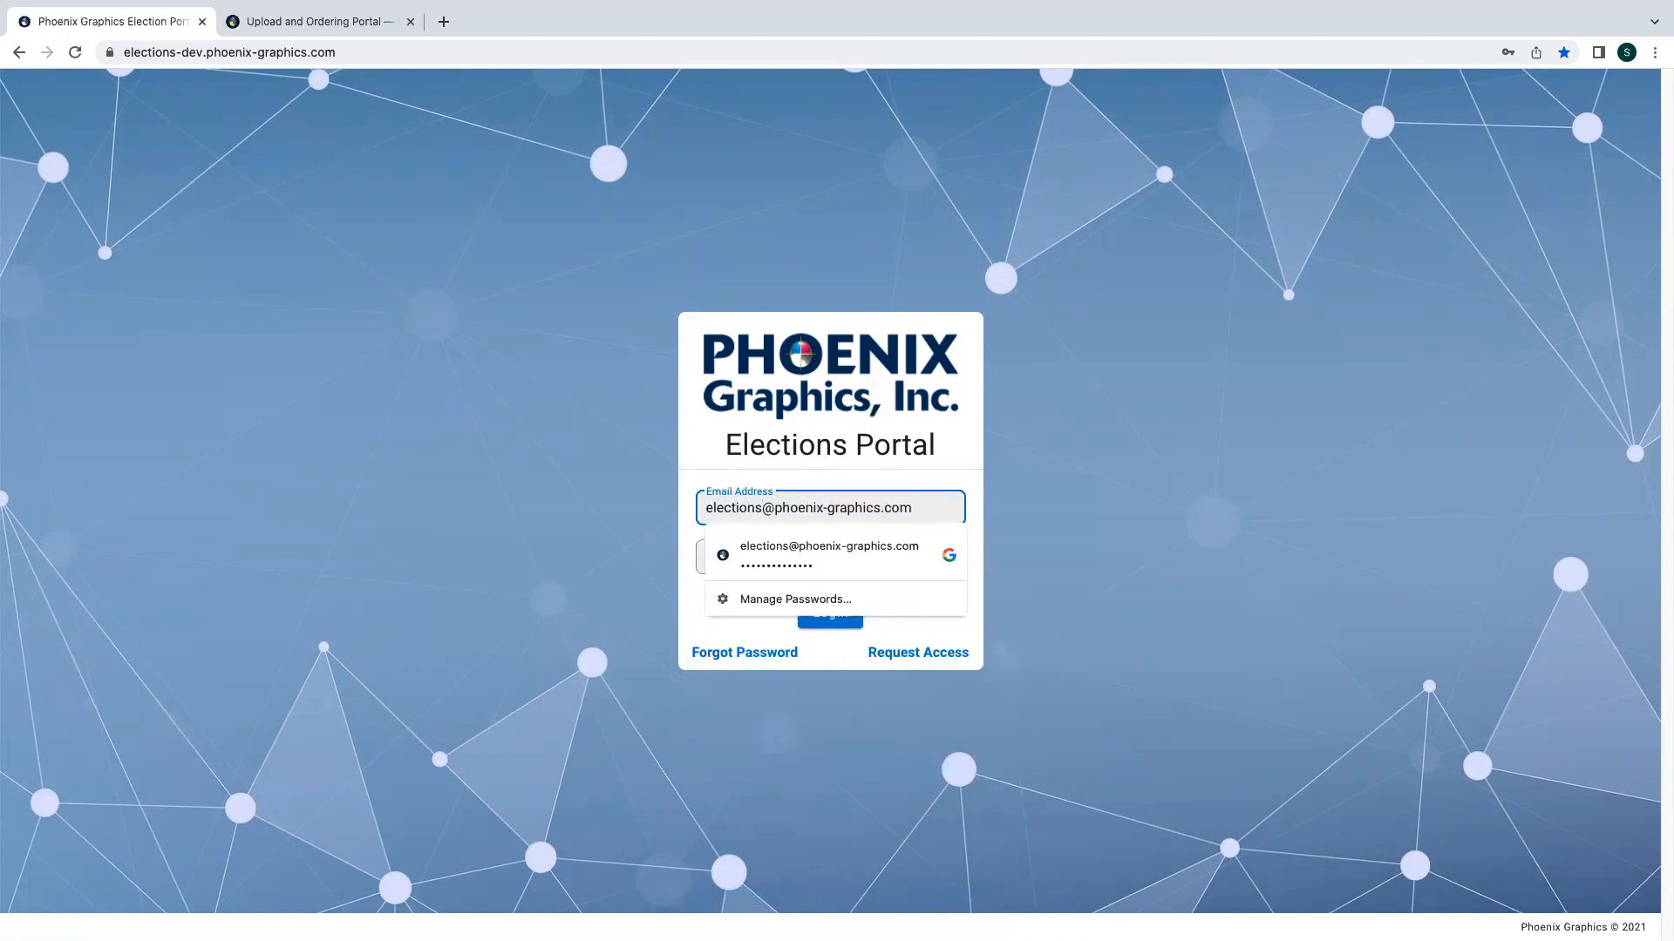
pyautogui.press('Return')
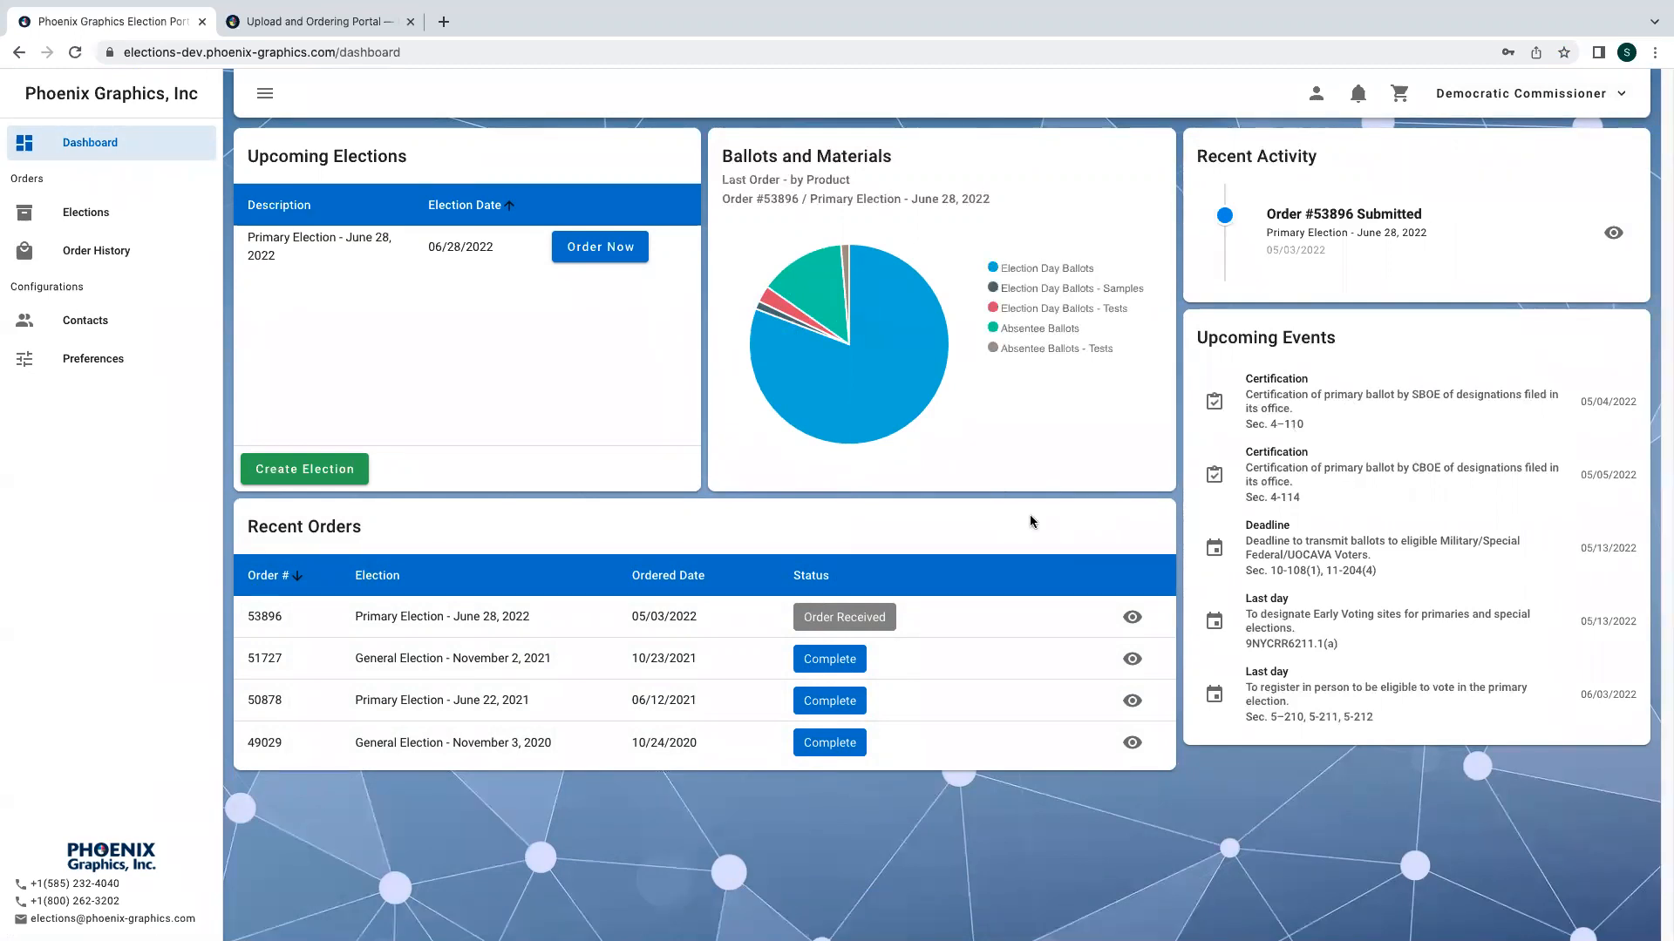
# - Open order #53896's details to review them, then close the order
pyautogui.click(1137, 615)
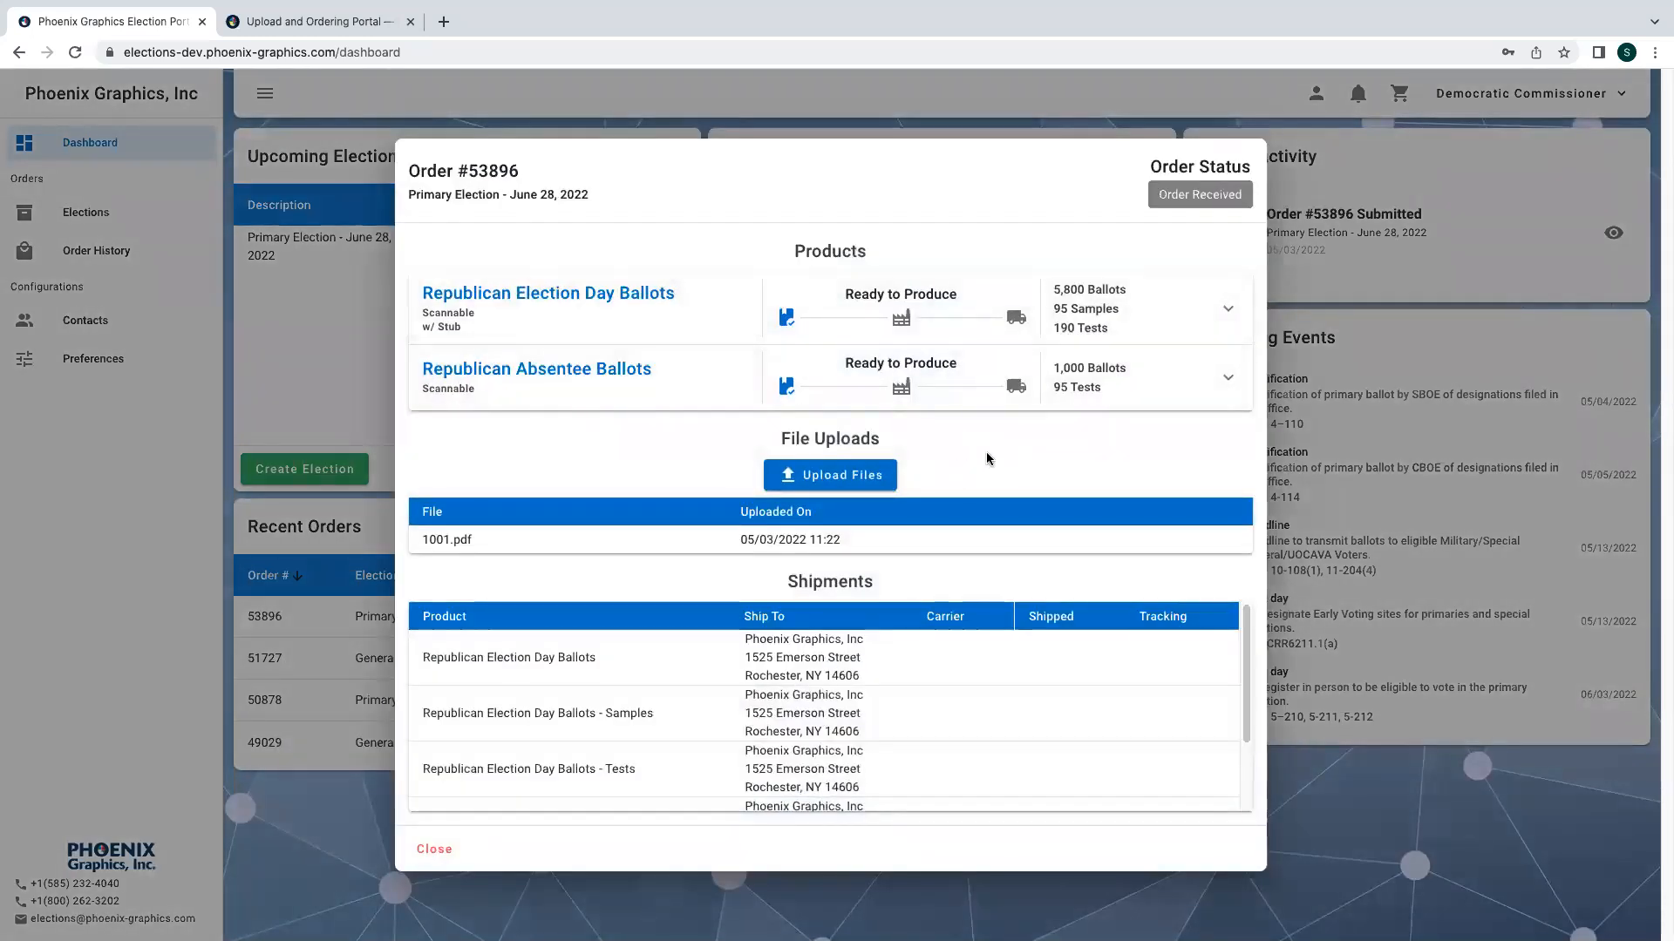
pyautogui.click(433, 847)
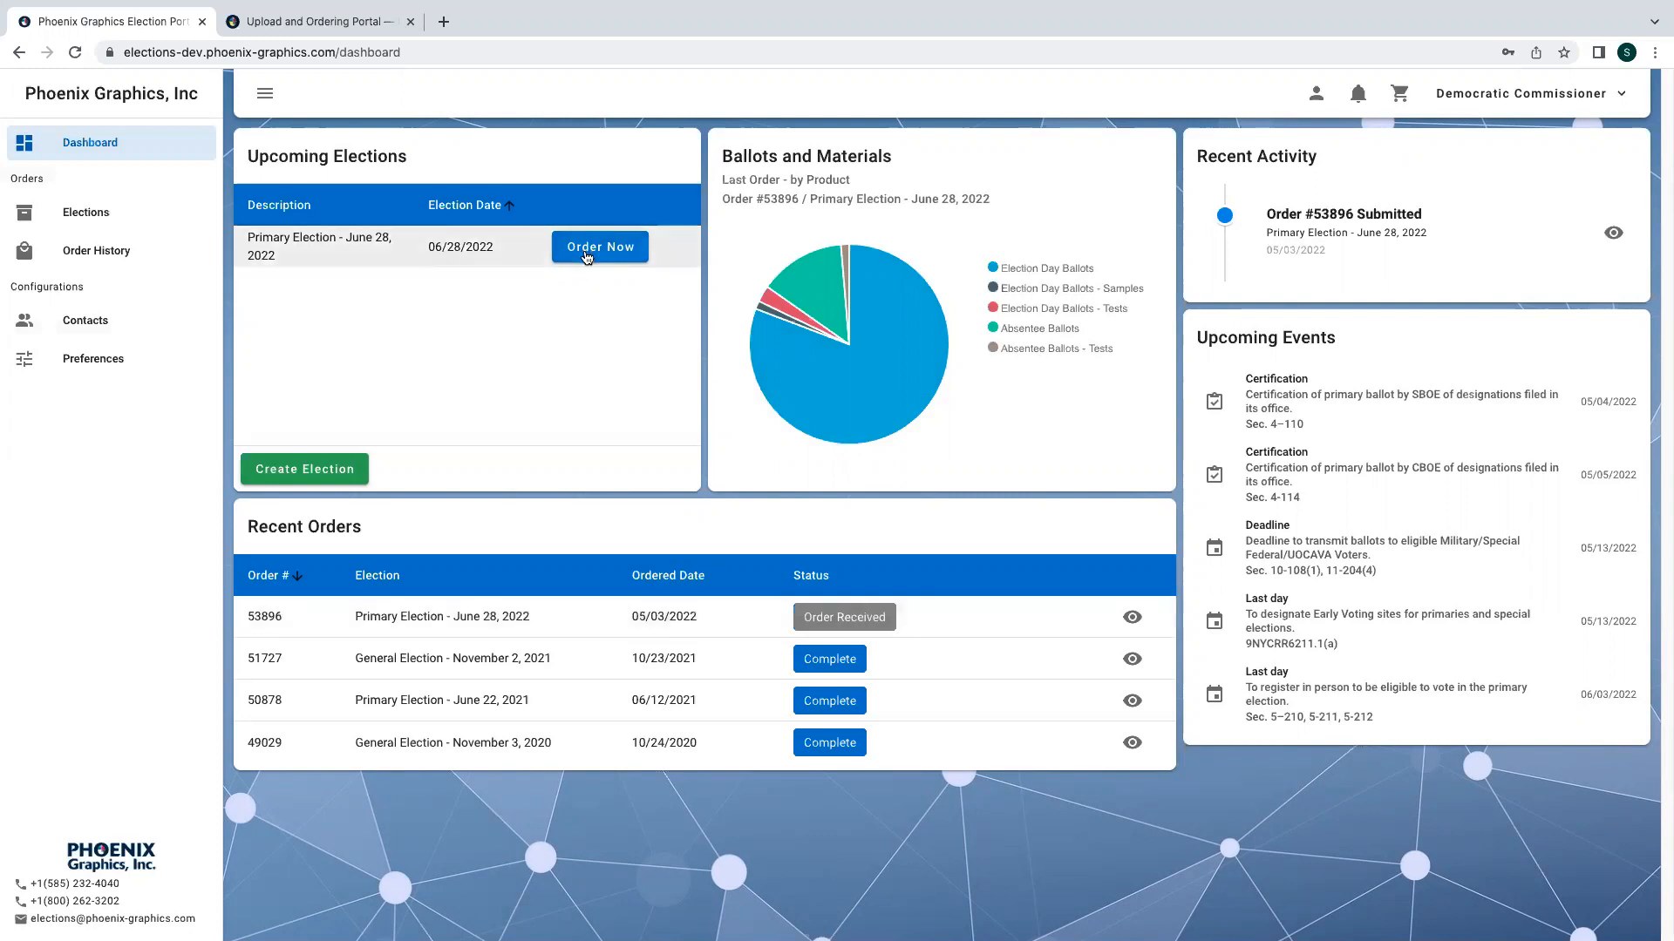
# - Start a new Primary Election order and select the scannable Election Day Ballots with stub product
pyautogui.click(587, 256)
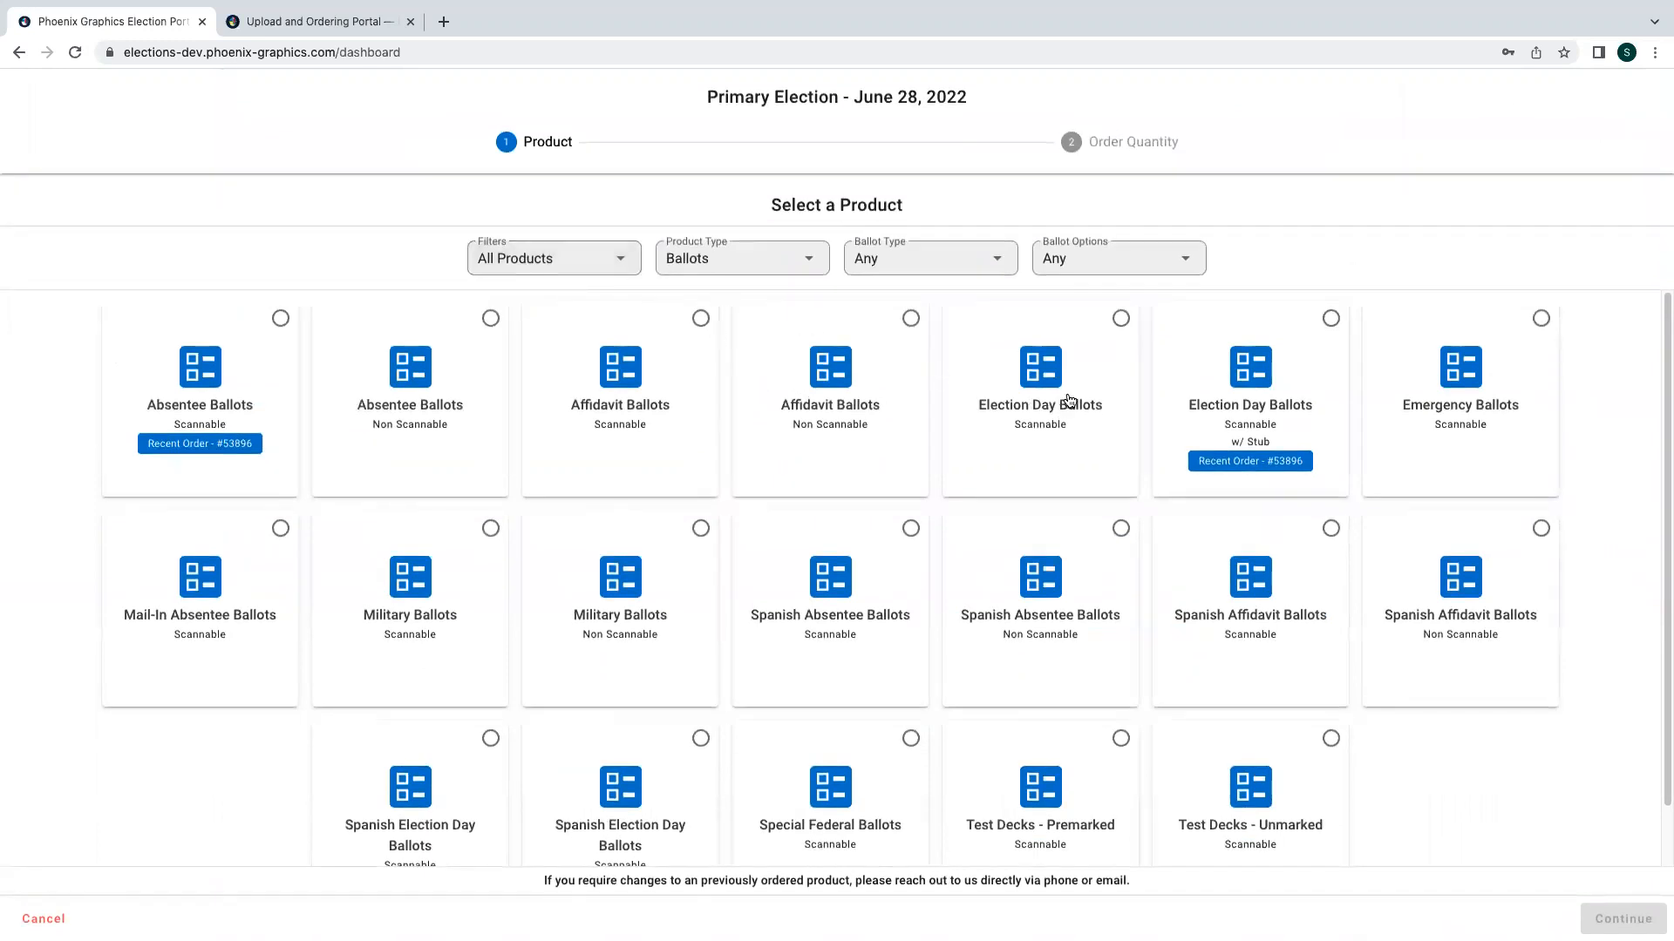
pyautogui.click(1239, 404)
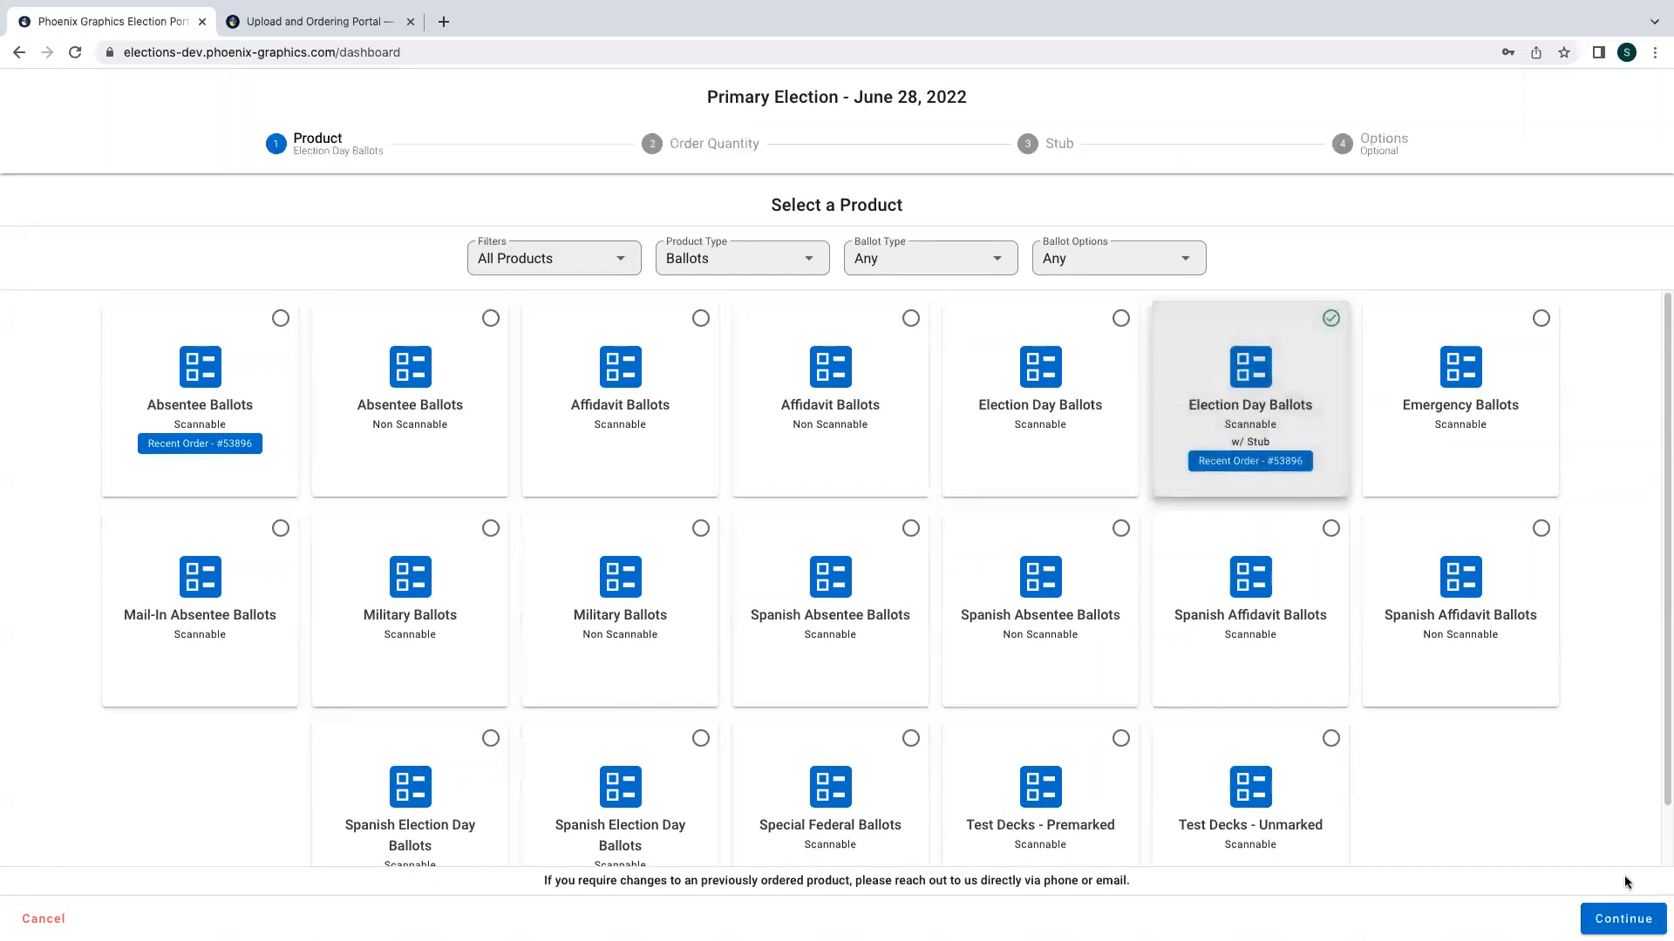
pyautogui.click(1619, 918)
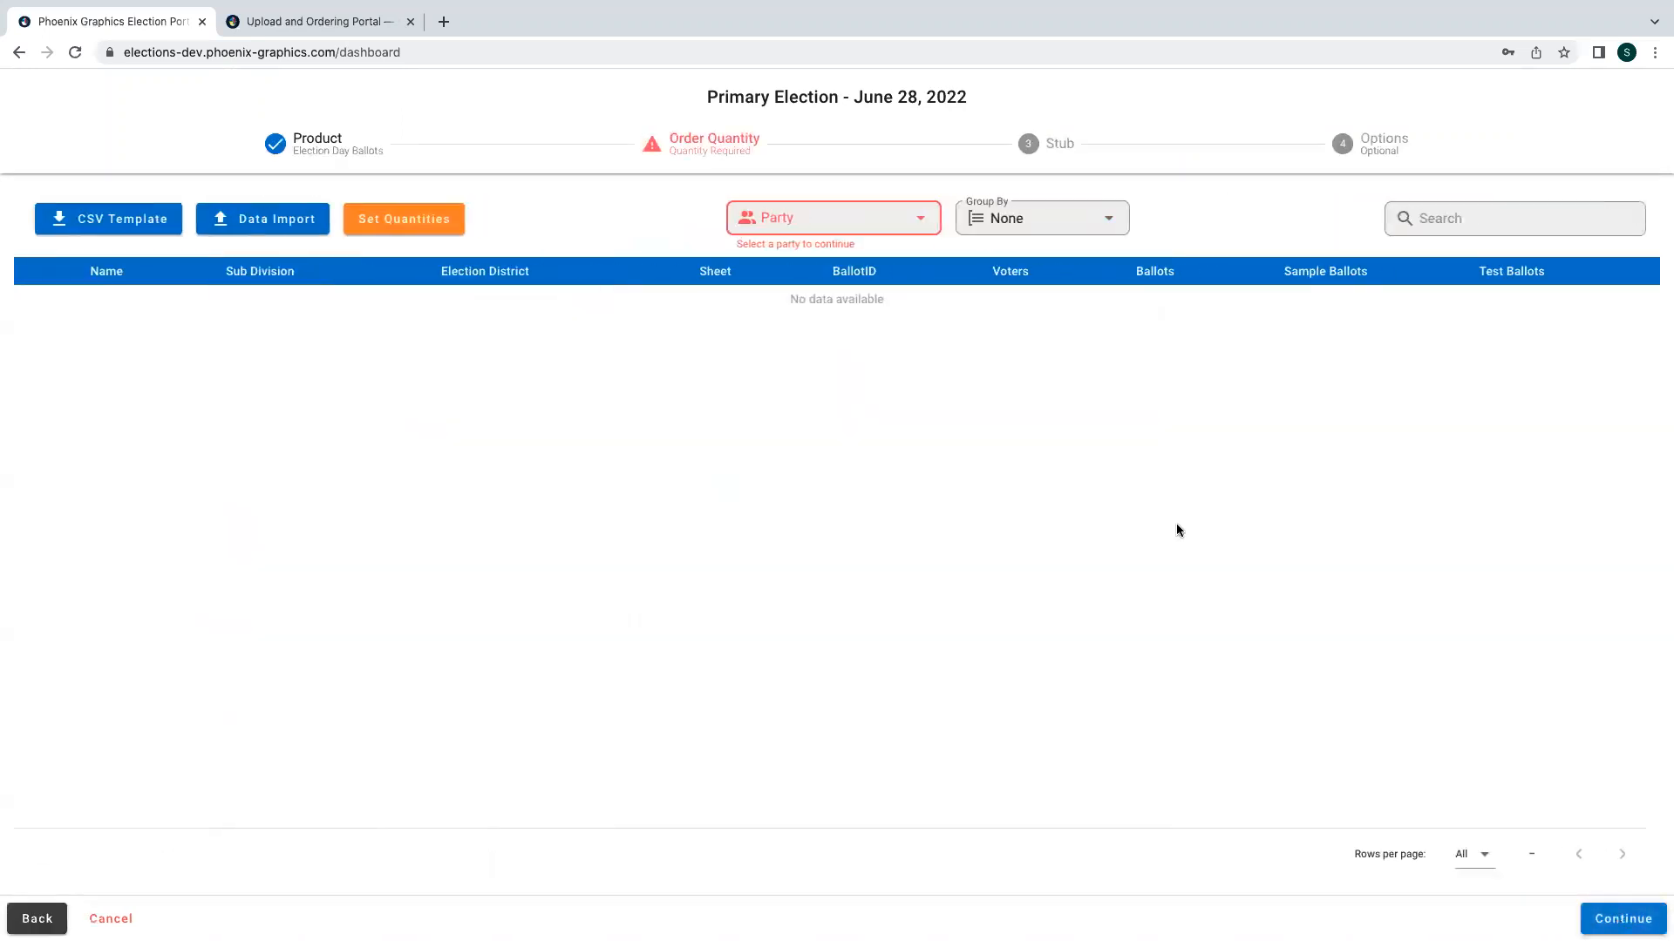
# - Choose the Democratic party for the order quantities
pyautogui.click(856, 219)
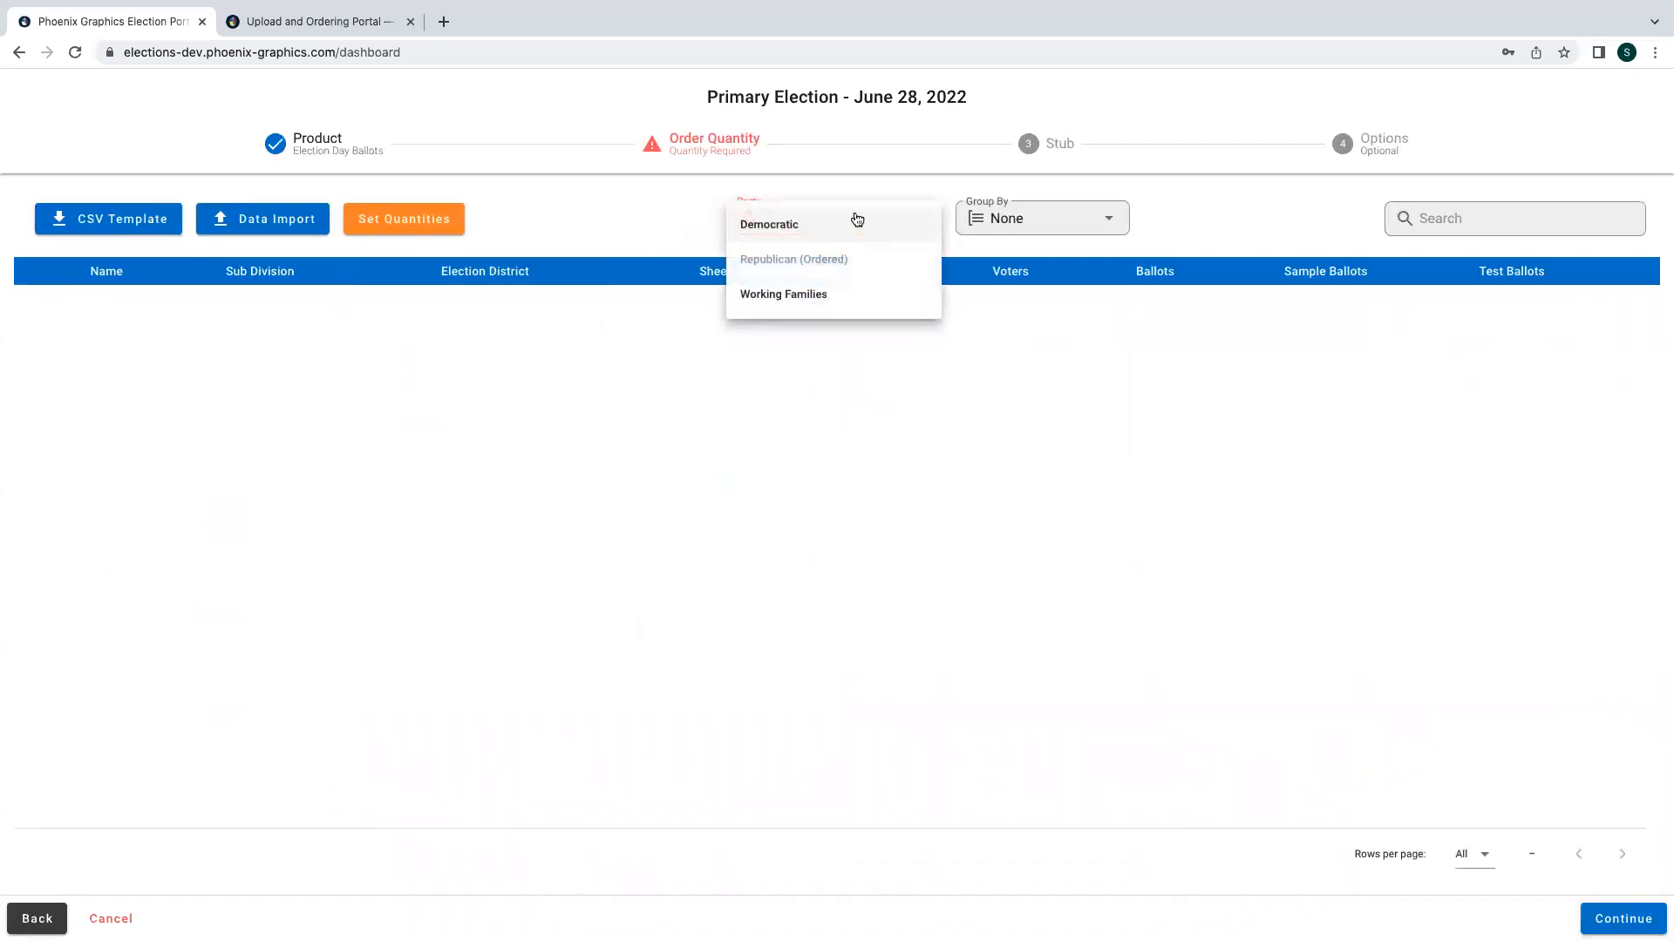
pyautogui.click(787, 229)
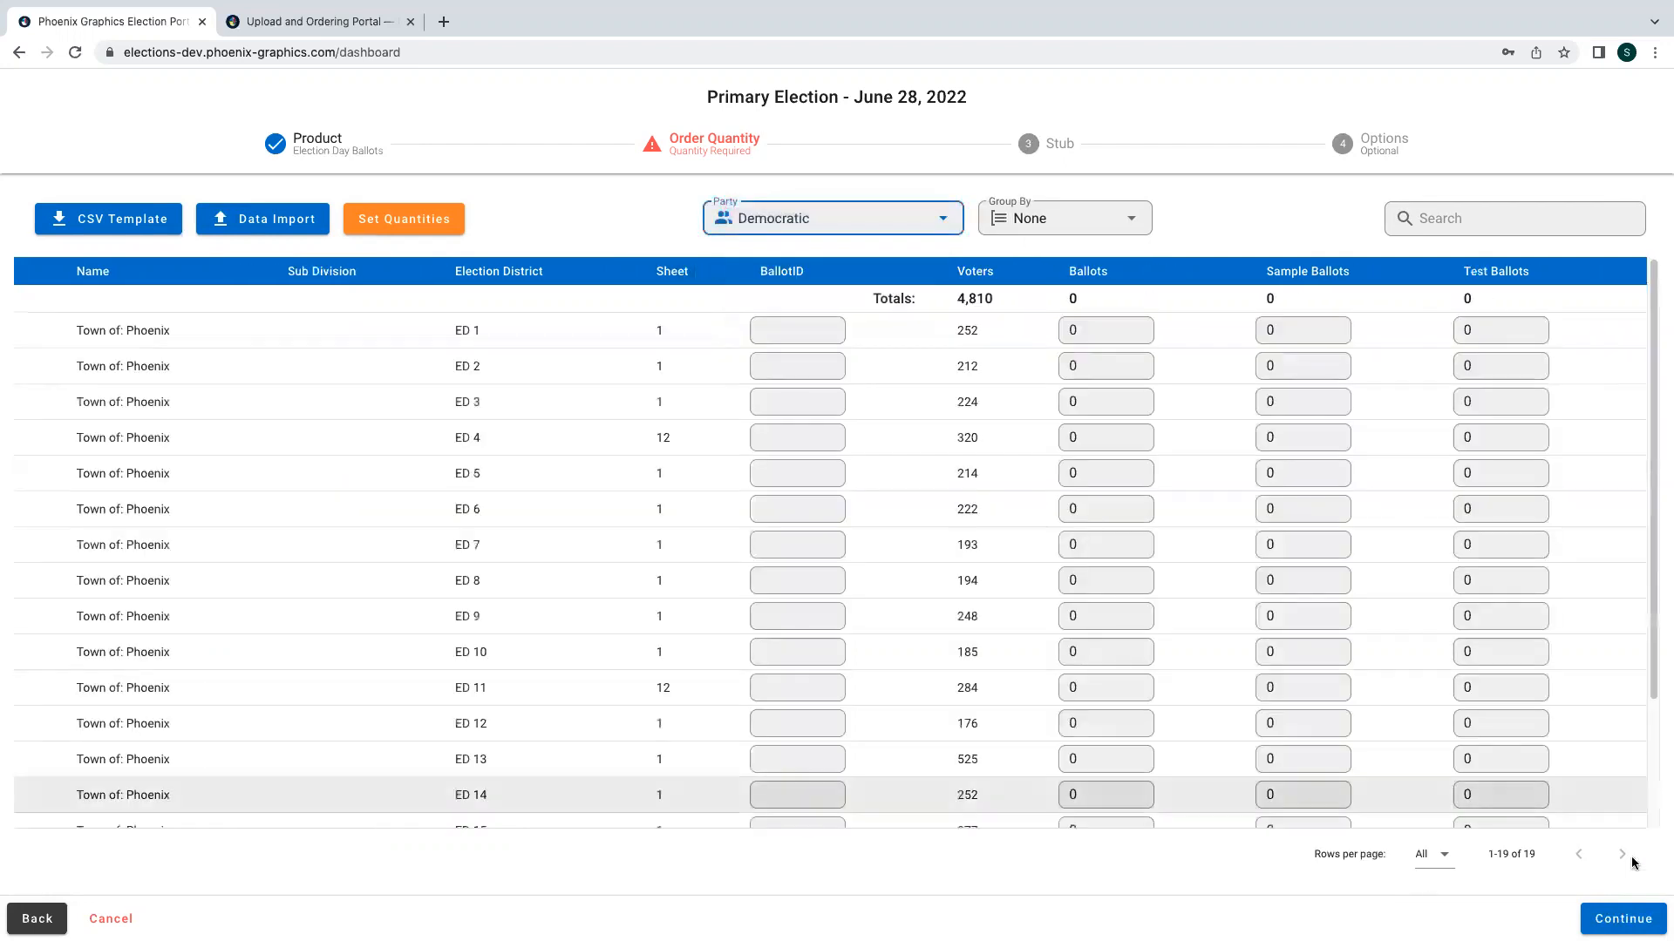
pyautogui.click(847, 208)
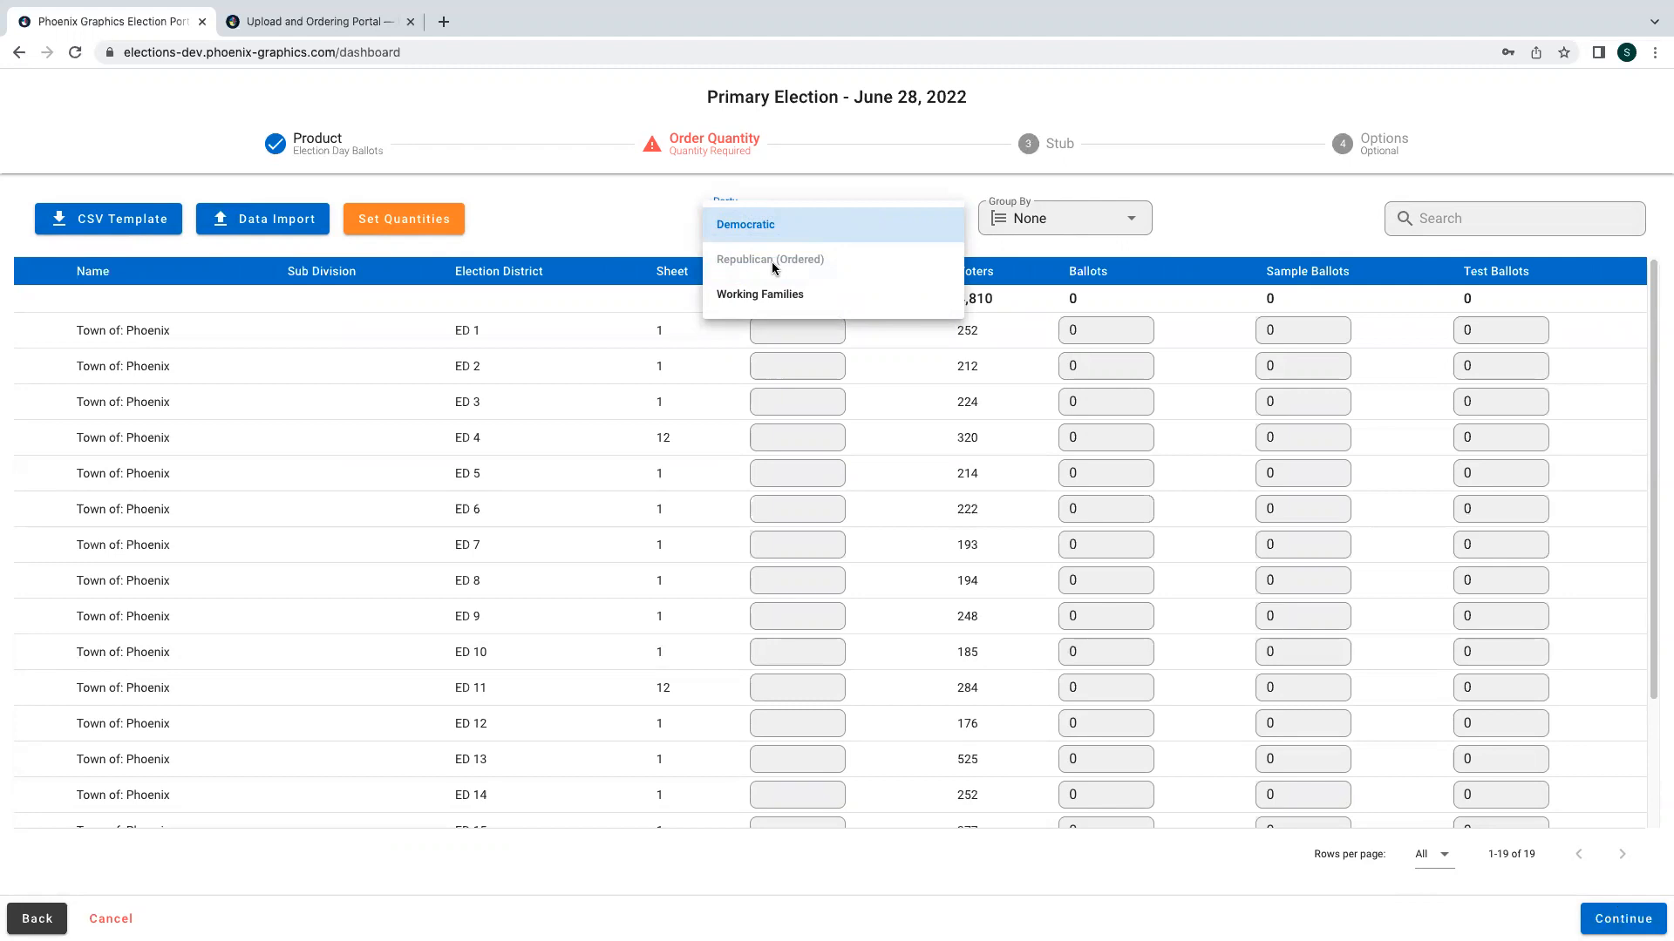
pyautogui.click(814, 224)
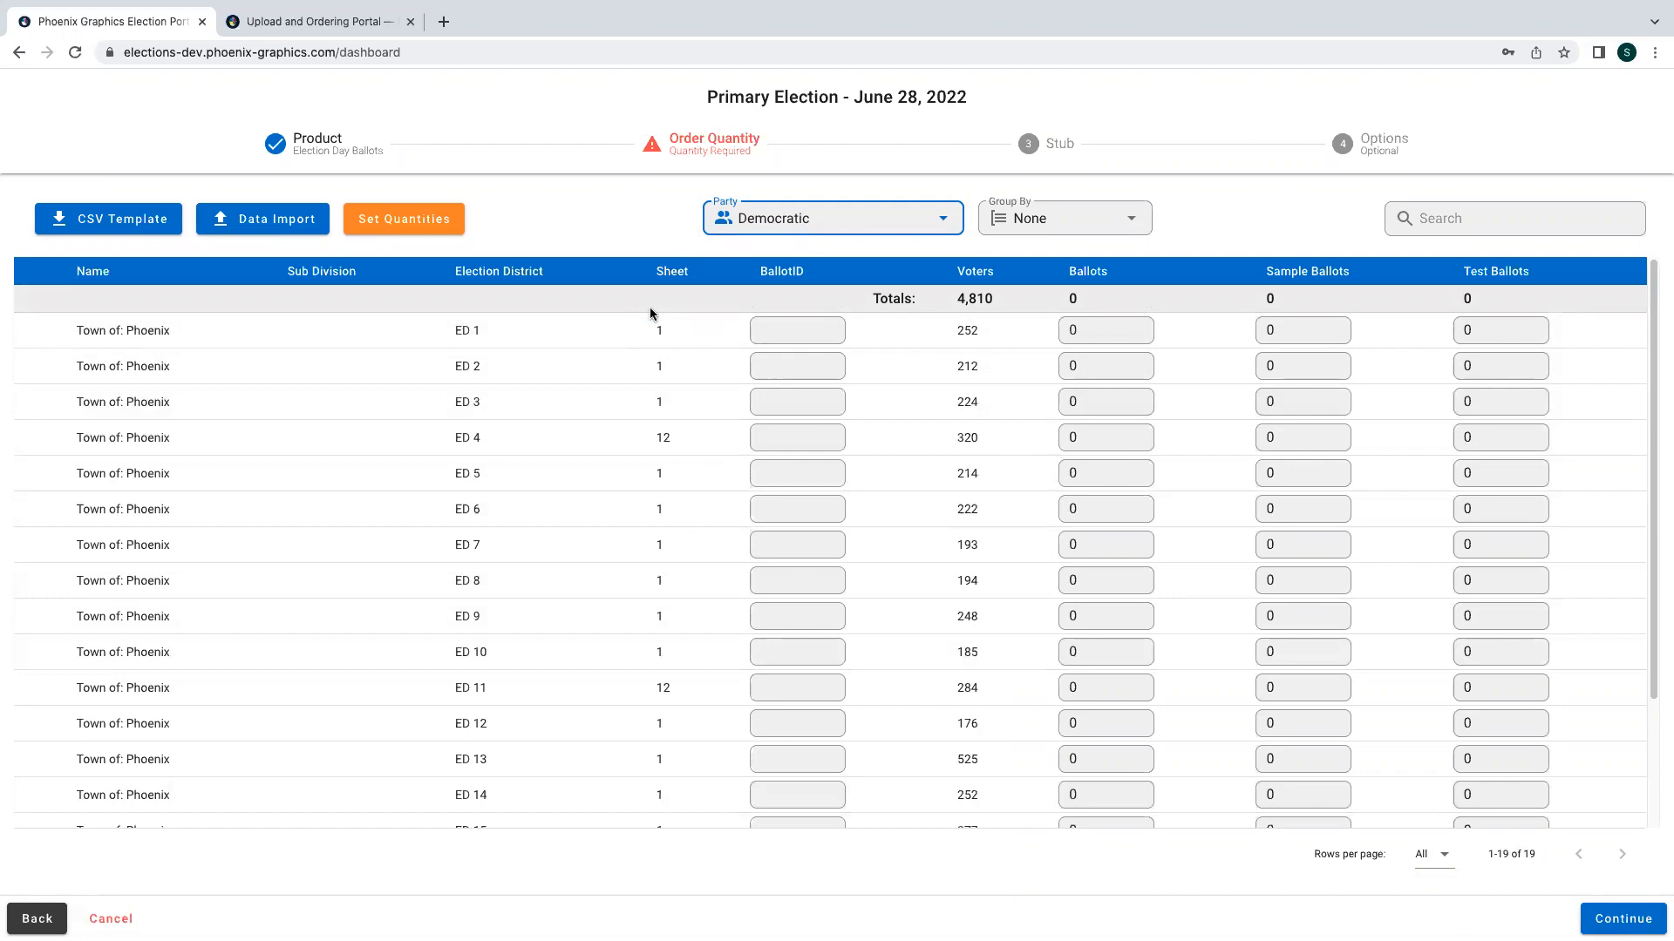
# - Download the CSV template, then import the EXAMPLE election order template CSV as the quantity data
pyautogui.click(104, 217)
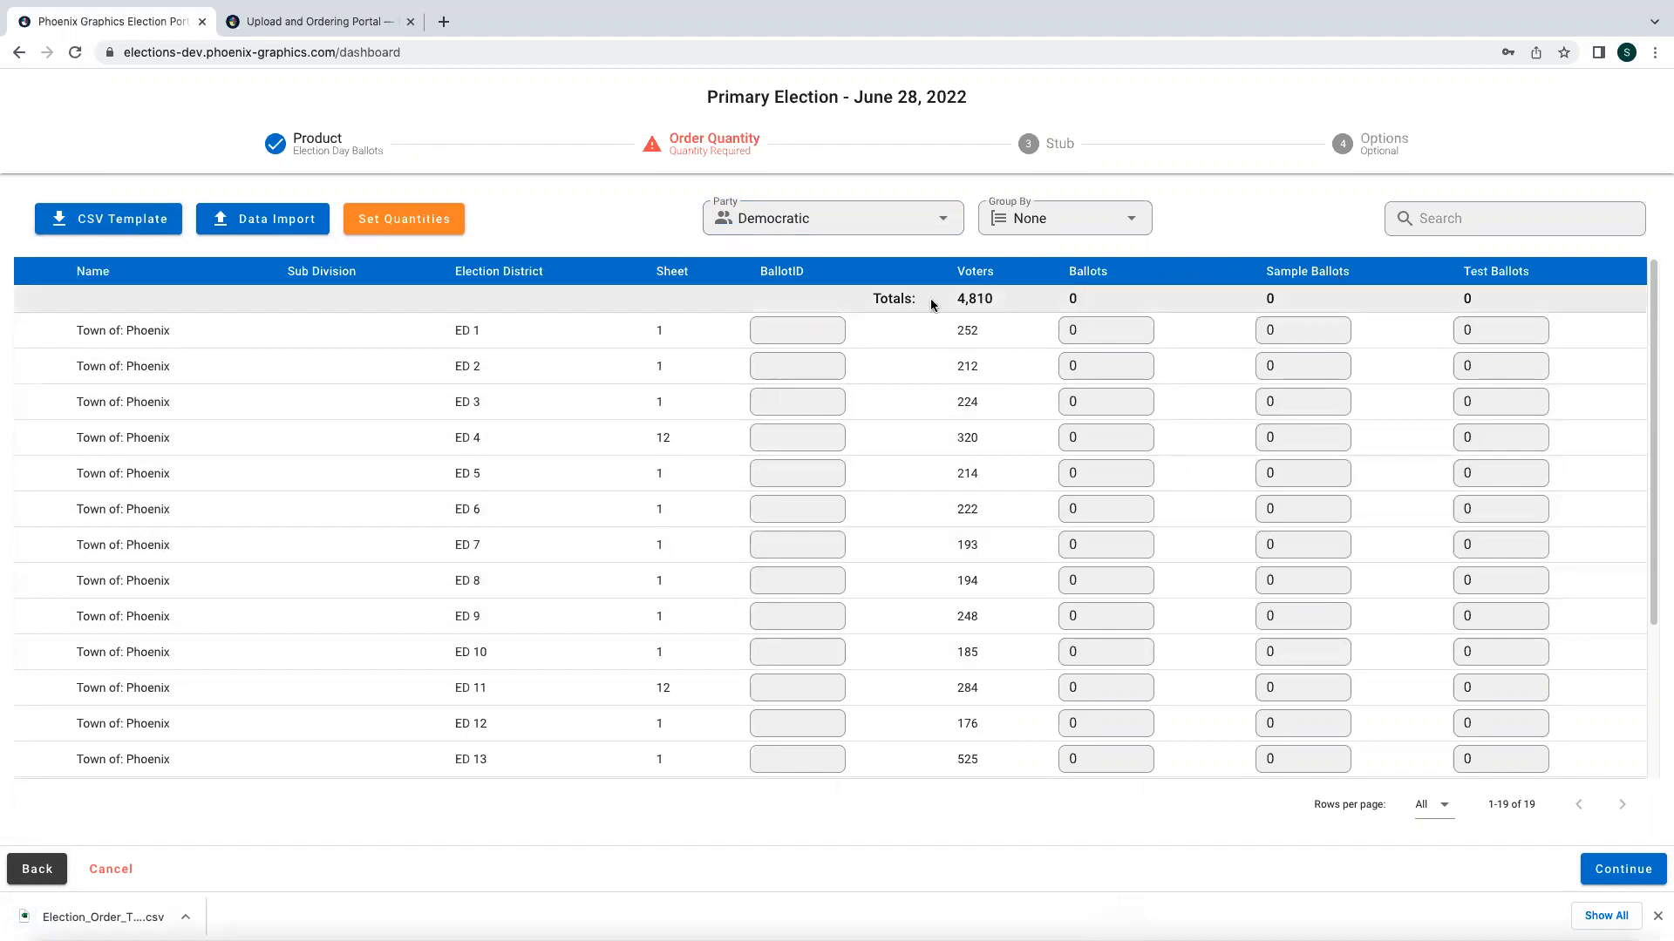
pyautogui.click(255, 223)
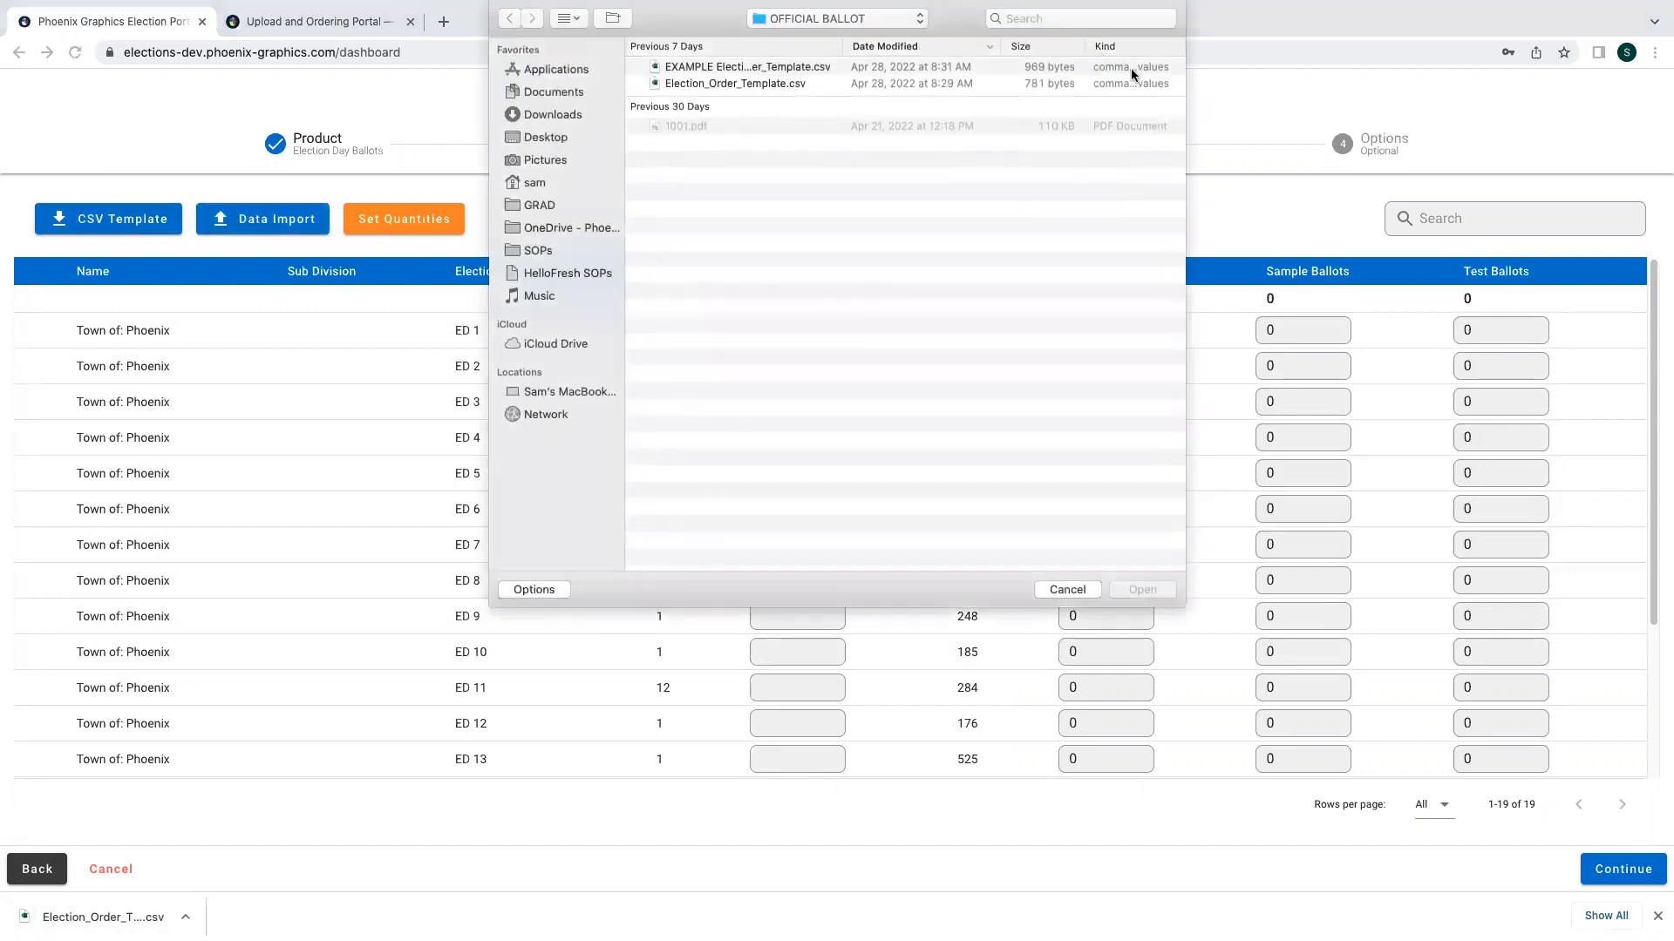
pyautogui.click(1102, 69)
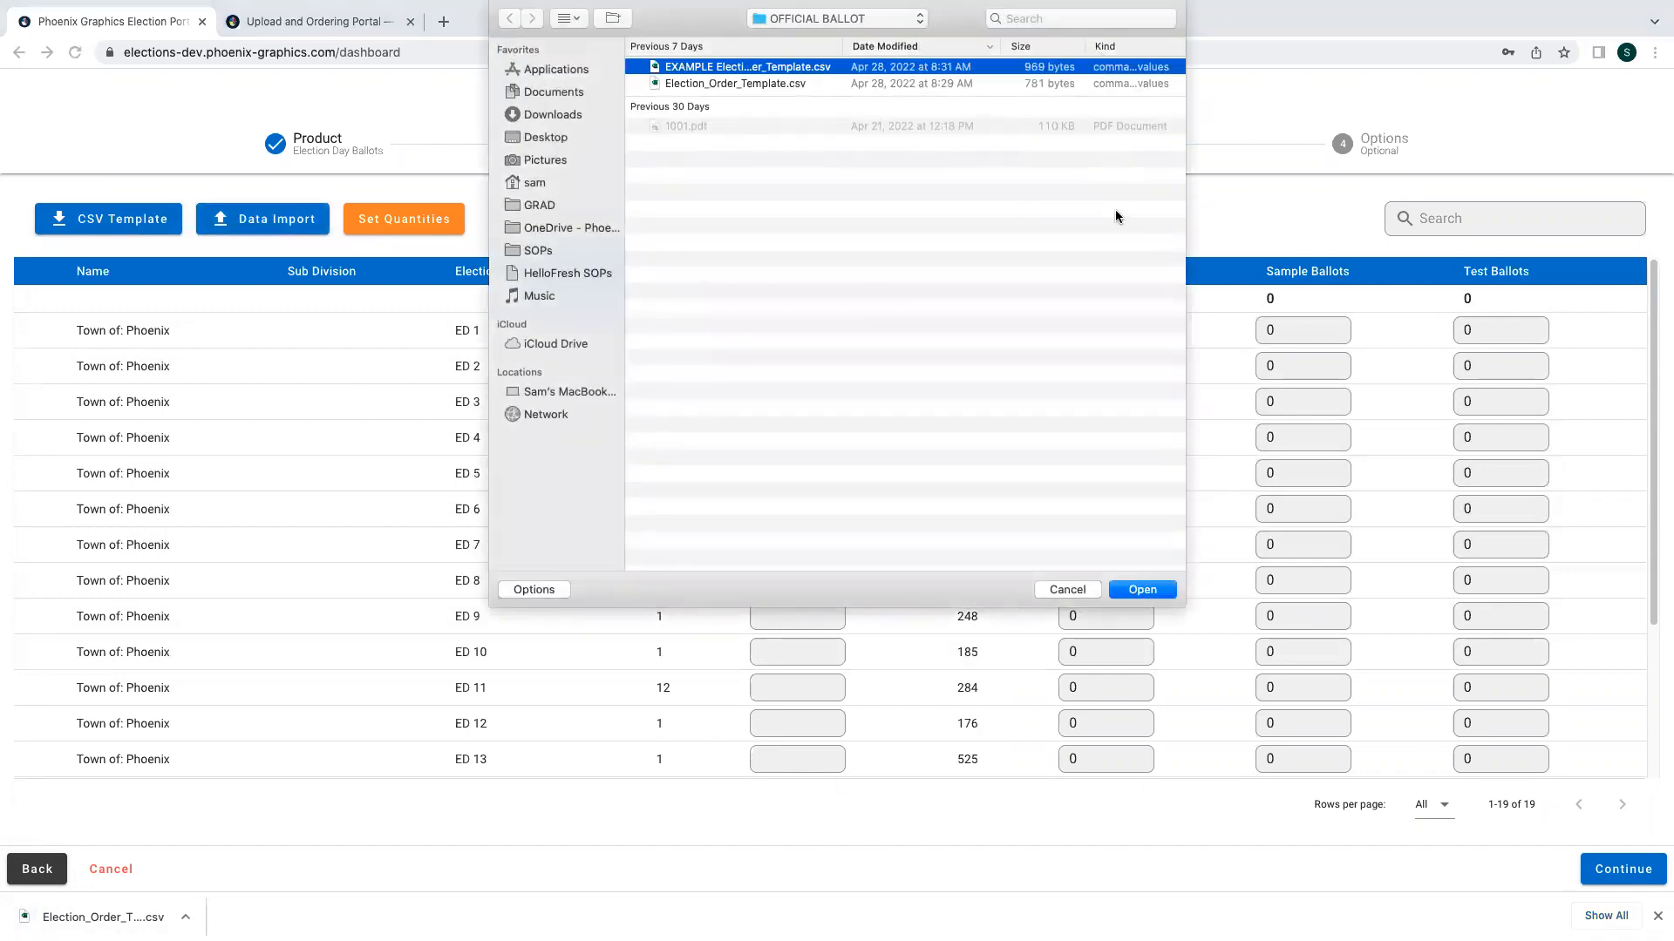
pyautogui.click(1143, 590)
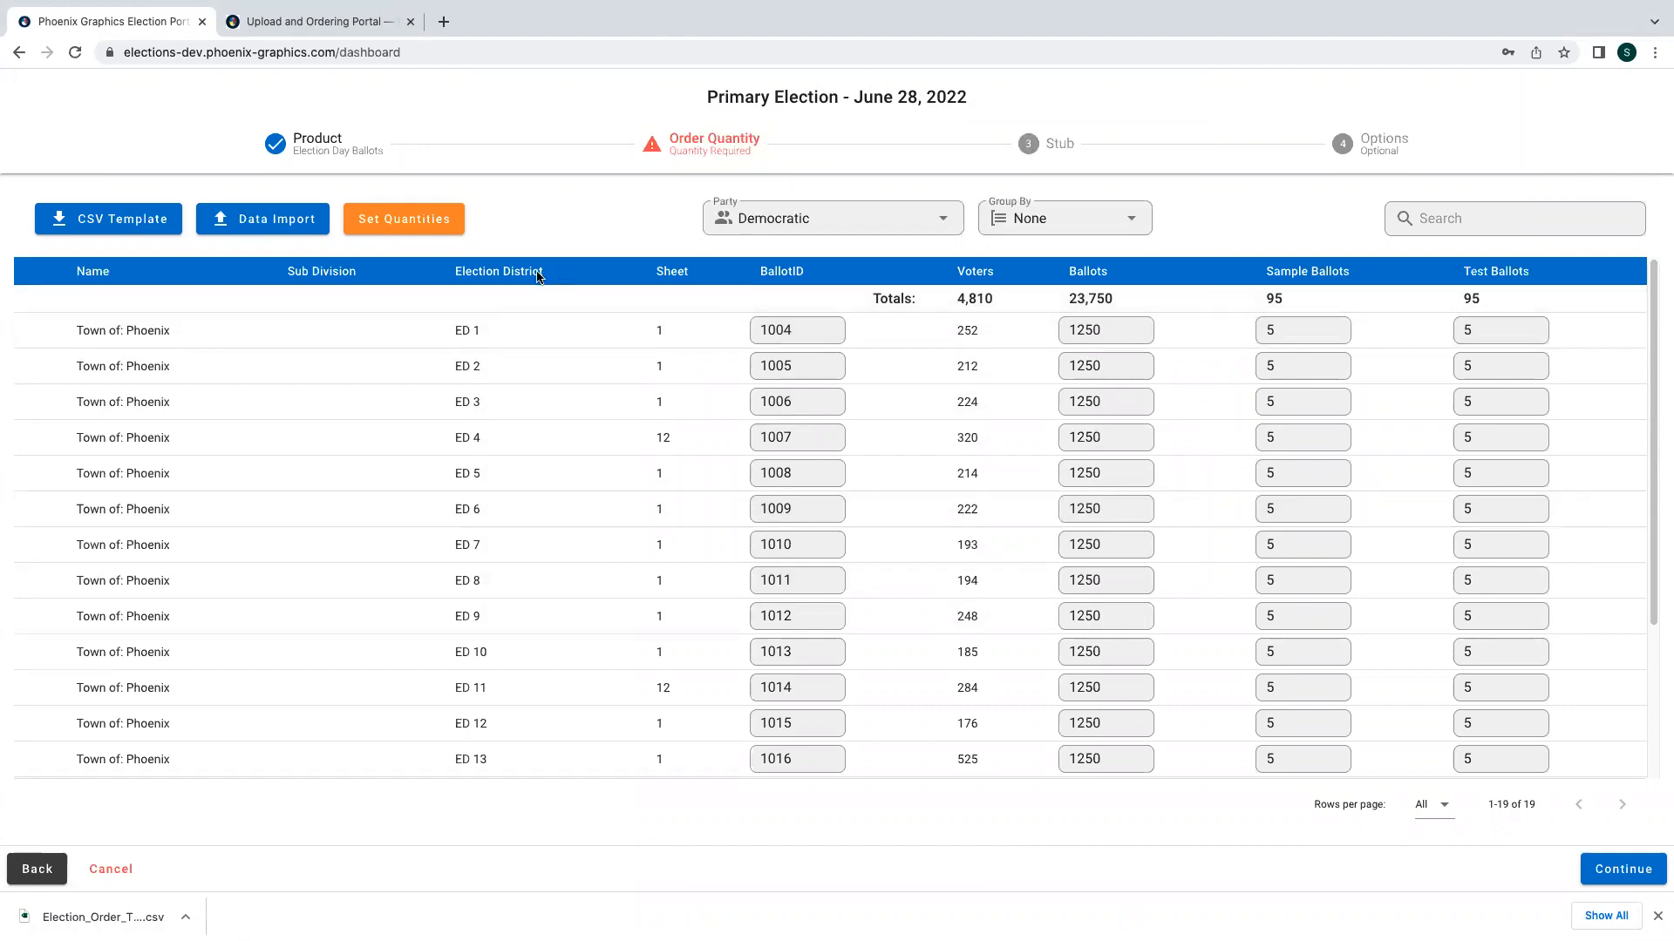
# - Set quantities to 110 percent ballots, 5 sample ballots each and 10 test ballots each for all districts
pyautogui.click(386, 222)
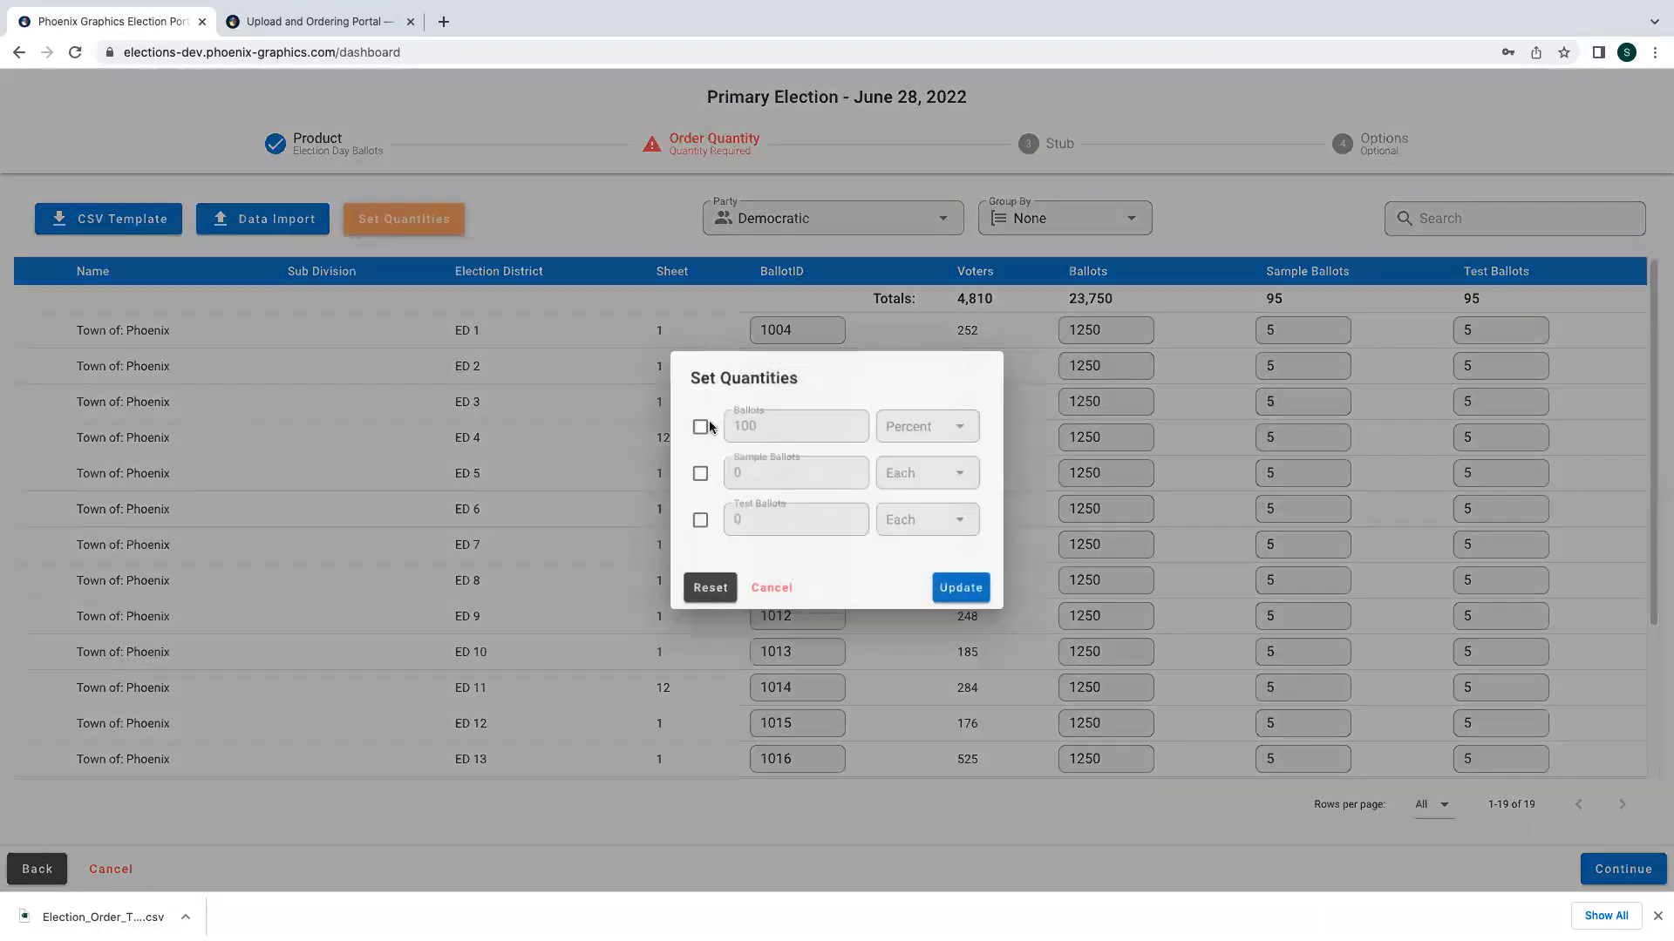
pyautogui.click(707, 427)
pyautogui.click(763, 424)
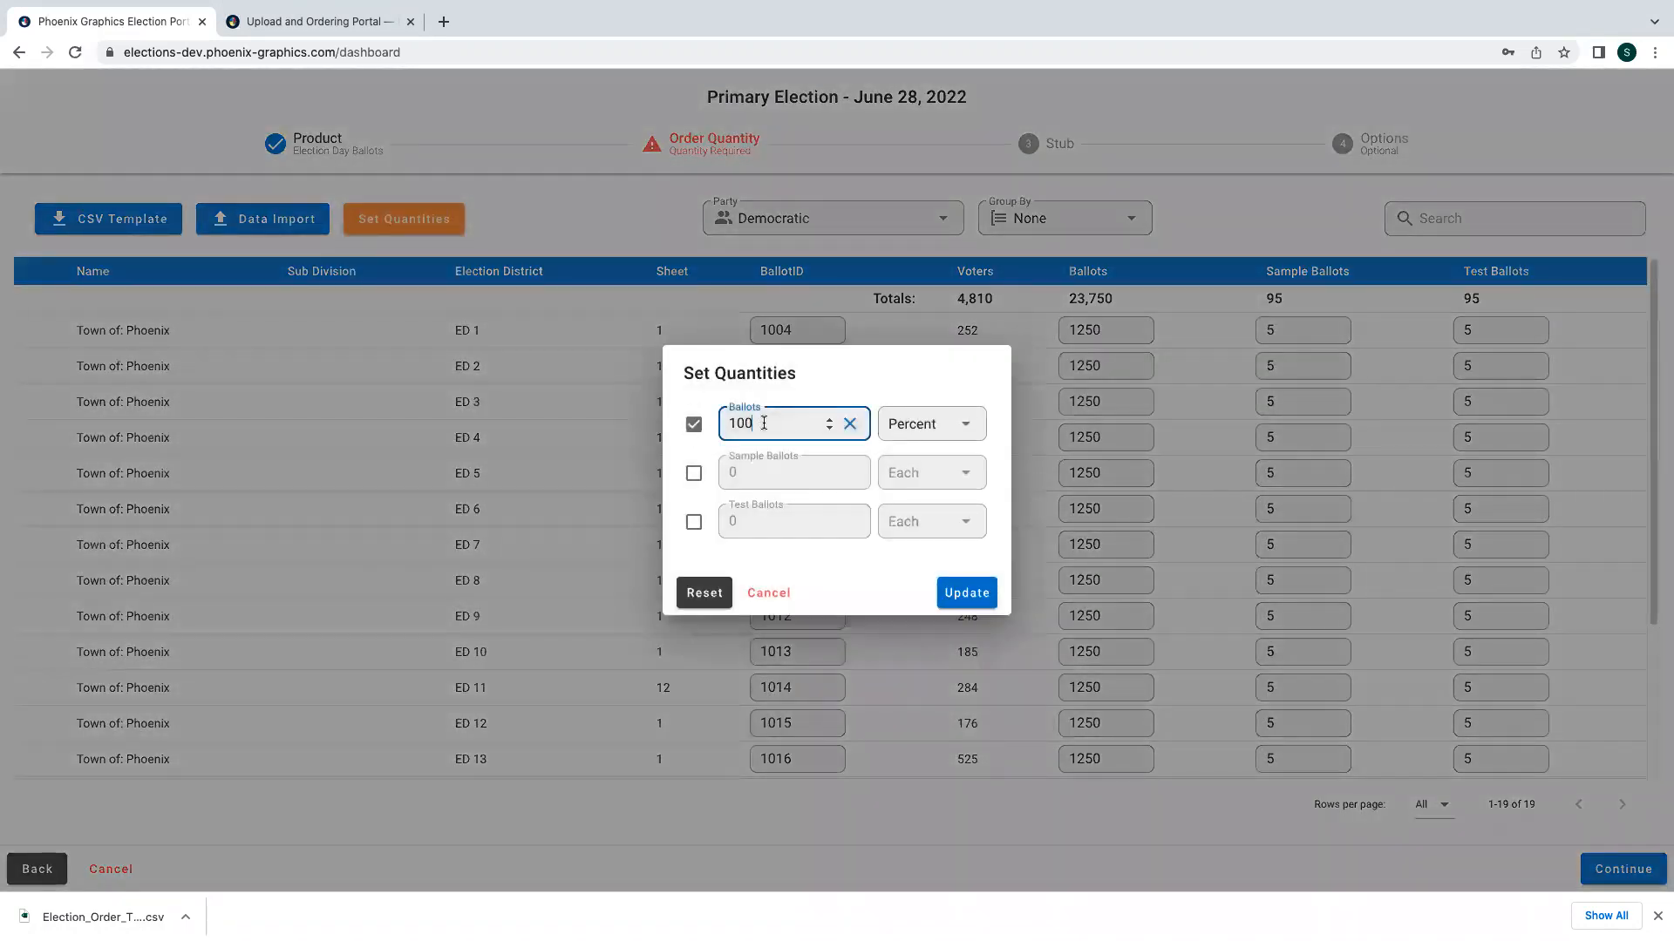
pyautogui.press('BackSpace')
pyautogui.press('BackSpace')
pyautogui.write('10')
pyautogui.click(694, 474)
pyautogui.click(694, 523)
pyautogui.doubleClick(732, 472)
pyautogui.write('5')
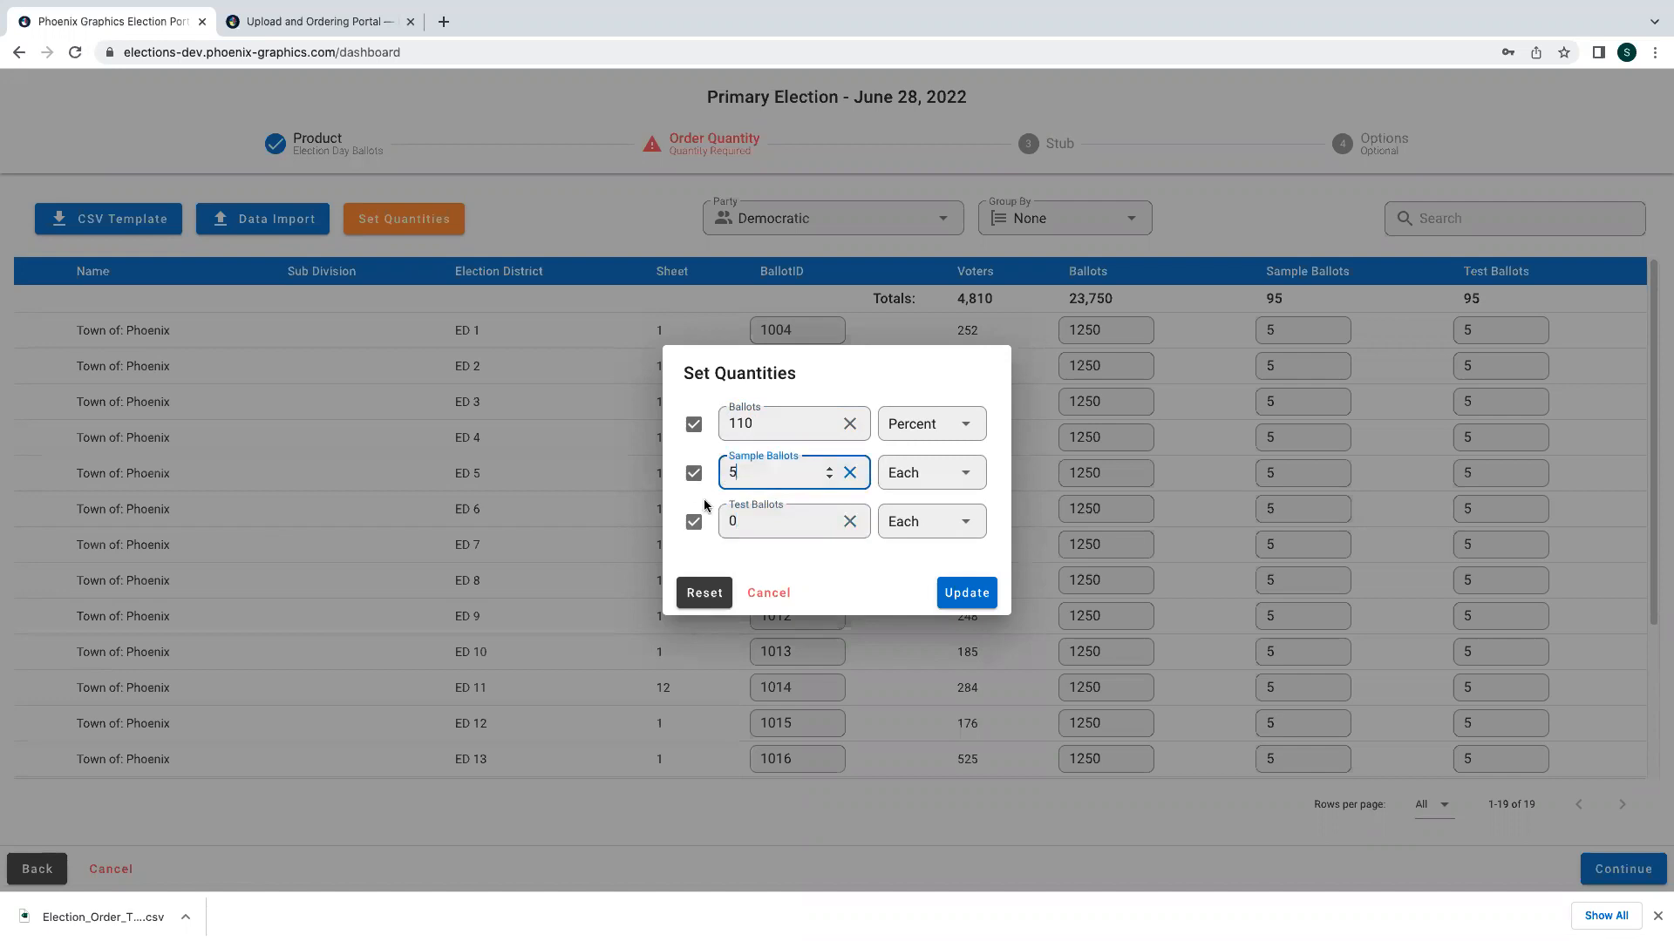
pyautogui.moveTo(741, 522); pyautogui.dragTo(683, 526)
pyautogui.write('10')
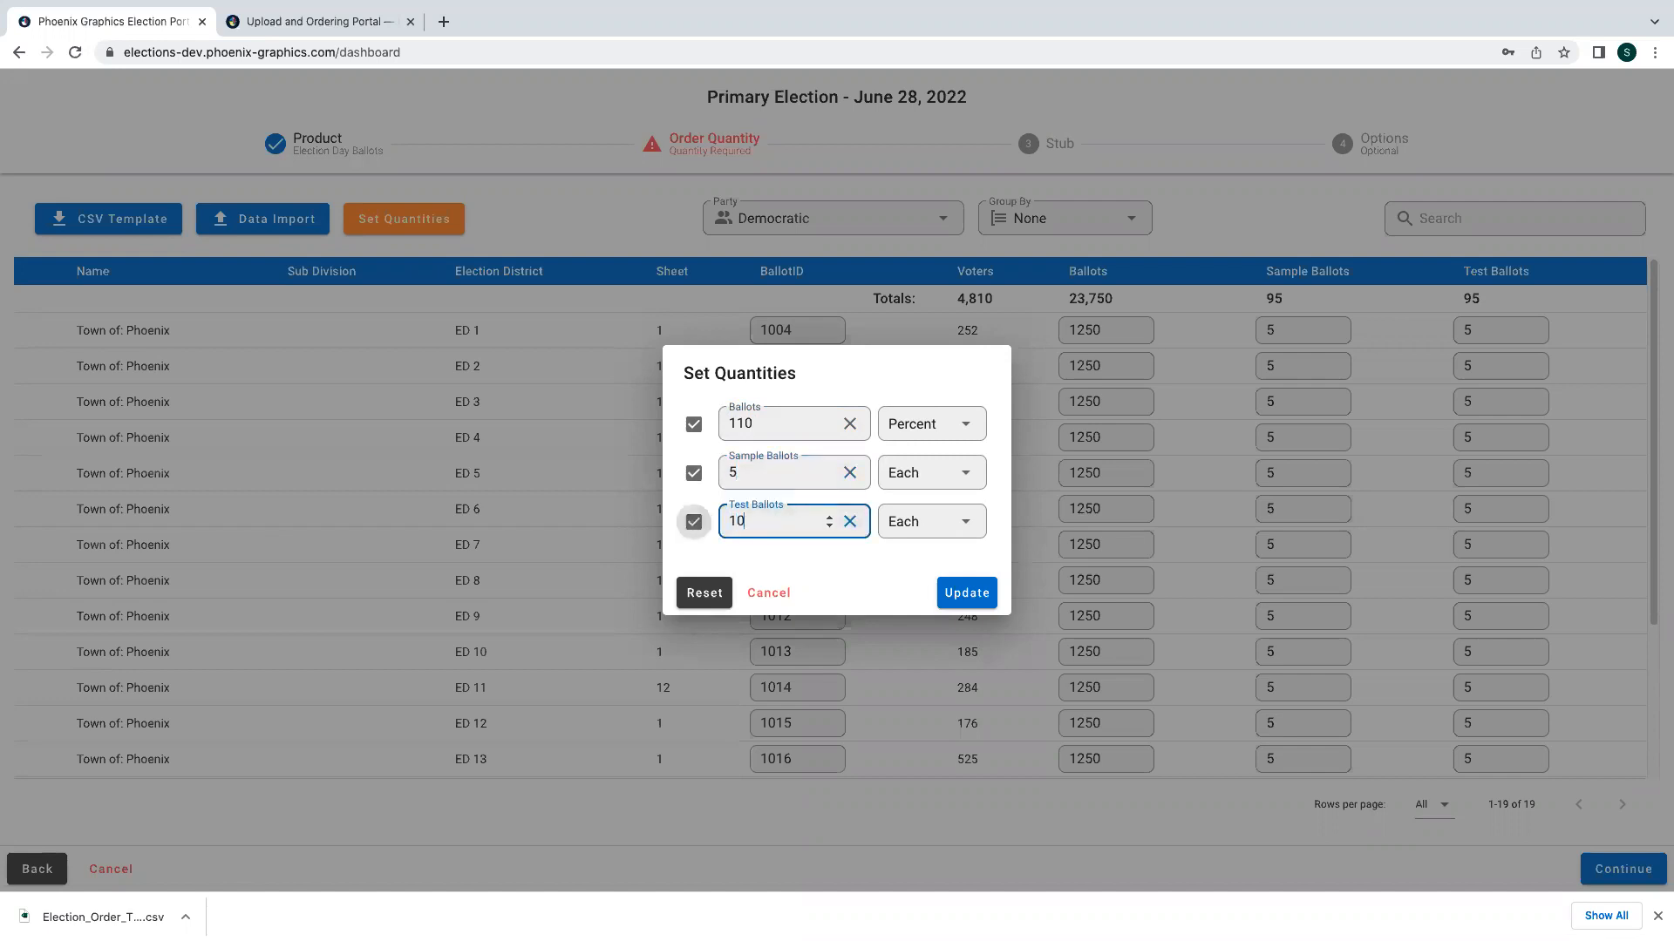
pyautogui.click(966, 593)
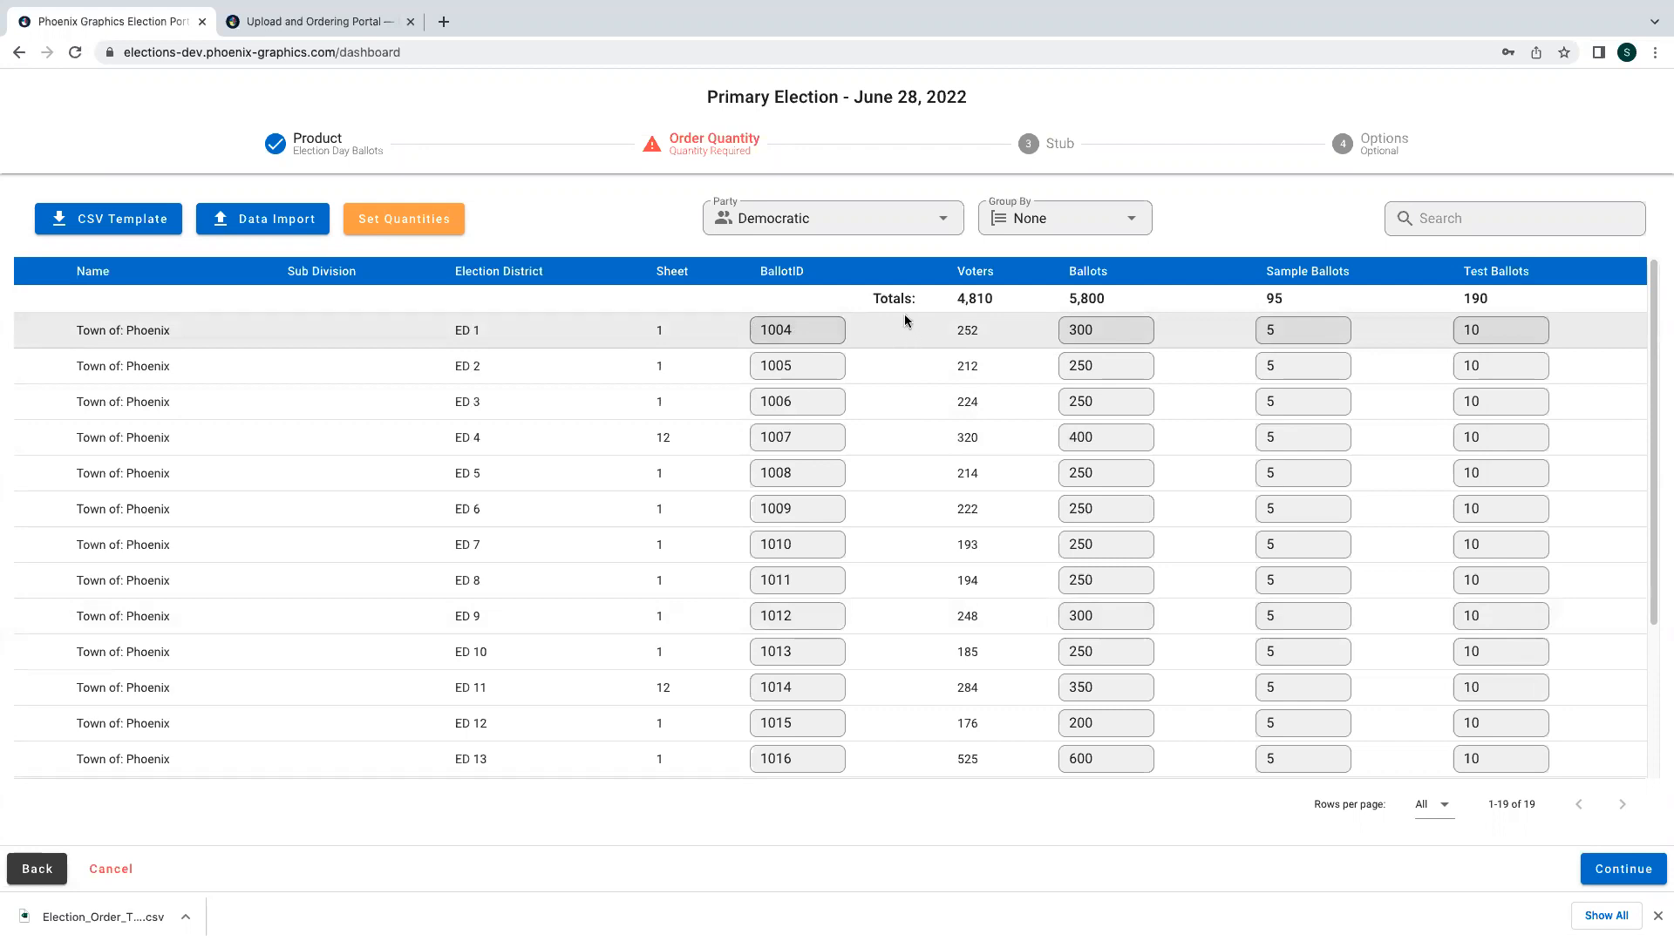
# - Approve the stub content with AFFIDAVIT and EMERGENCY checkboxes and add the item to the cart
pyautogui.click(1600, 865)
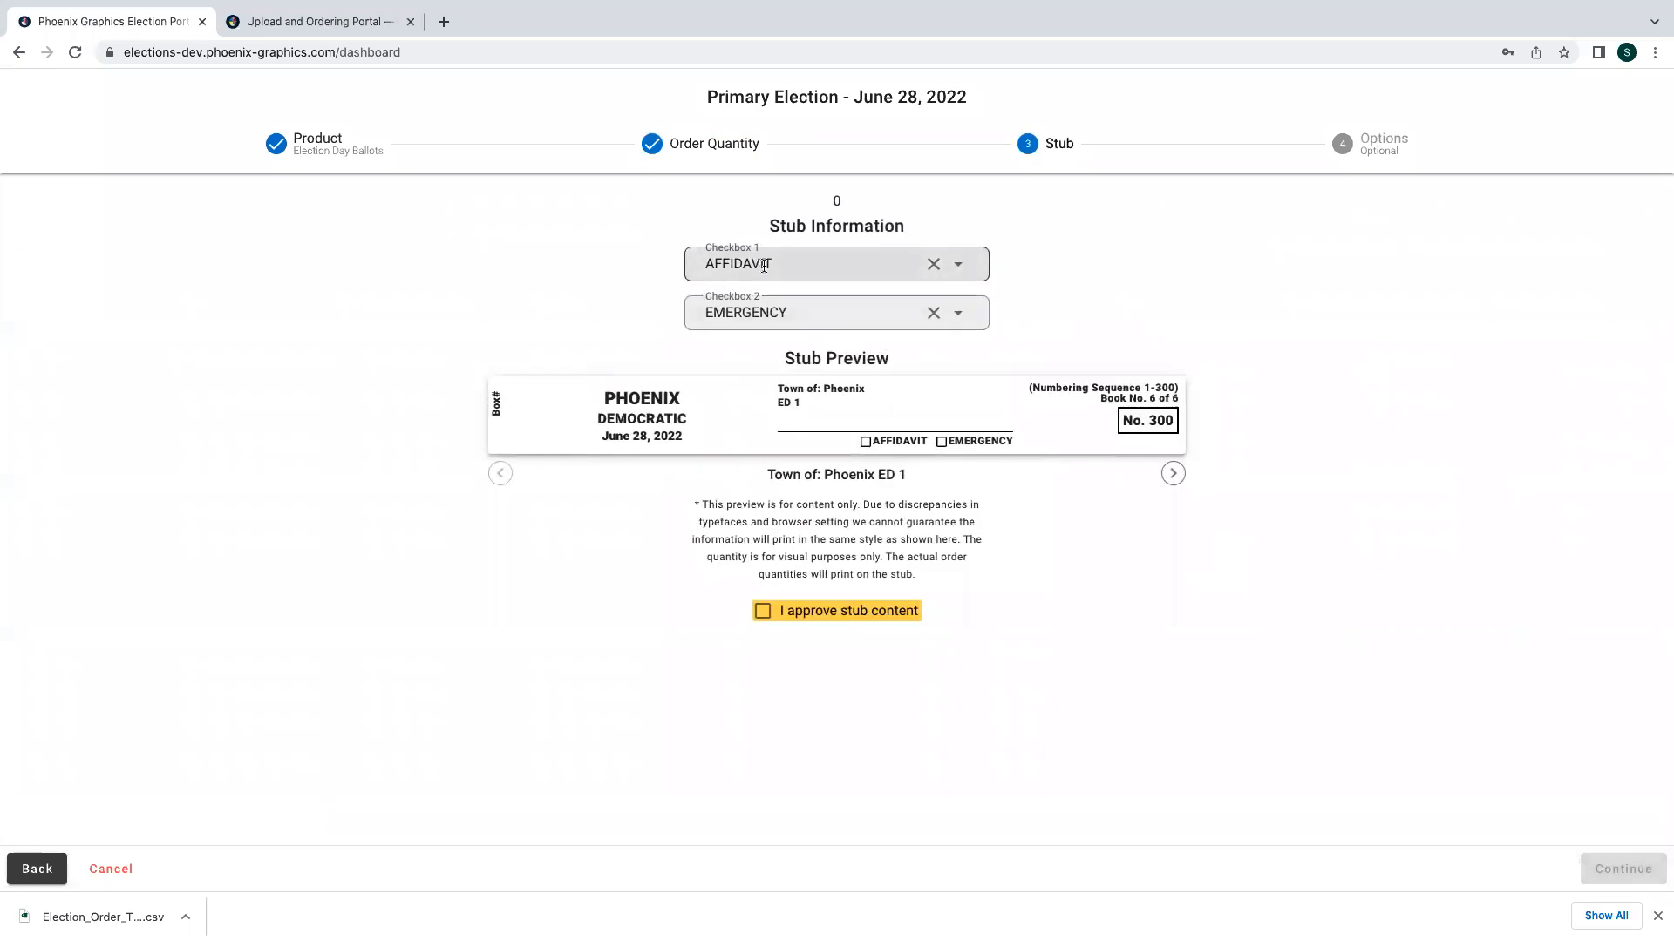
pyautogui.click(772, 266)
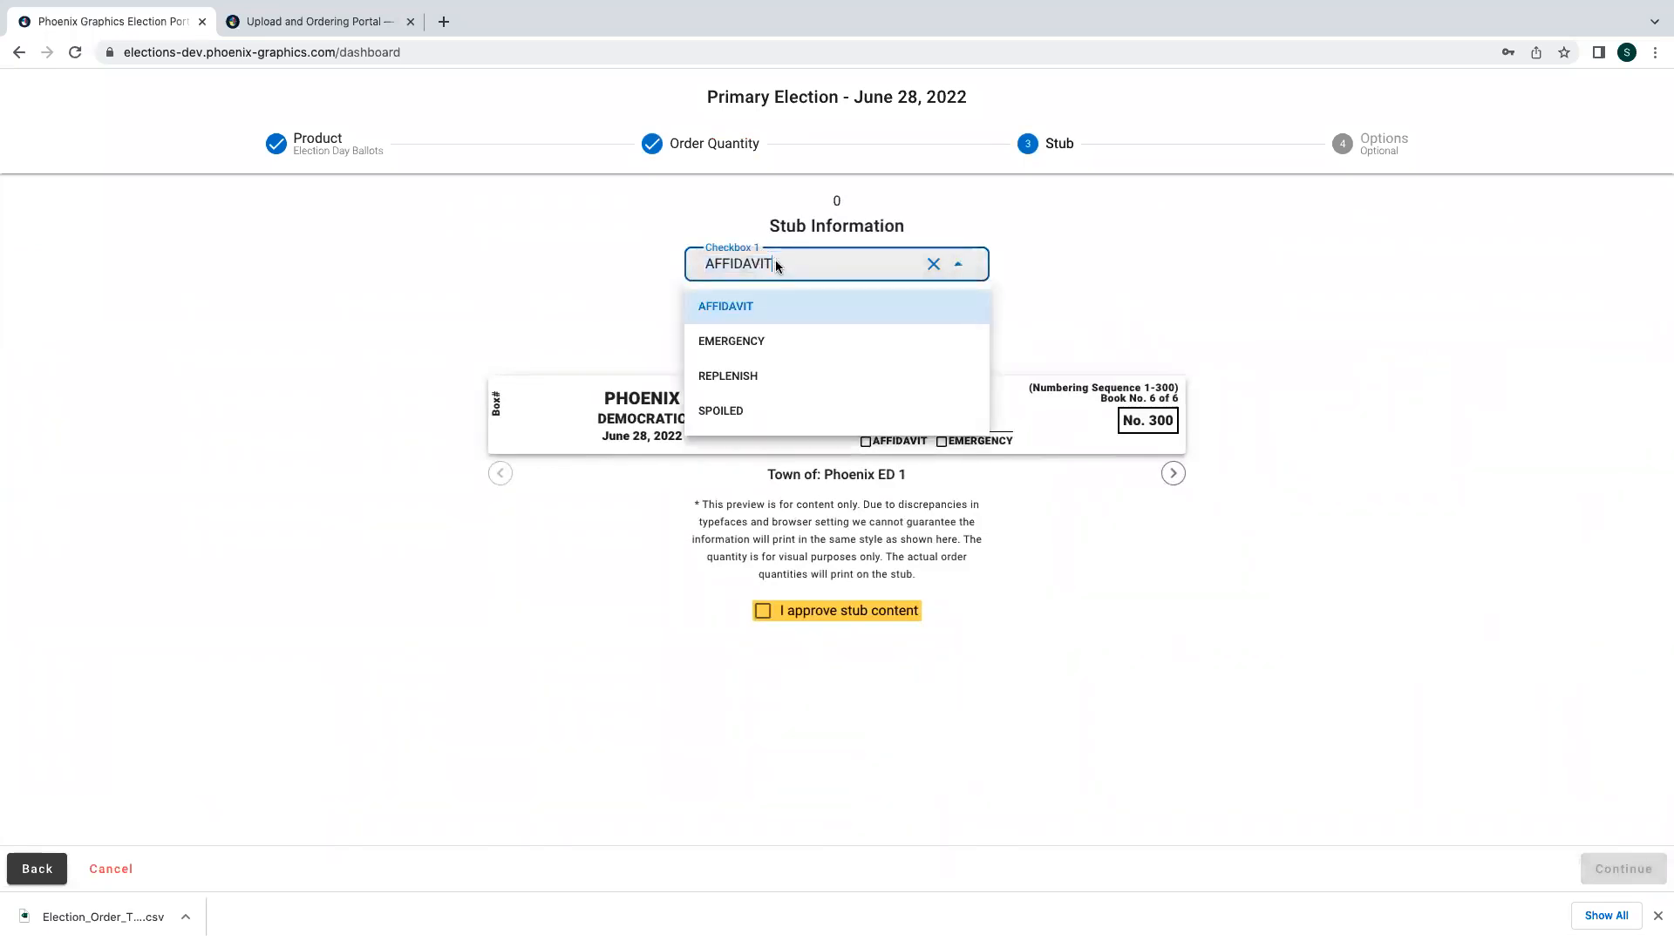
pyautogui.click(1046, 362)
pyautogui.click(762, 611)
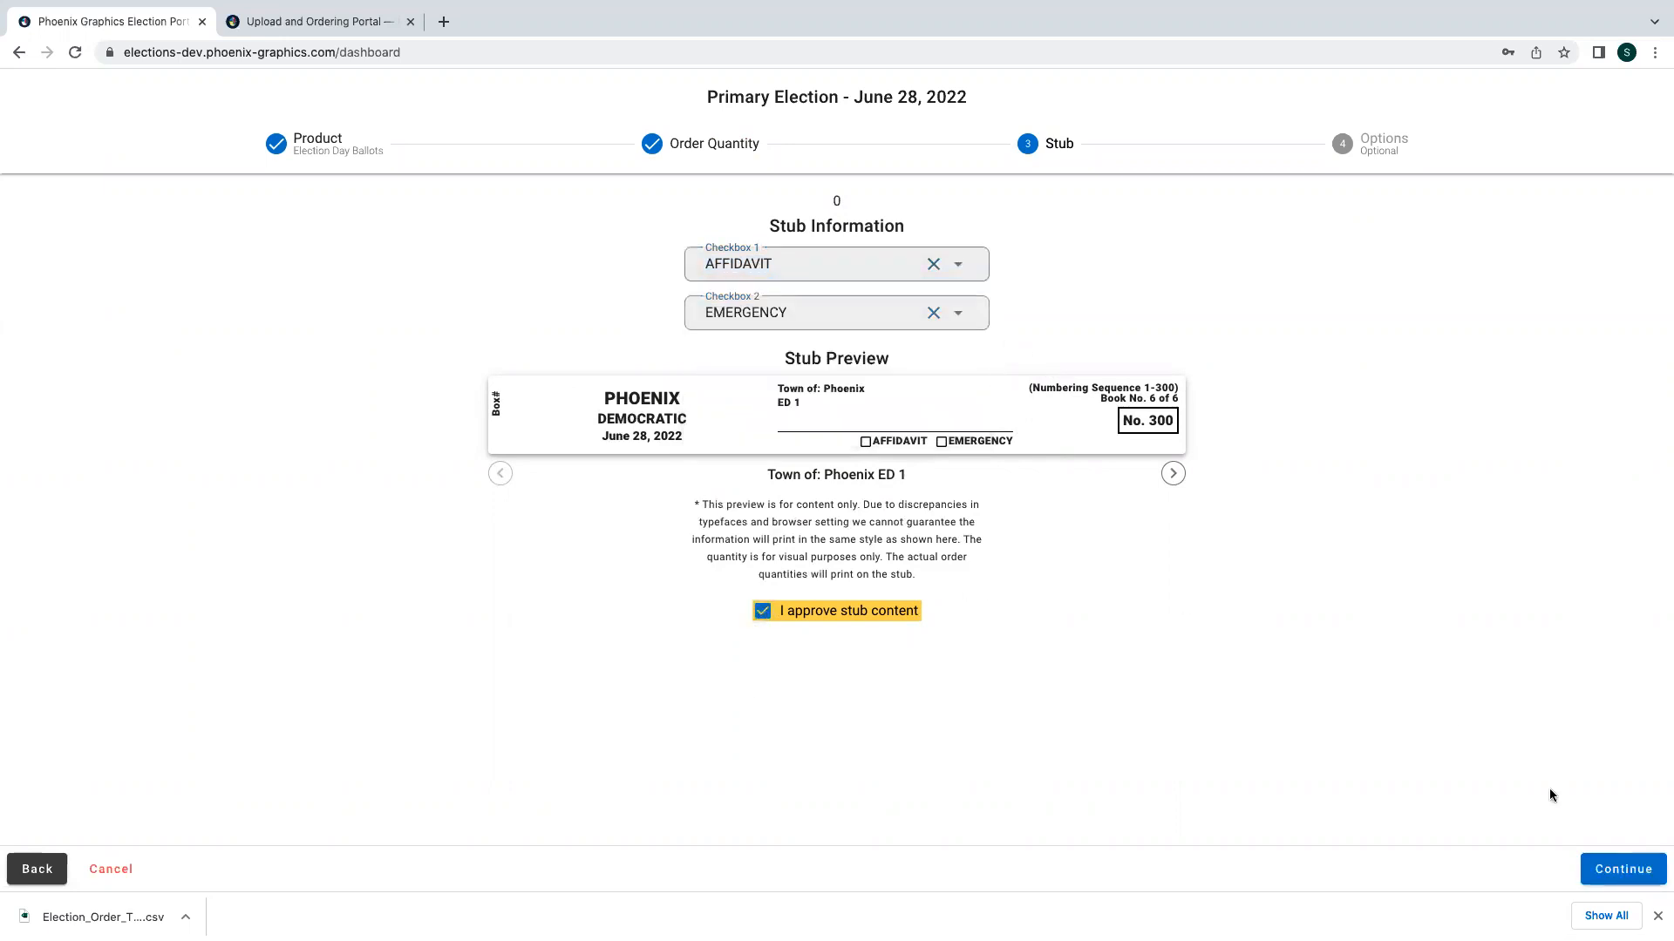
pyautogui.click(1614, 860)
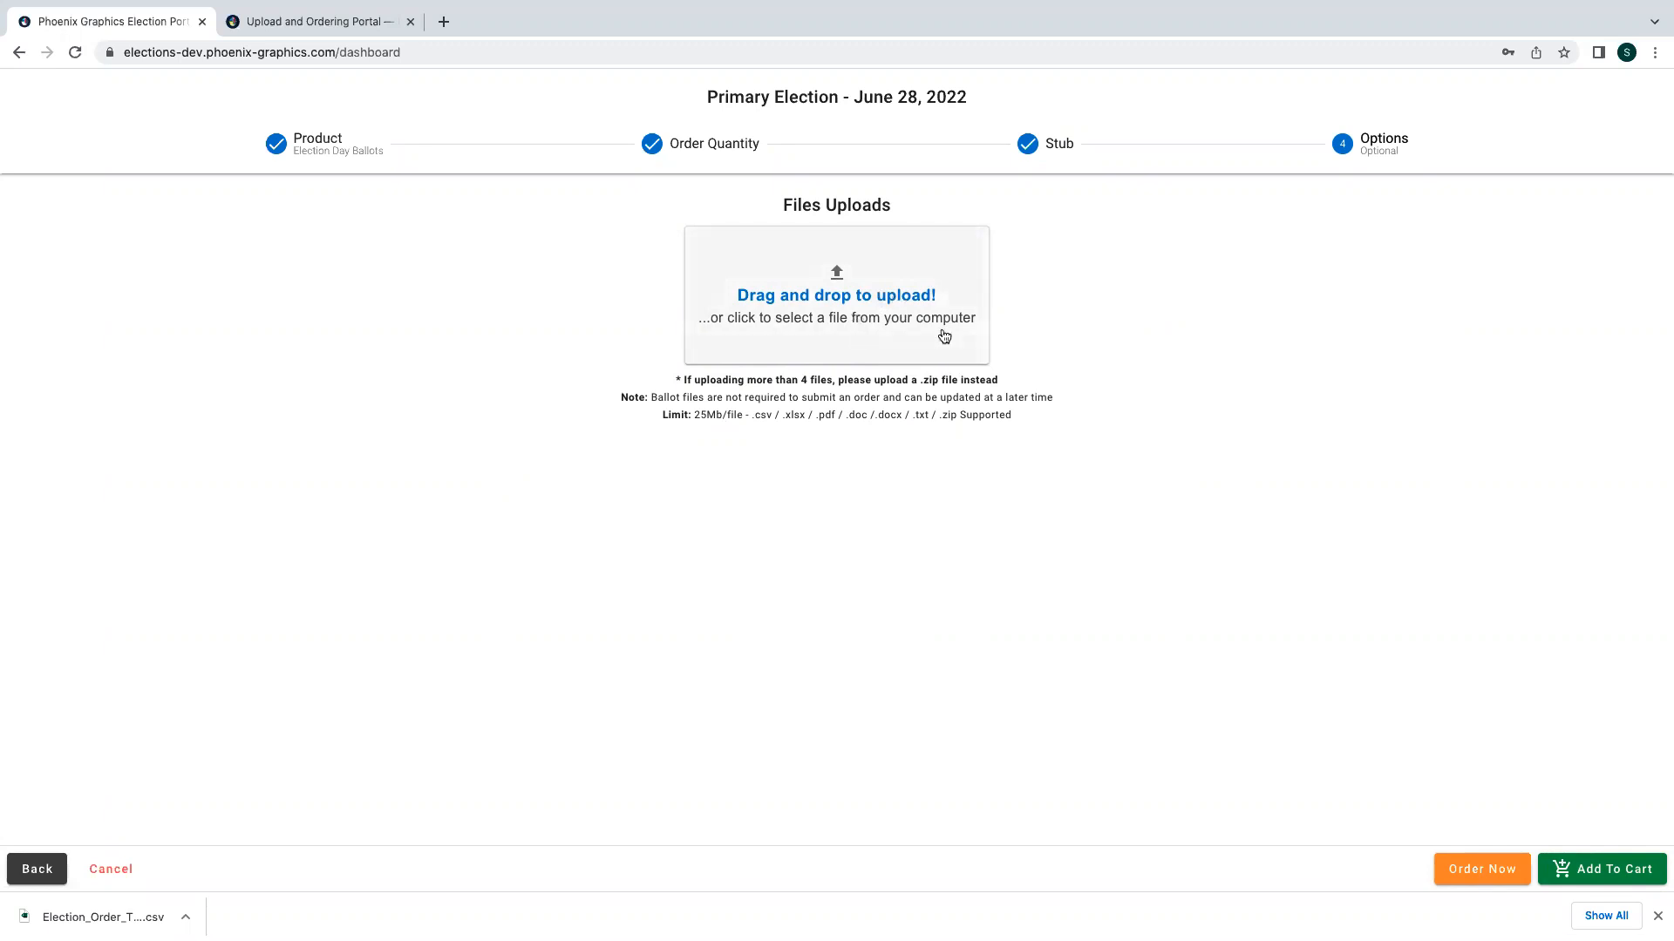
pyautogui.click(1597, 880)
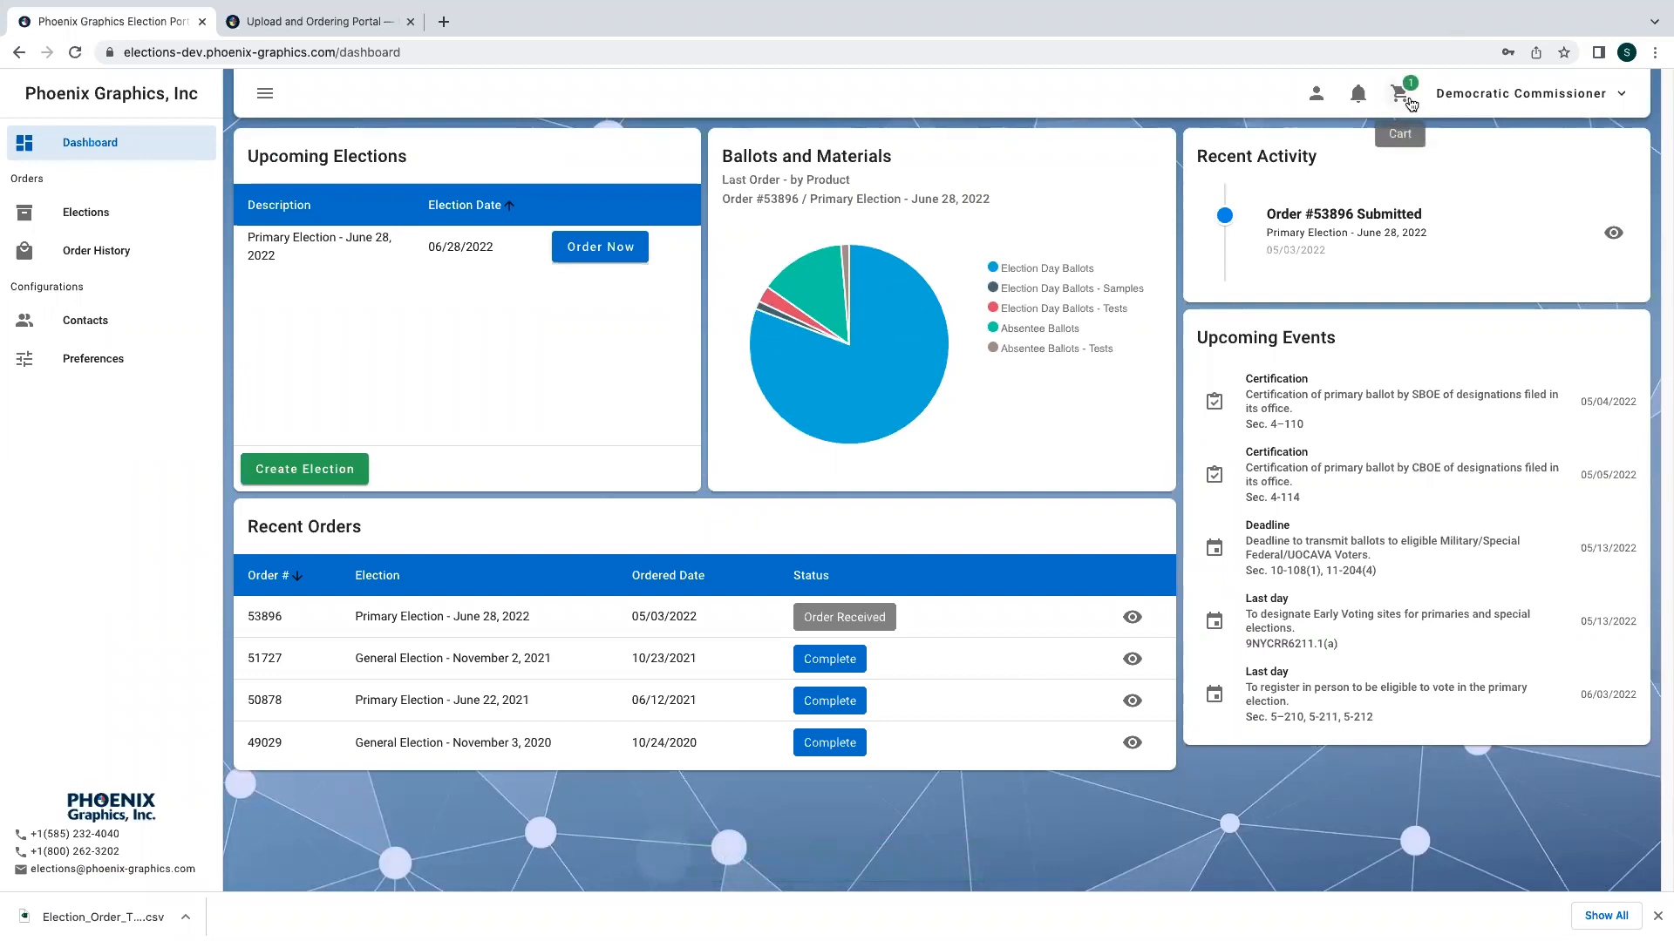
pyautogui.click(1359, 104)
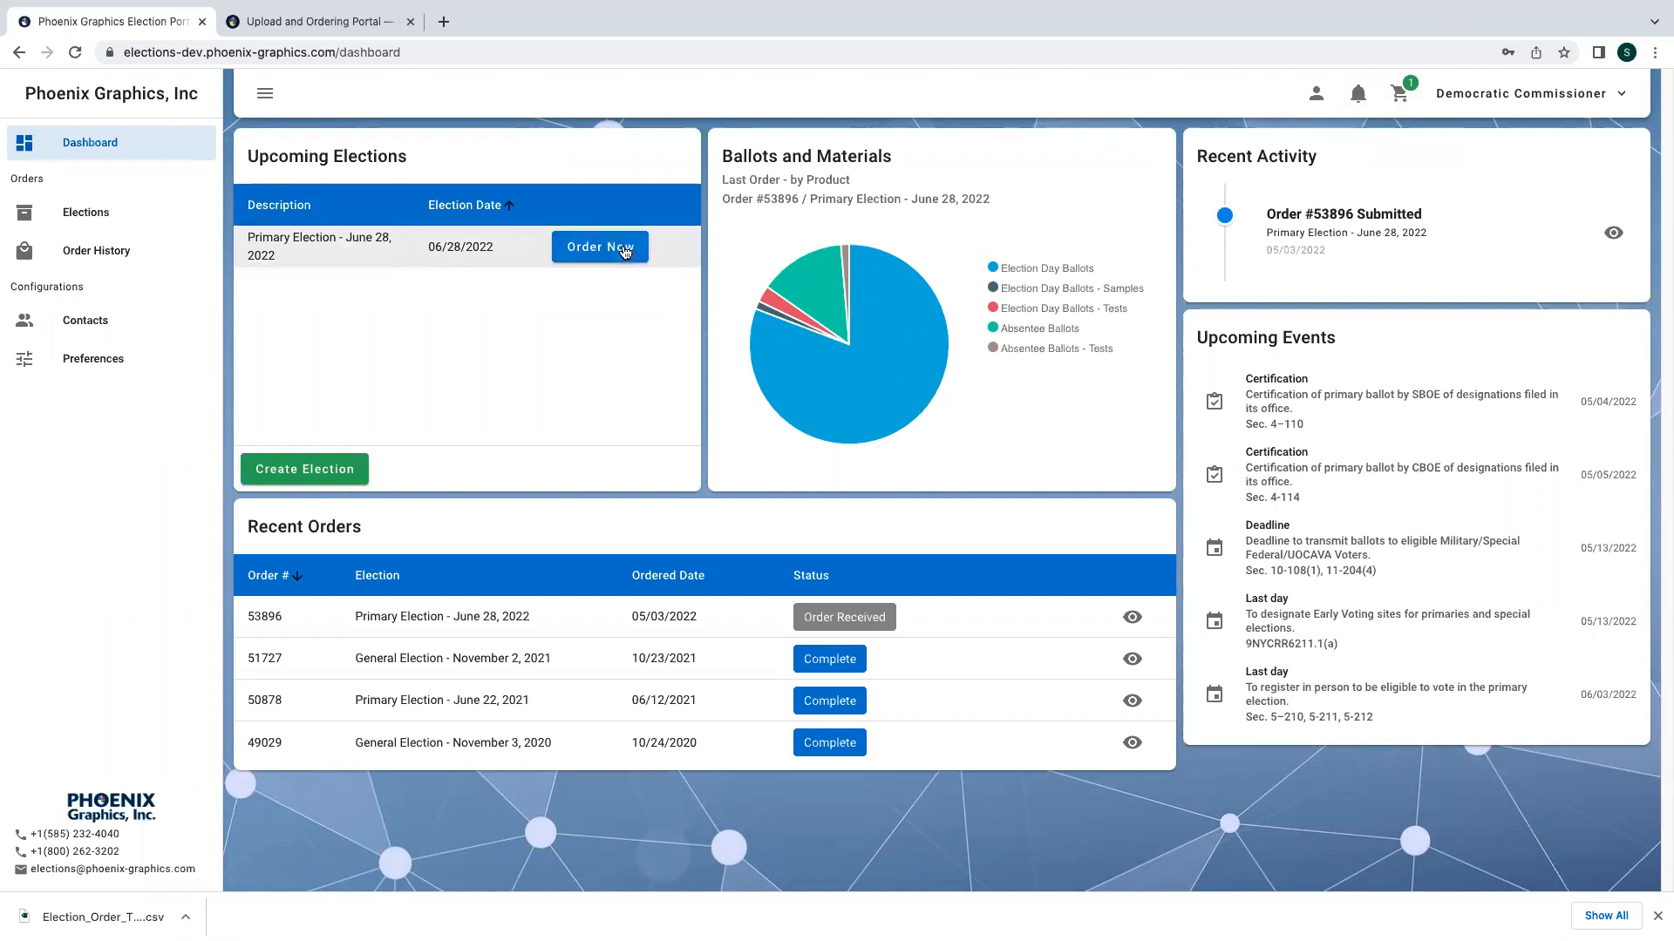
# - Start a new Primary Election order and select the scannable Absentee Ballots product
pyautogui.click(626, 252)
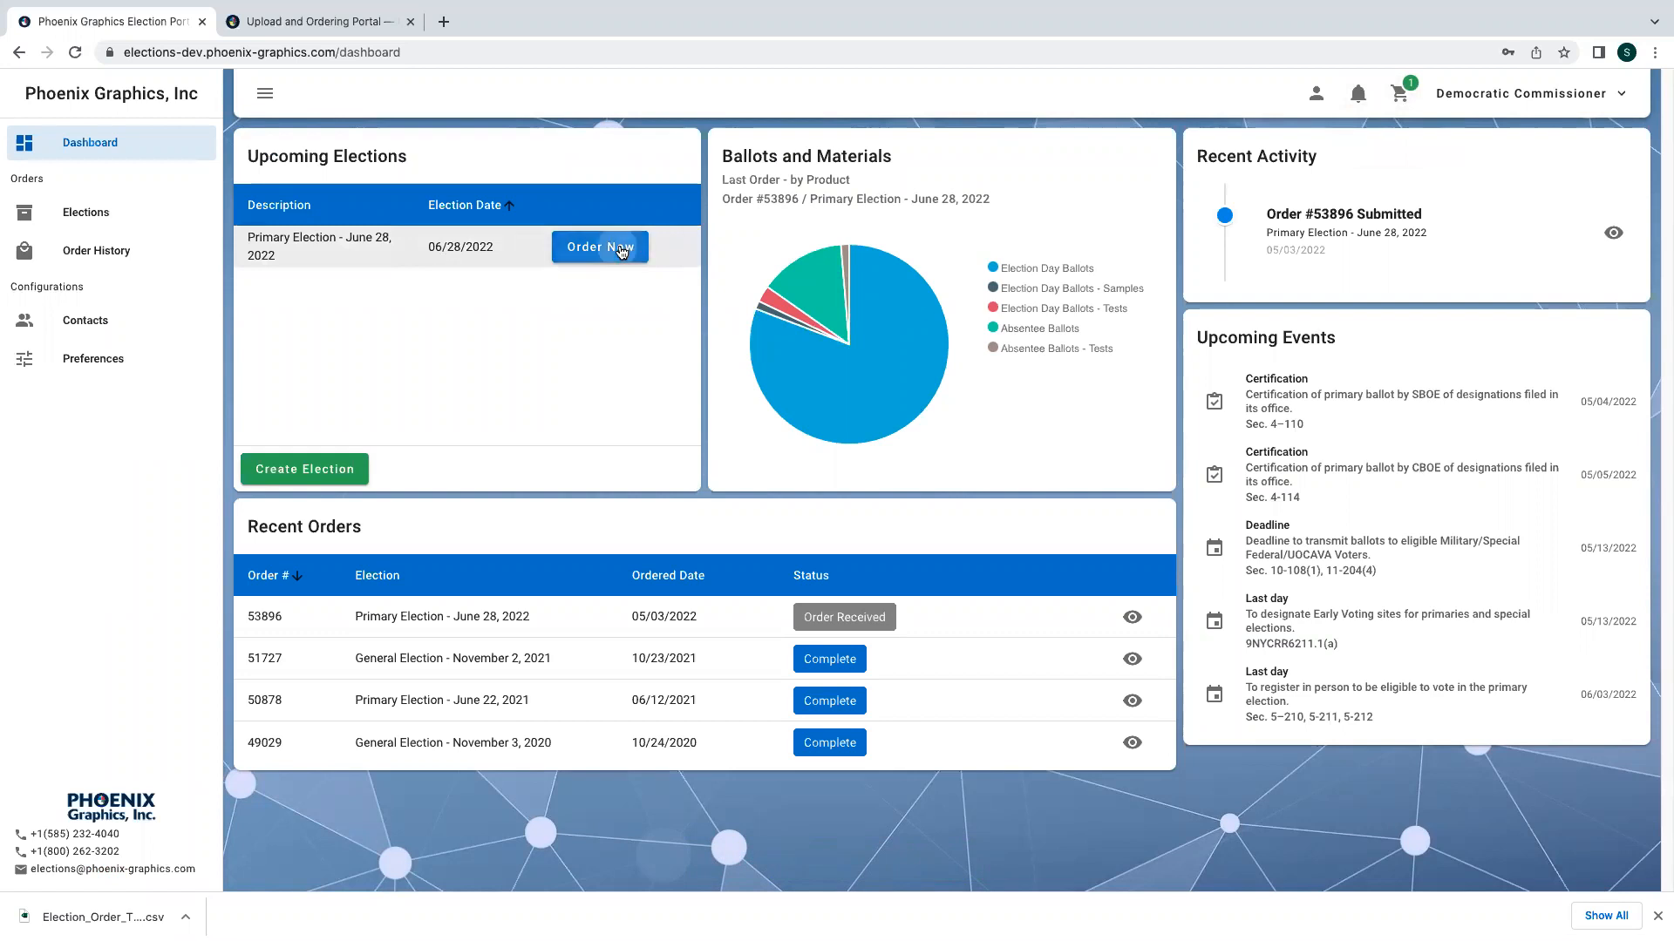
pyautogui.click(203, 391)
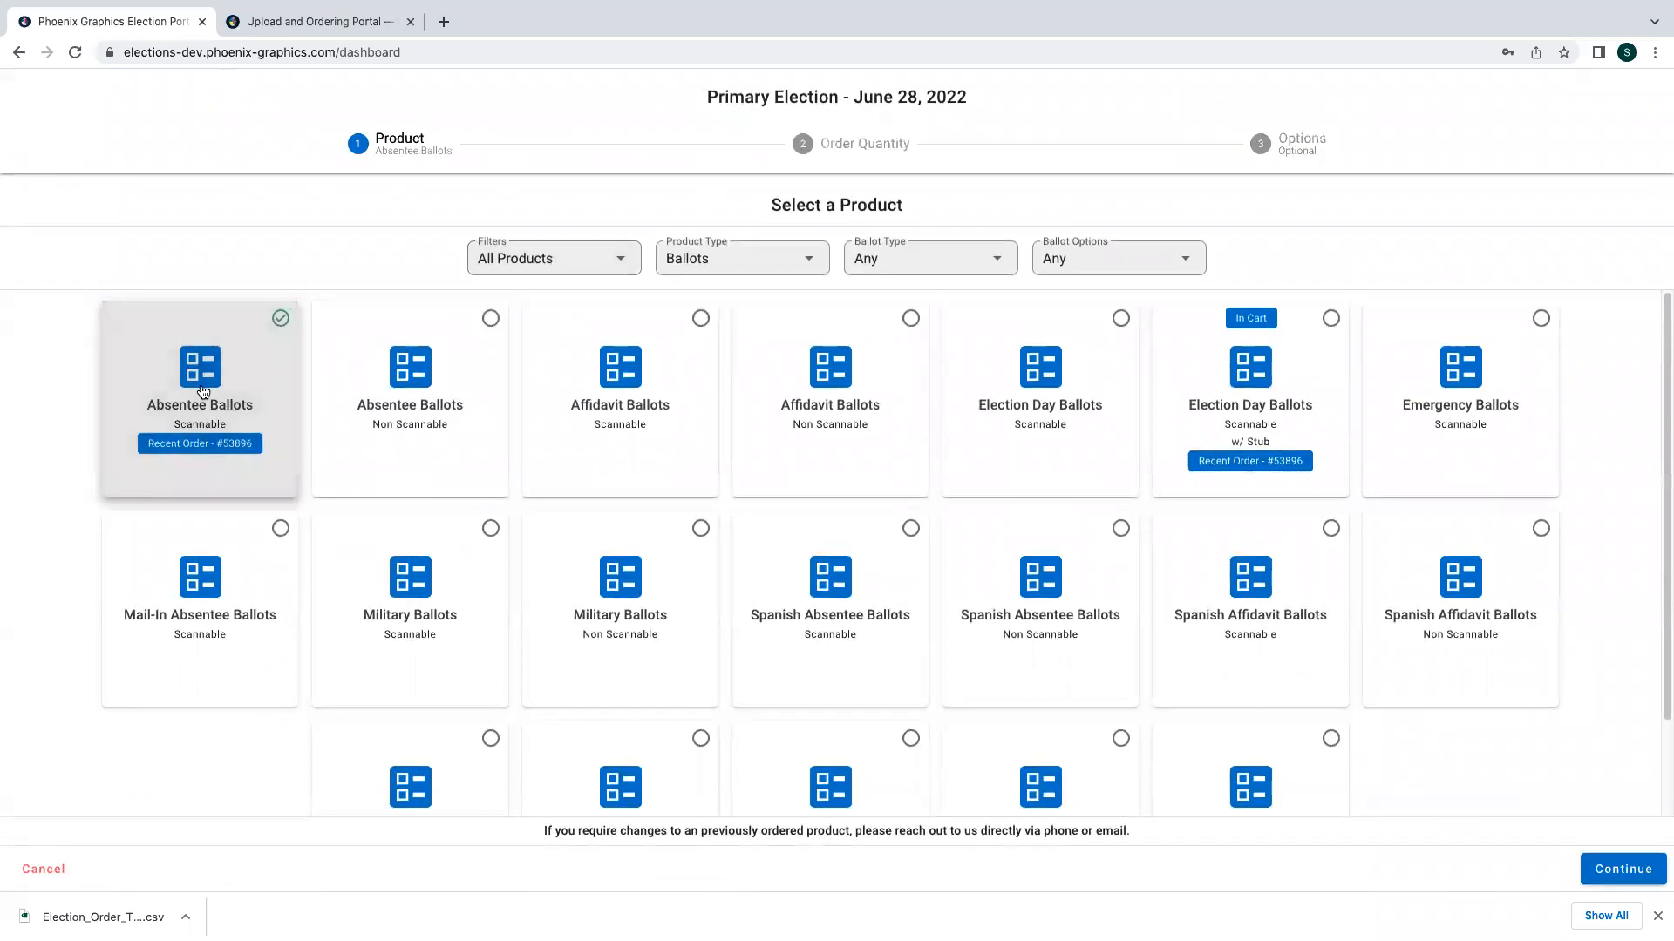
pyautogui.click(1630, 869)
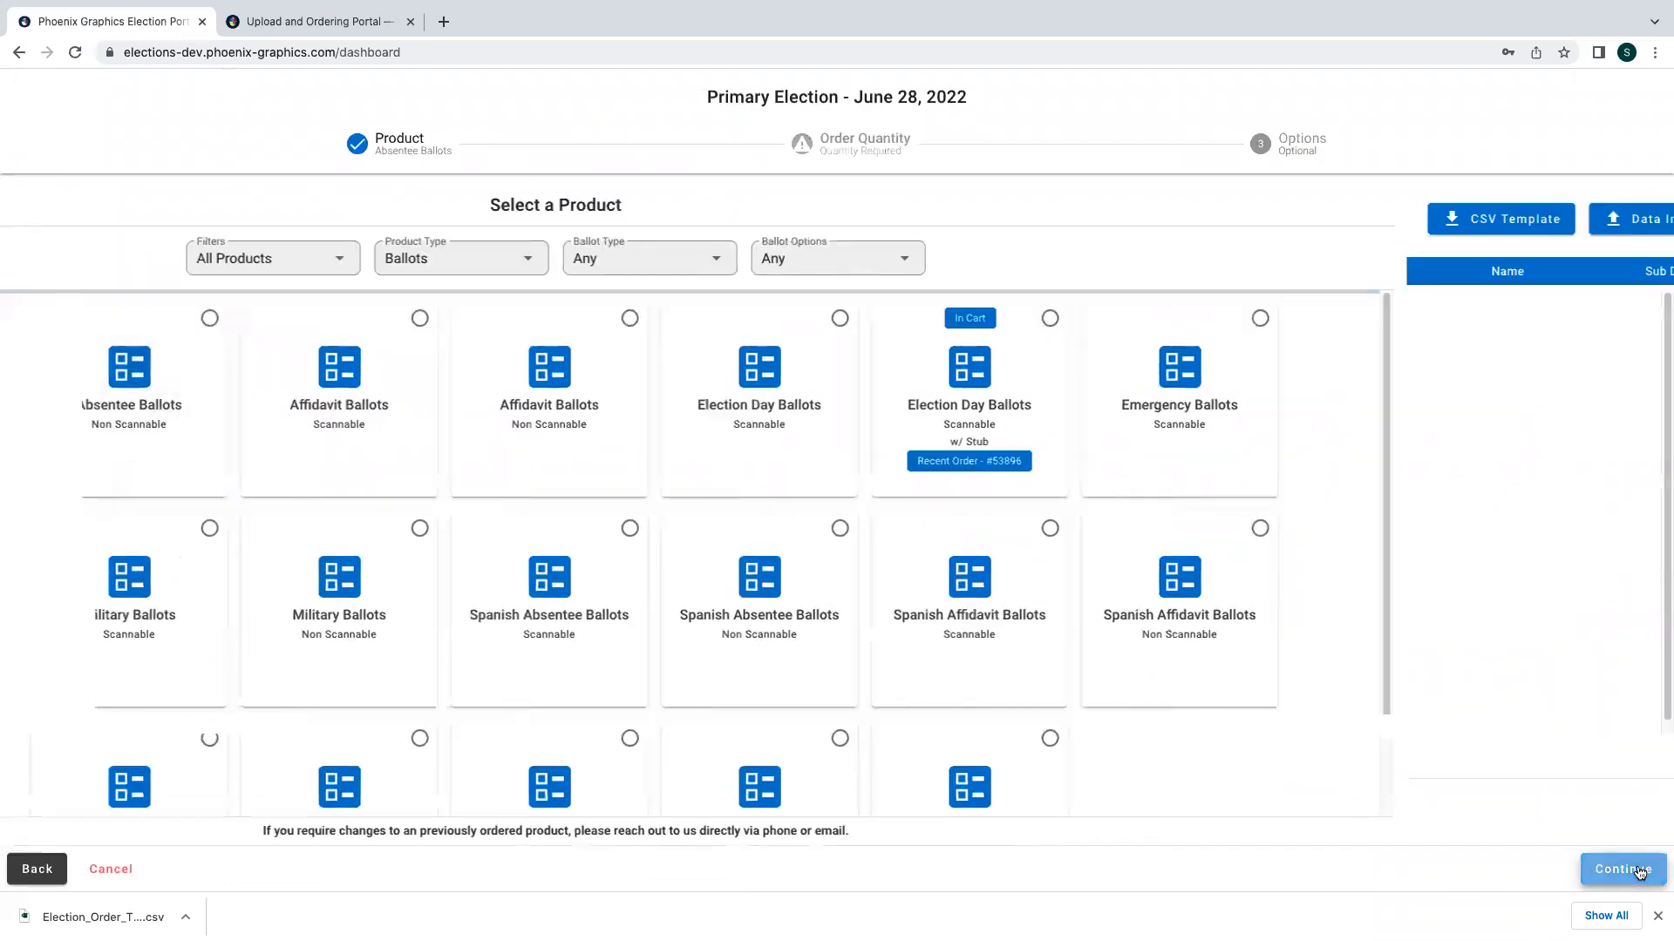
# - Choose the Democratic party and set quantities for all districts with 10 test ballots each
pyautogui.click(867, 229)
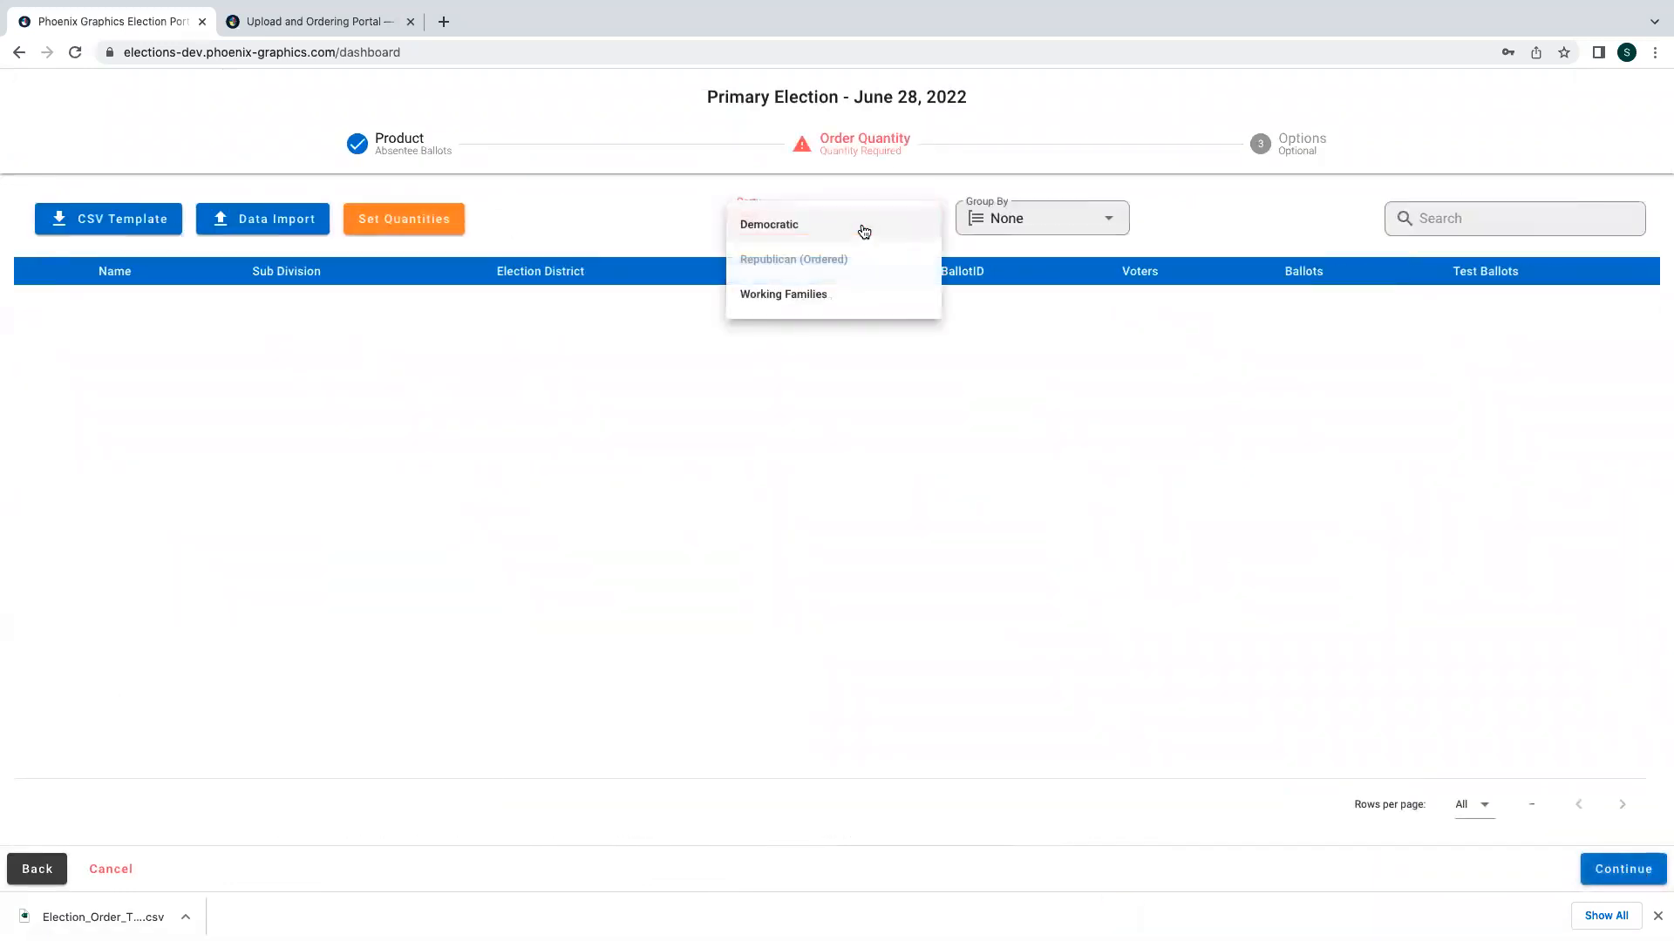
pyautogui.click(802, 229)
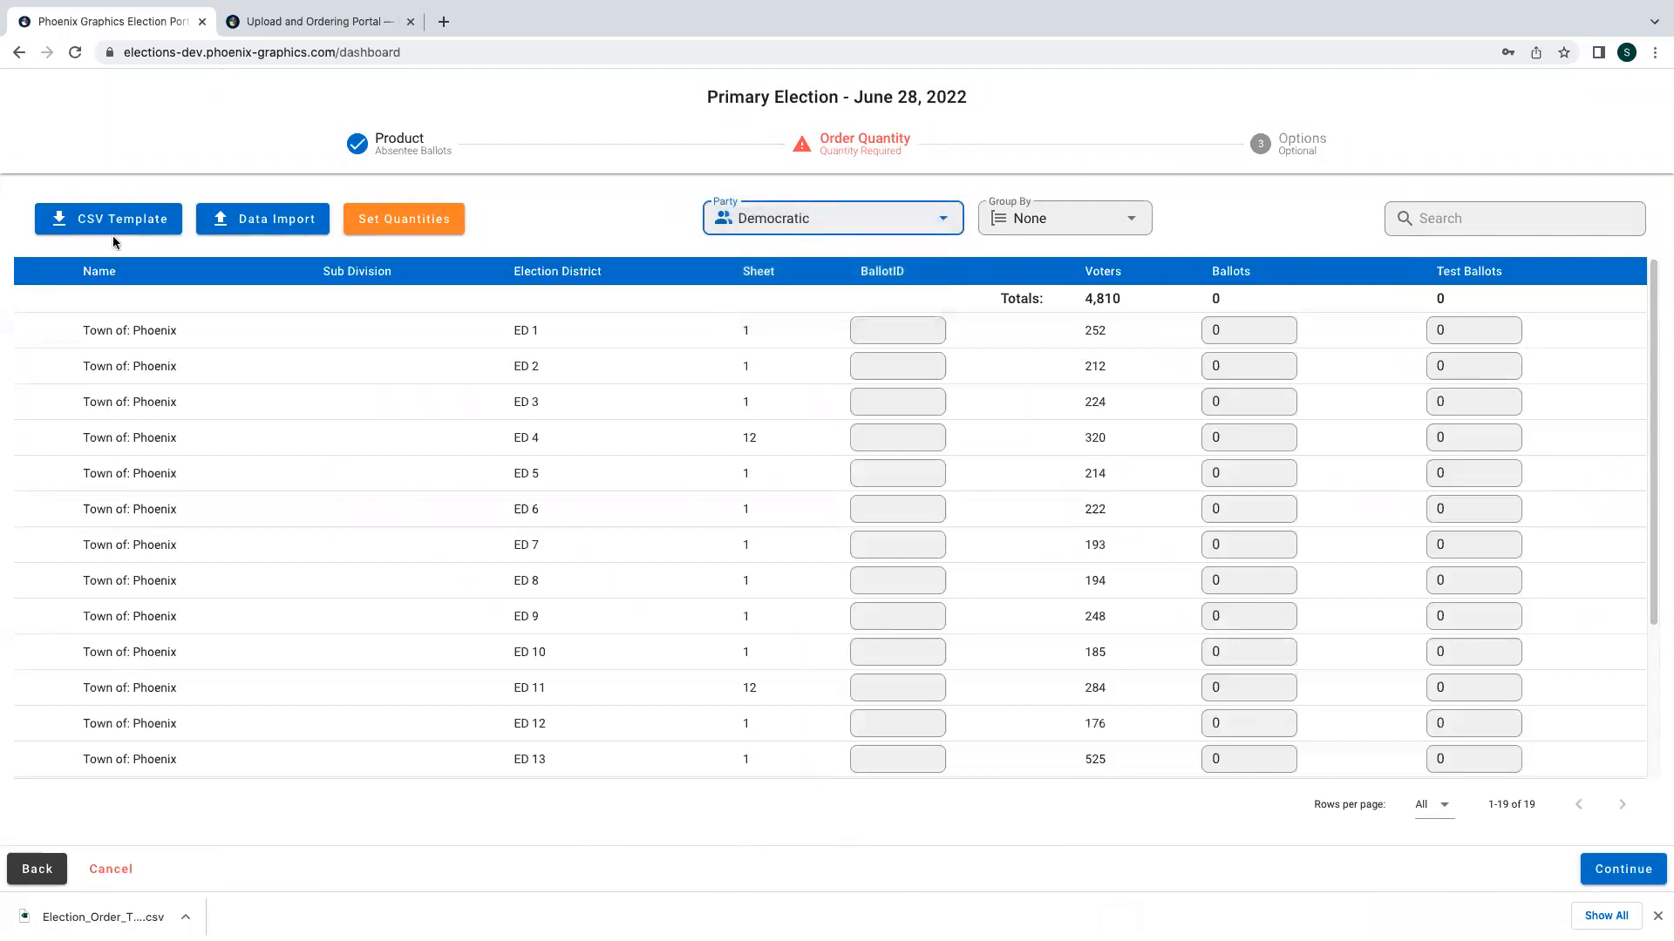
pyautogui.click(426, 222)
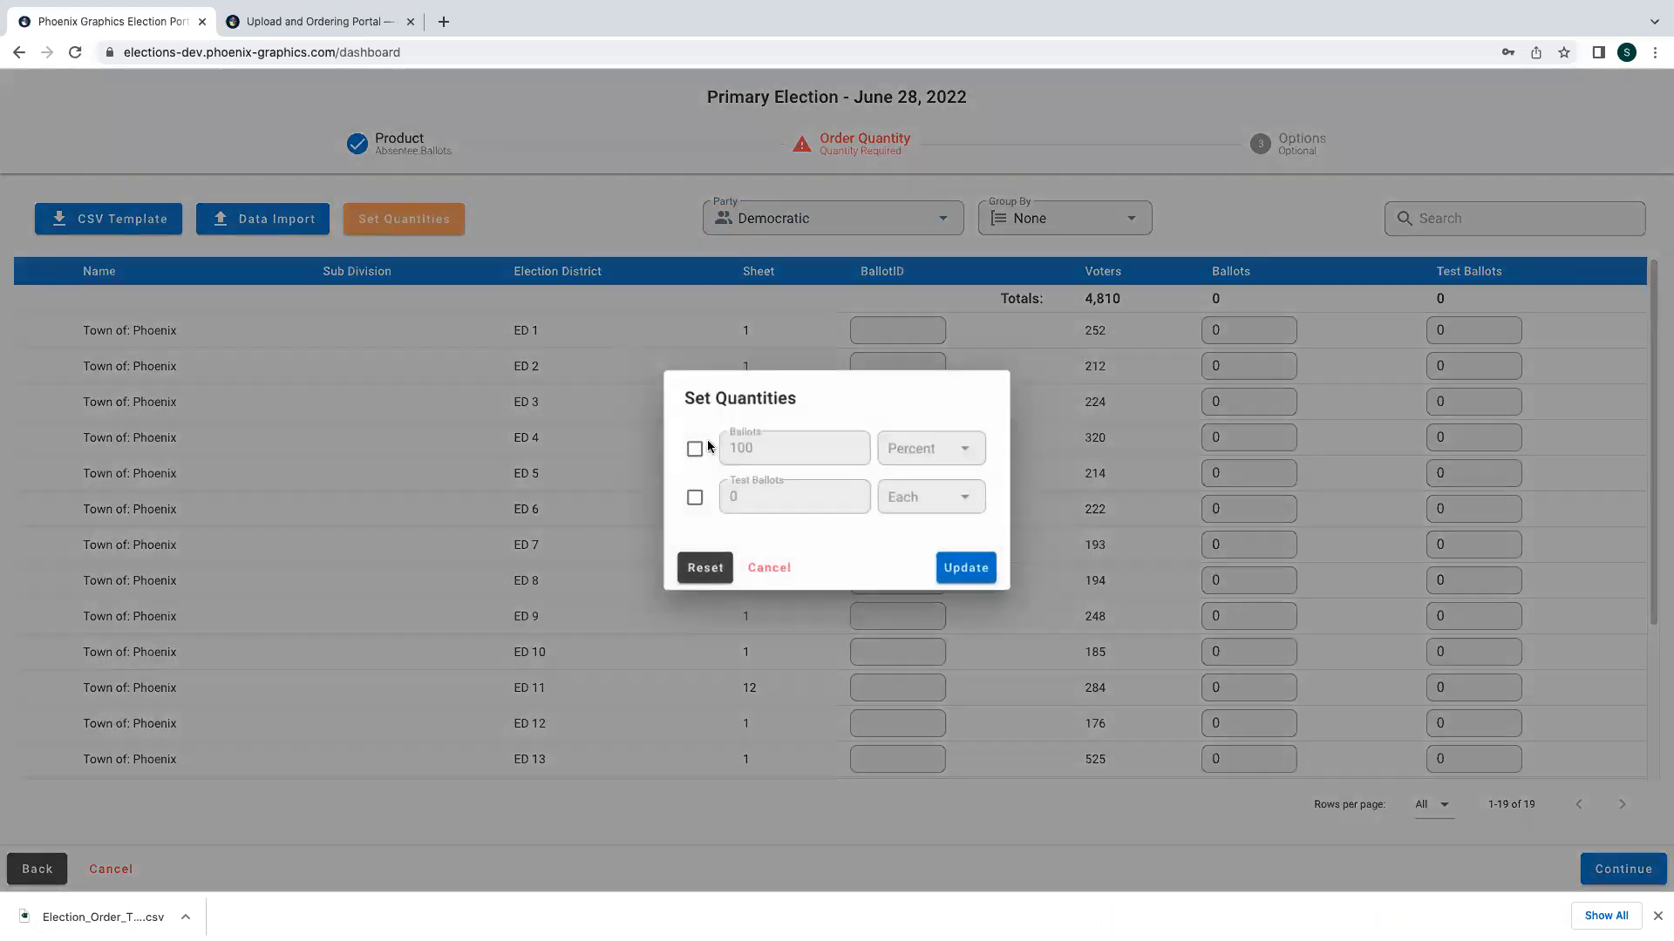
pyautogui.click(697, 449)
pyautogui.click(752, 446)
pyautogui.press('BackSpace')
pyautogui.click(694, 497)
pyautogui.click(734, 494)
pyautogui.write('10')
pyautogui.click(961, 565)
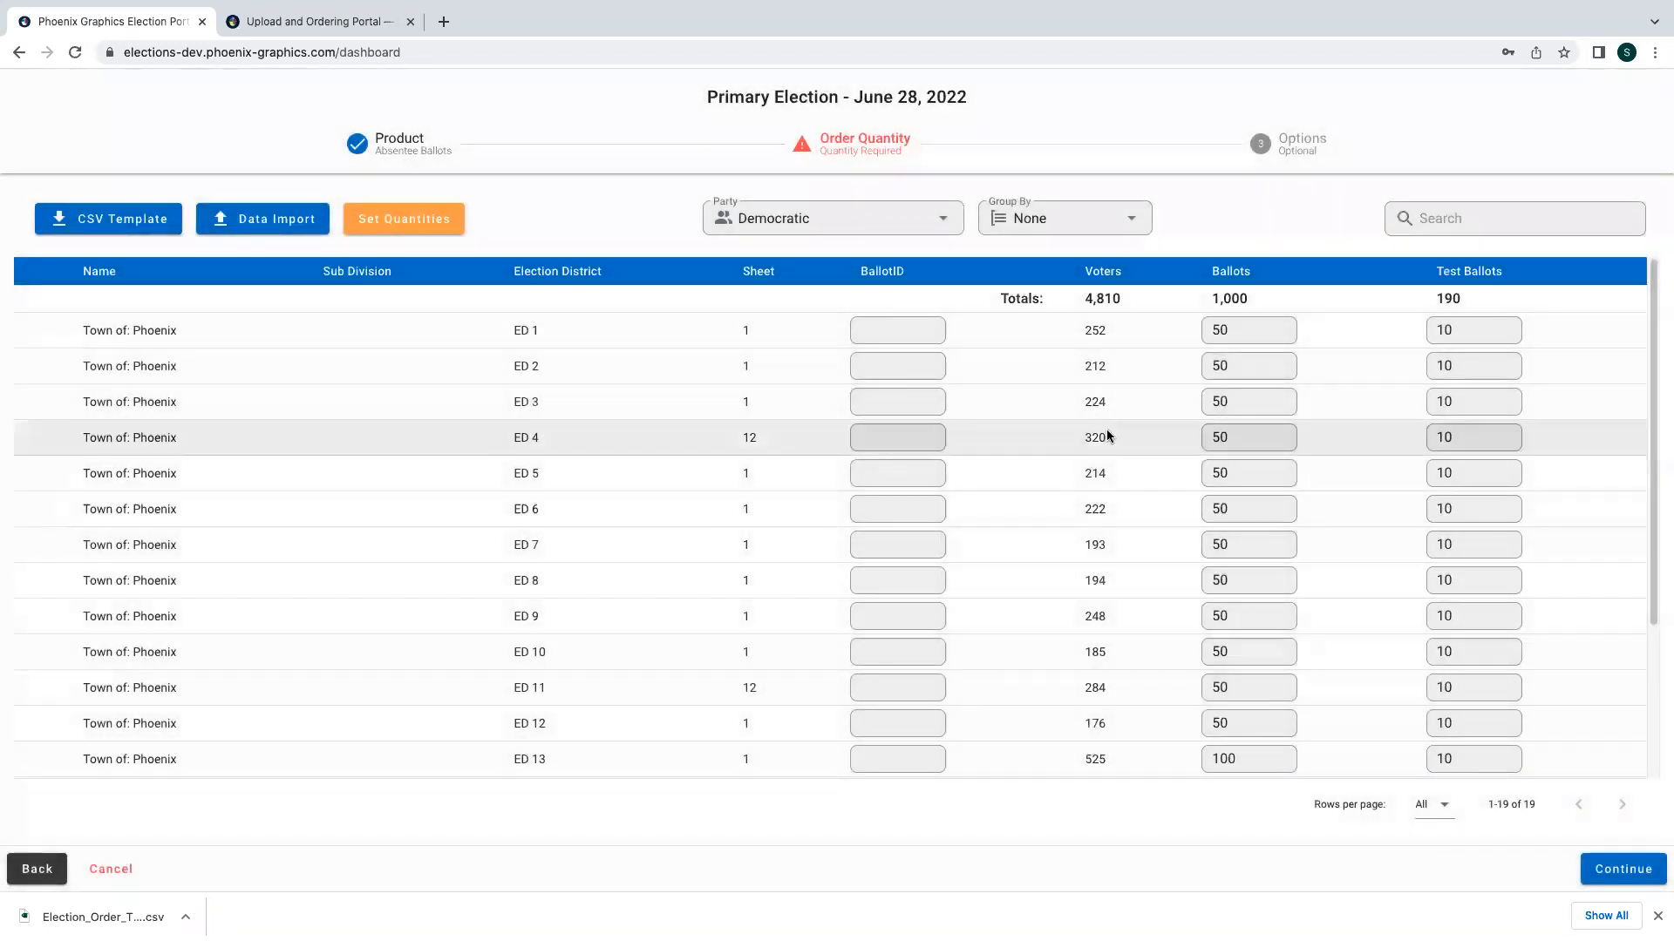
# - Review the district quantities and add the Absentee Ballots order to the cart without uploading files
pyautogui.scroll(-3, 1255, 348)
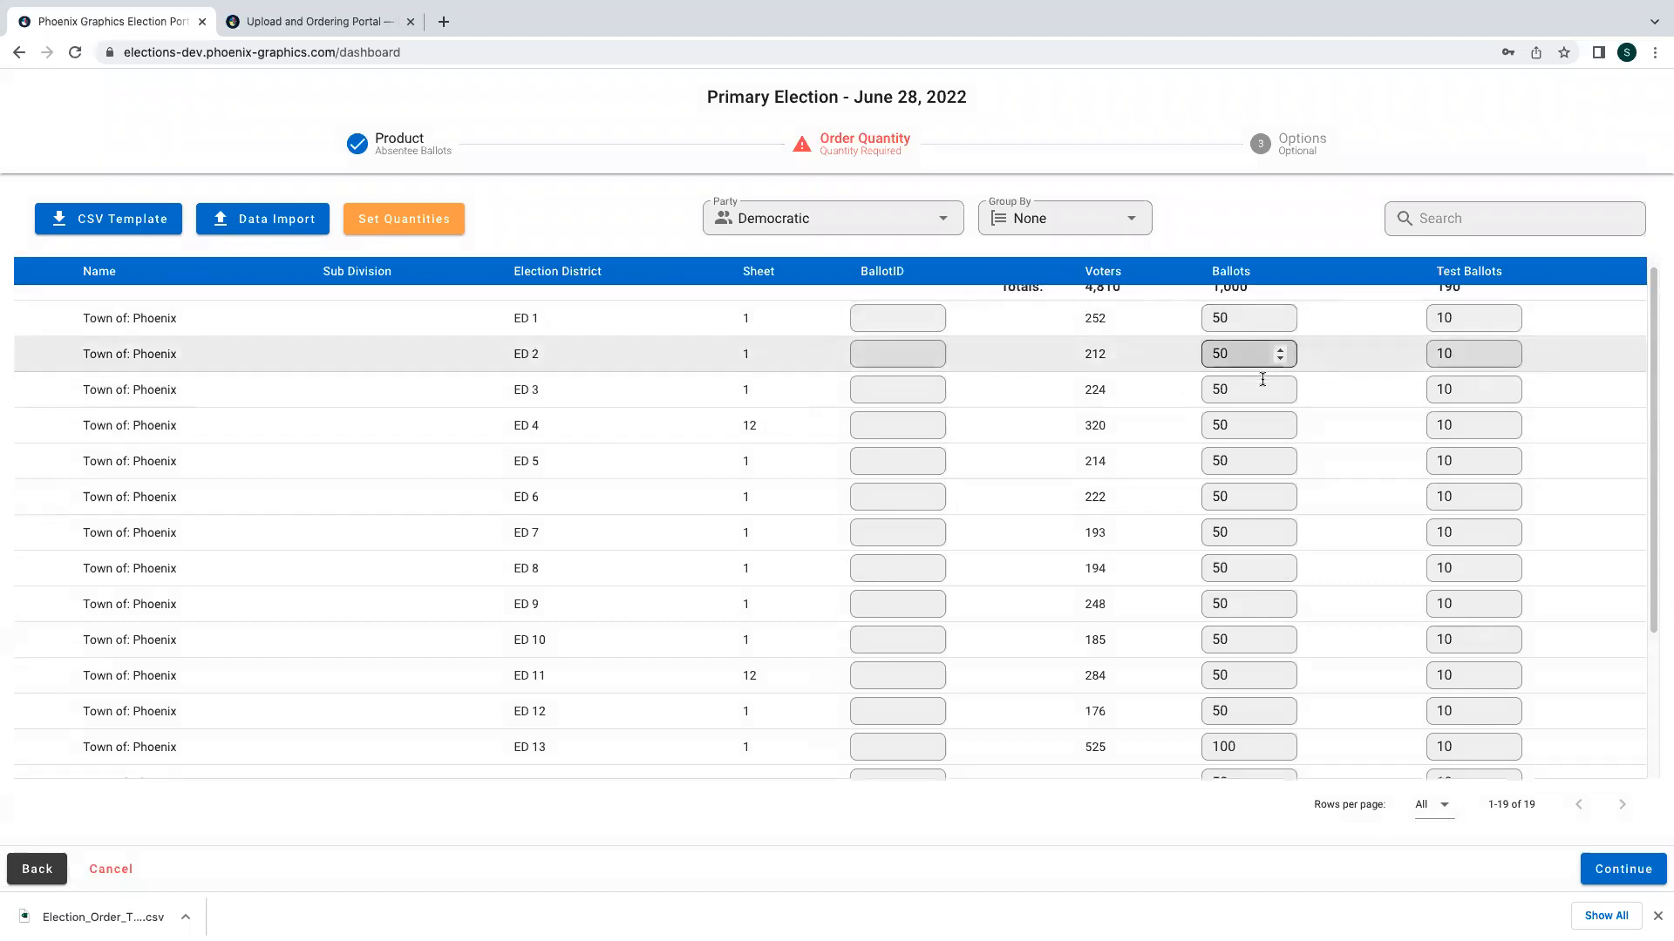
pyautogui.scroll(-2, 1262, 379)
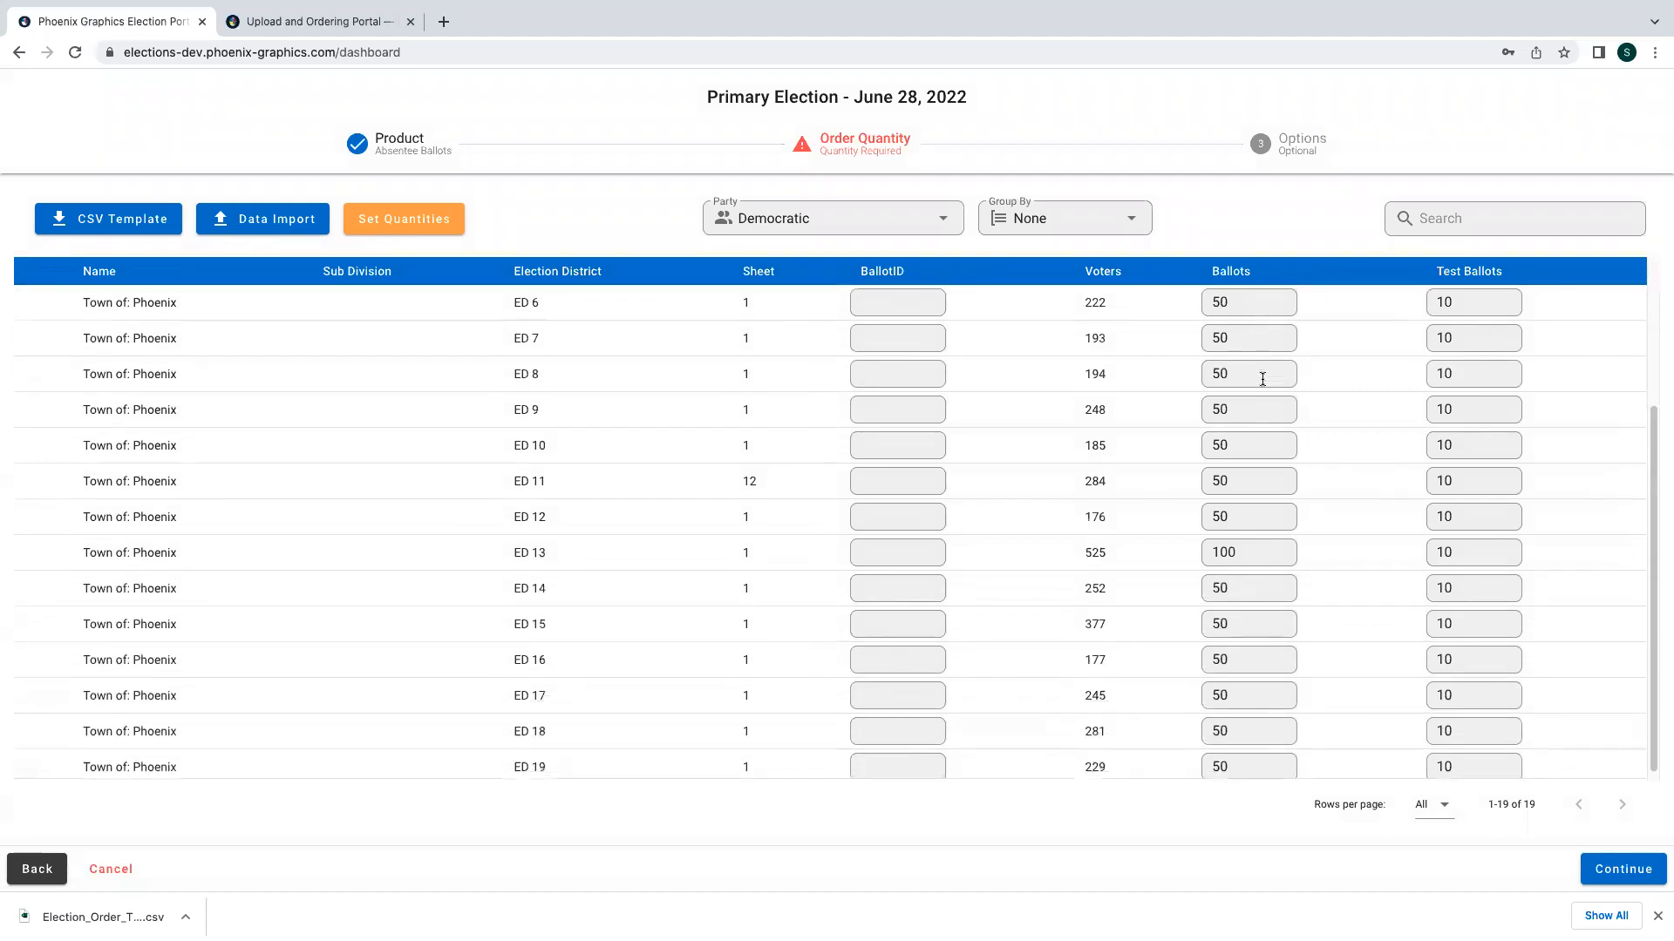
pyautogui.click(1262, 380)
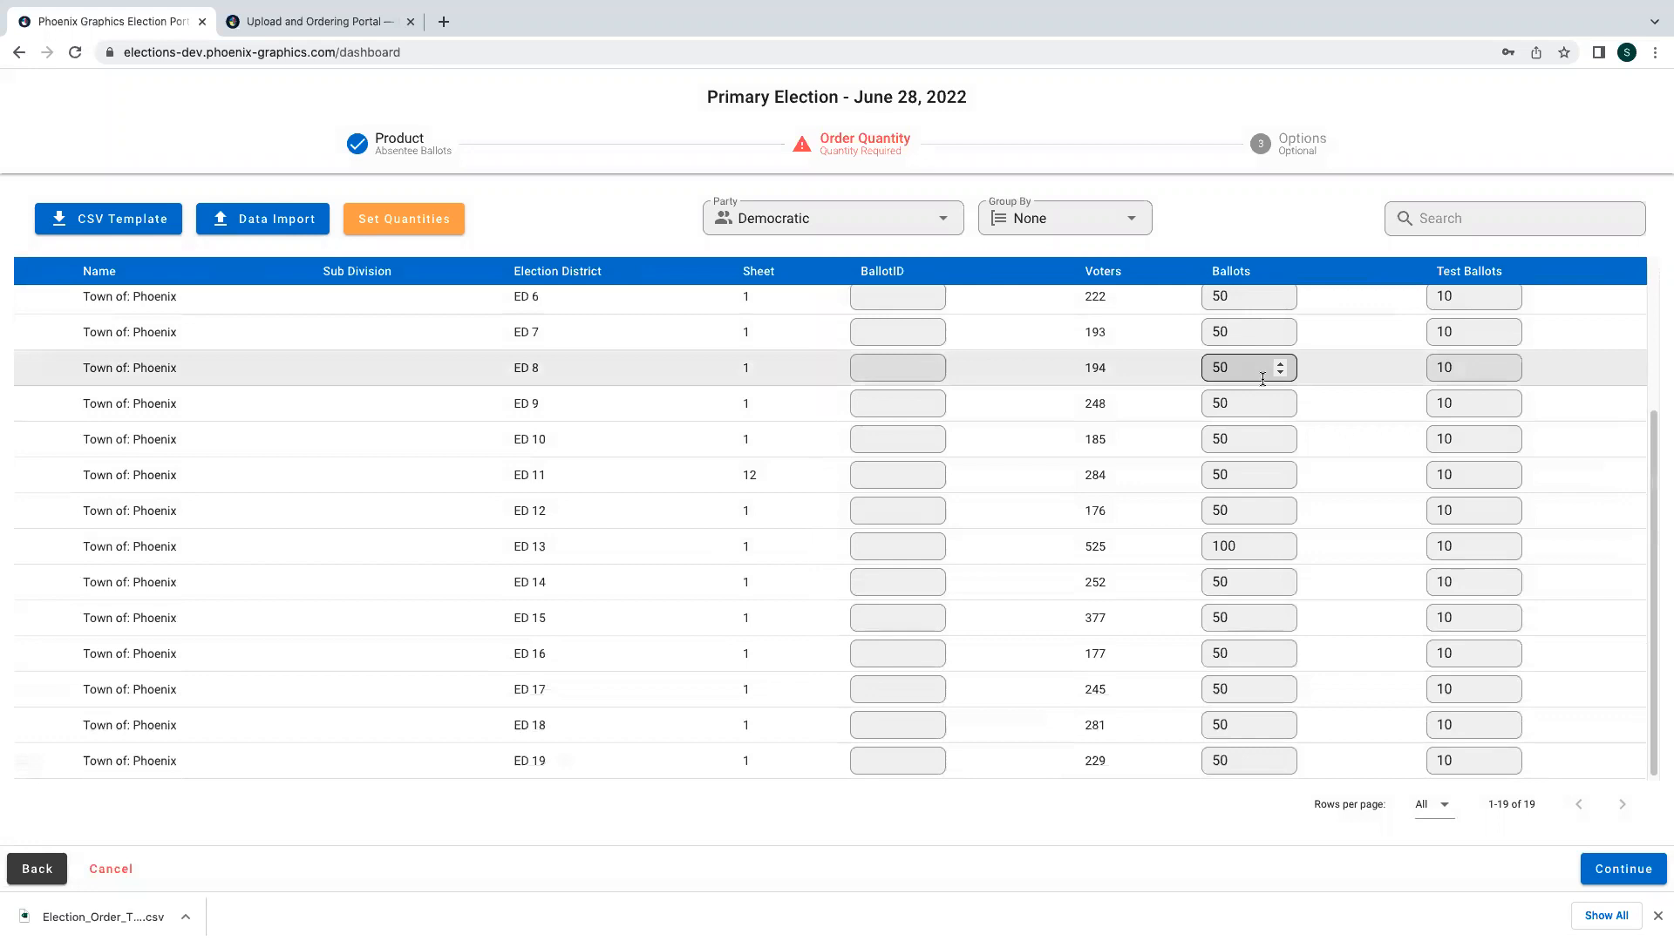
pyautogui.click(1623, 872)
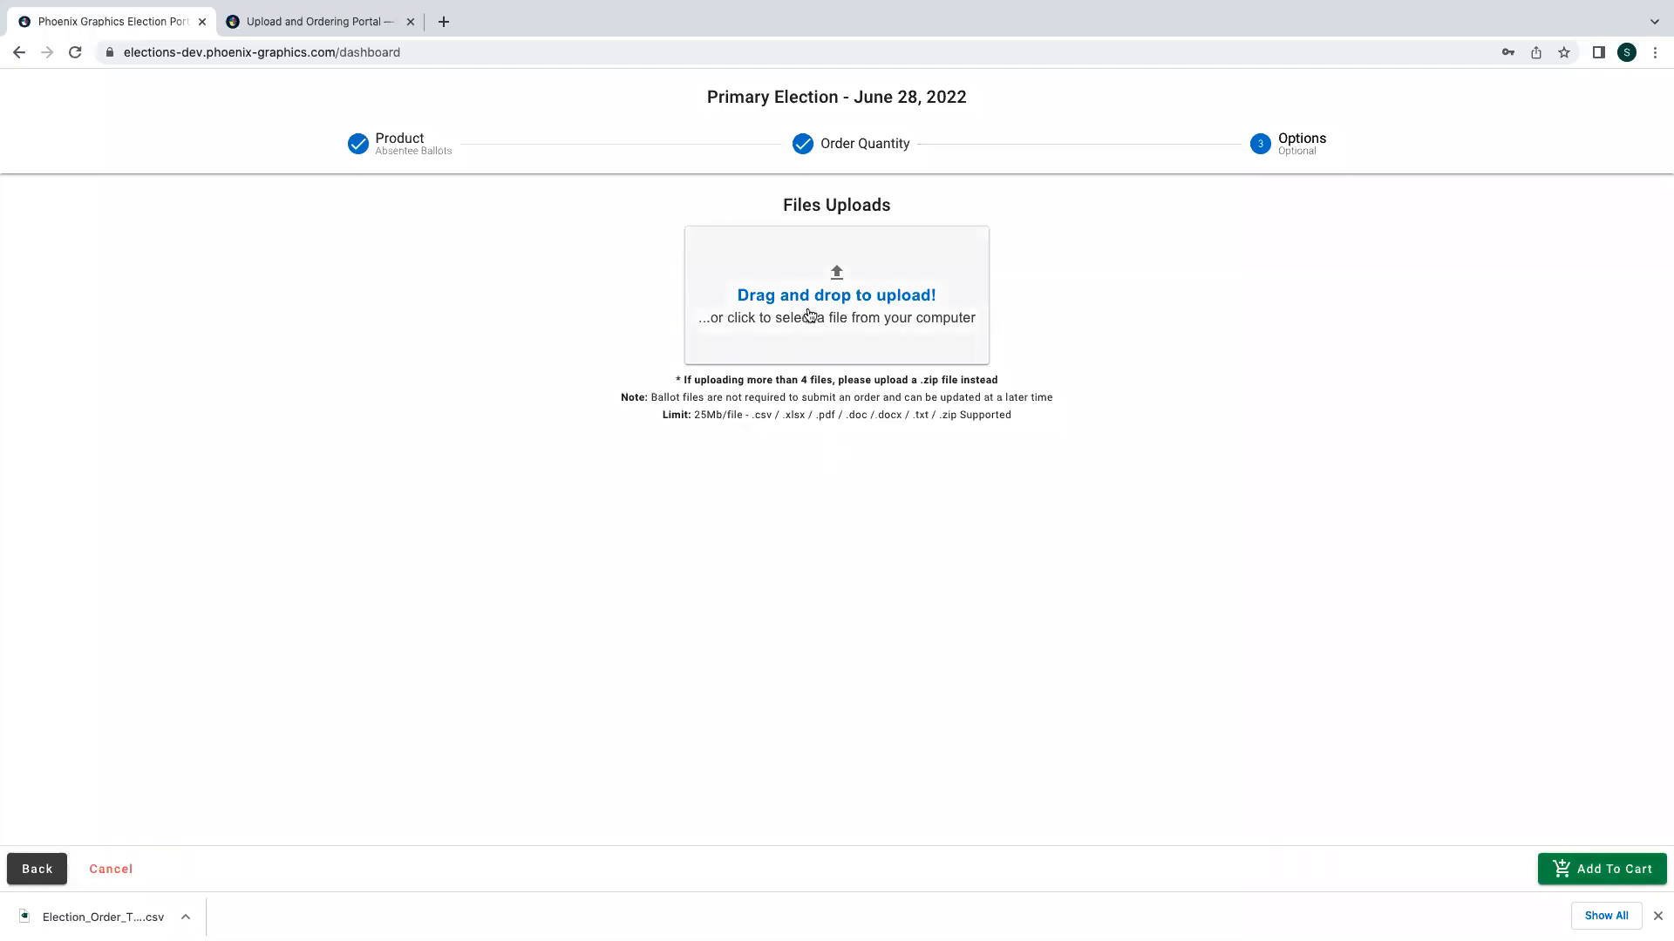
pyautogui.click(1621, 878)
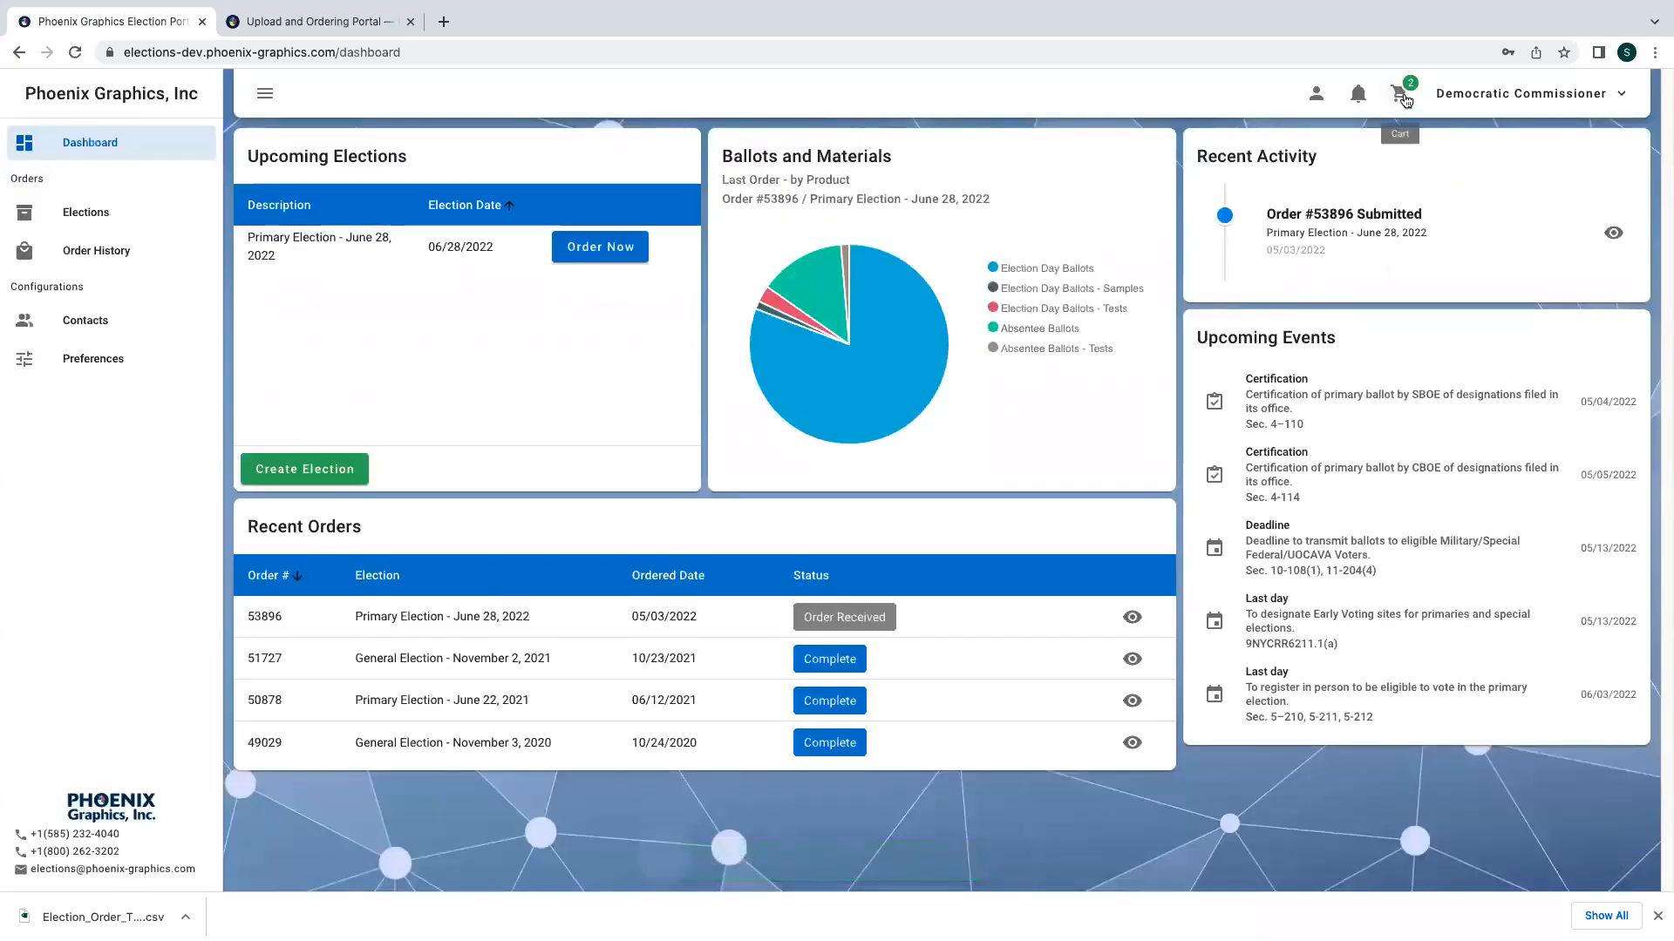
# - Check out the cart using the filled billing and shipping addresses and submit the order
pyautogui.click(1399, 93)
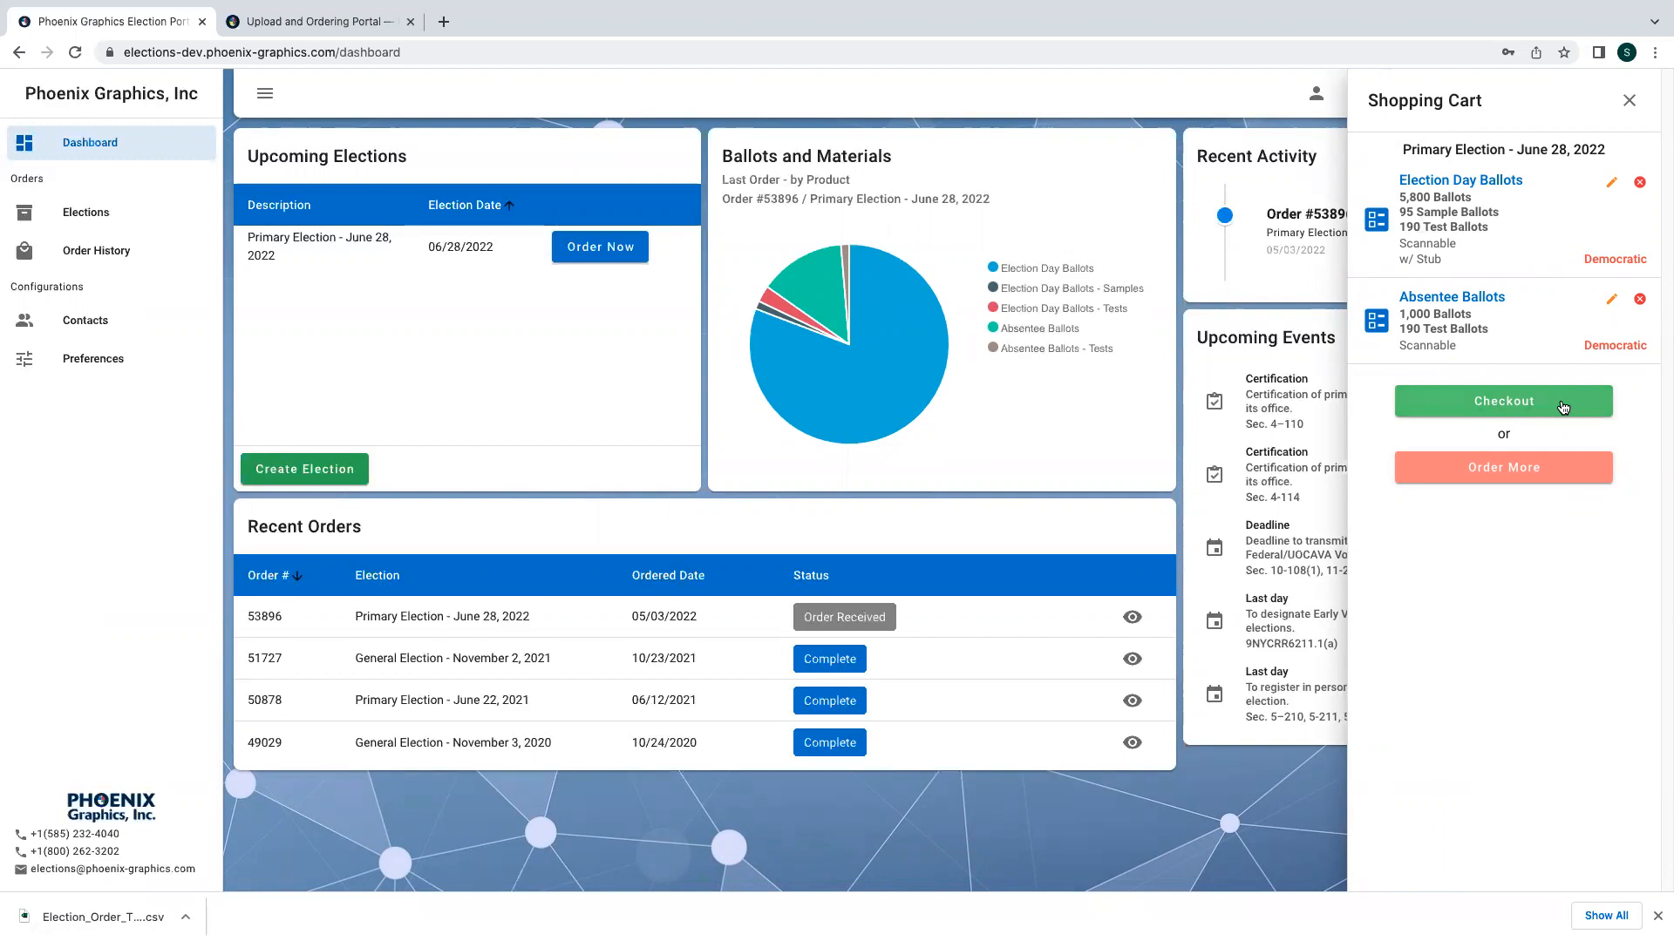
pyautogui.click(1563, 407)
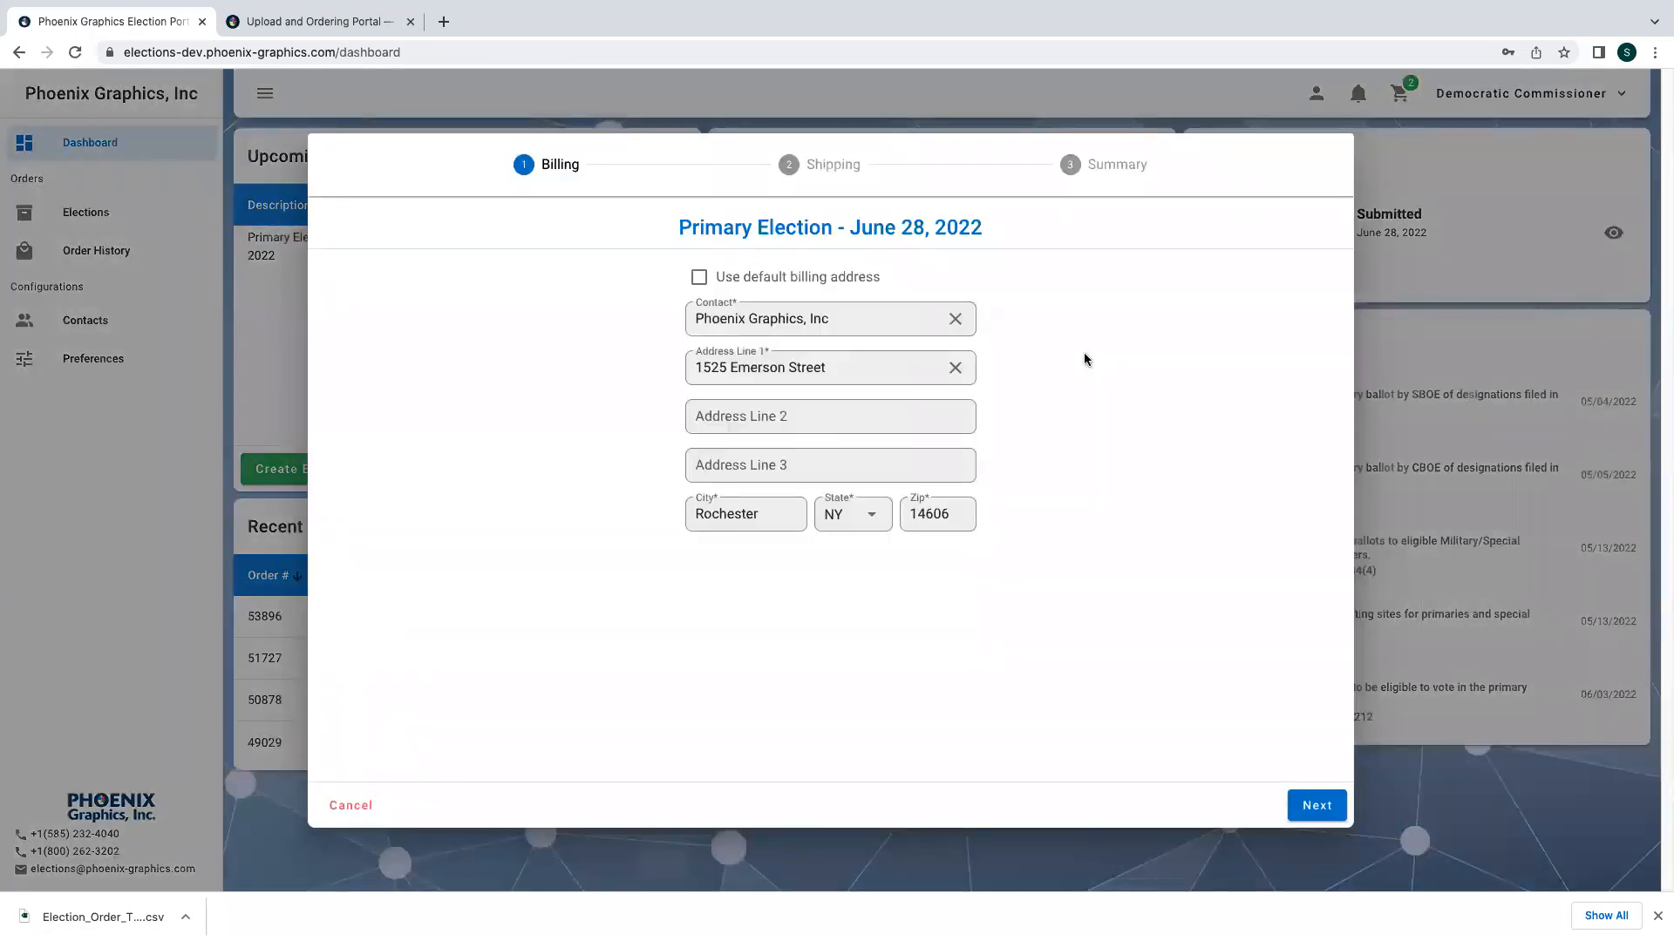
pyautogui.click(1316, 806)
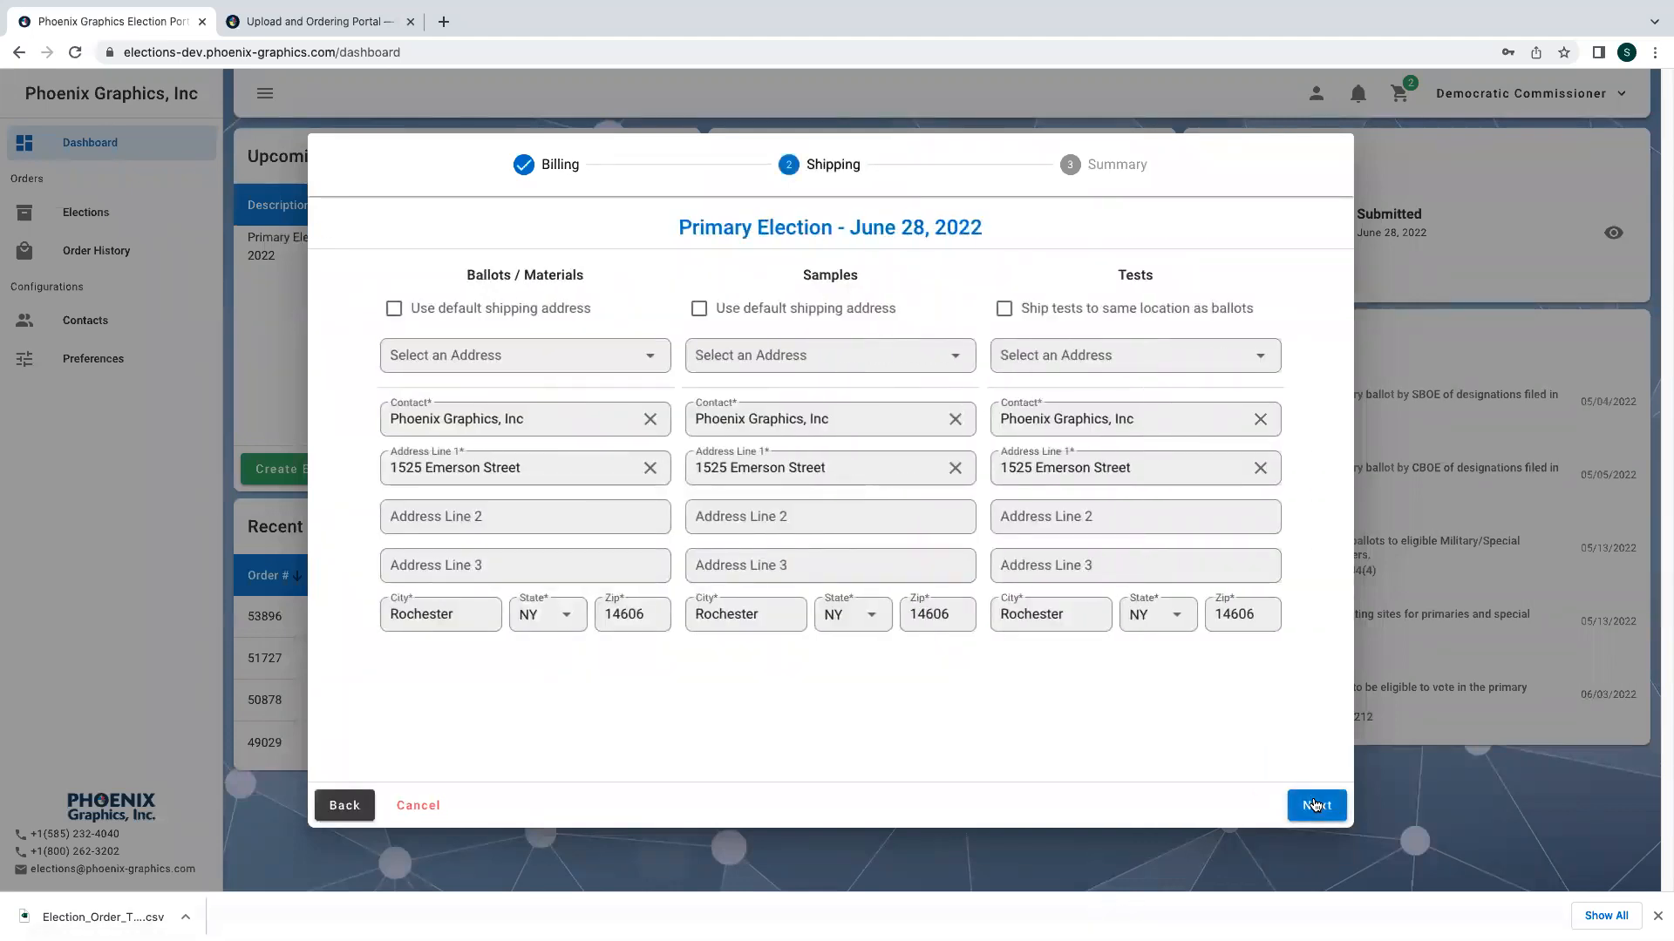
pyautogui.click(1316, 806)
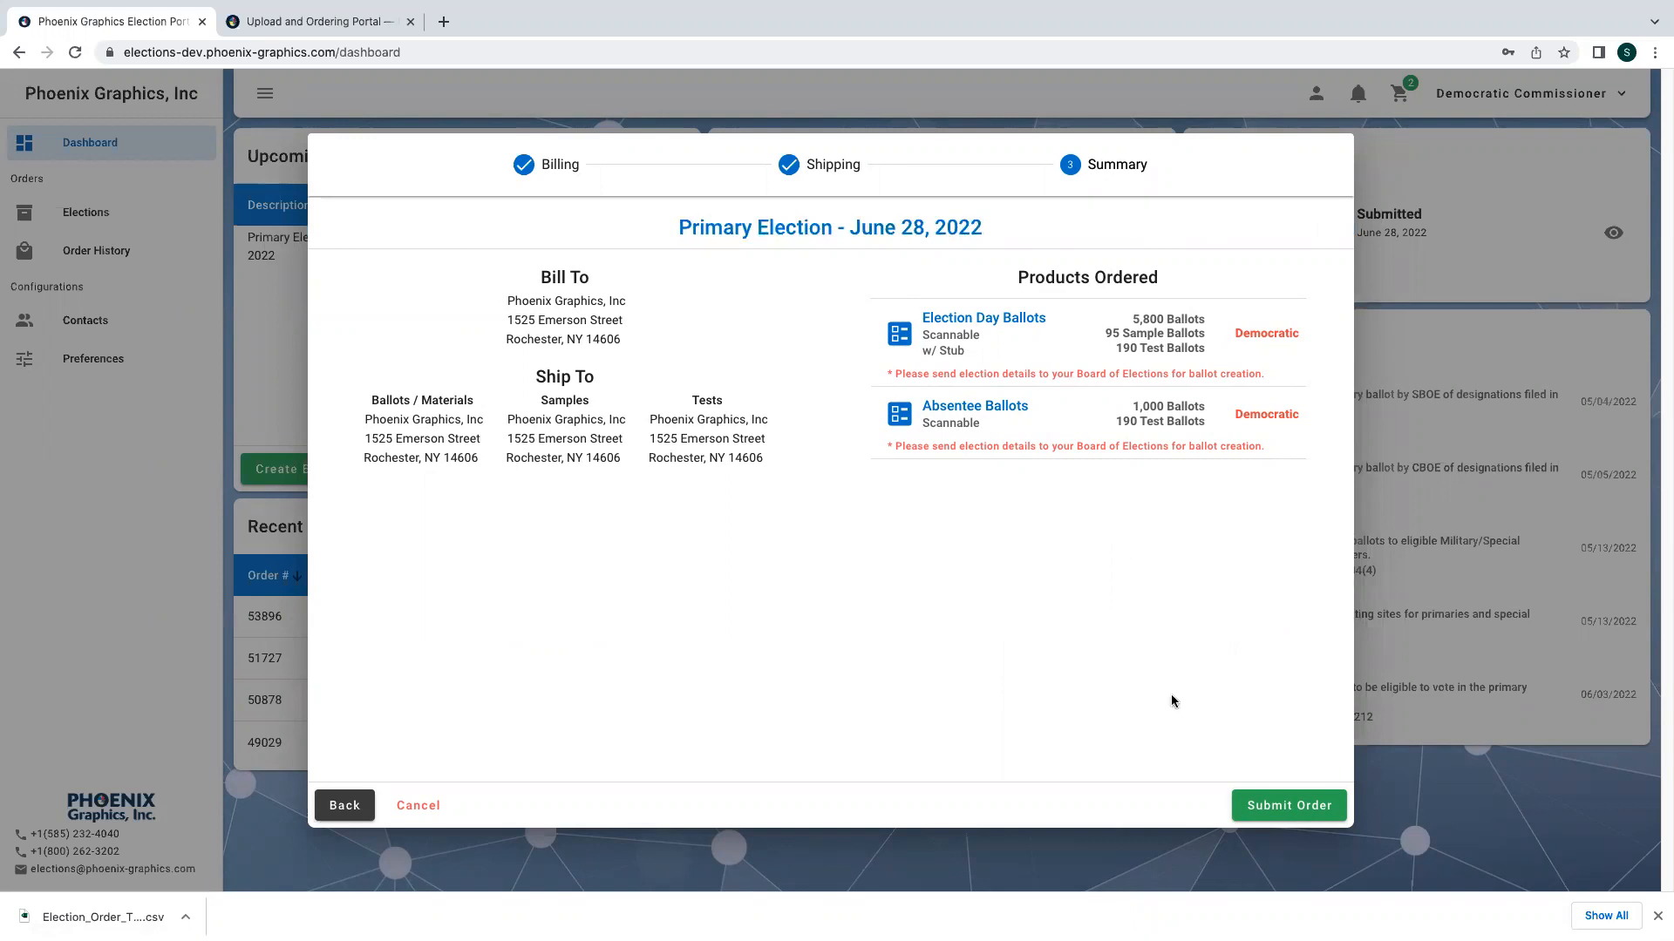
pyautogui.click(1278, 807)
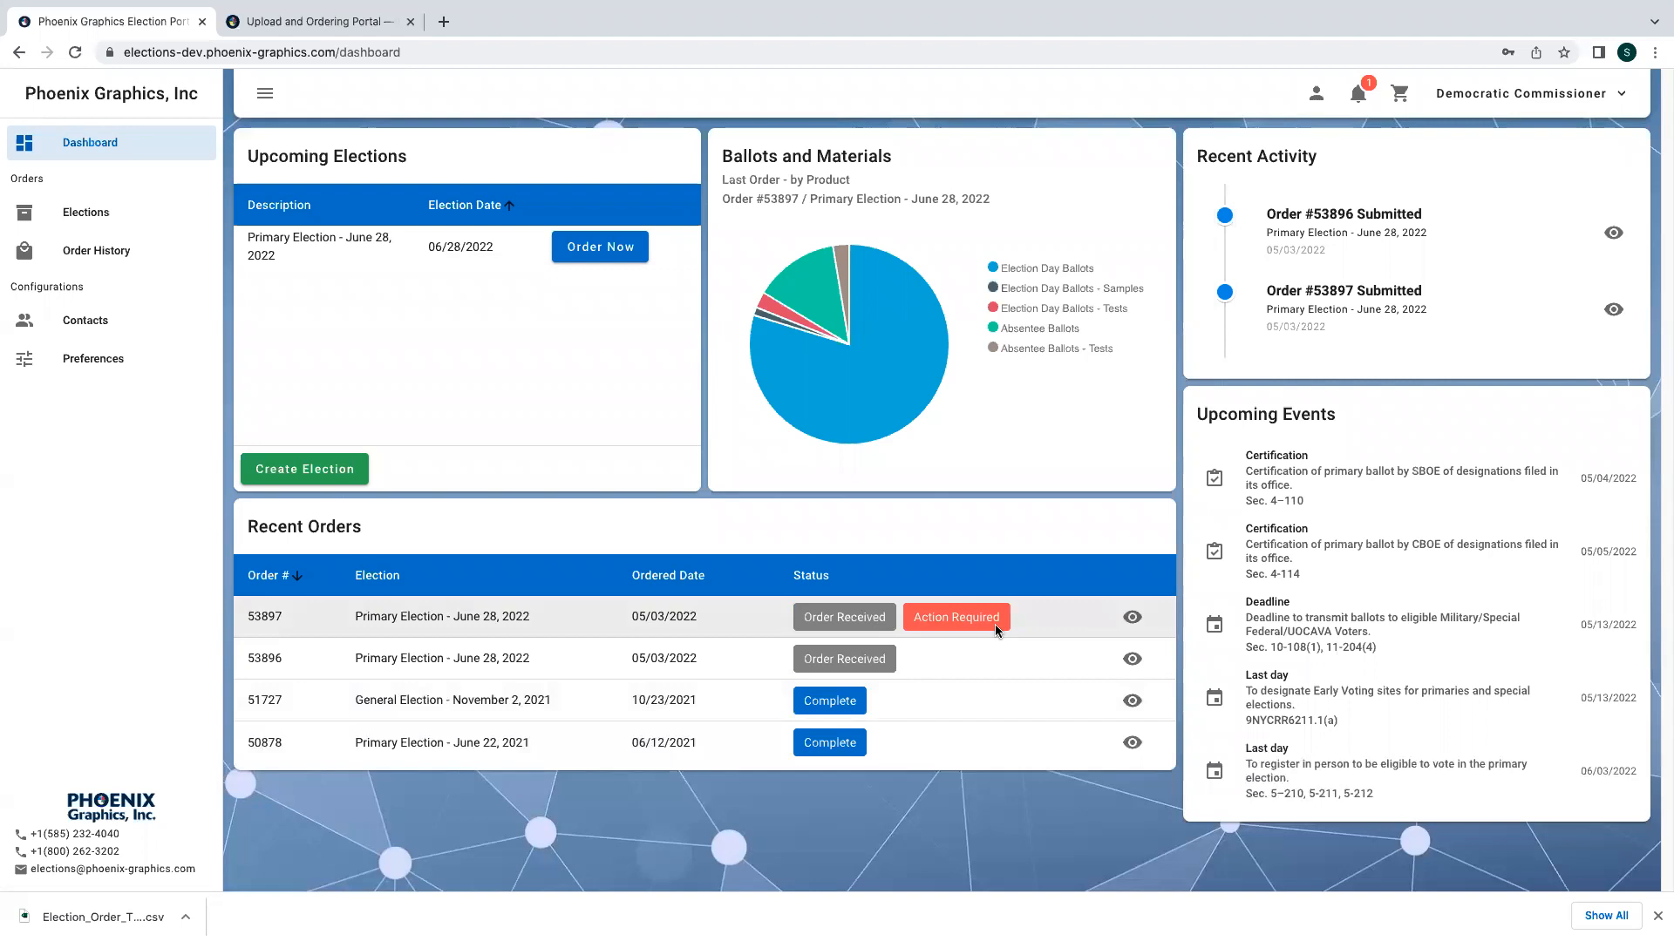
# - Open the new order's details and review both products' quantity breakdowns, stub preview and shipments
pyautogui.click(1130, 626)
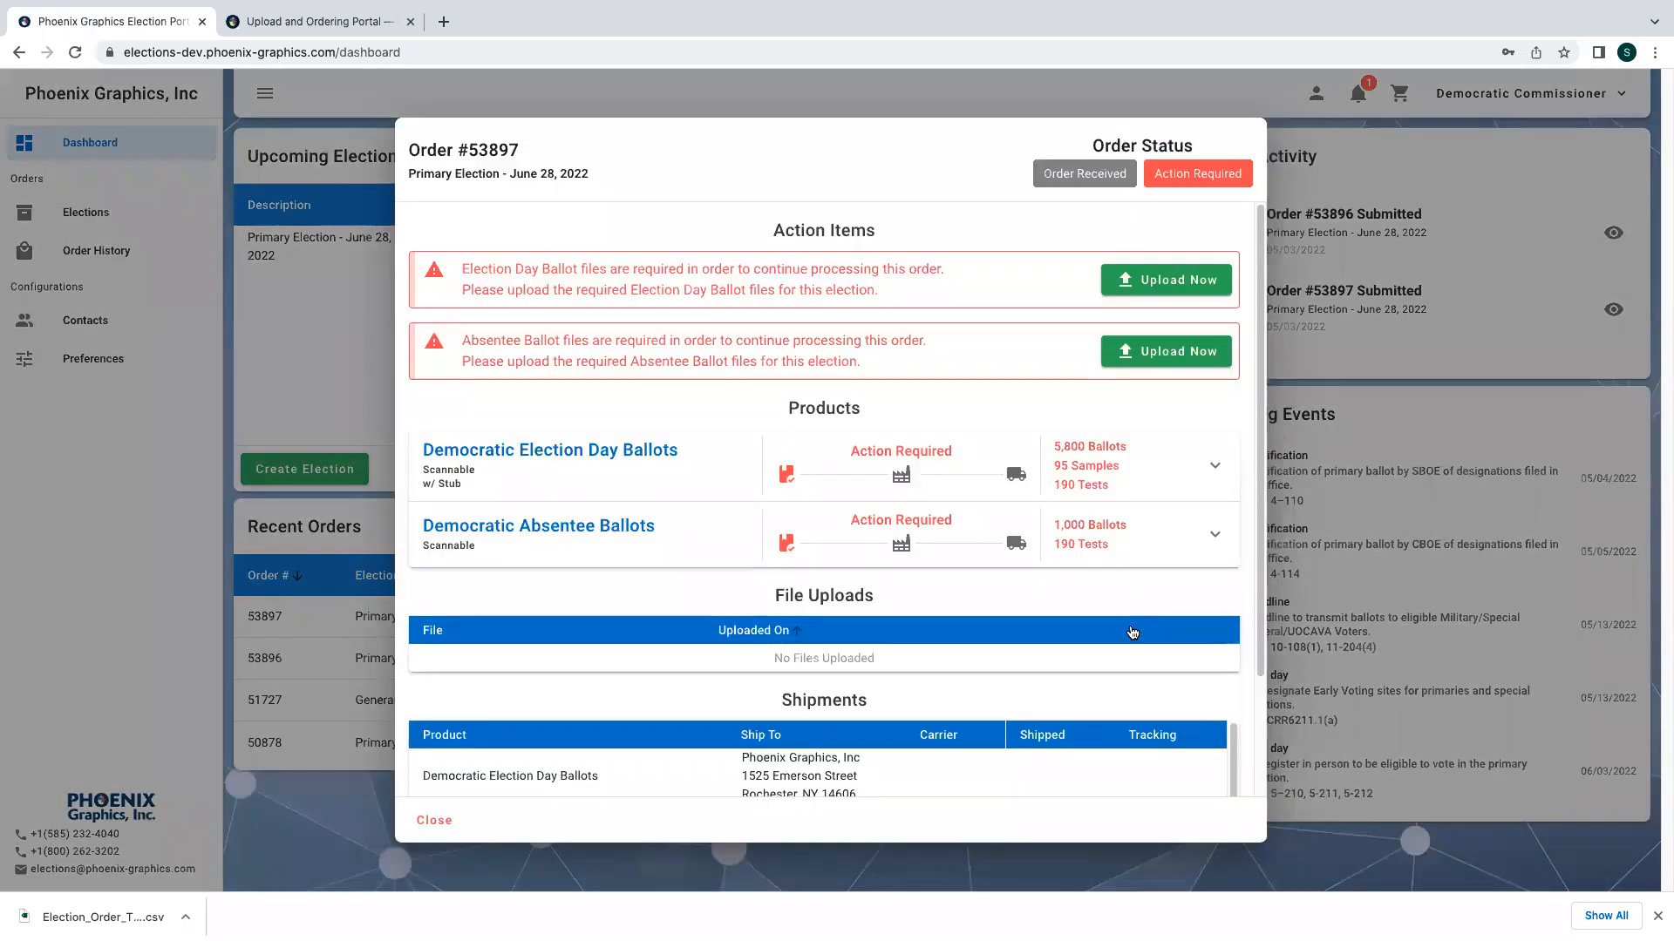
pyautogui.click(1177, 486)
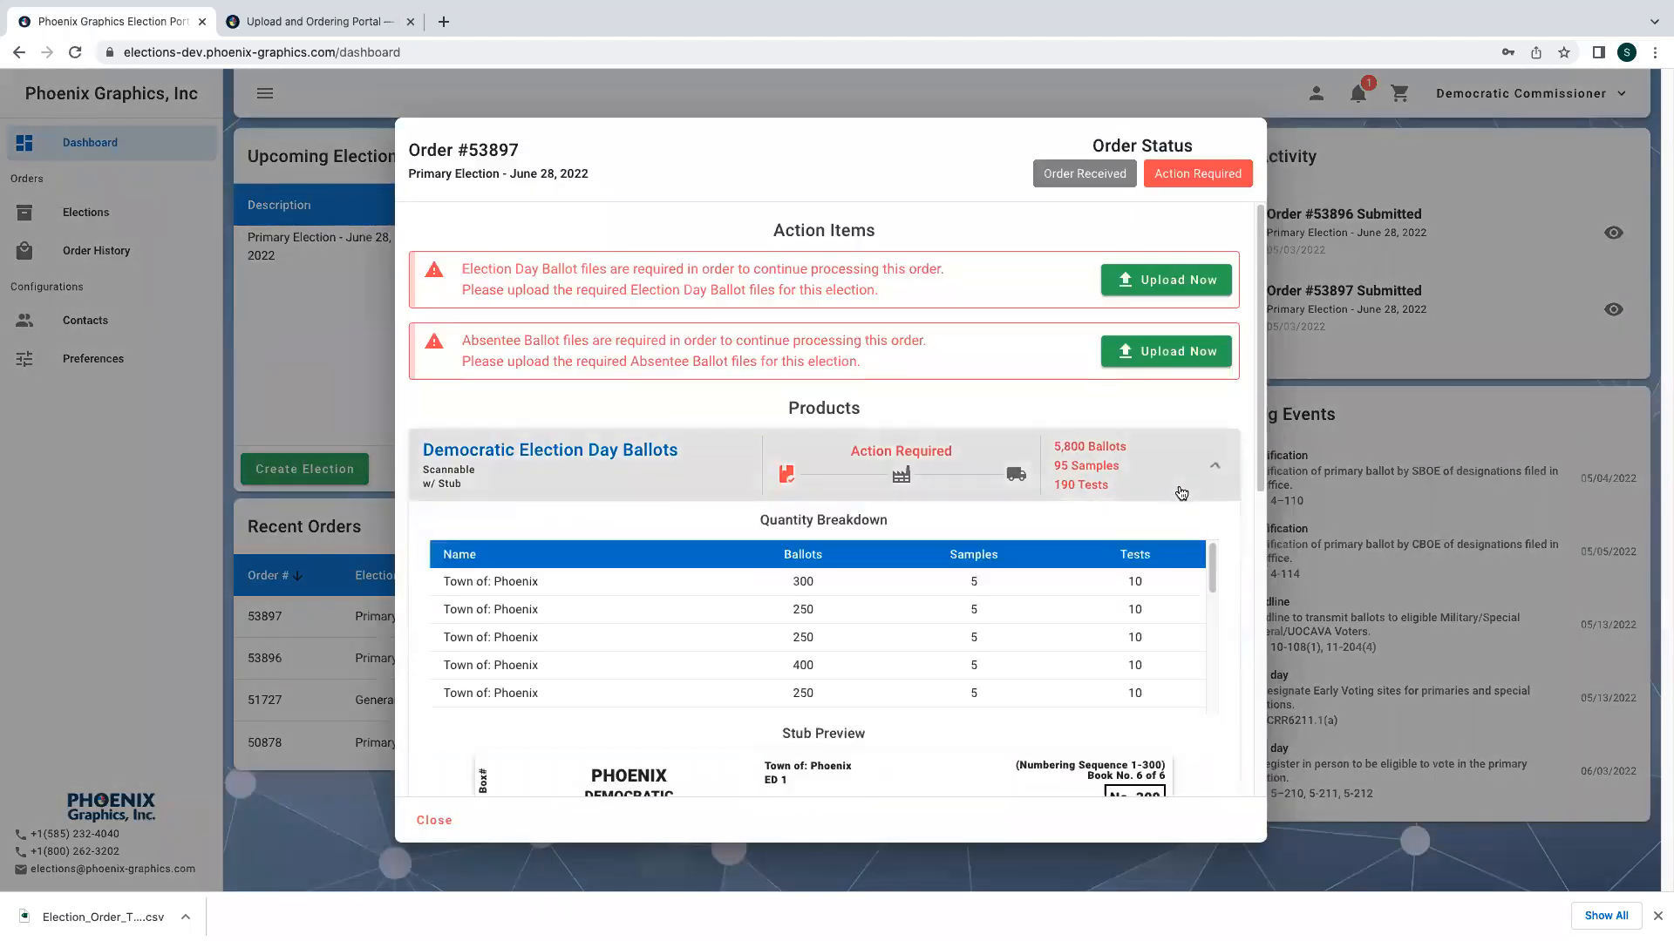
pyautogui.scroll(-1, 1174, 532)
pyautogui.scroll(-3, 1174, 532)
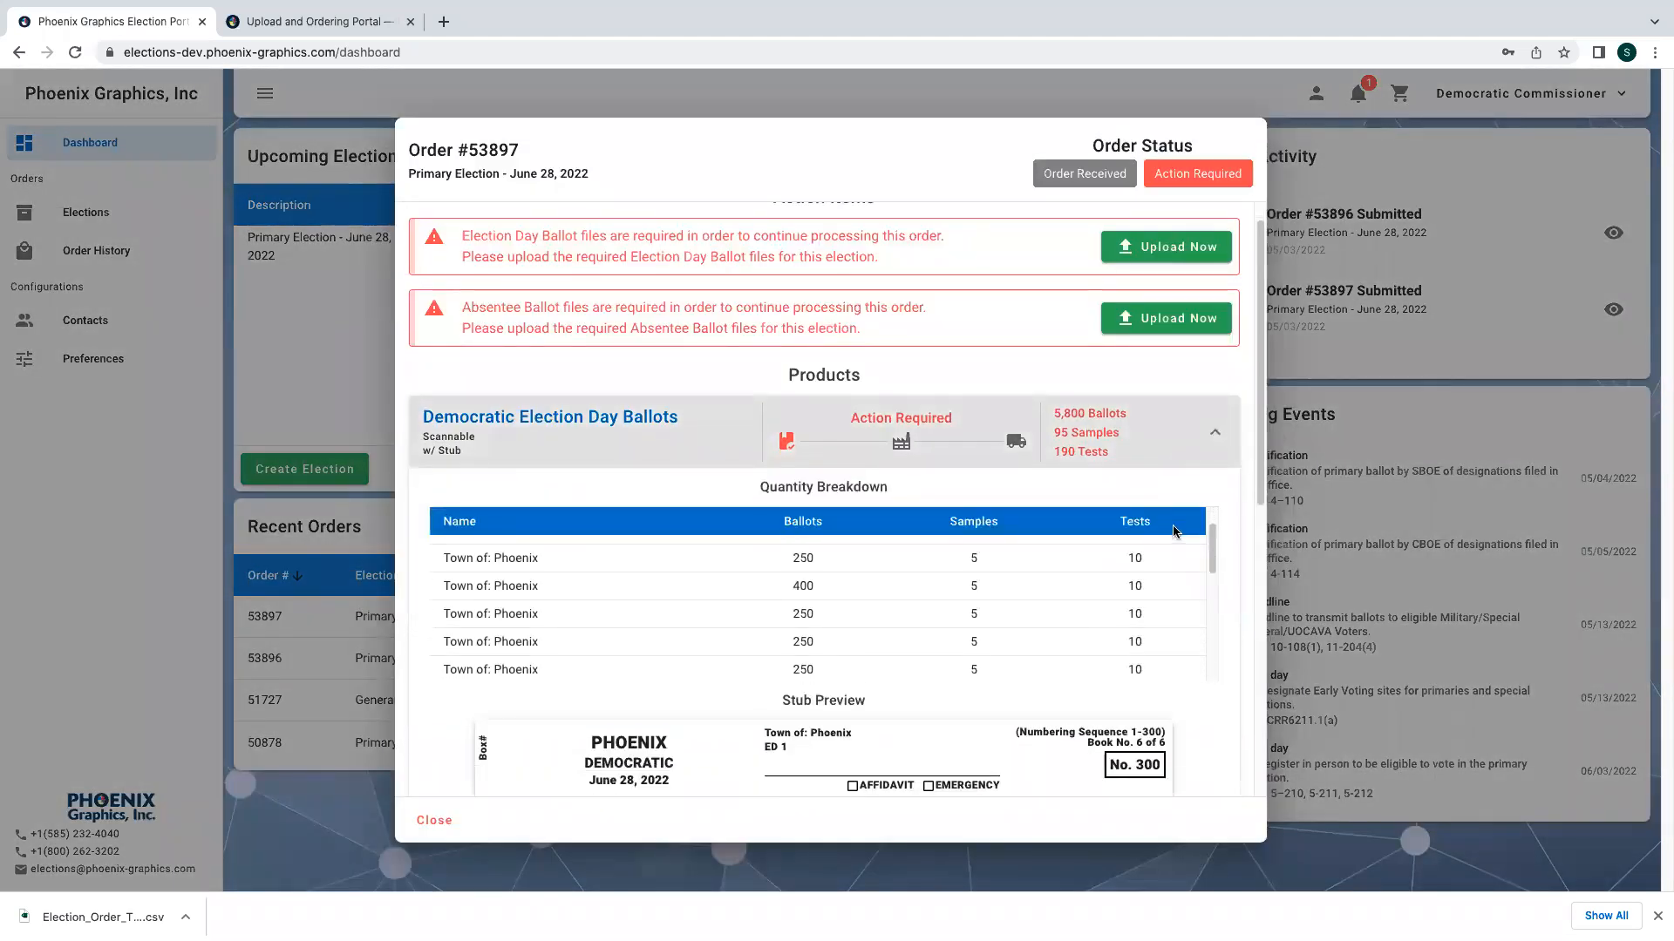
pyautogui.scroll(-2, 1220, 571)
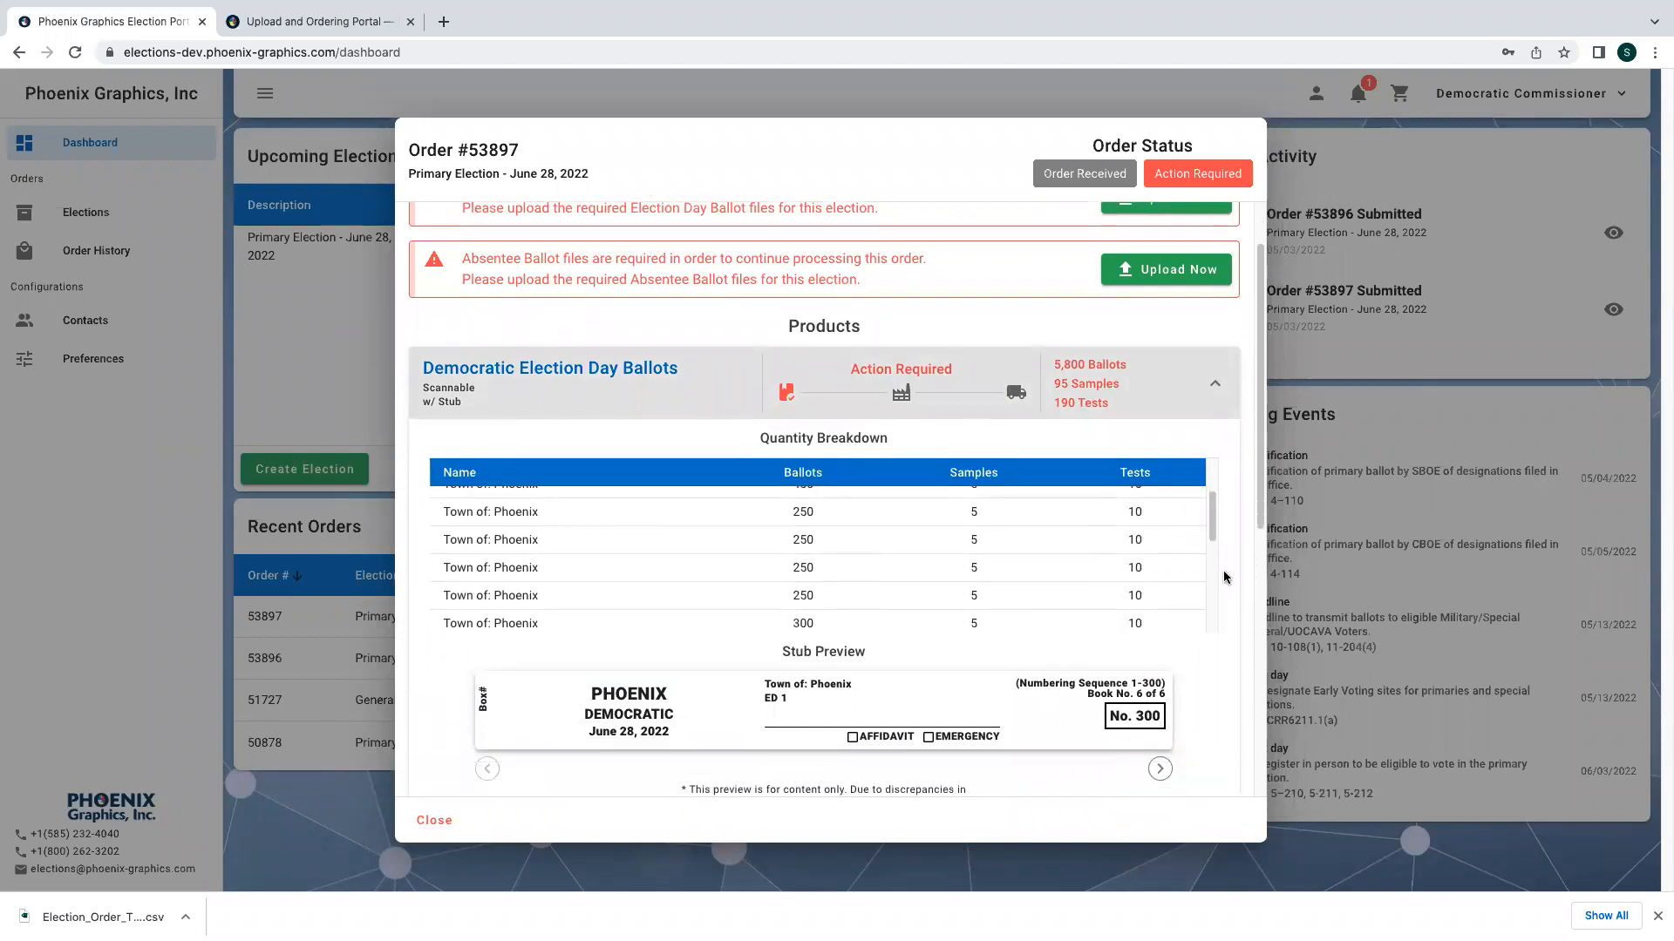
pyautogui.scroll(-2, 1224, 577)
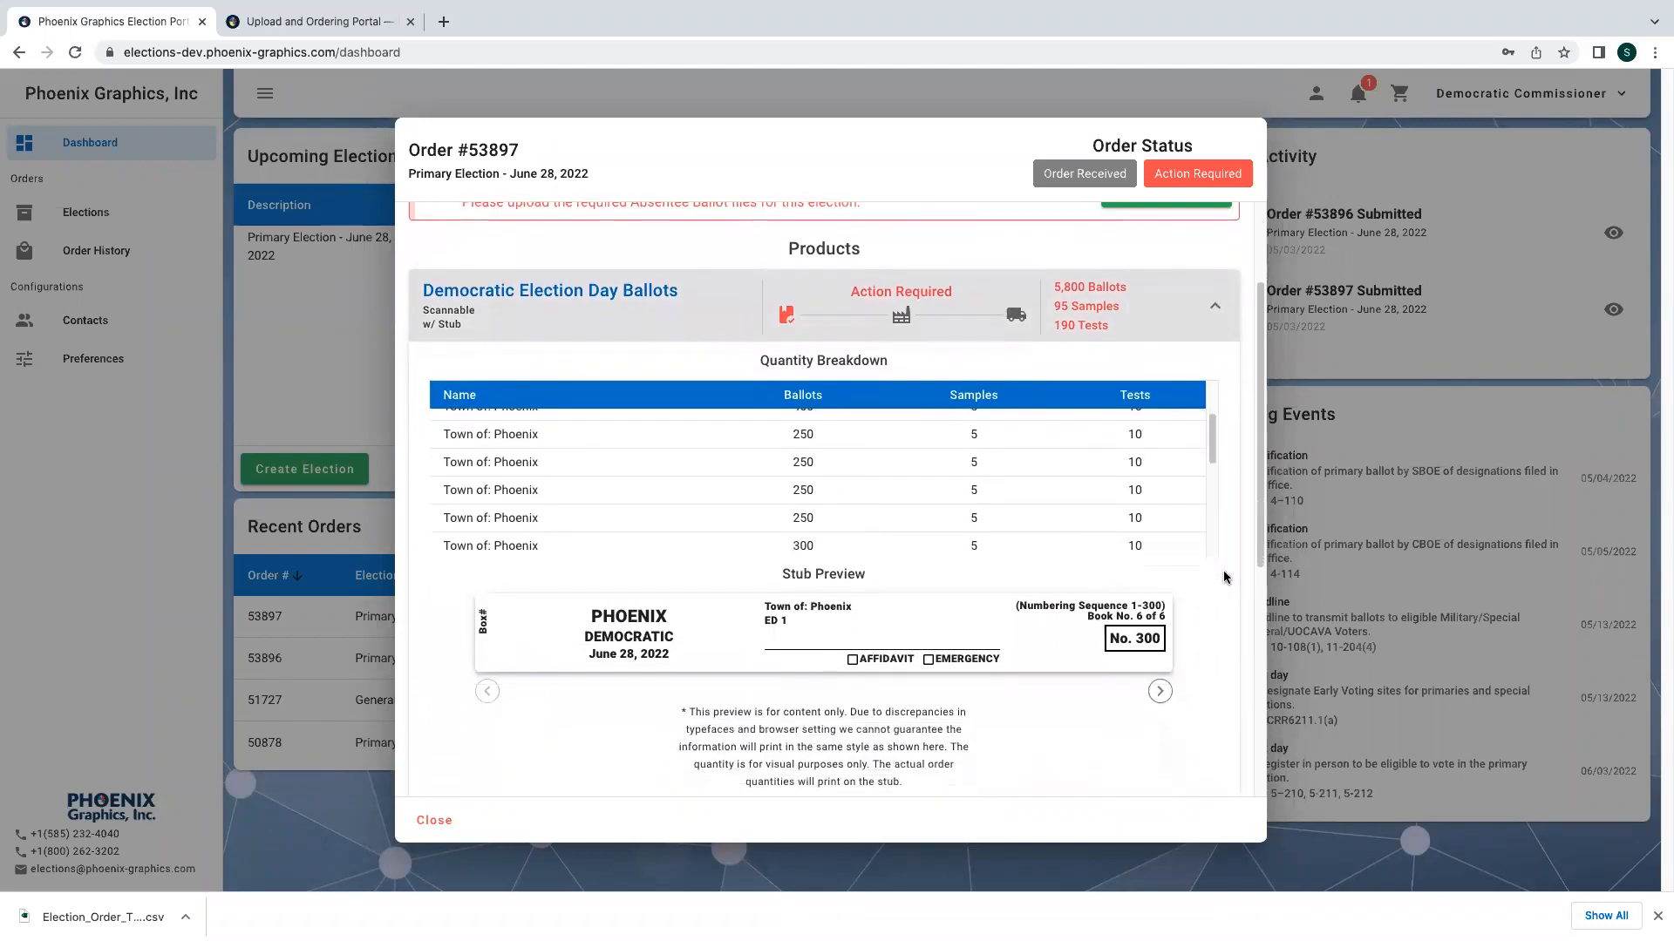
pyautogui.scroll(-1, 1224, 577)
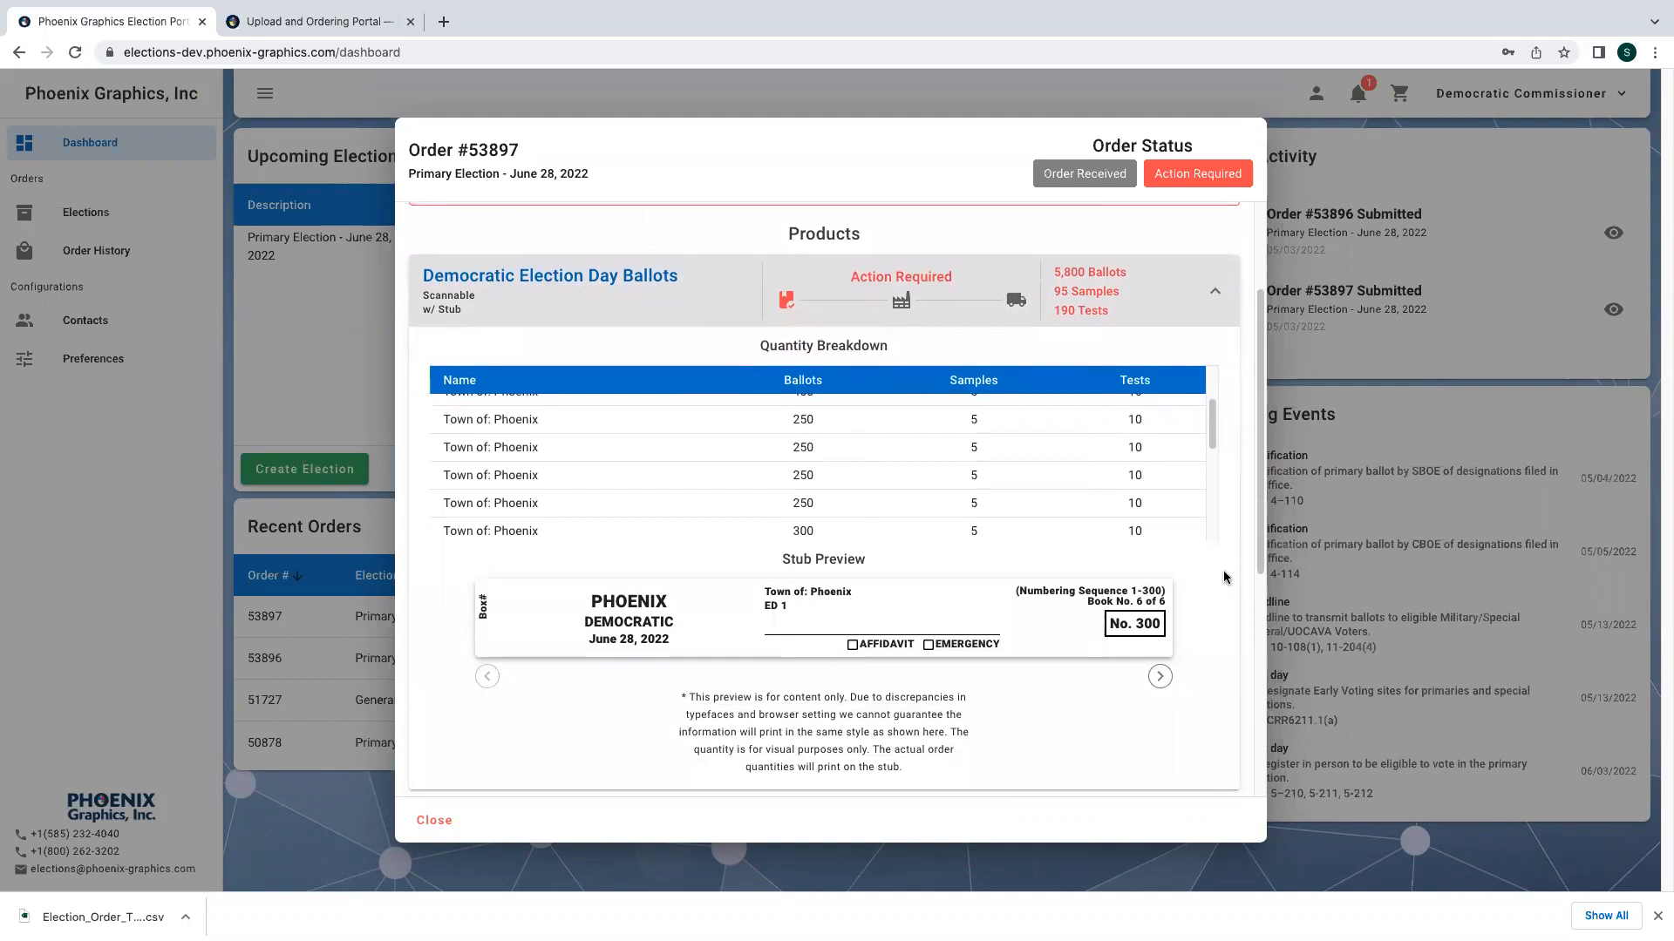
pyautogui.scroll(-4, 1224, 577)
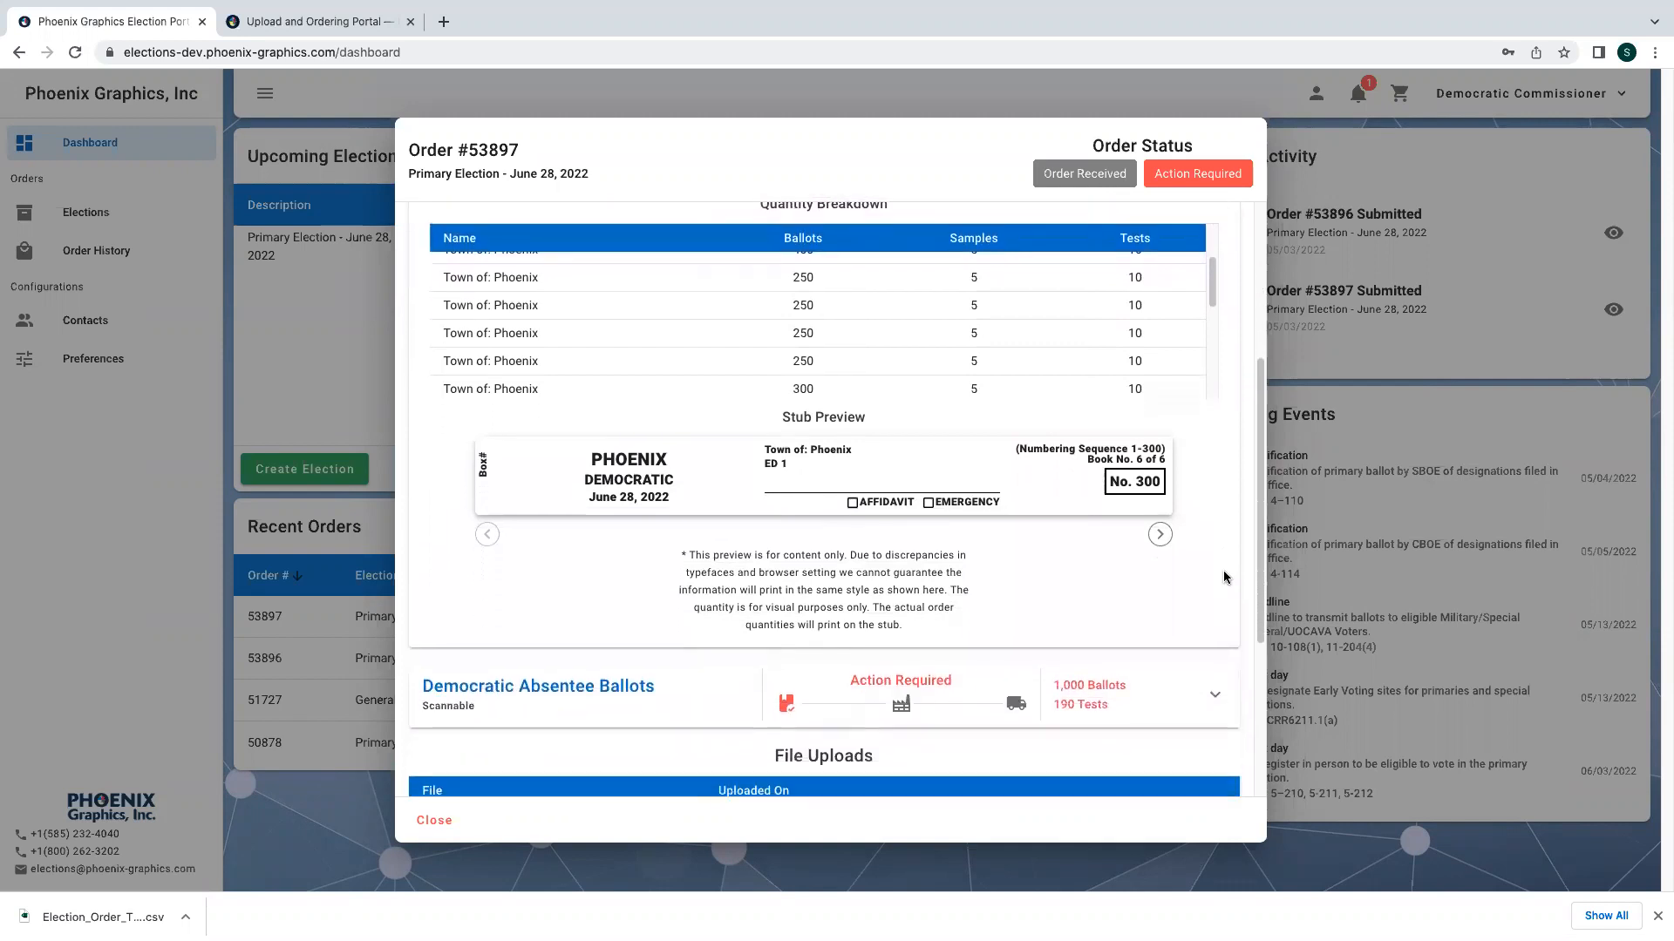
pyautogui.click(1200, 679)
pyautogui.scroll(-1, 1192, 661)
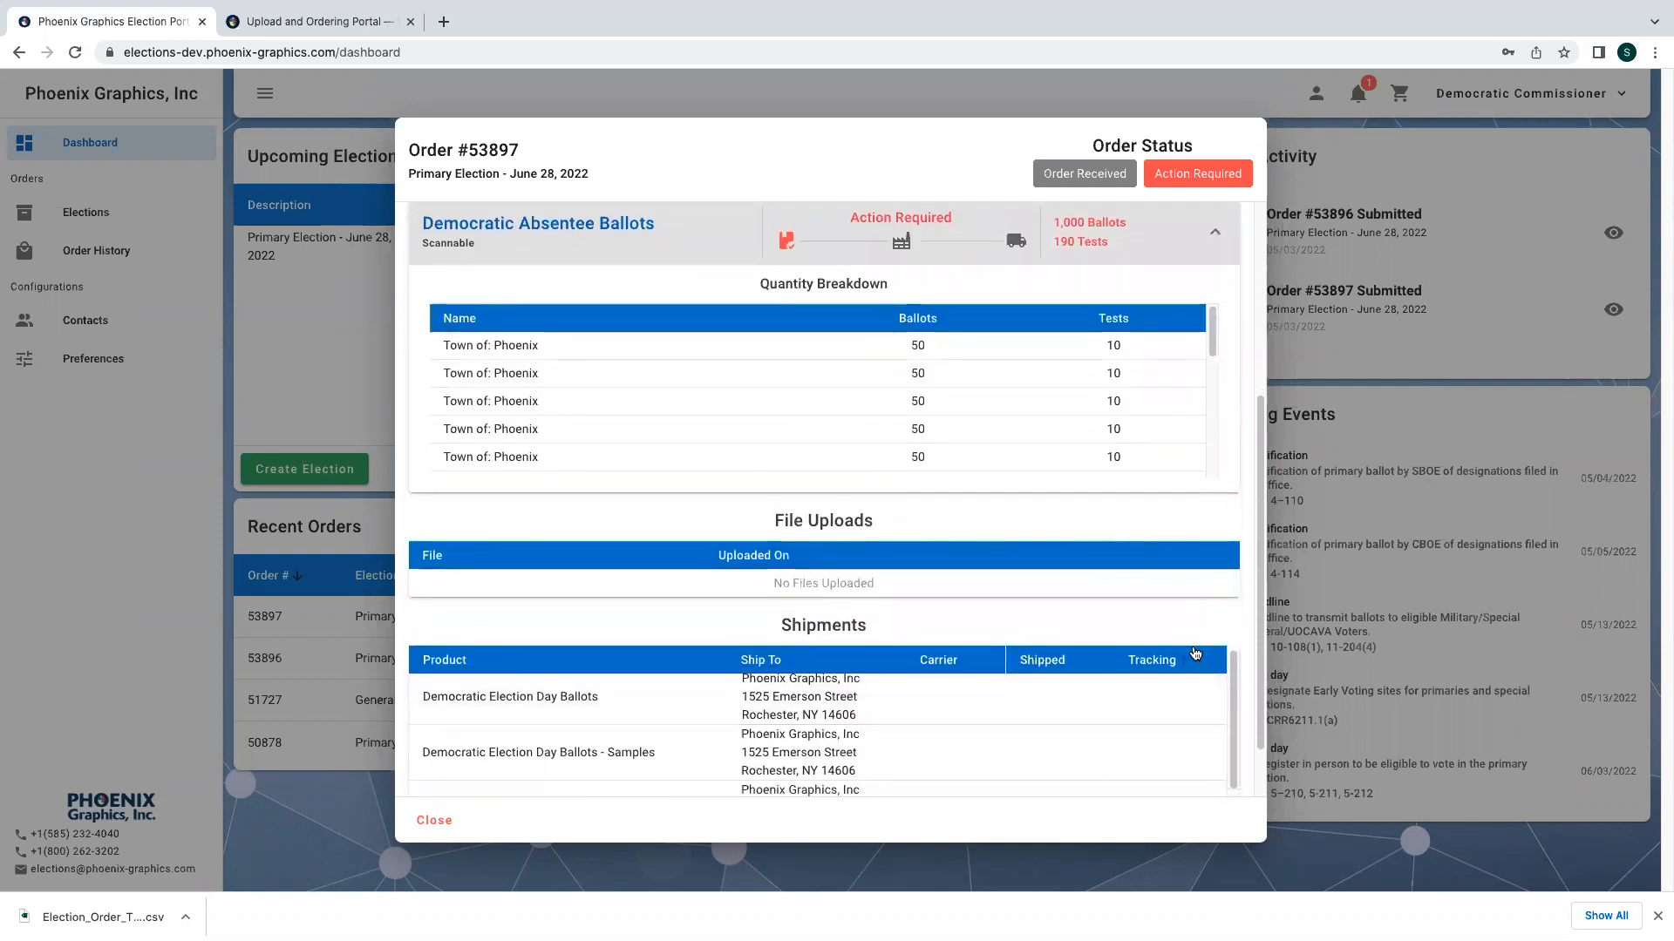
pyautogui.scroll(-3, 1153, 694)
pyautogui.scroll(3, 1152, 694)
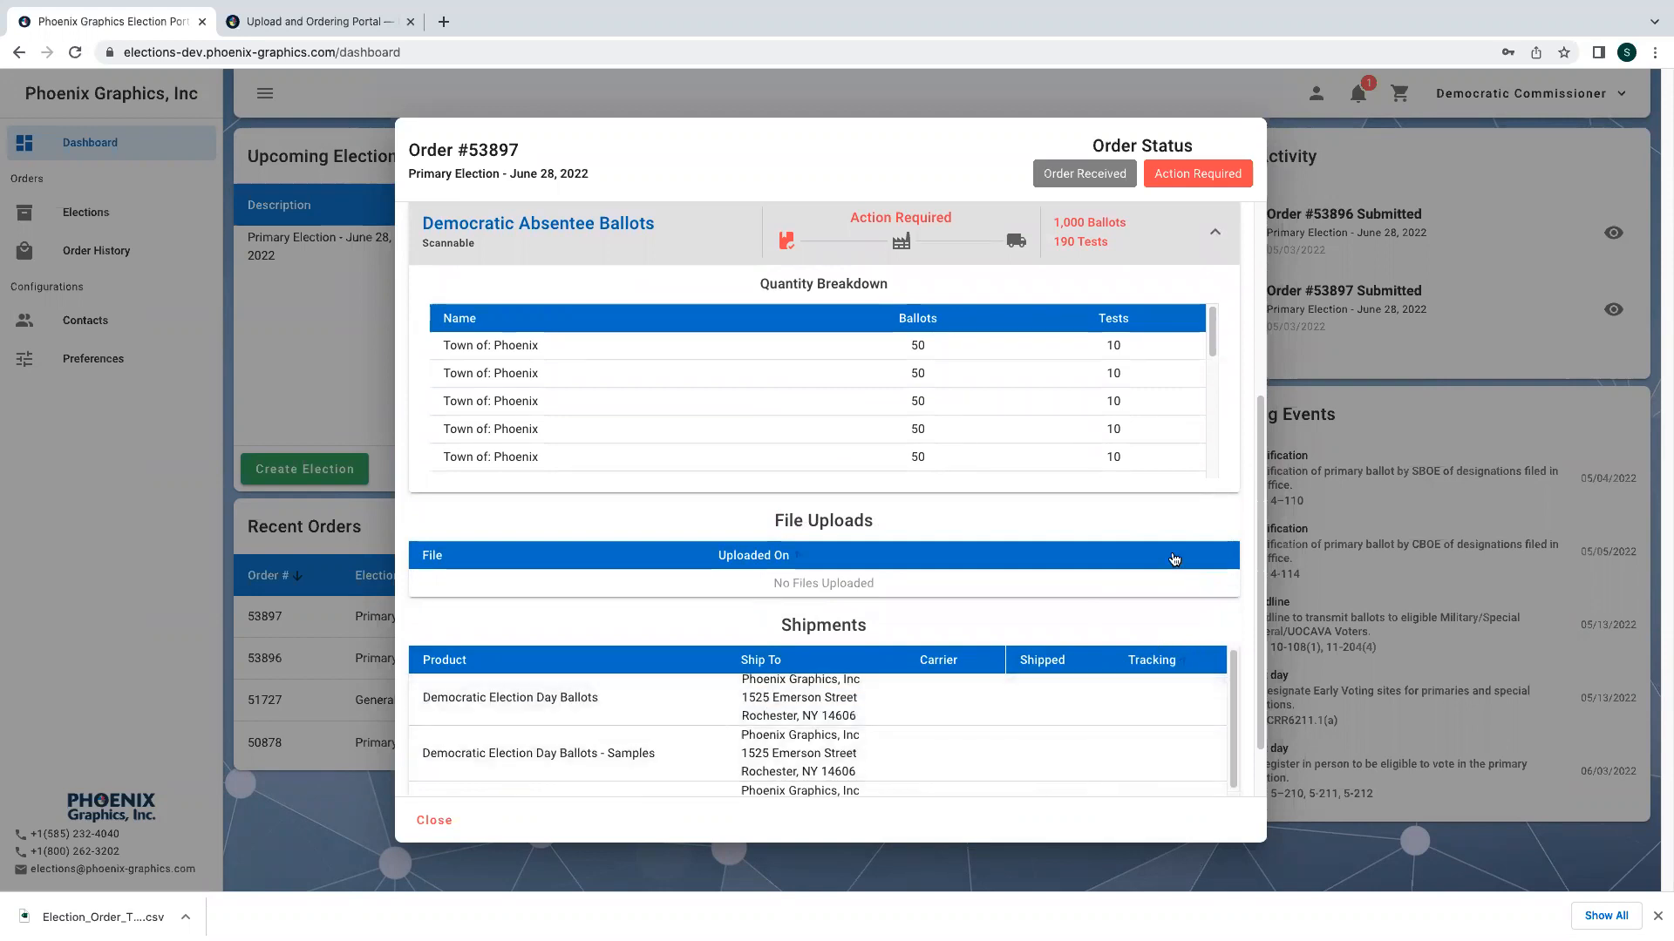
pyautogui.scroll(4, 1174, 558)
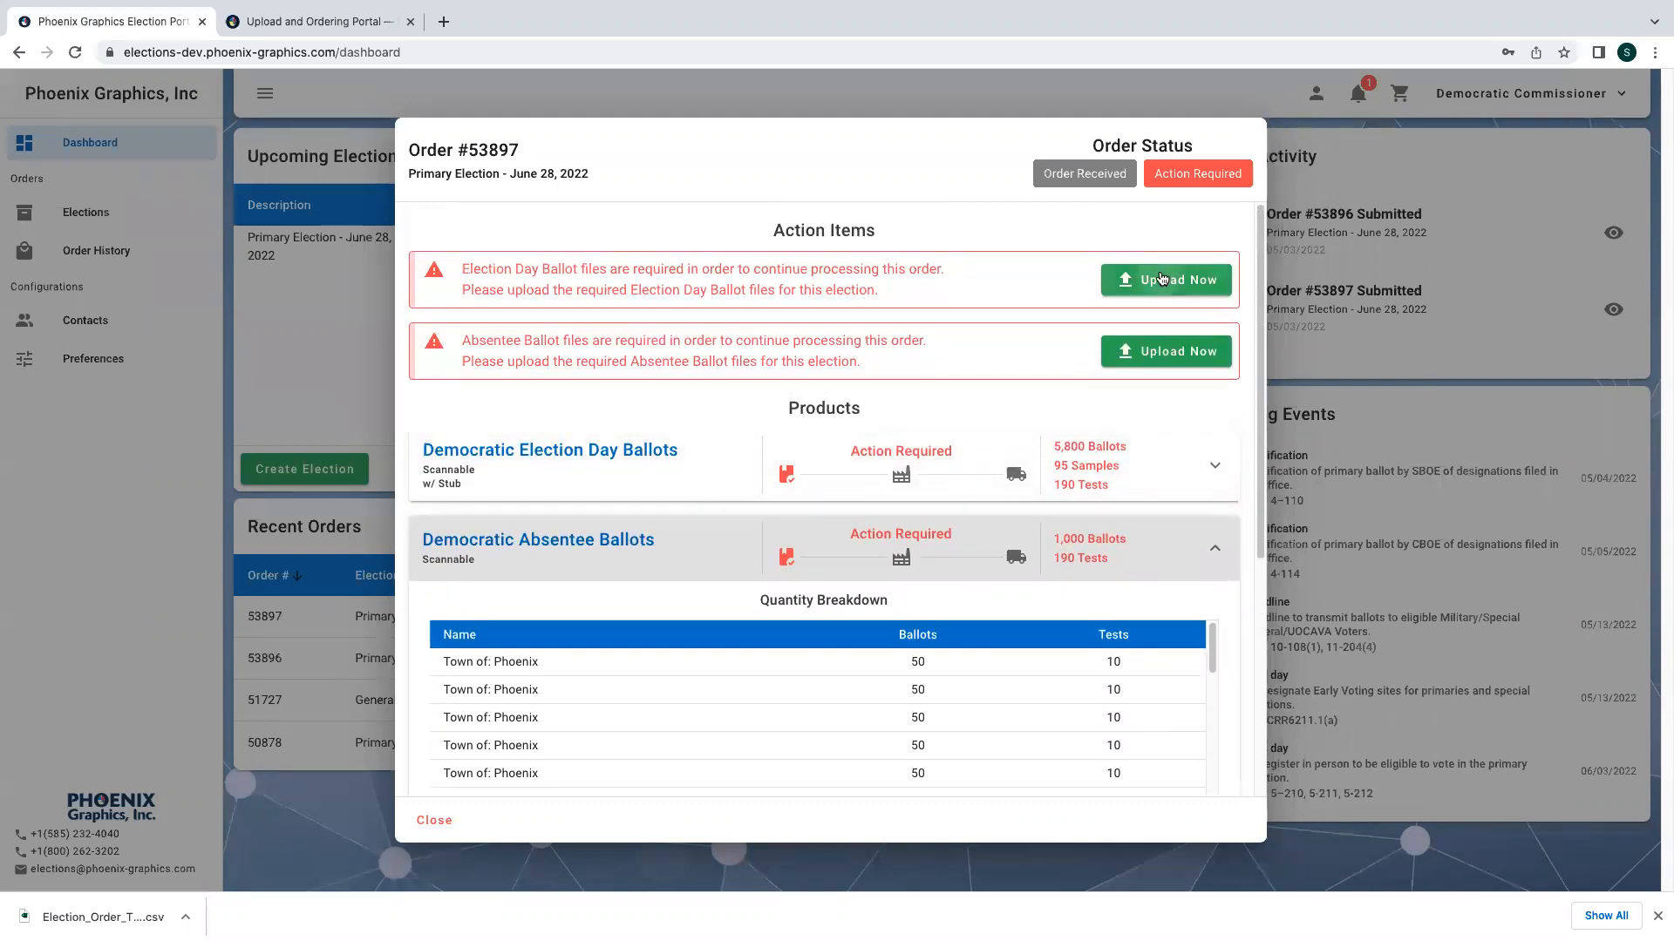
# - Upload 1001.pdf as the required Election Day Ballot file for the order
pyautogui.click(1161, 279)
pyautogui.click(863, 469)
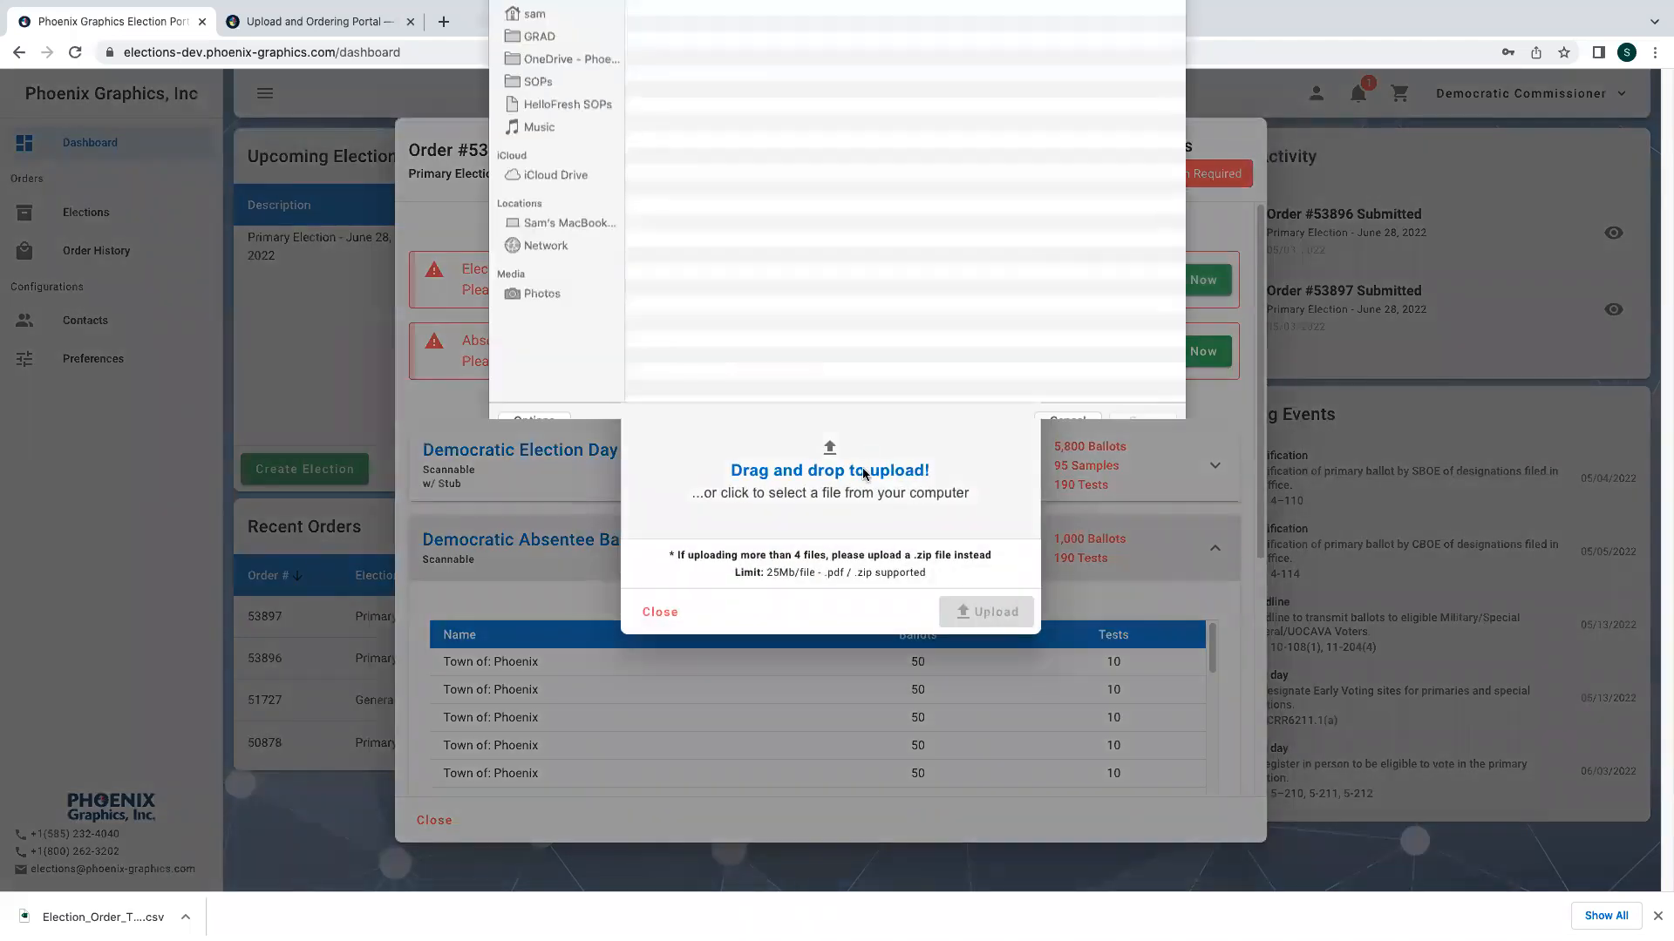
pyautogui.click(882, 126)
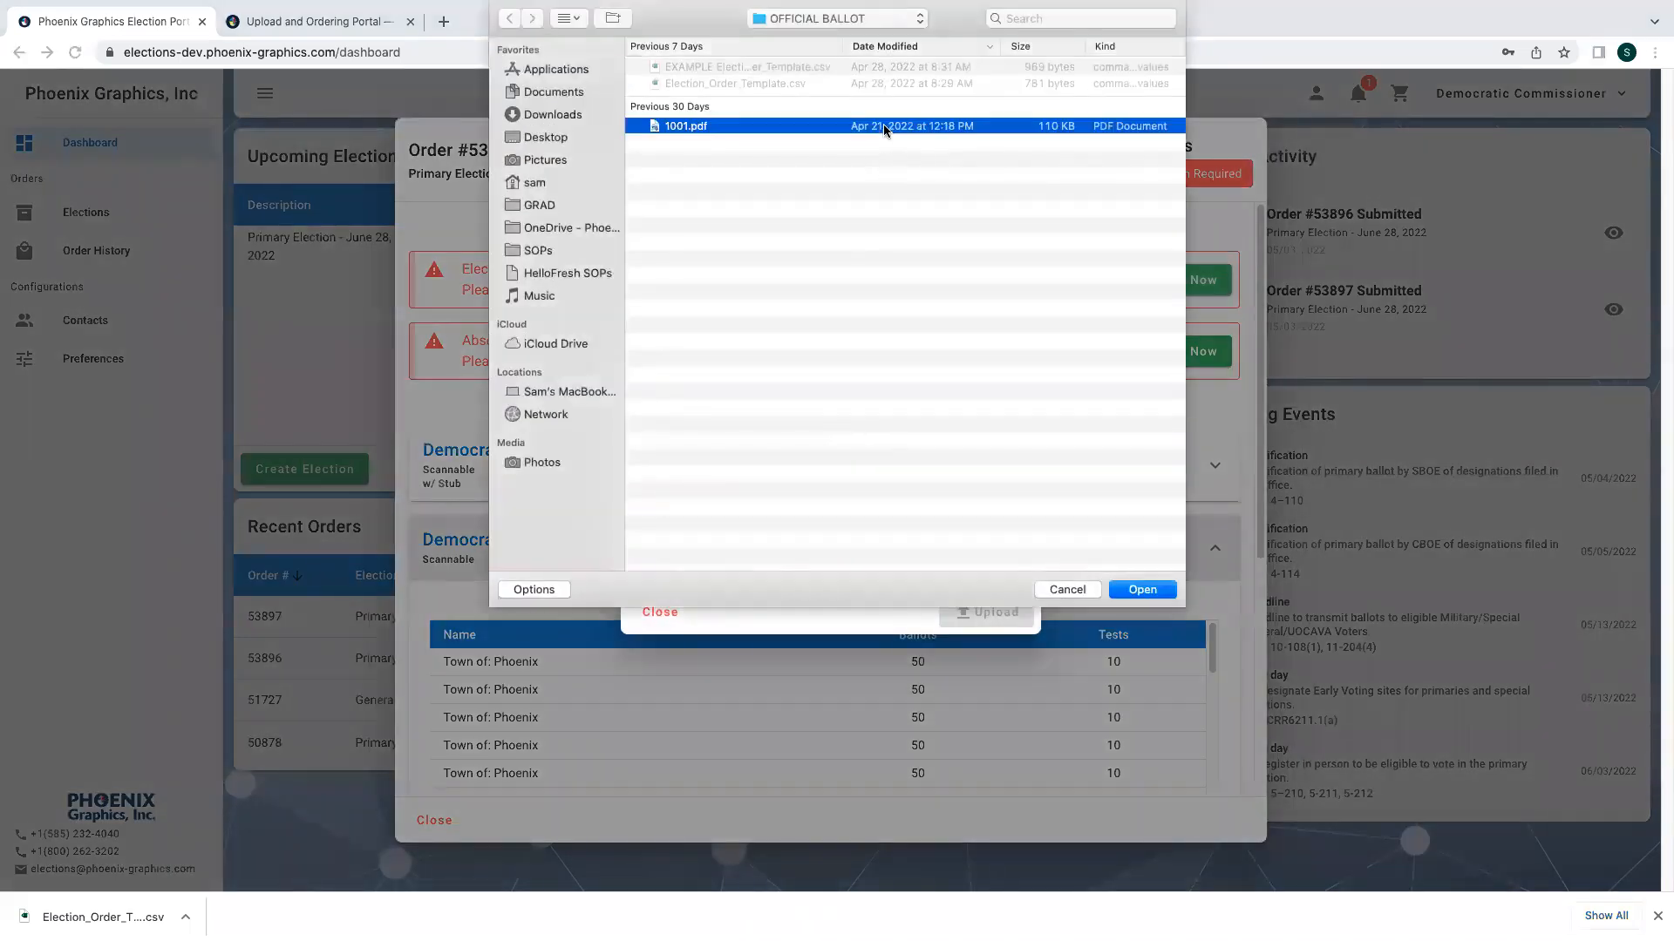
pyautogui.click(1137, 586)
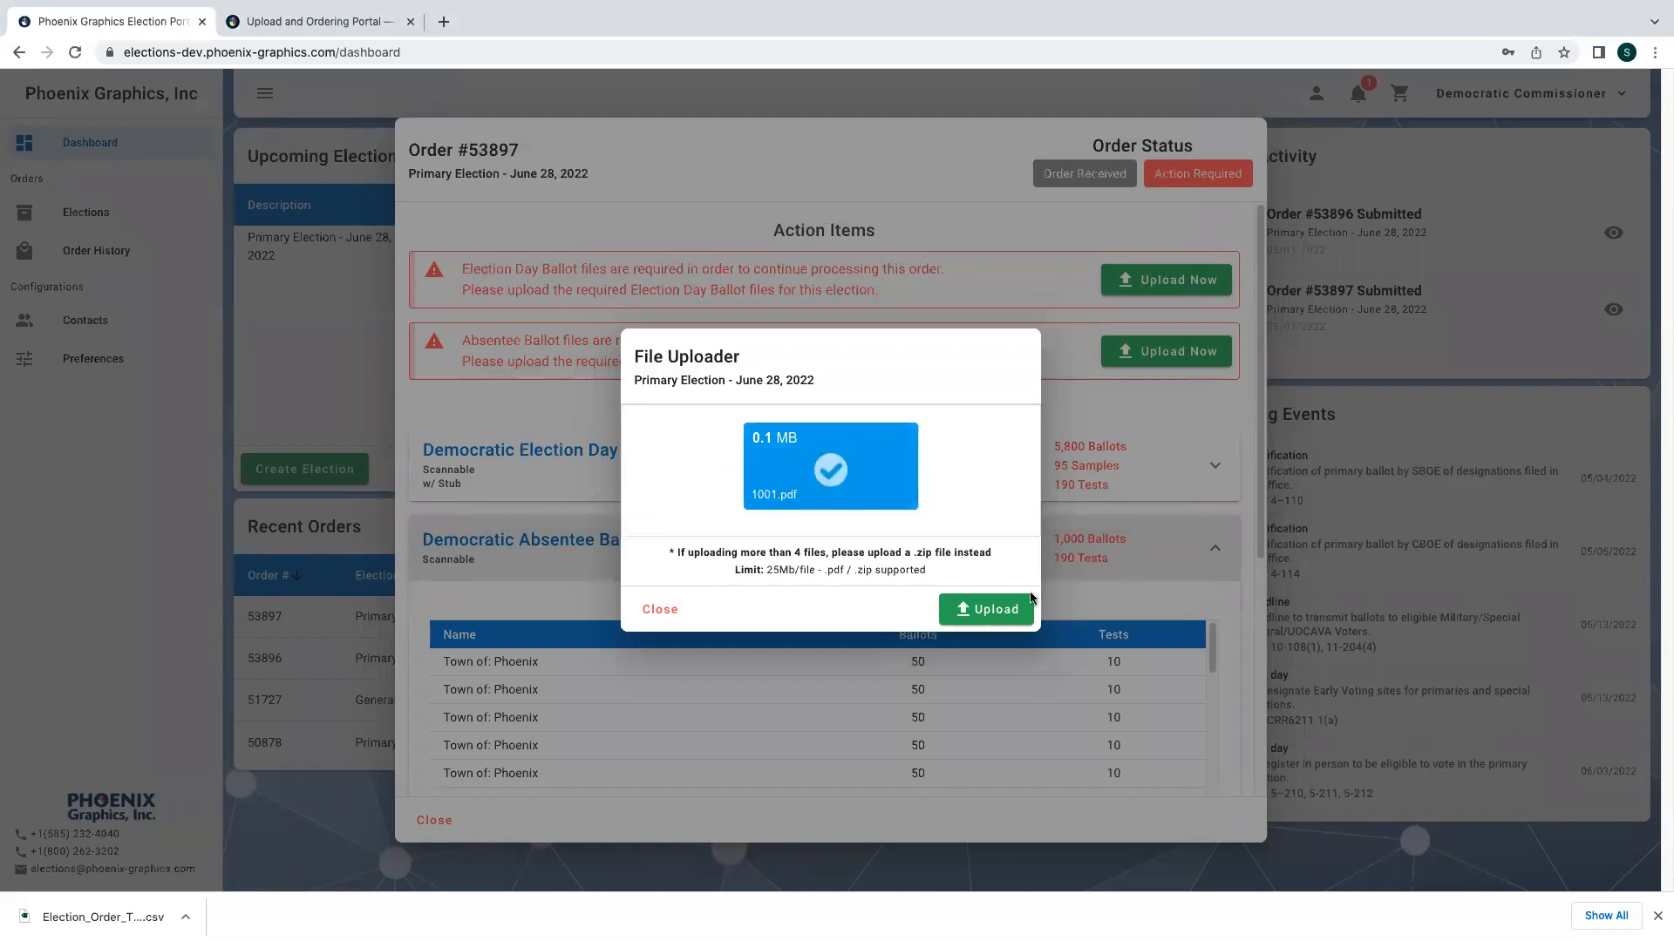
pyautogui.click(994, 613)
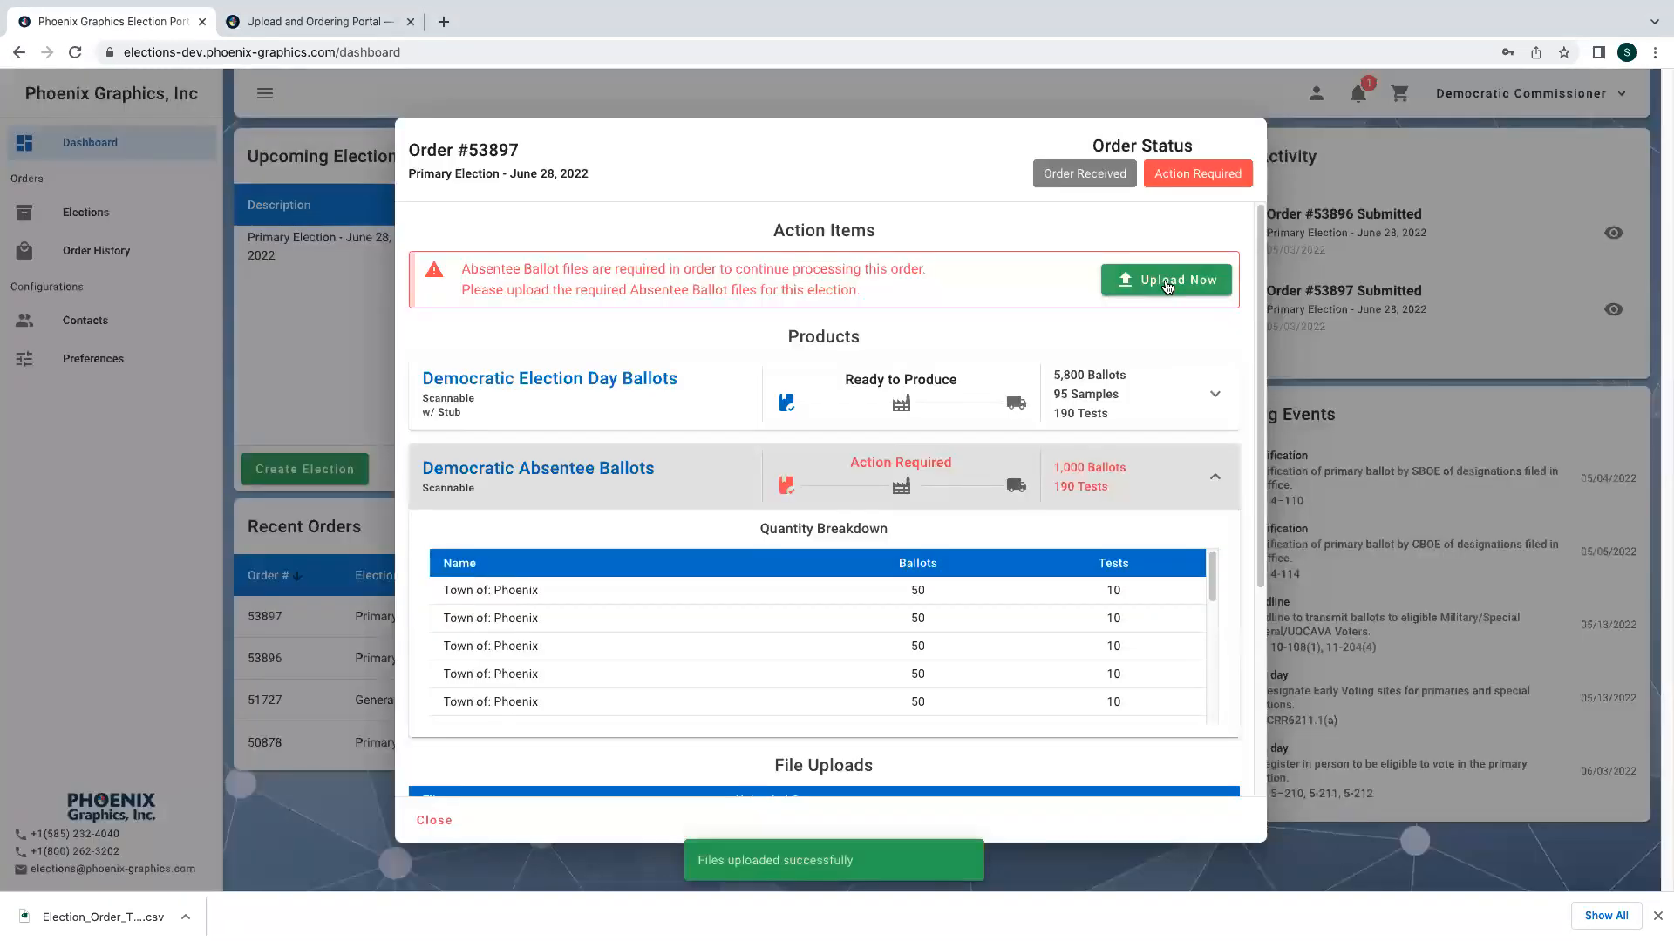
# - Upload 1001.pdf as the required Absentee Ballot file for the order
pyautogui.click(1166, 280)
pyautogui.click(846, 469)
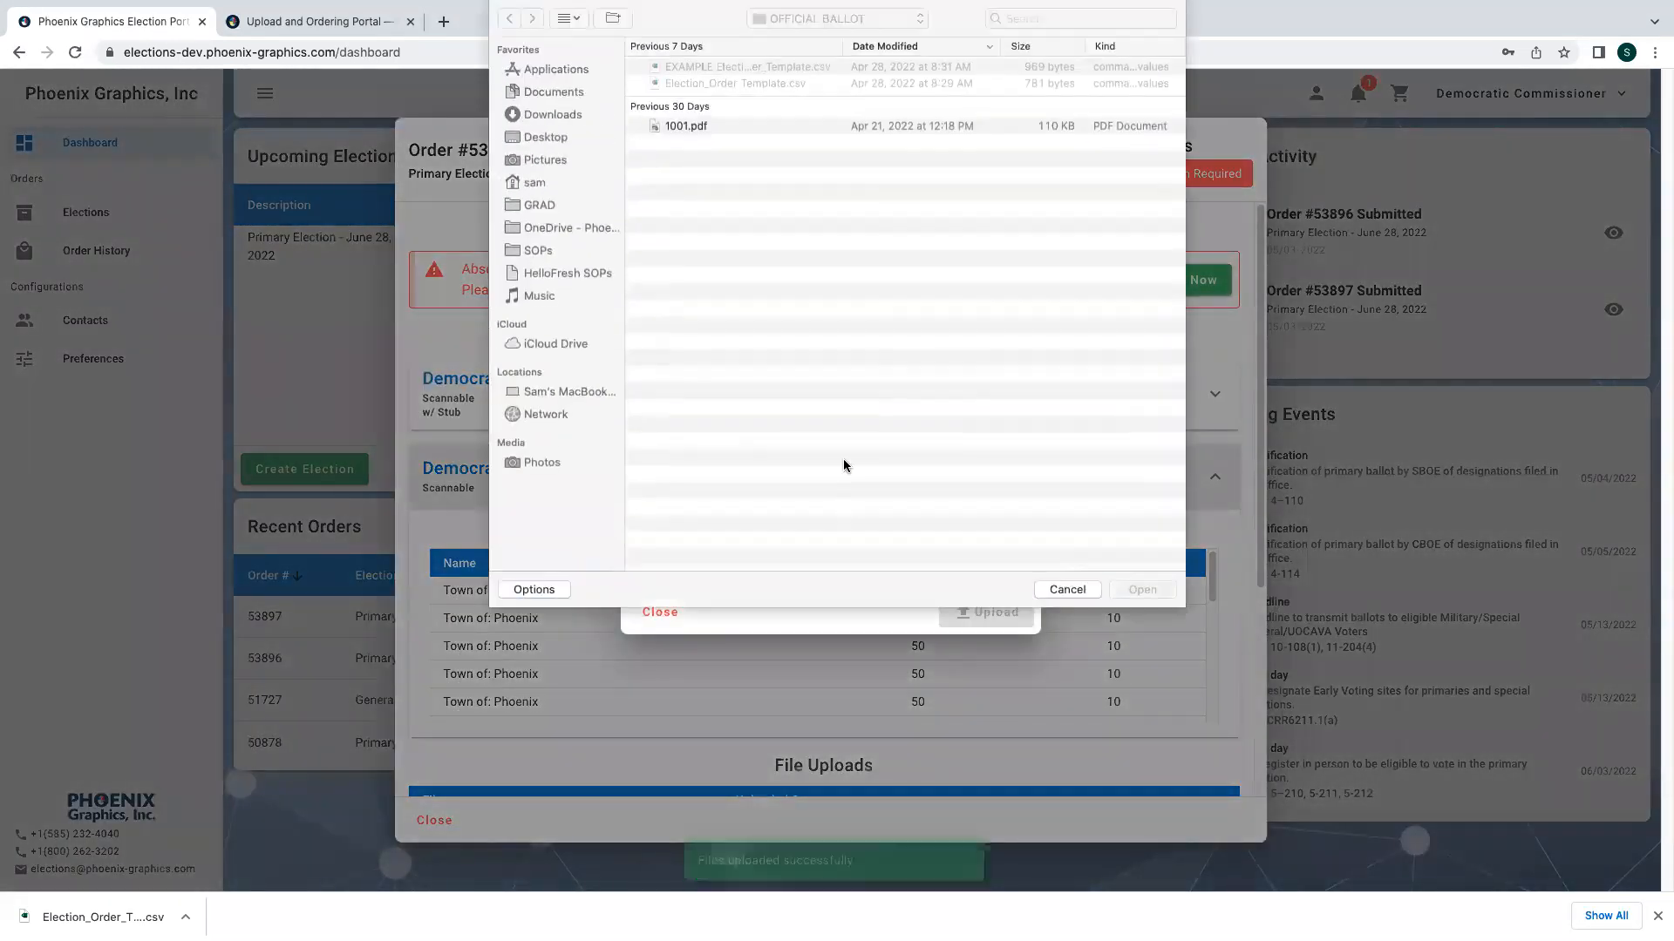
pyautogui.click(795, 127)
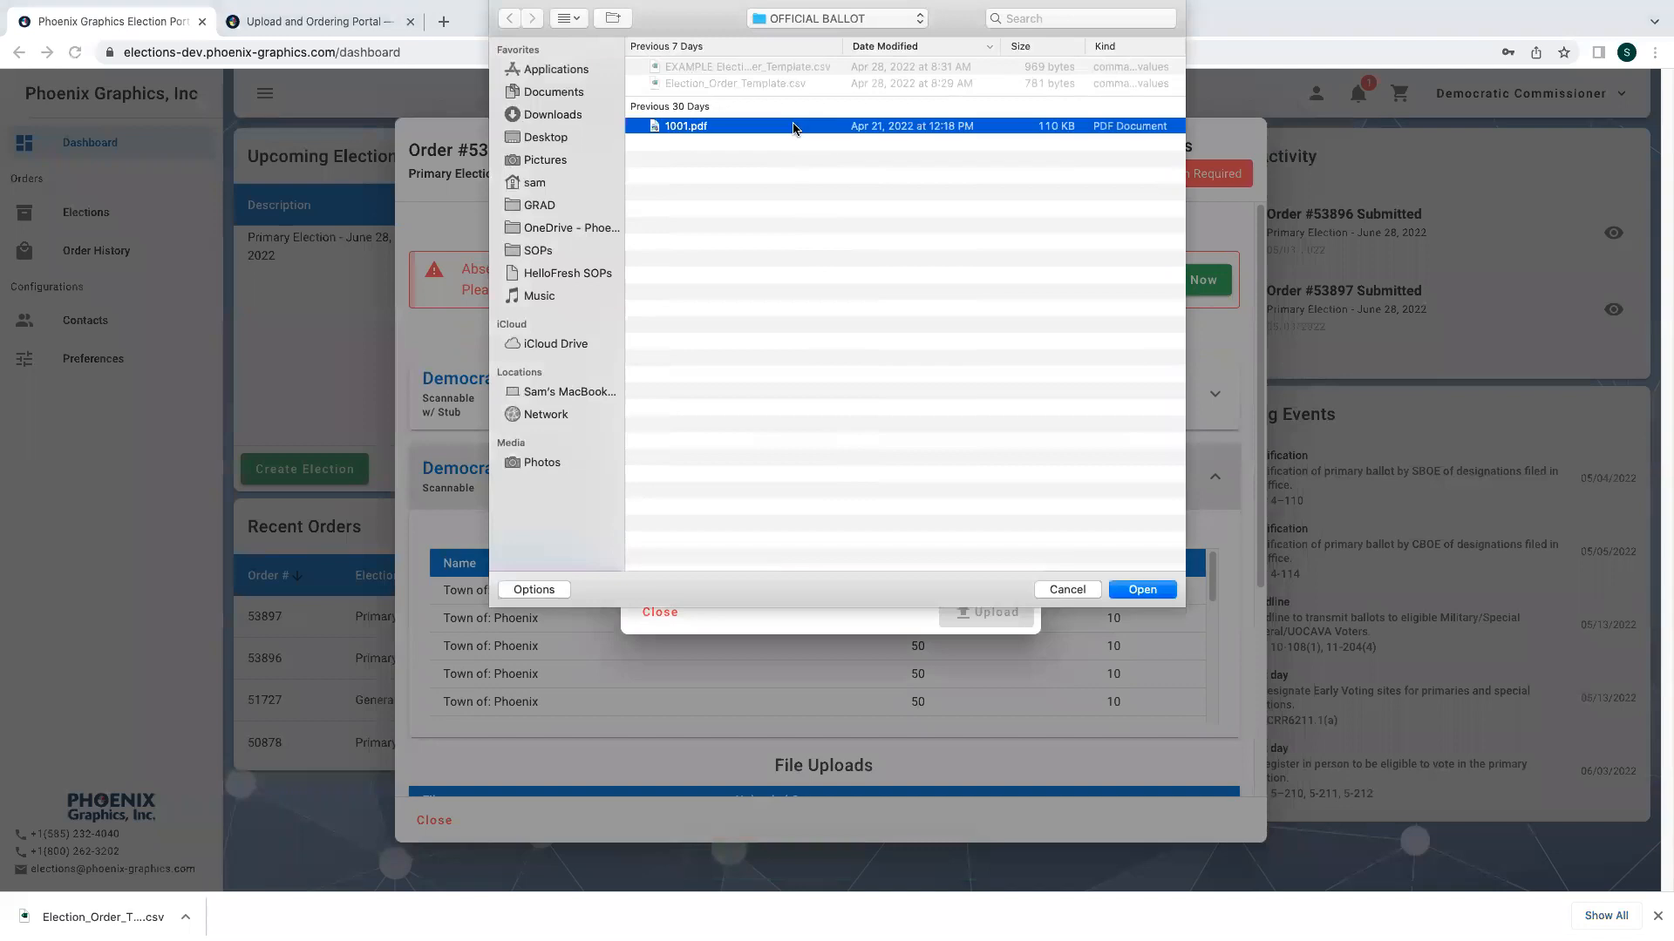
pyautogui.click(1146, 591)
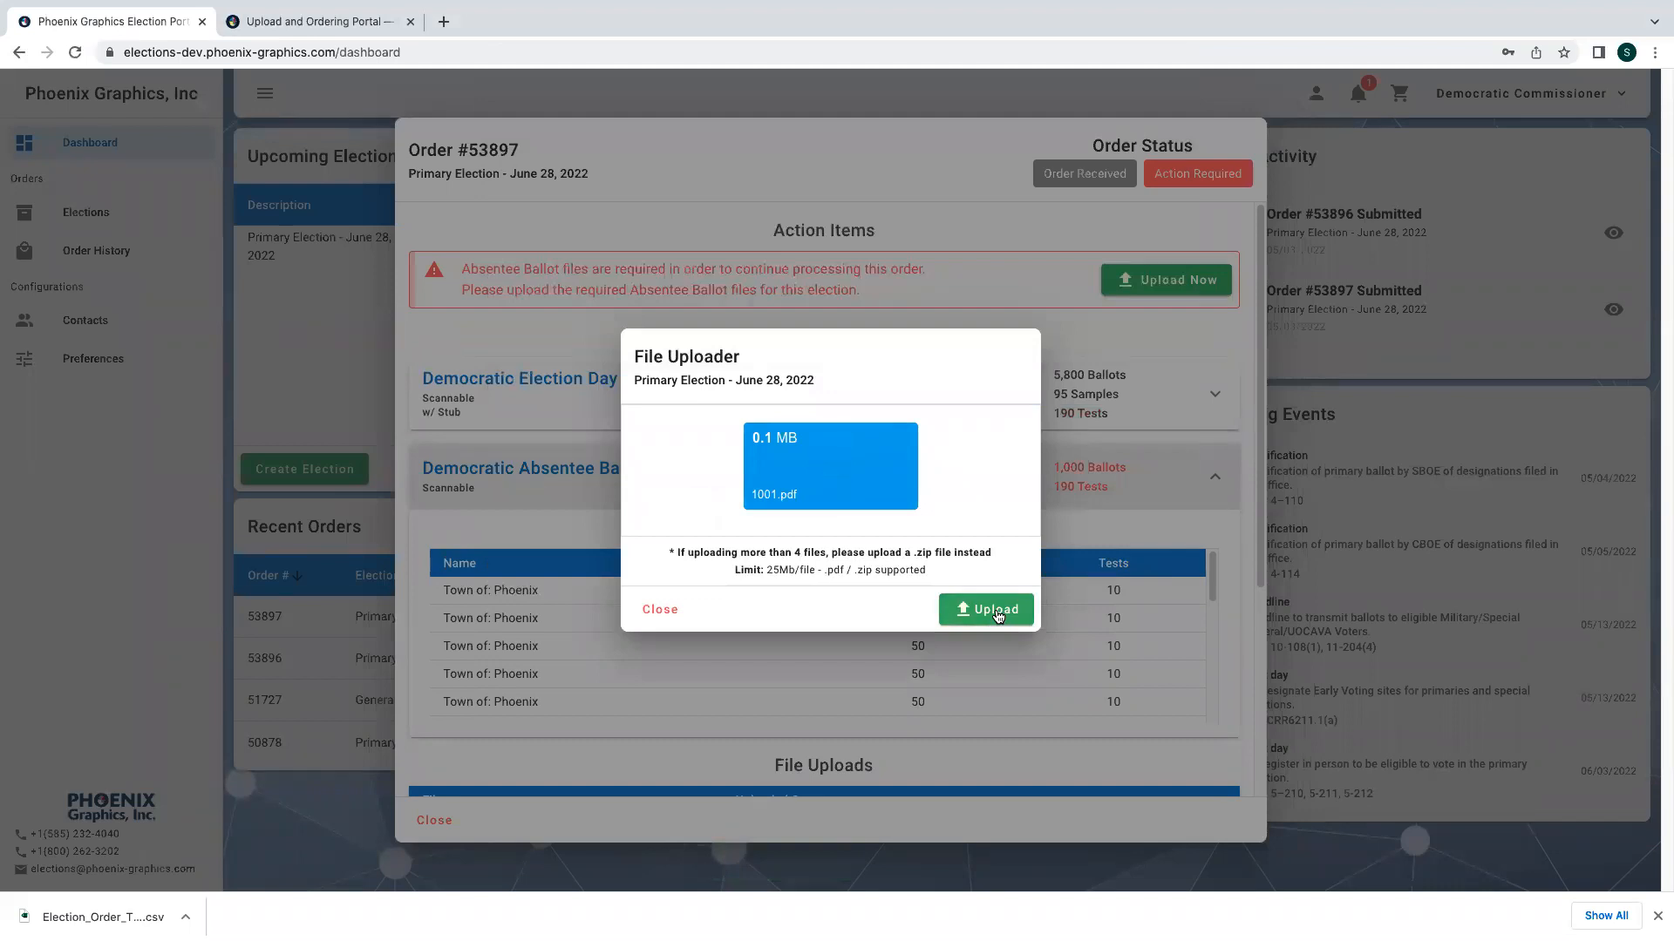
pyautogui.click(997, 609)
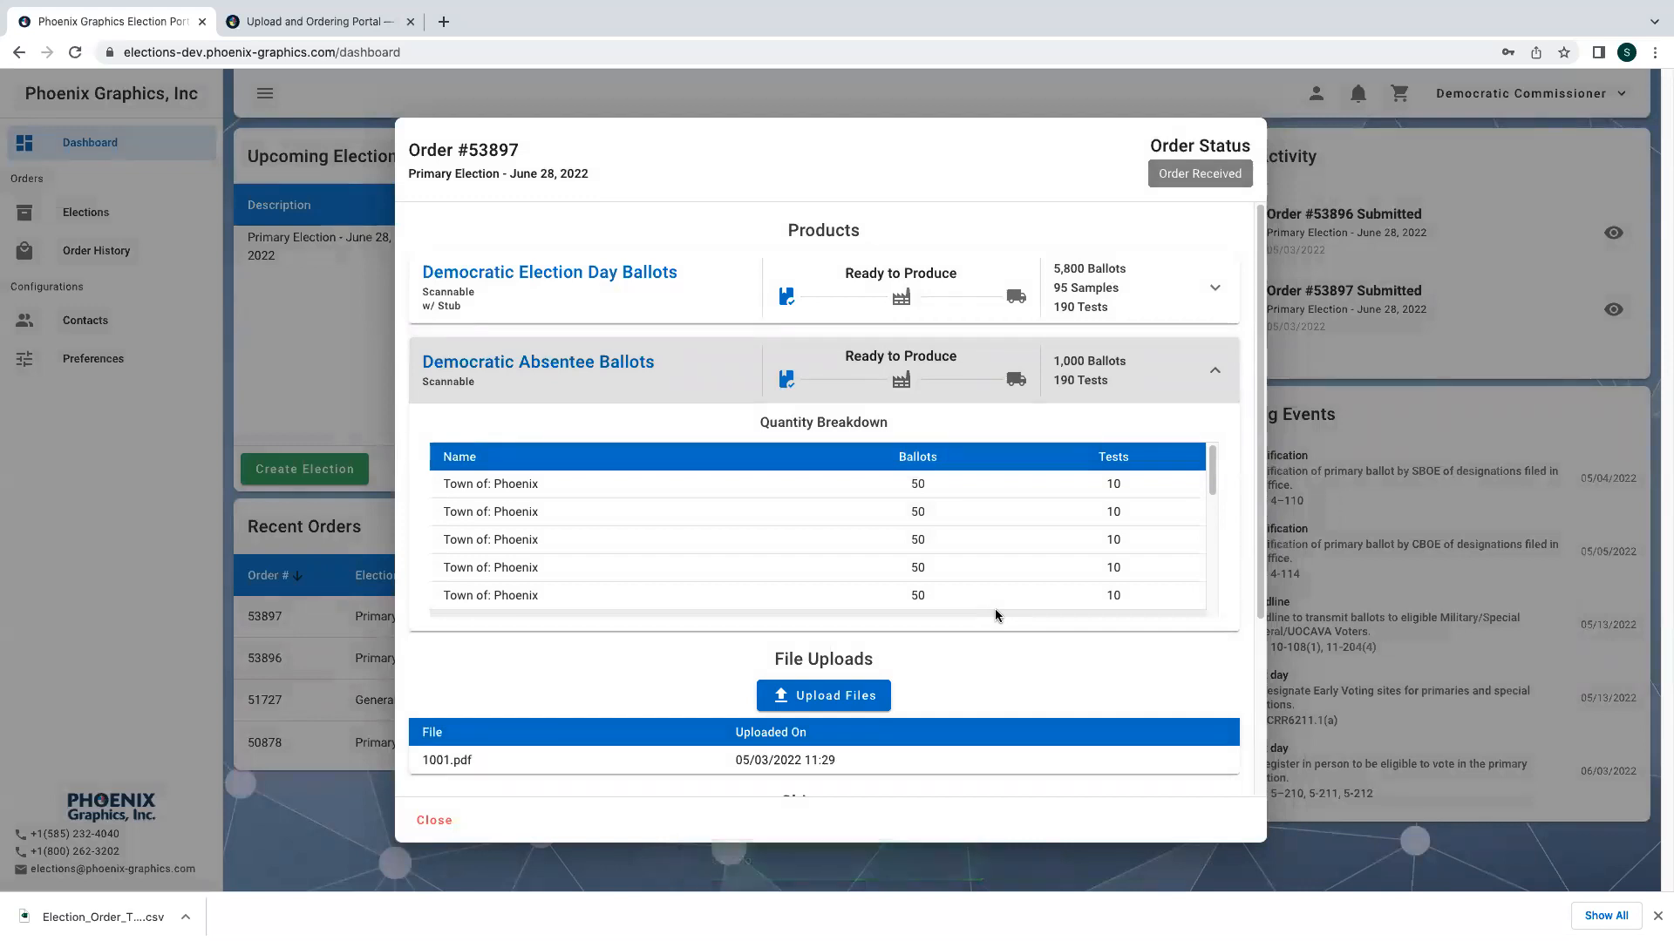
# - Collapse the Democratic Absentee Ballots breakdown and close the order details
pyautogui.moveTo(995, 611); pyautogui.dragTo(993, 604)
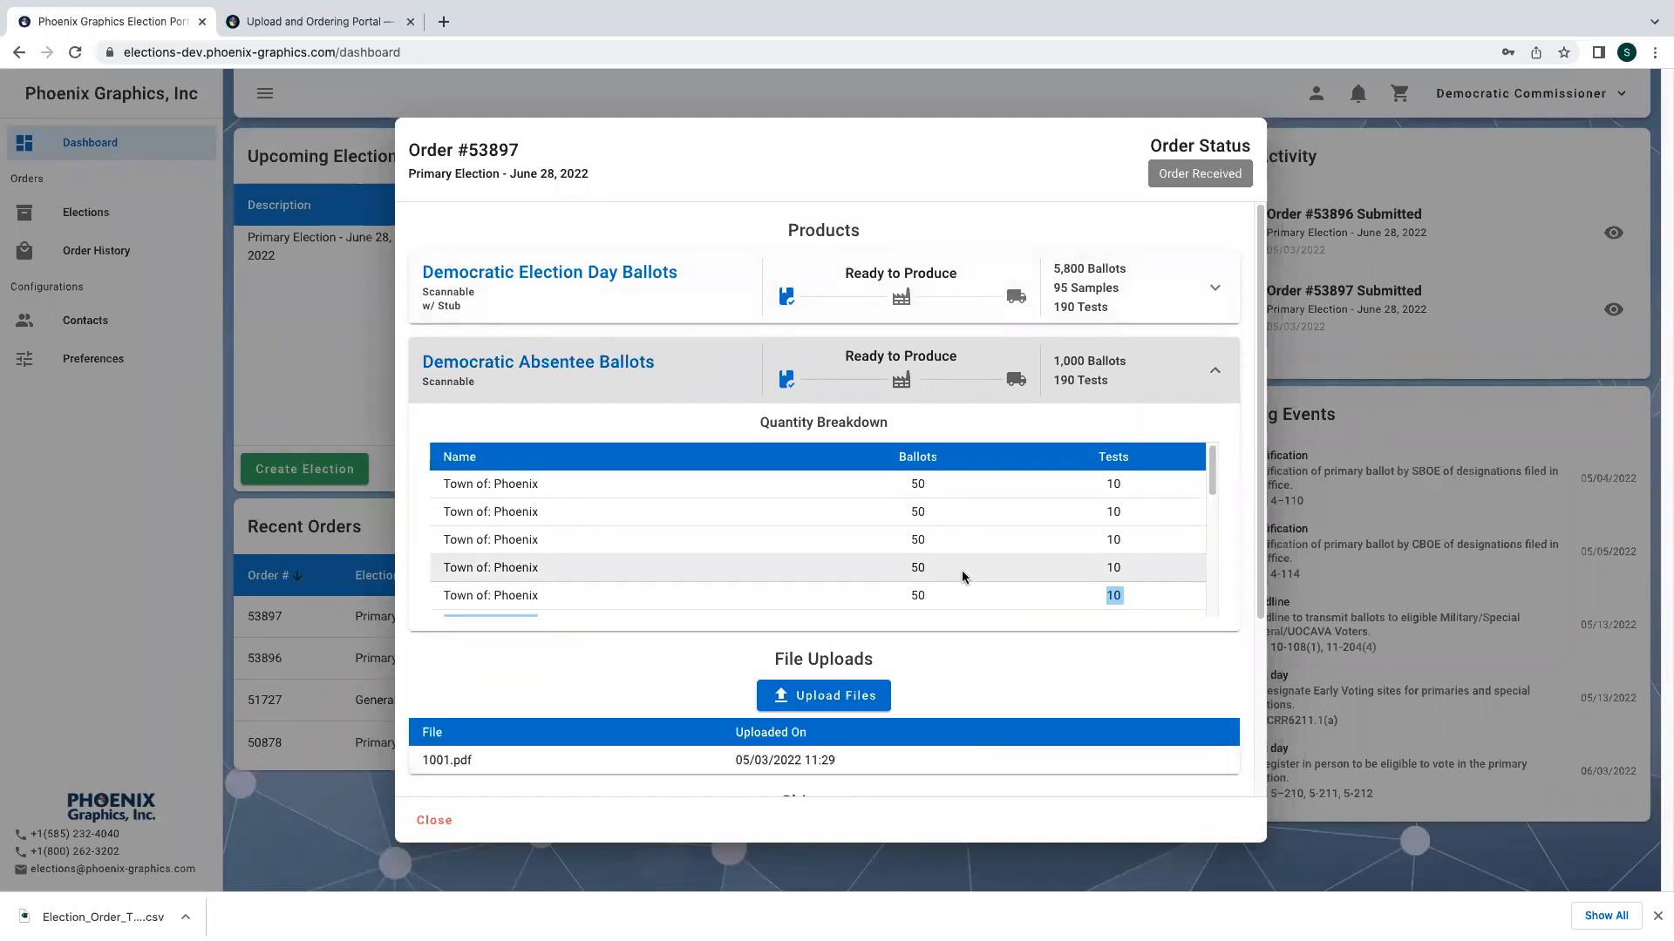
pyautogui.scroll(1, 1117, 495)
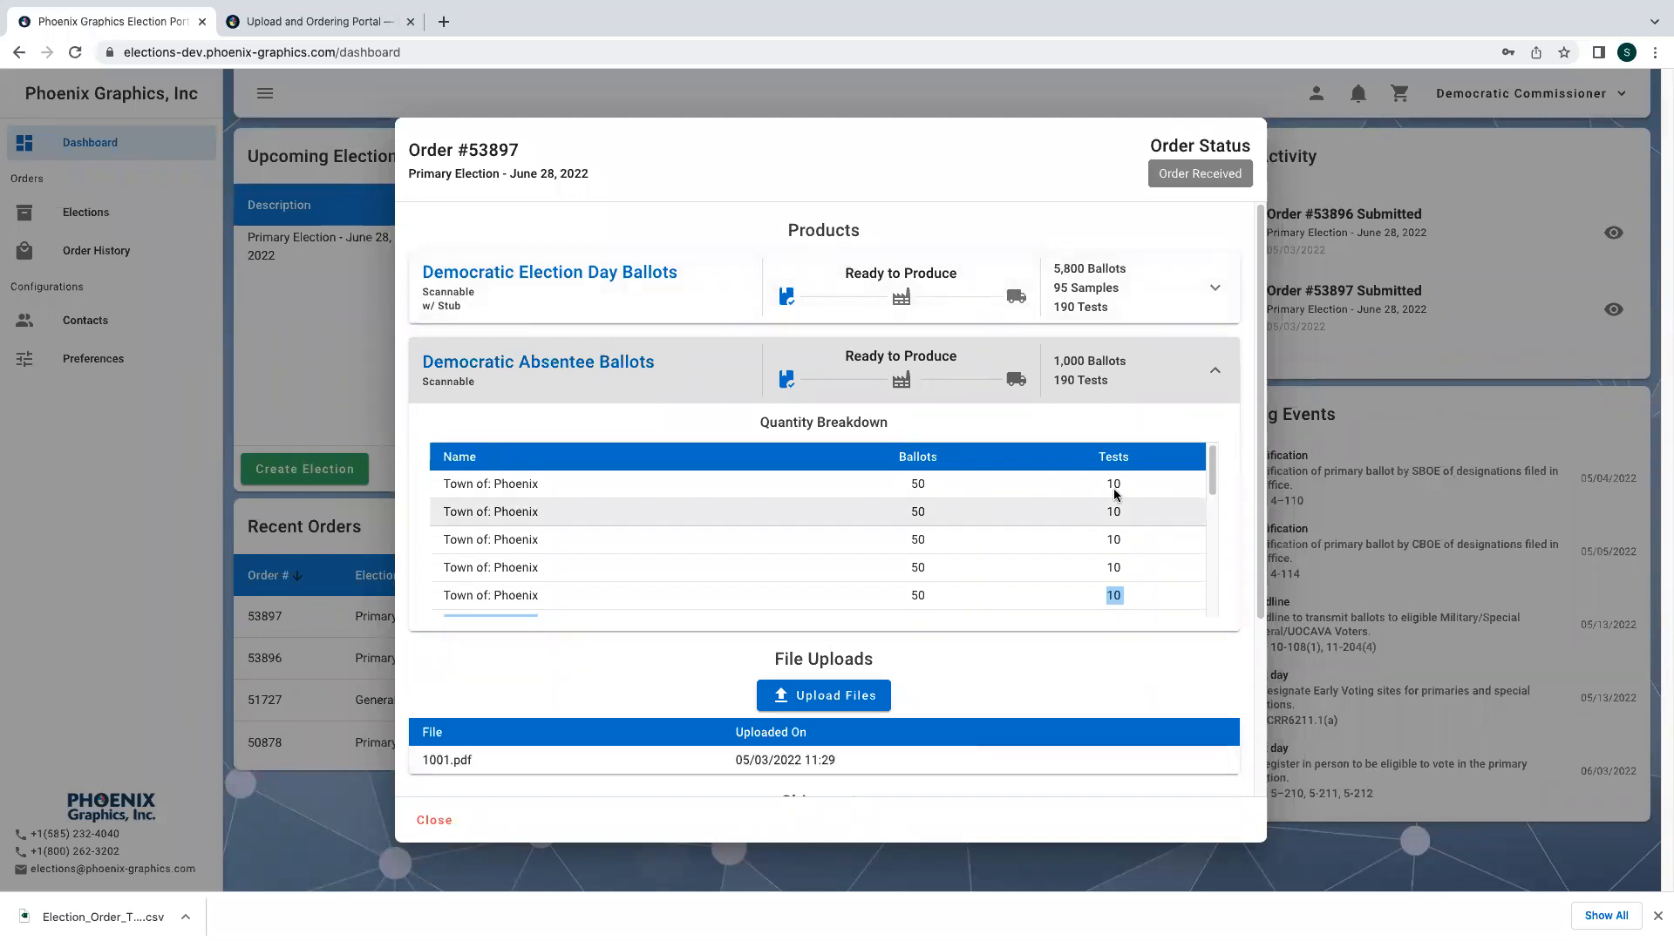
pyautogui.click(1217, 371)
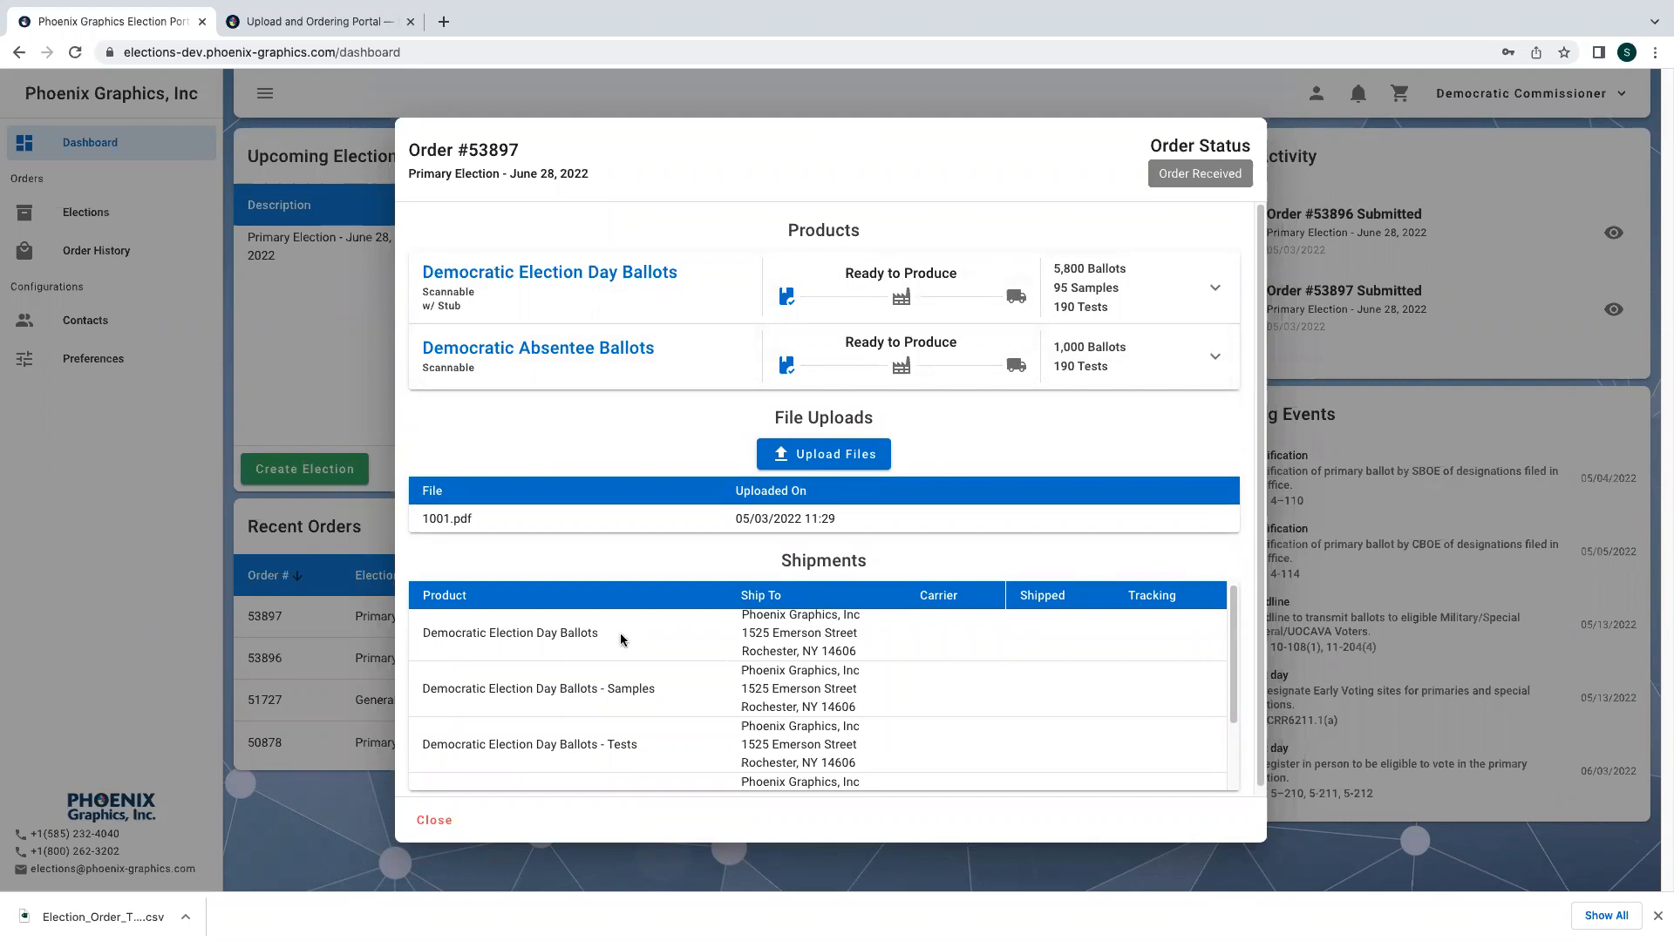
pyautogui.click(434, 820)
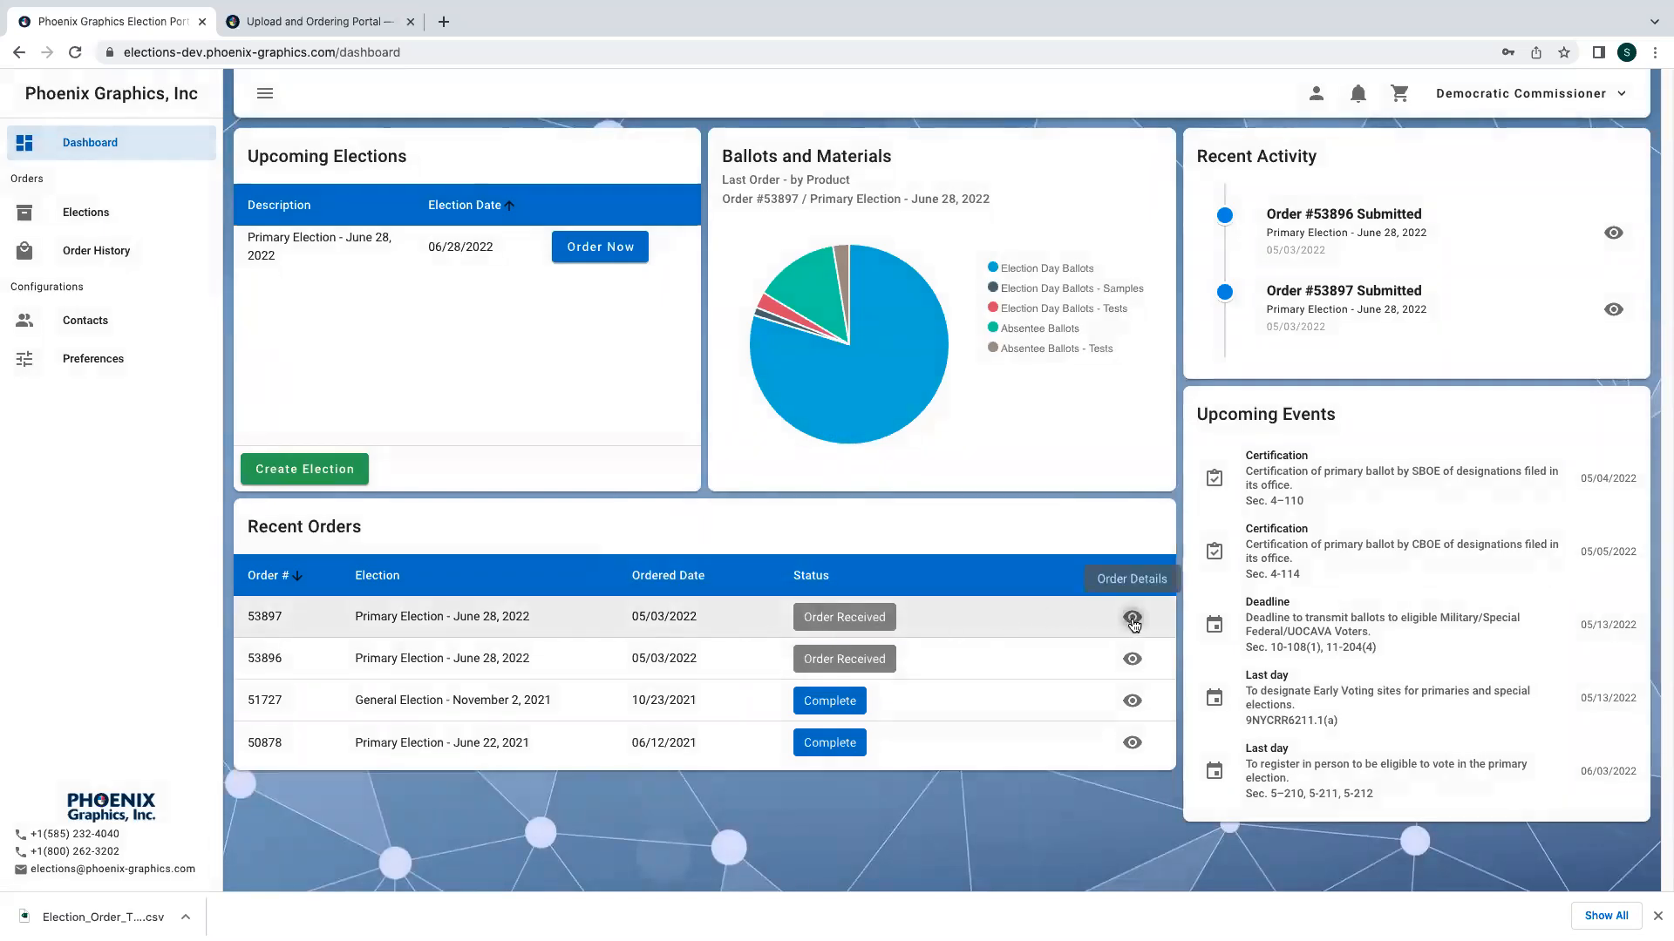
# - Reopen and close the details of orders 53897 and 53896 from the recent orders list to compare them
pyautogui.click(1133, 620)
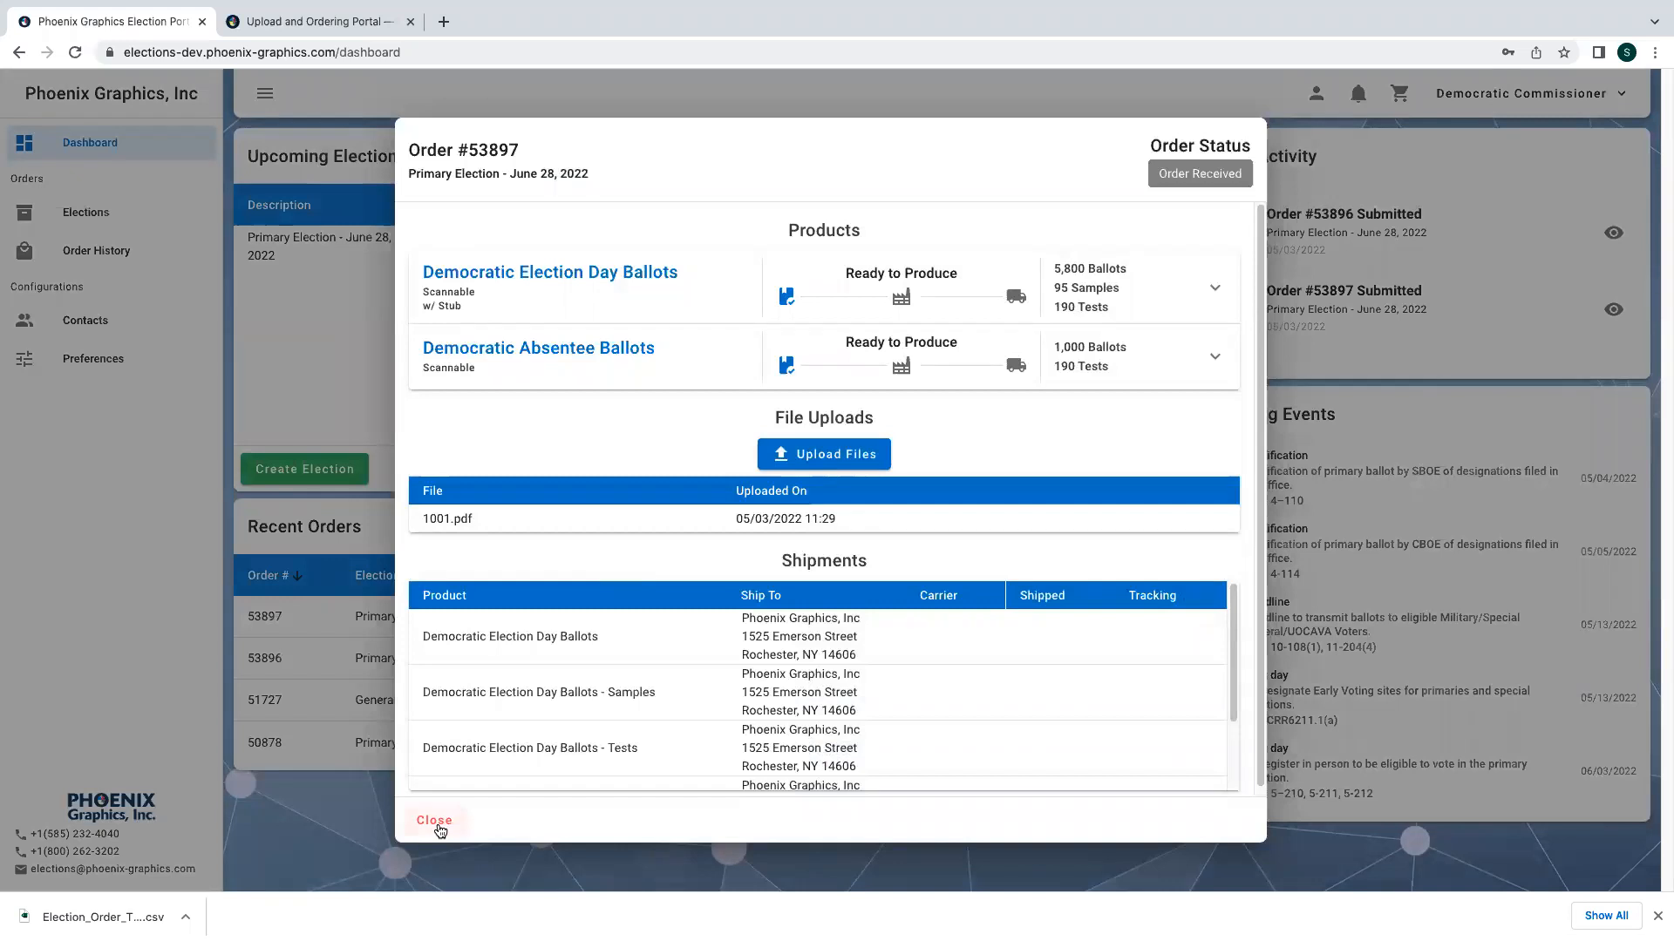
pyautogui.click(427, 821)
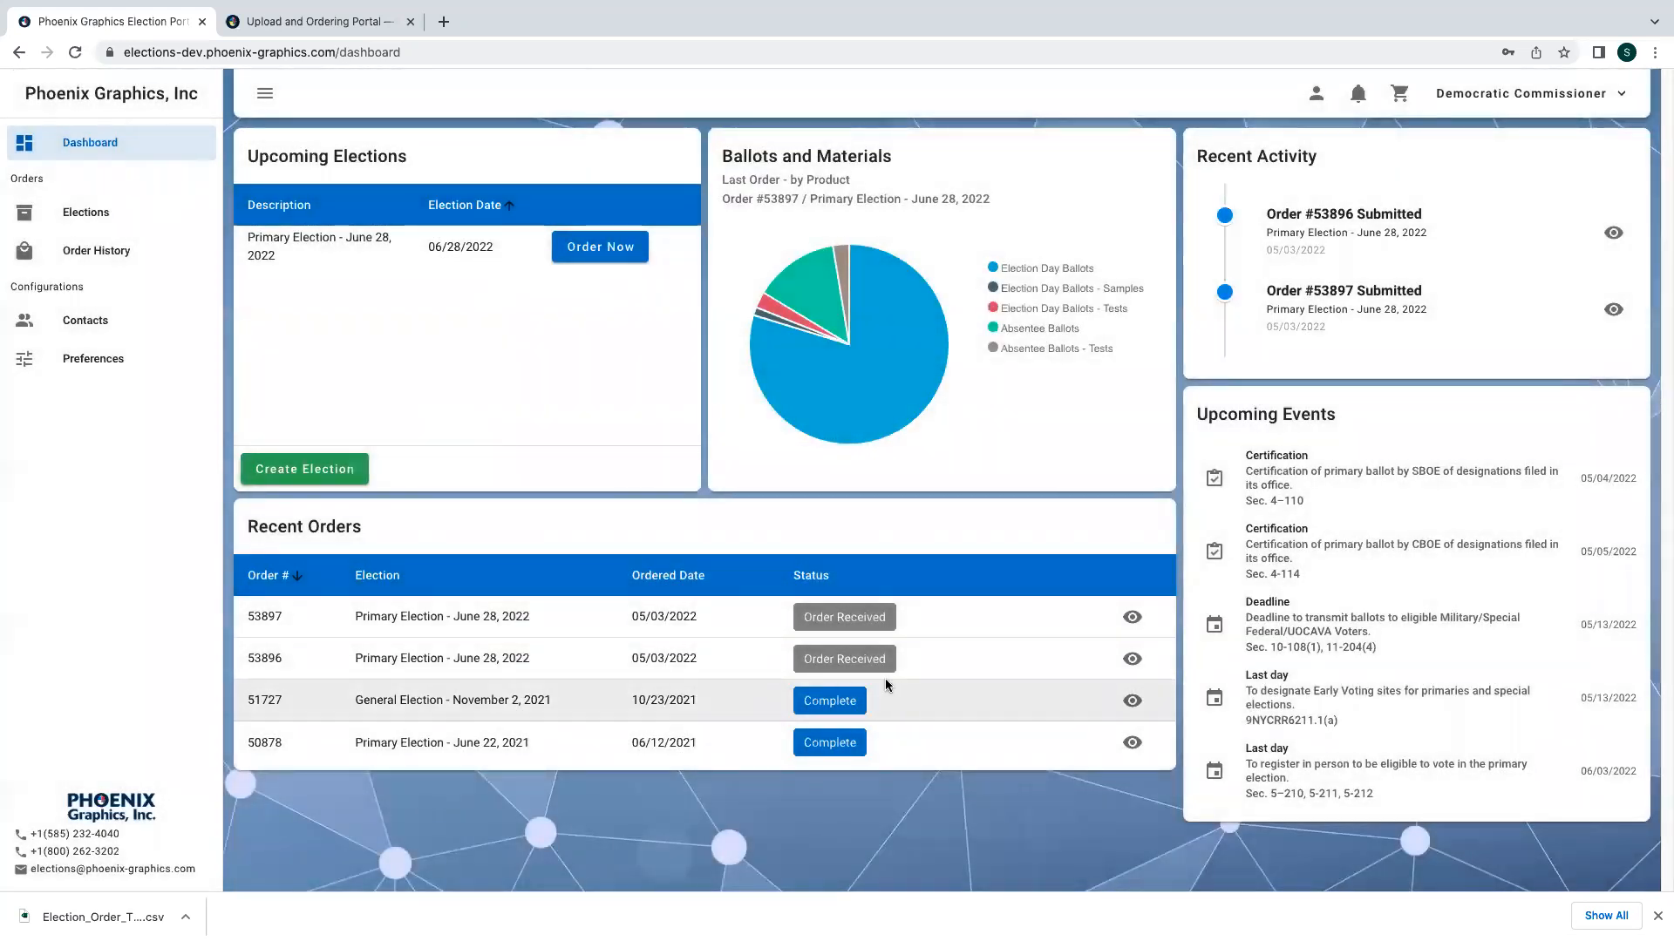
pyautogui.click(1132, 660)
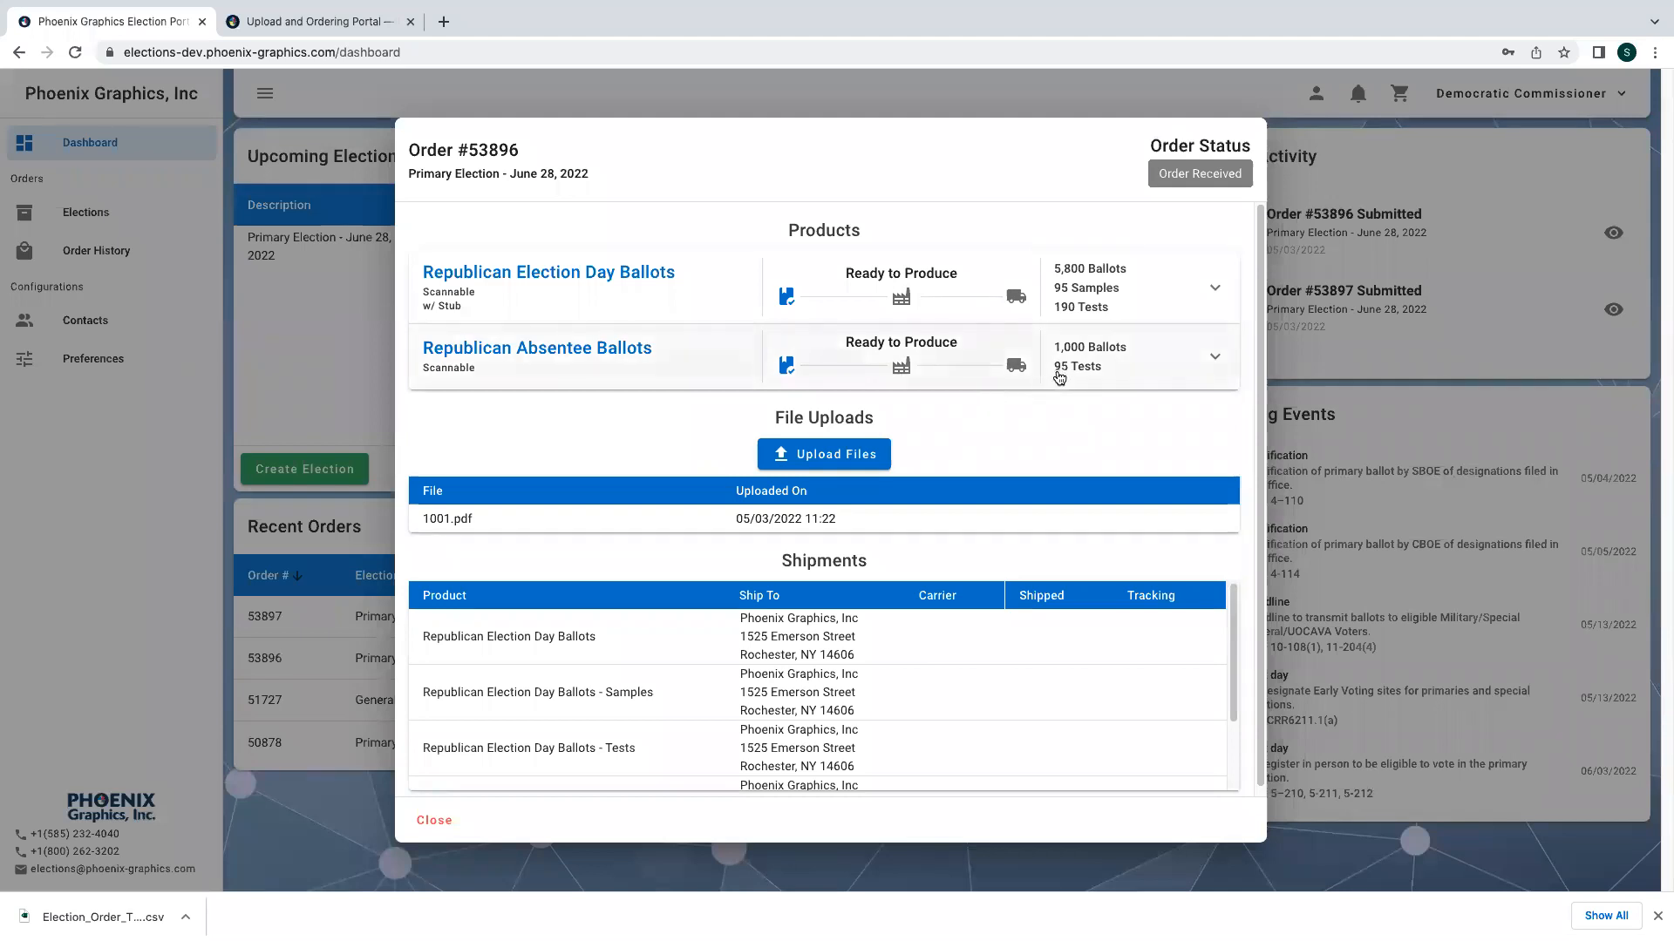
pyautogui.click(464, 818)
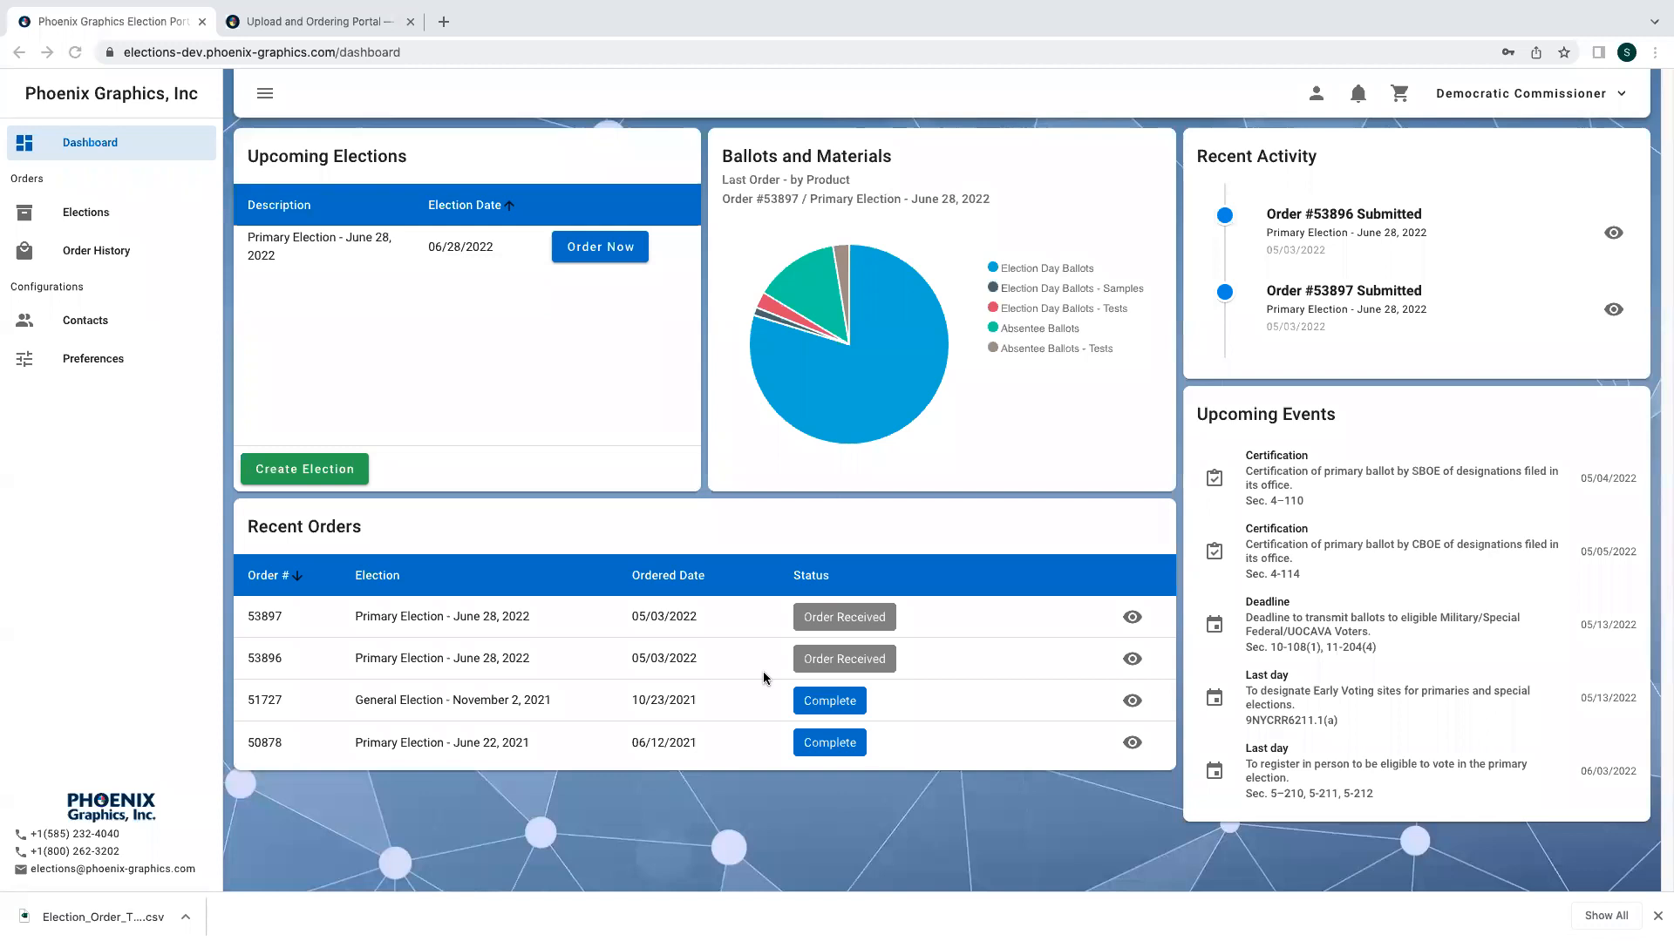
pyautogui.click(598, 249)
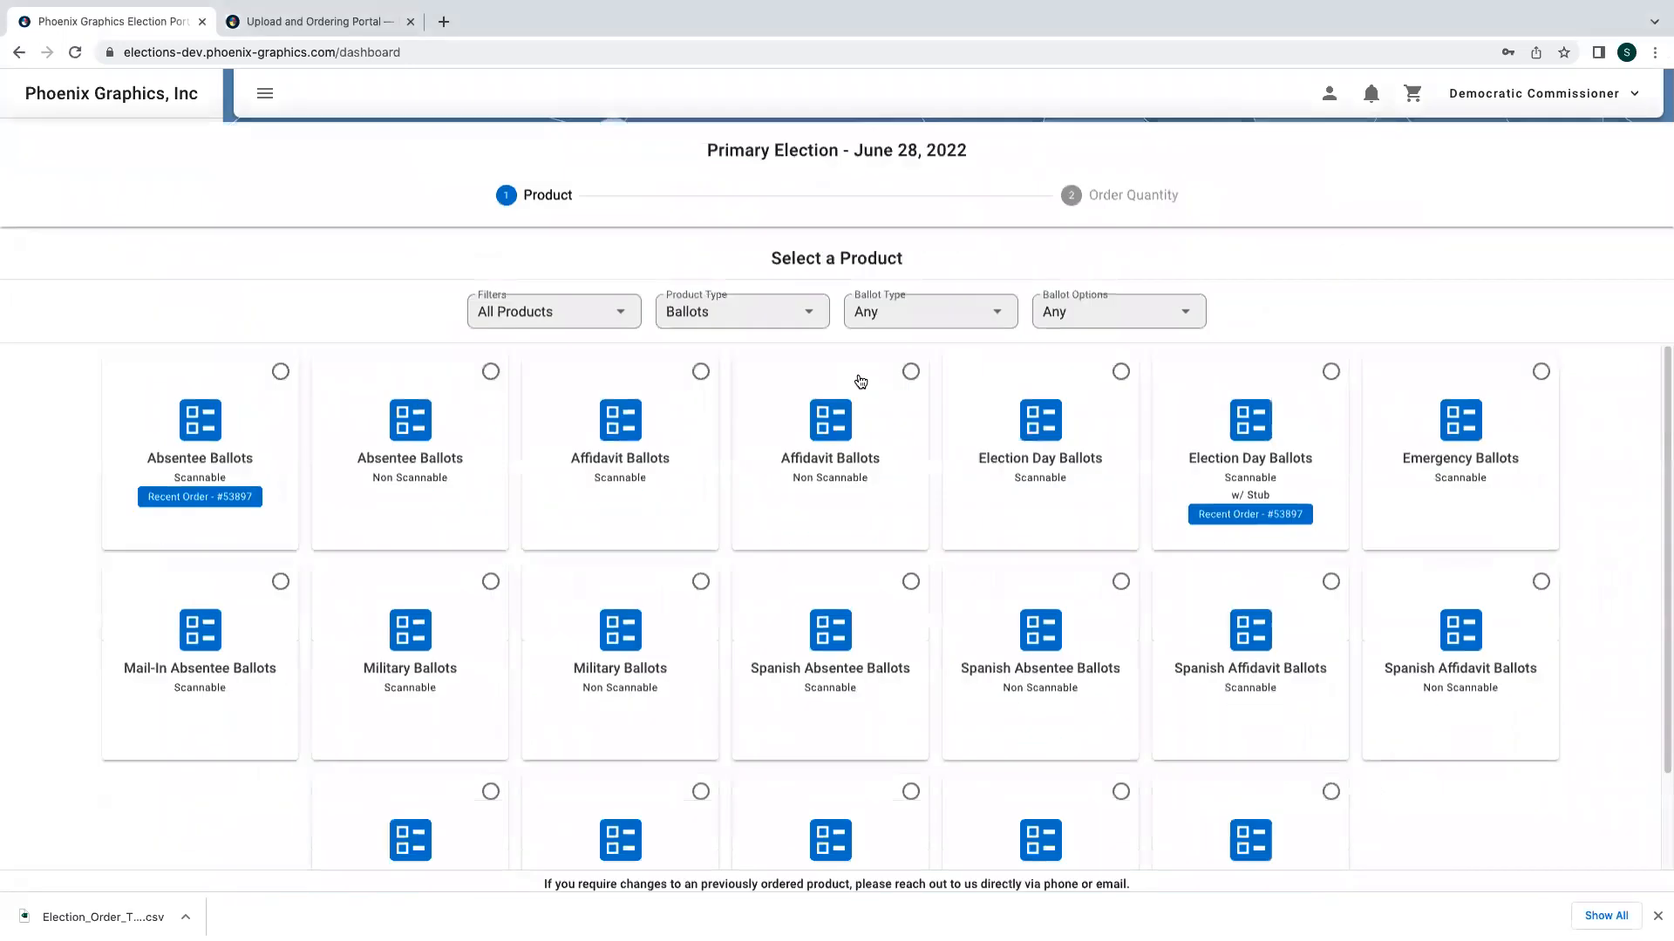
pyautogui.click(1270, 433)
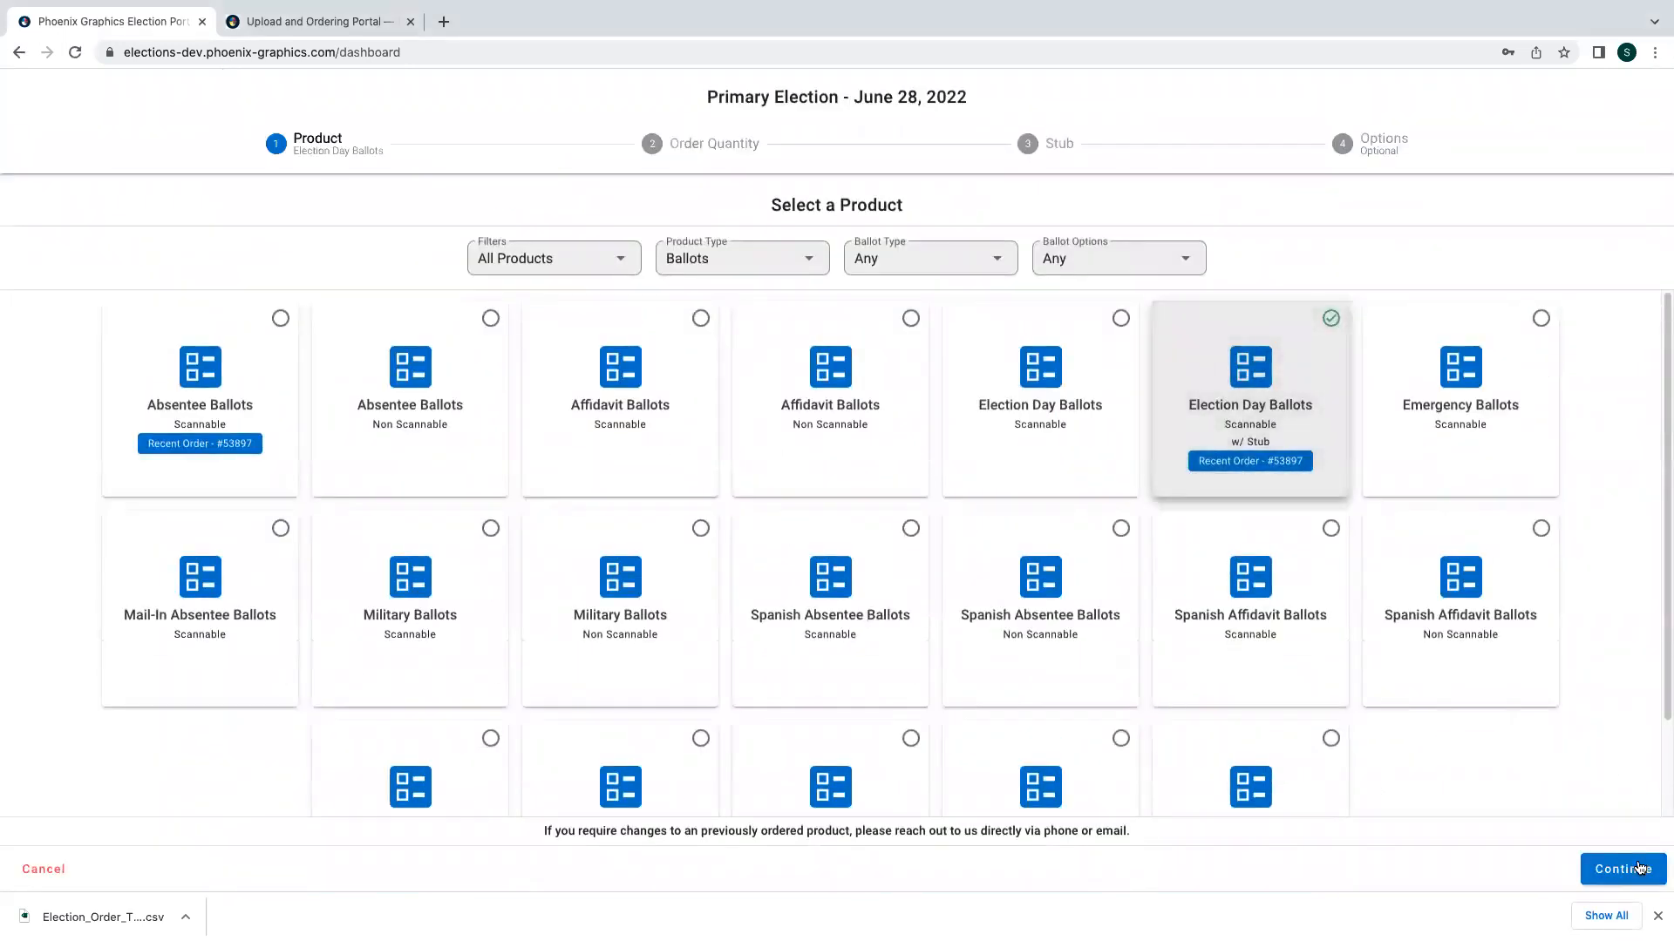
pyautogui.click(1637, 868)
pyautogui.click(777, 218)
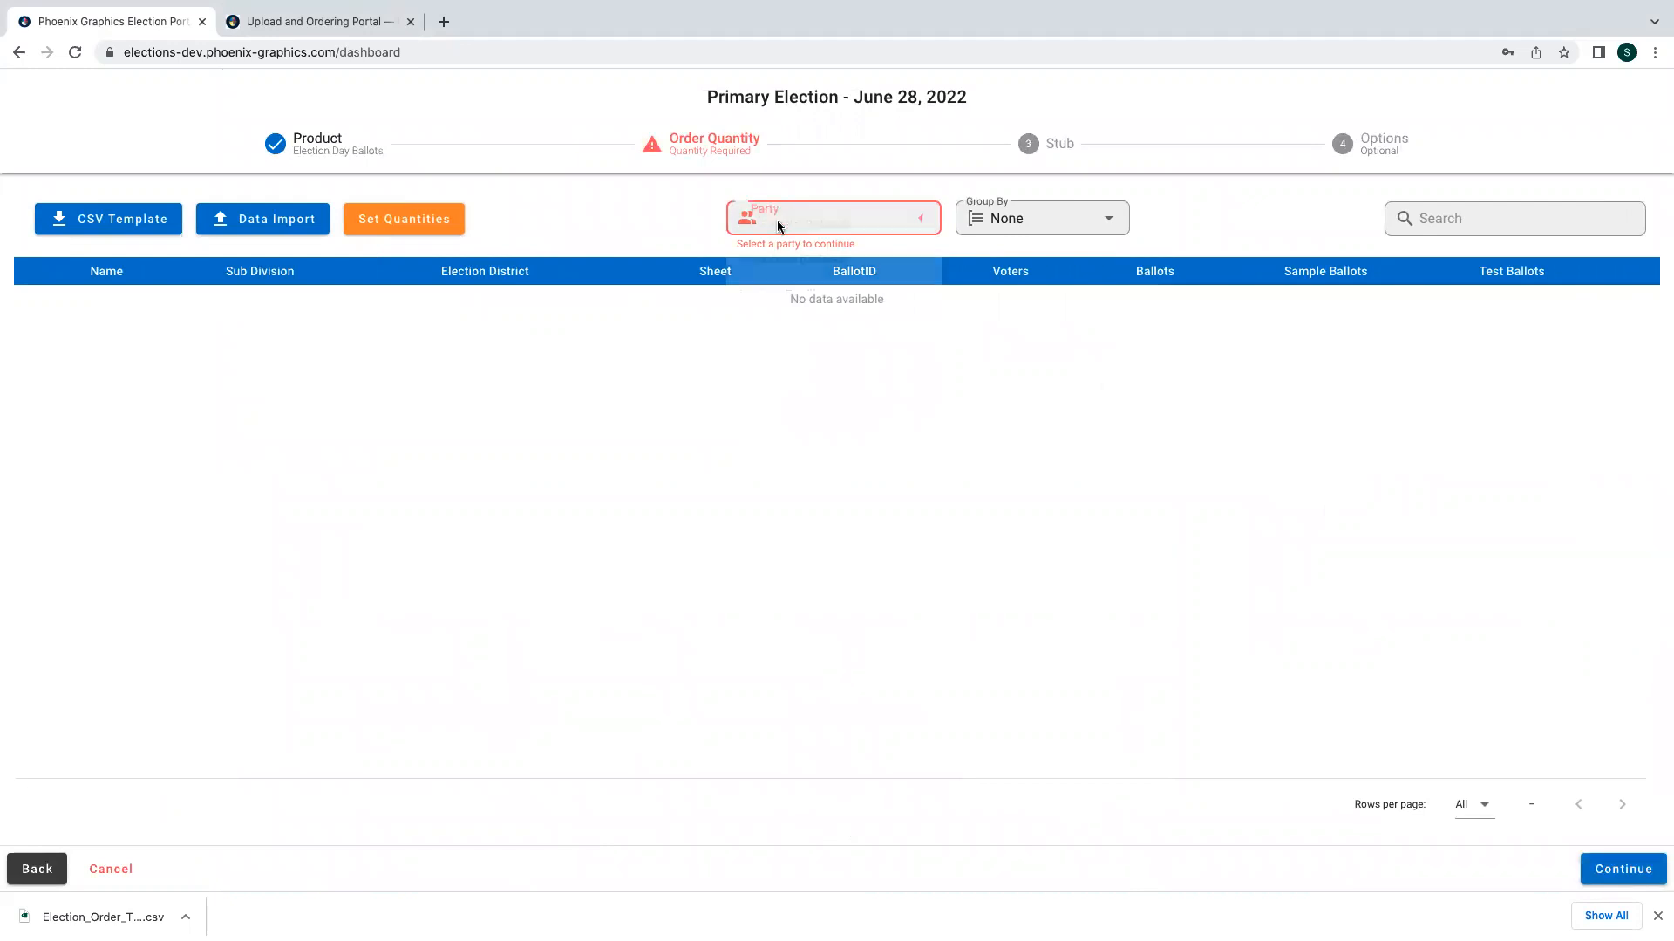
pyautogui.click(782, 294)
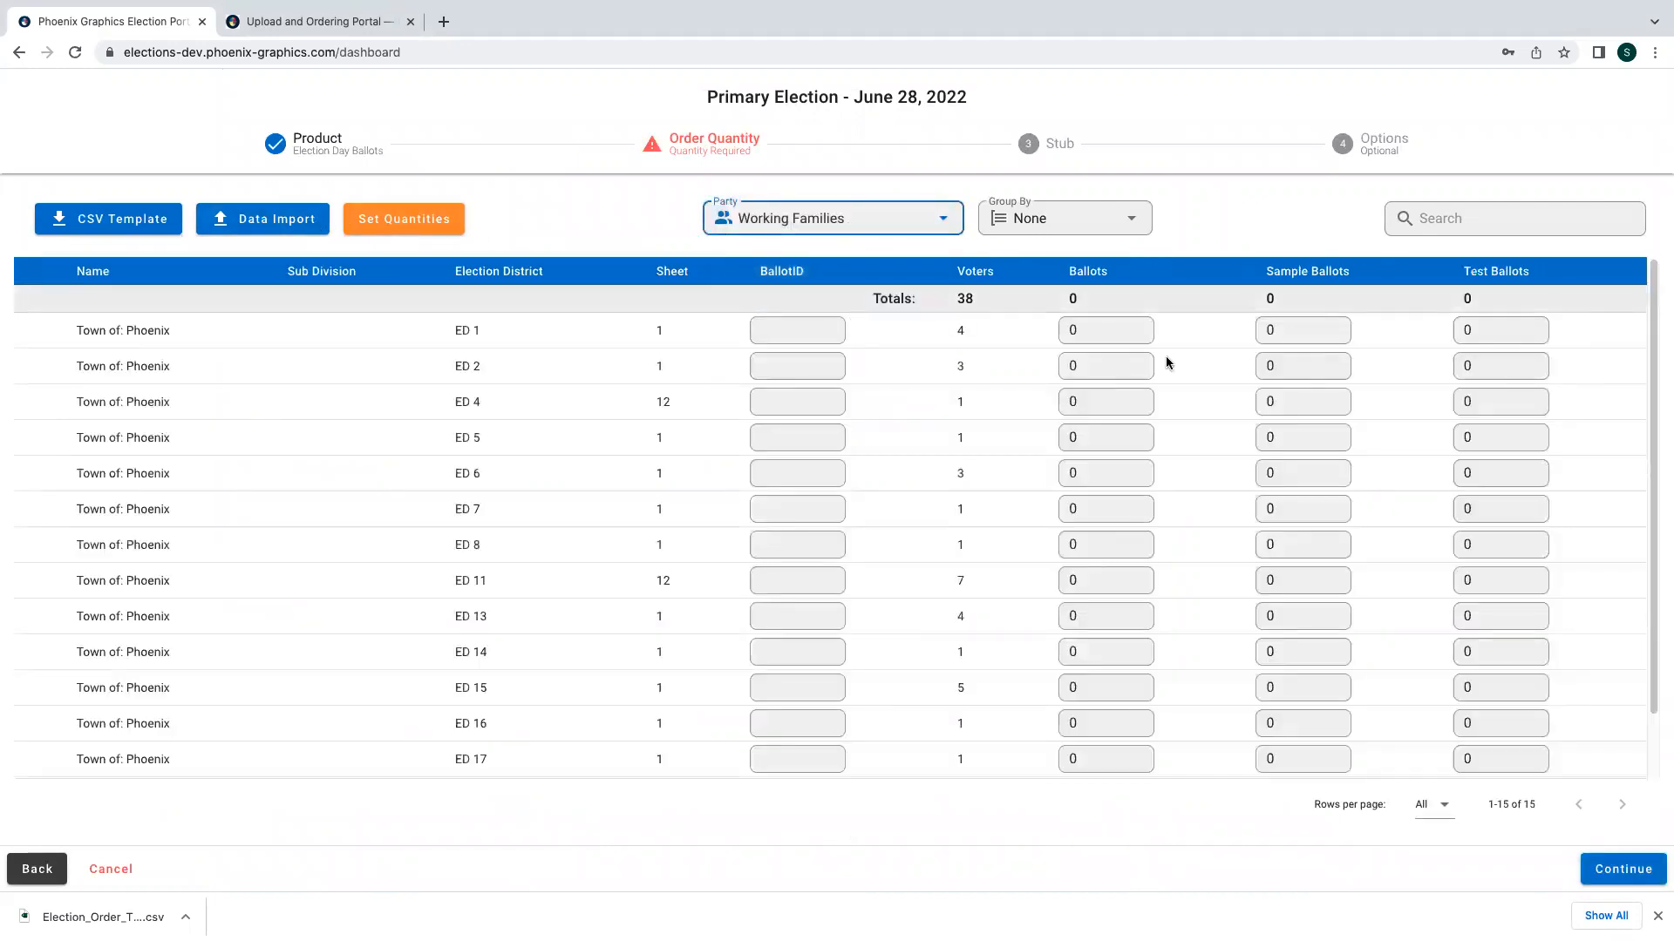
pyautogui.doubleClick(1501, 332)
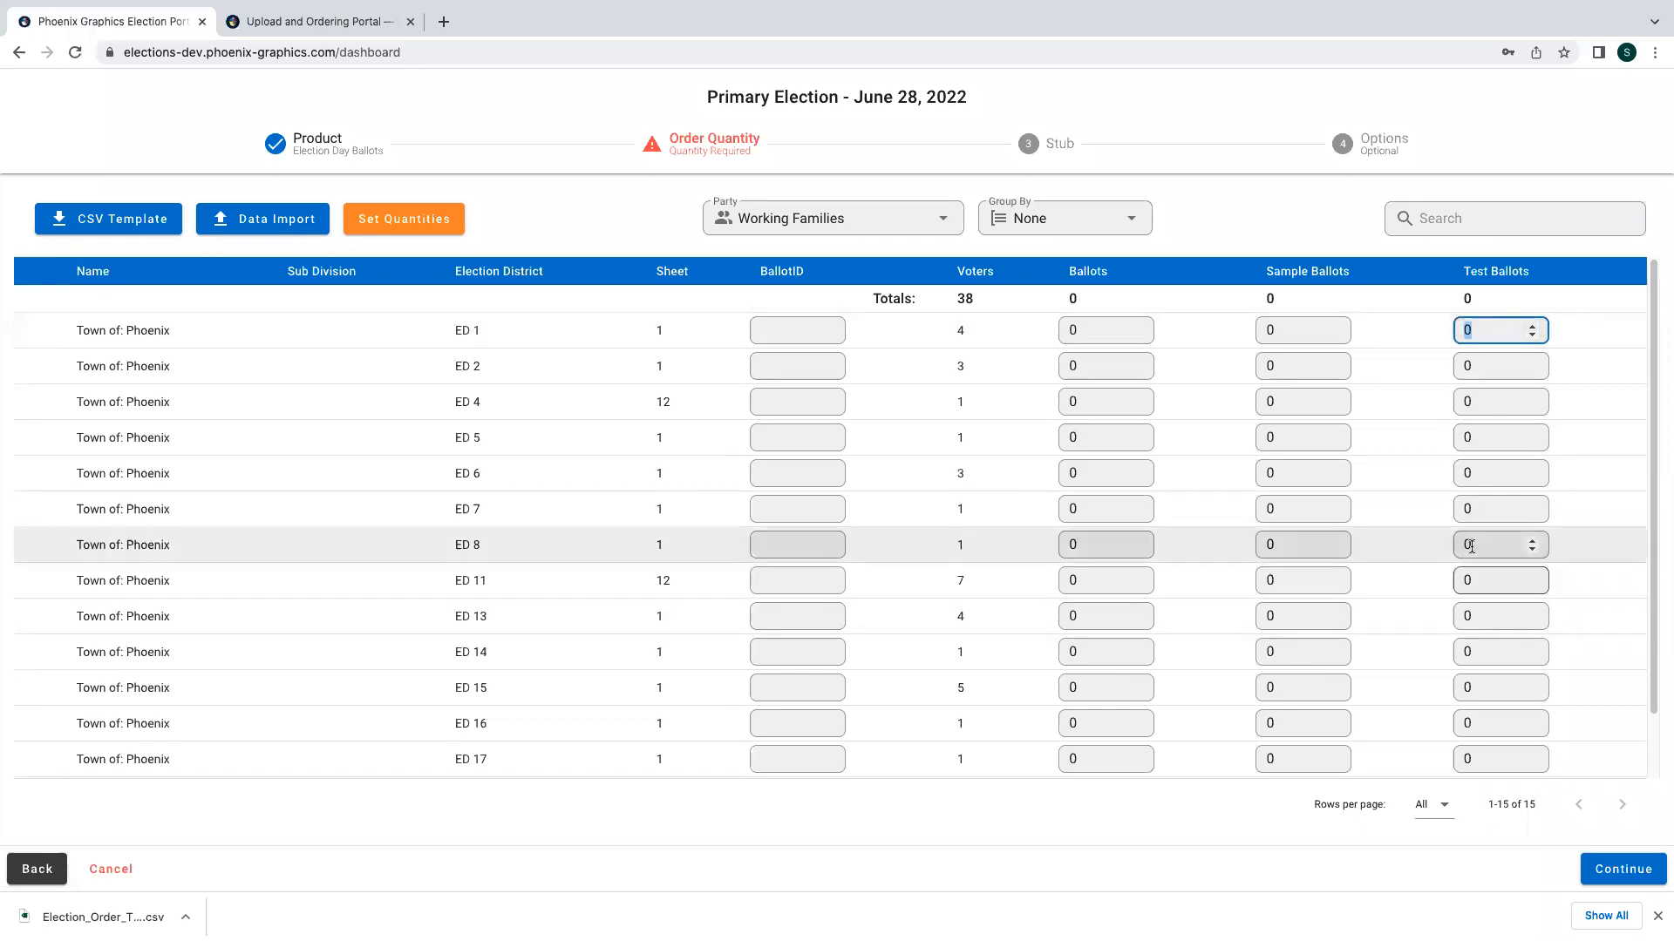
pyautogui.click(96, 872)
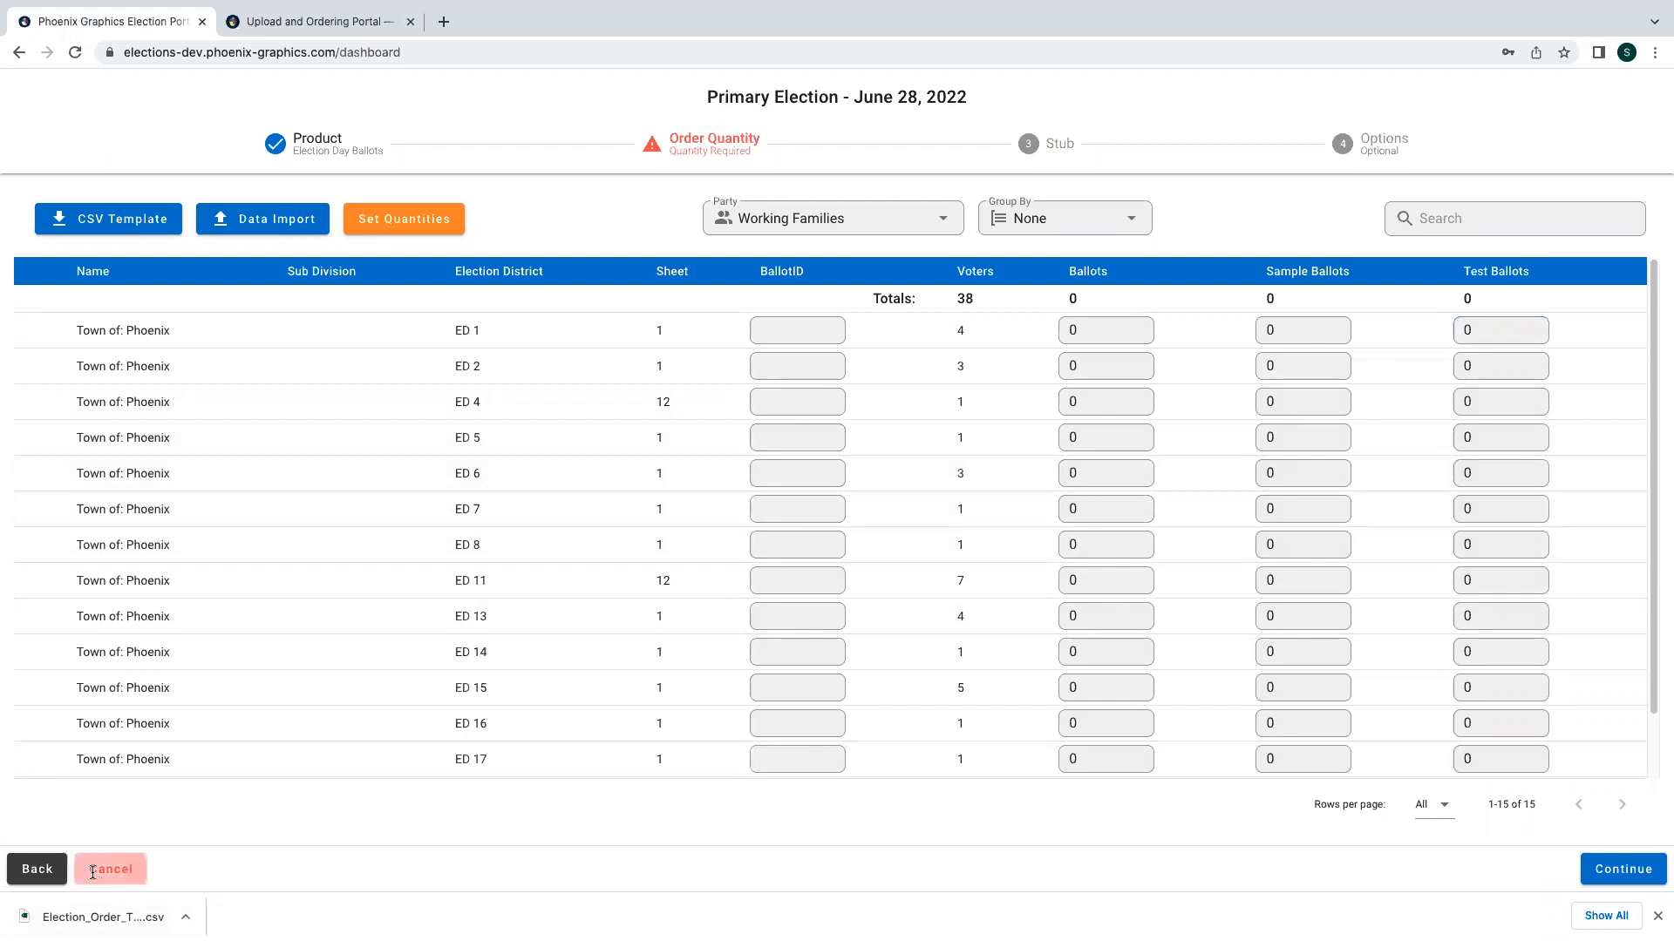
# - Start a new order to browse the full list of available ballot products, then cancel it
pyautogui.click(634, 250)
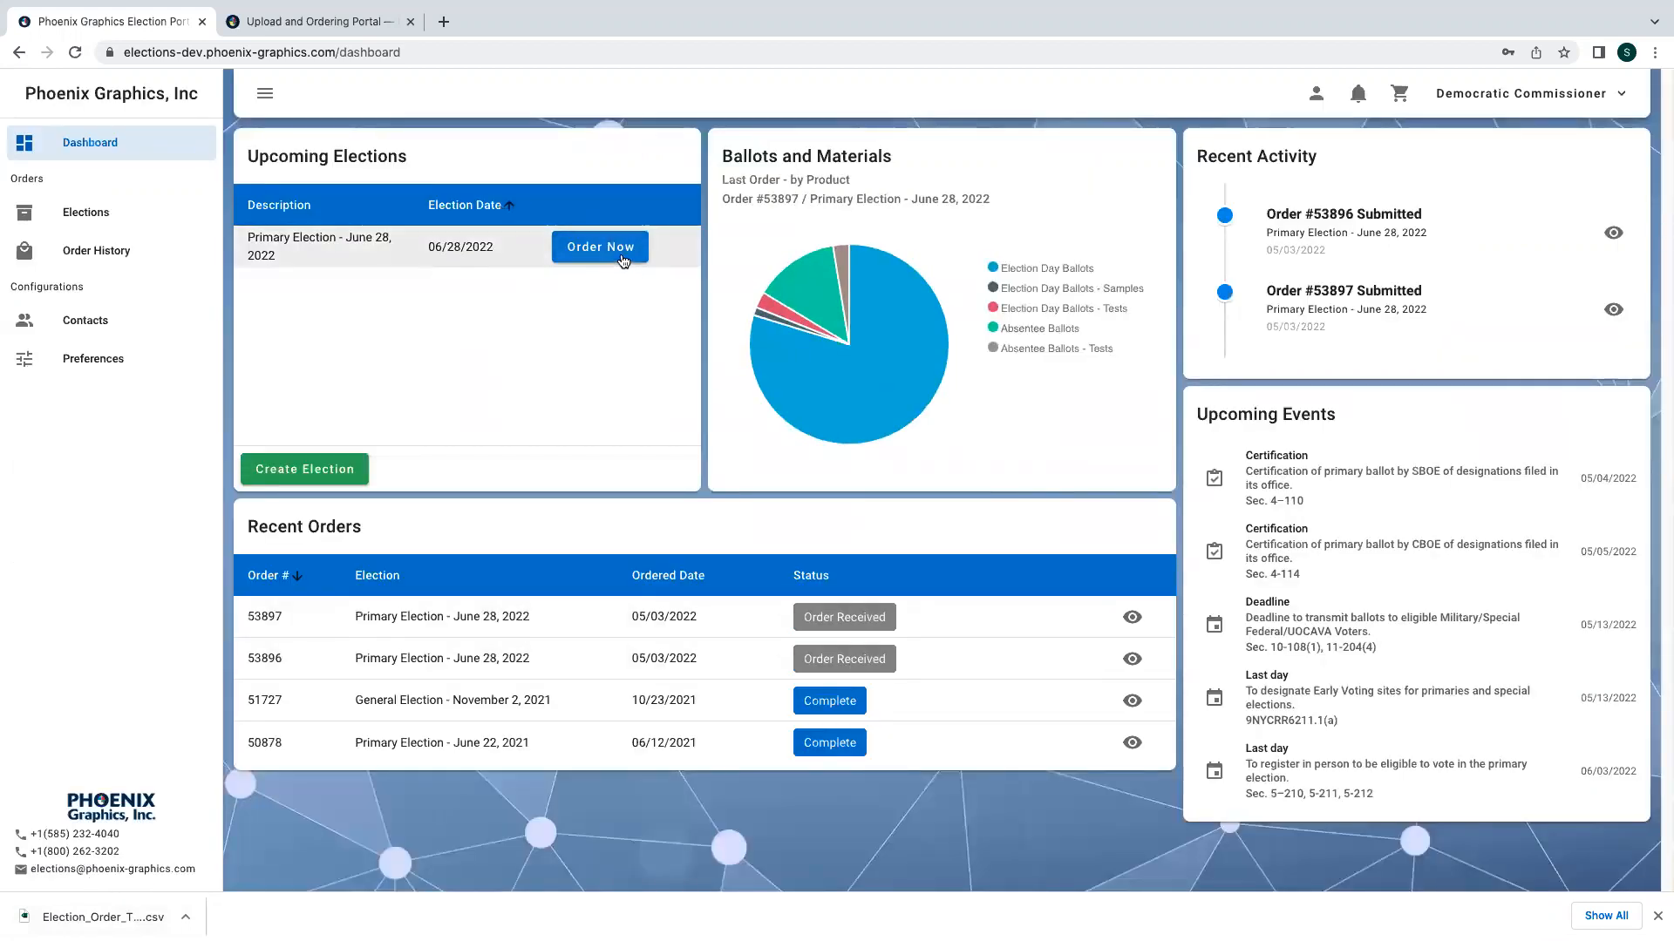
pyautogui.scroll(-1, 913, 509)
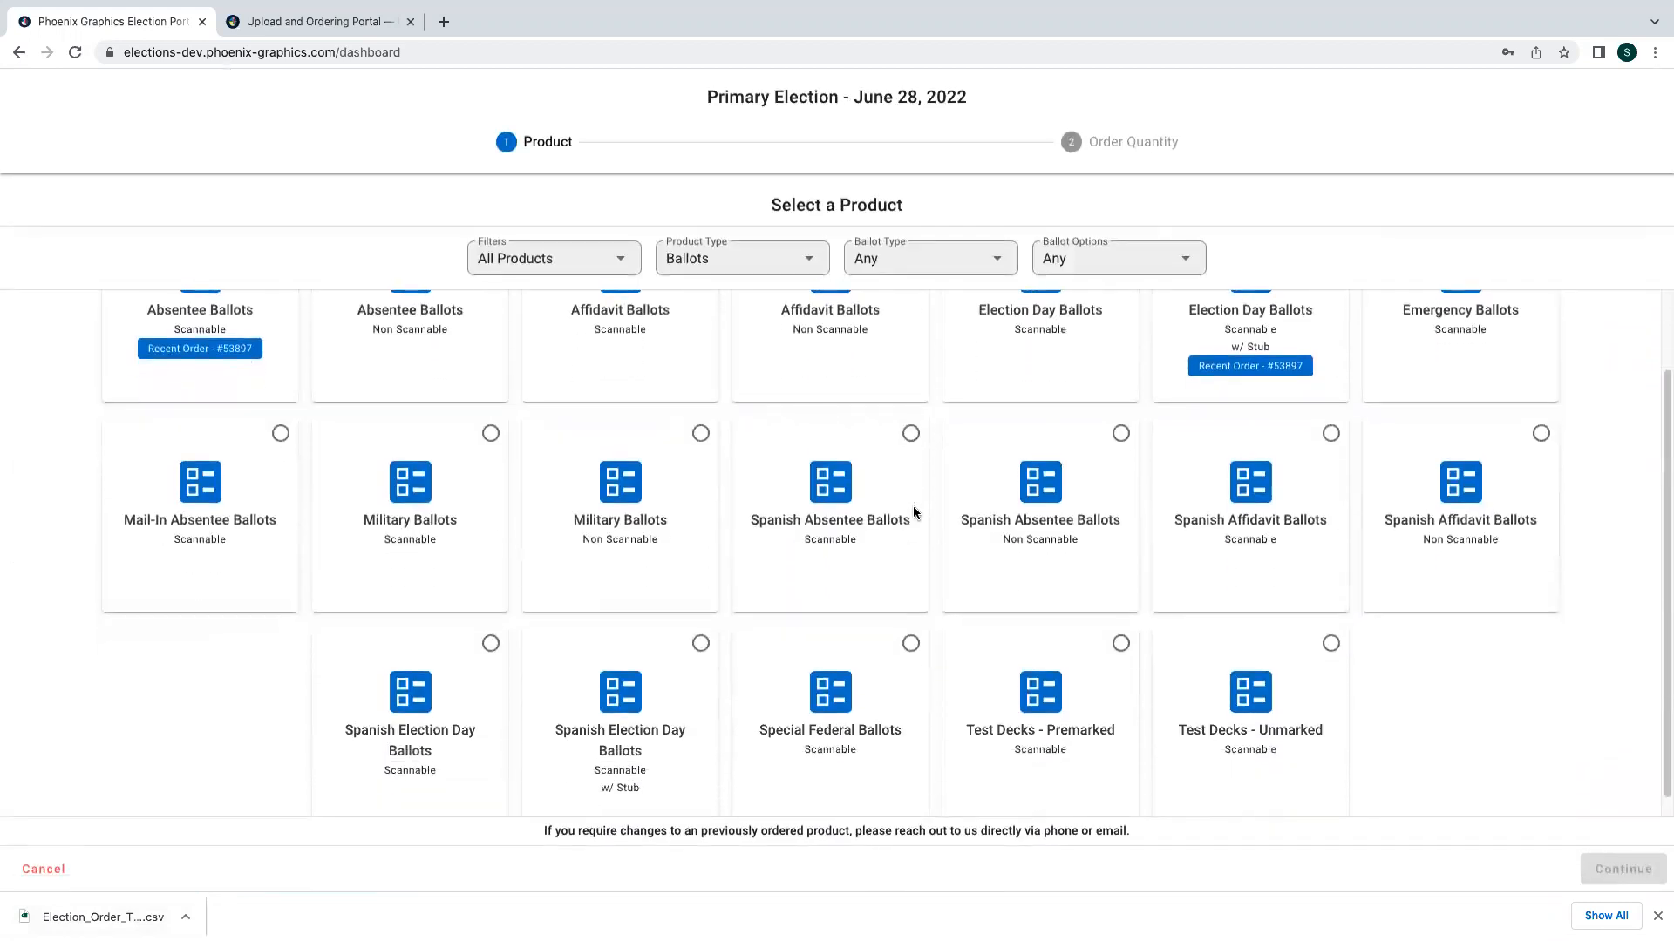
pyautogui.scroll(-1, 1036, 645)
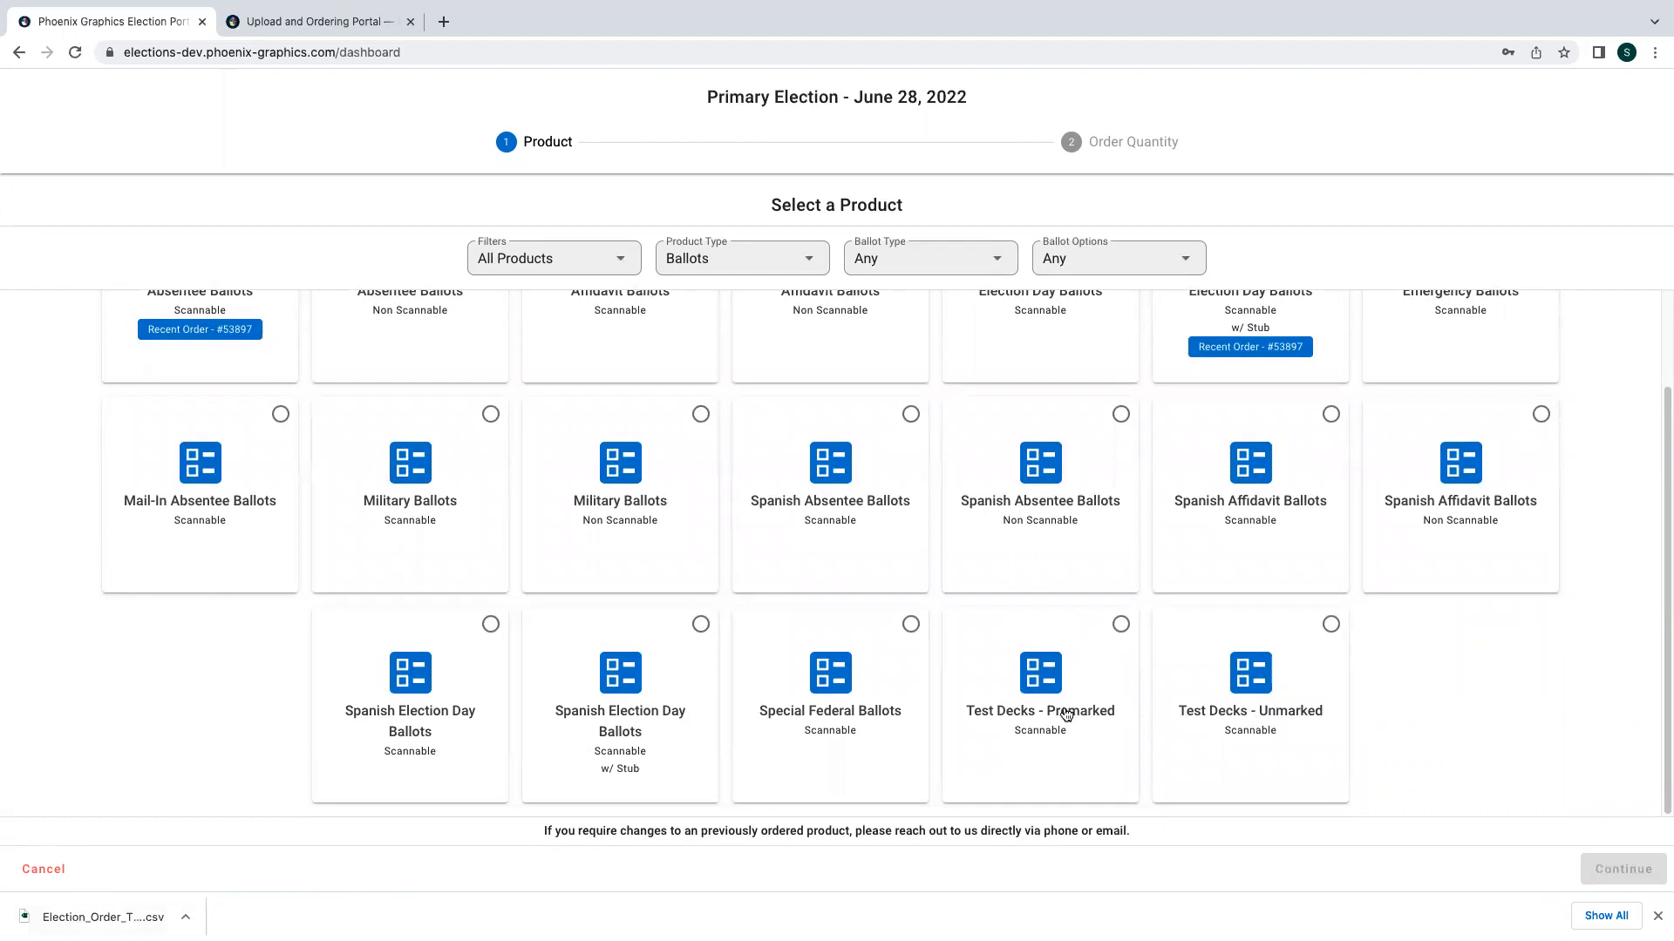
pyautogui.scroll(2, 1067, 715)
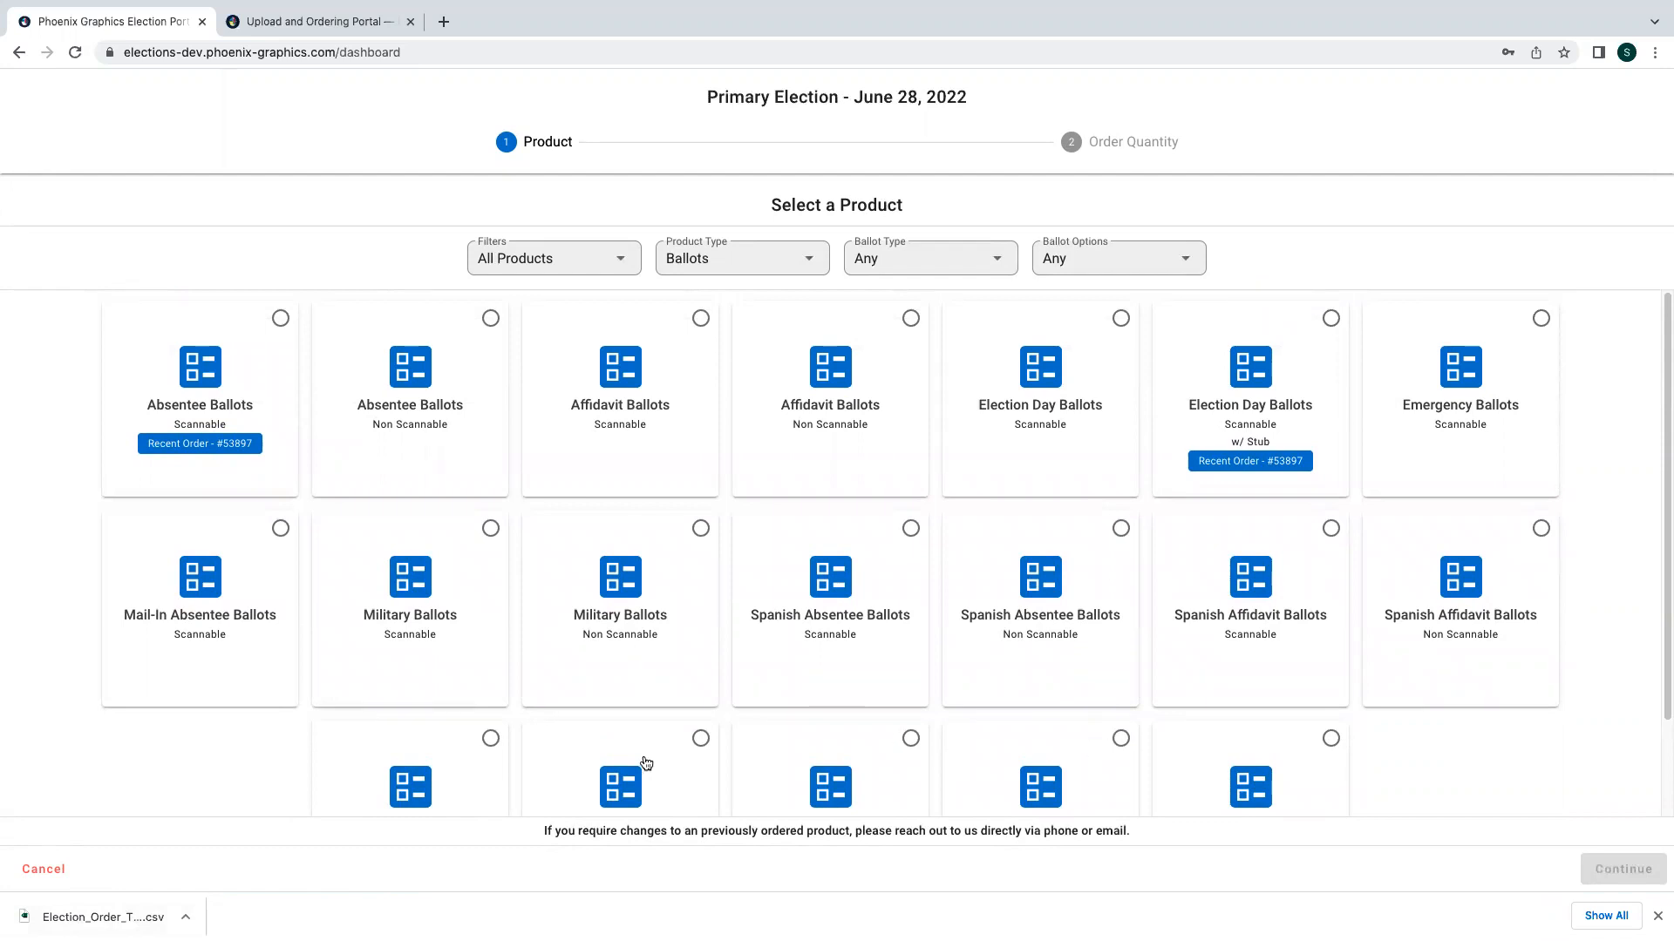
pyautogui.click(48, 872)
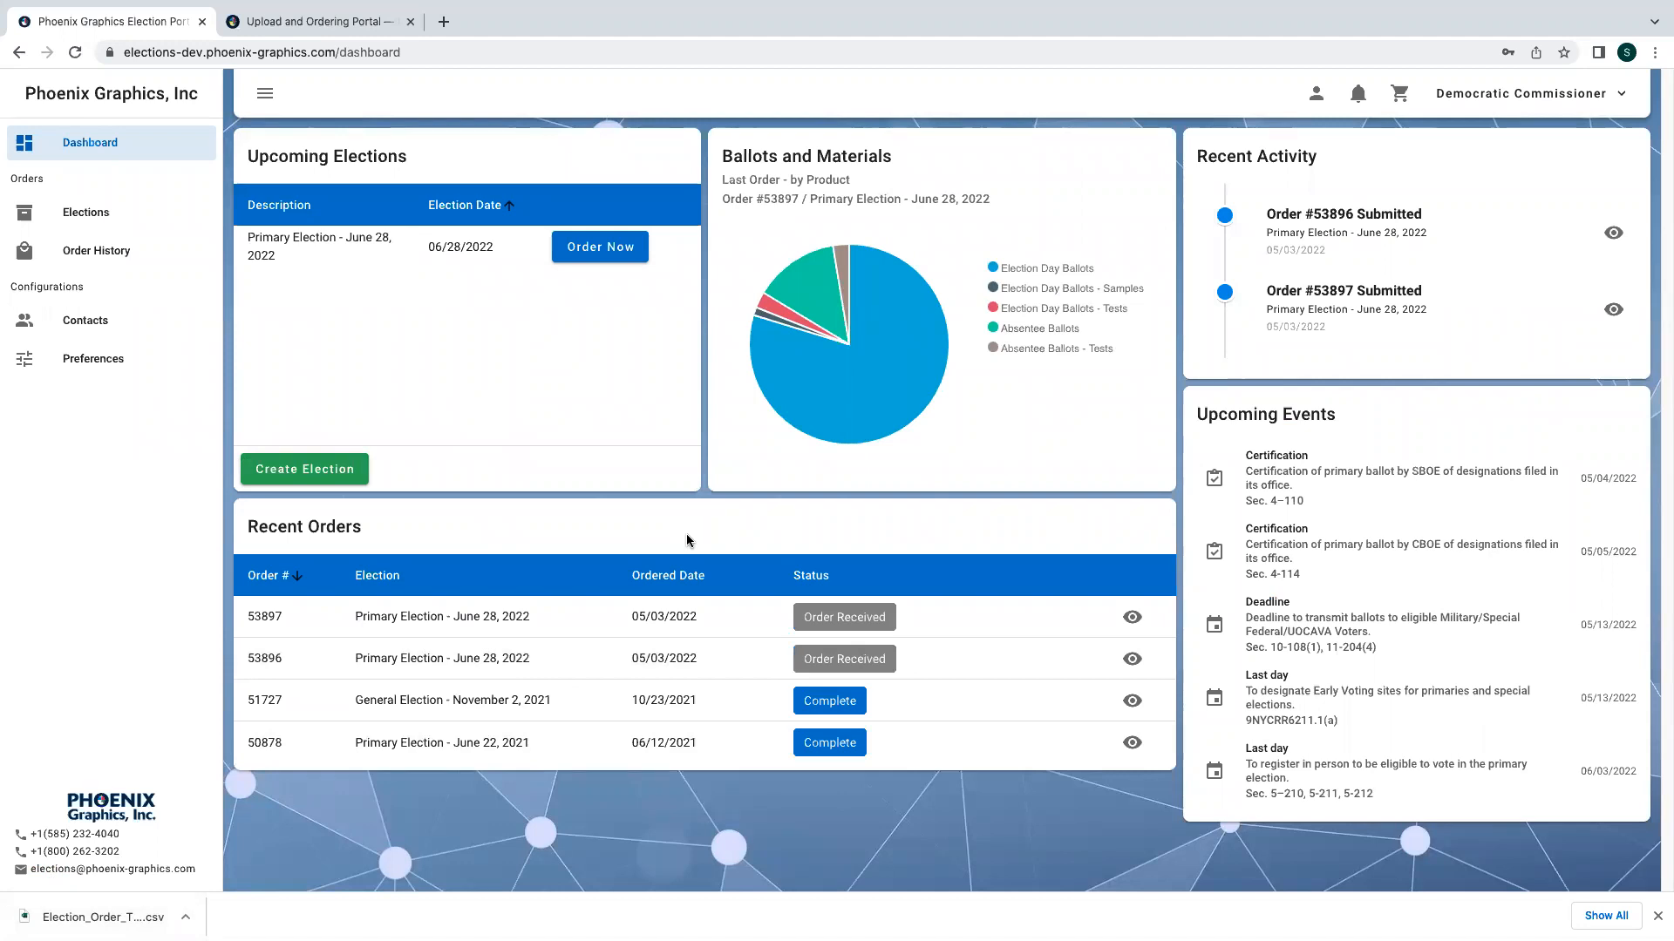
# - Switch to the Phoenix Graphics elections web page and scroll through its portal sections
pyautogui.click(273, 27)
pyautogui.scroll(2, 663, 298)
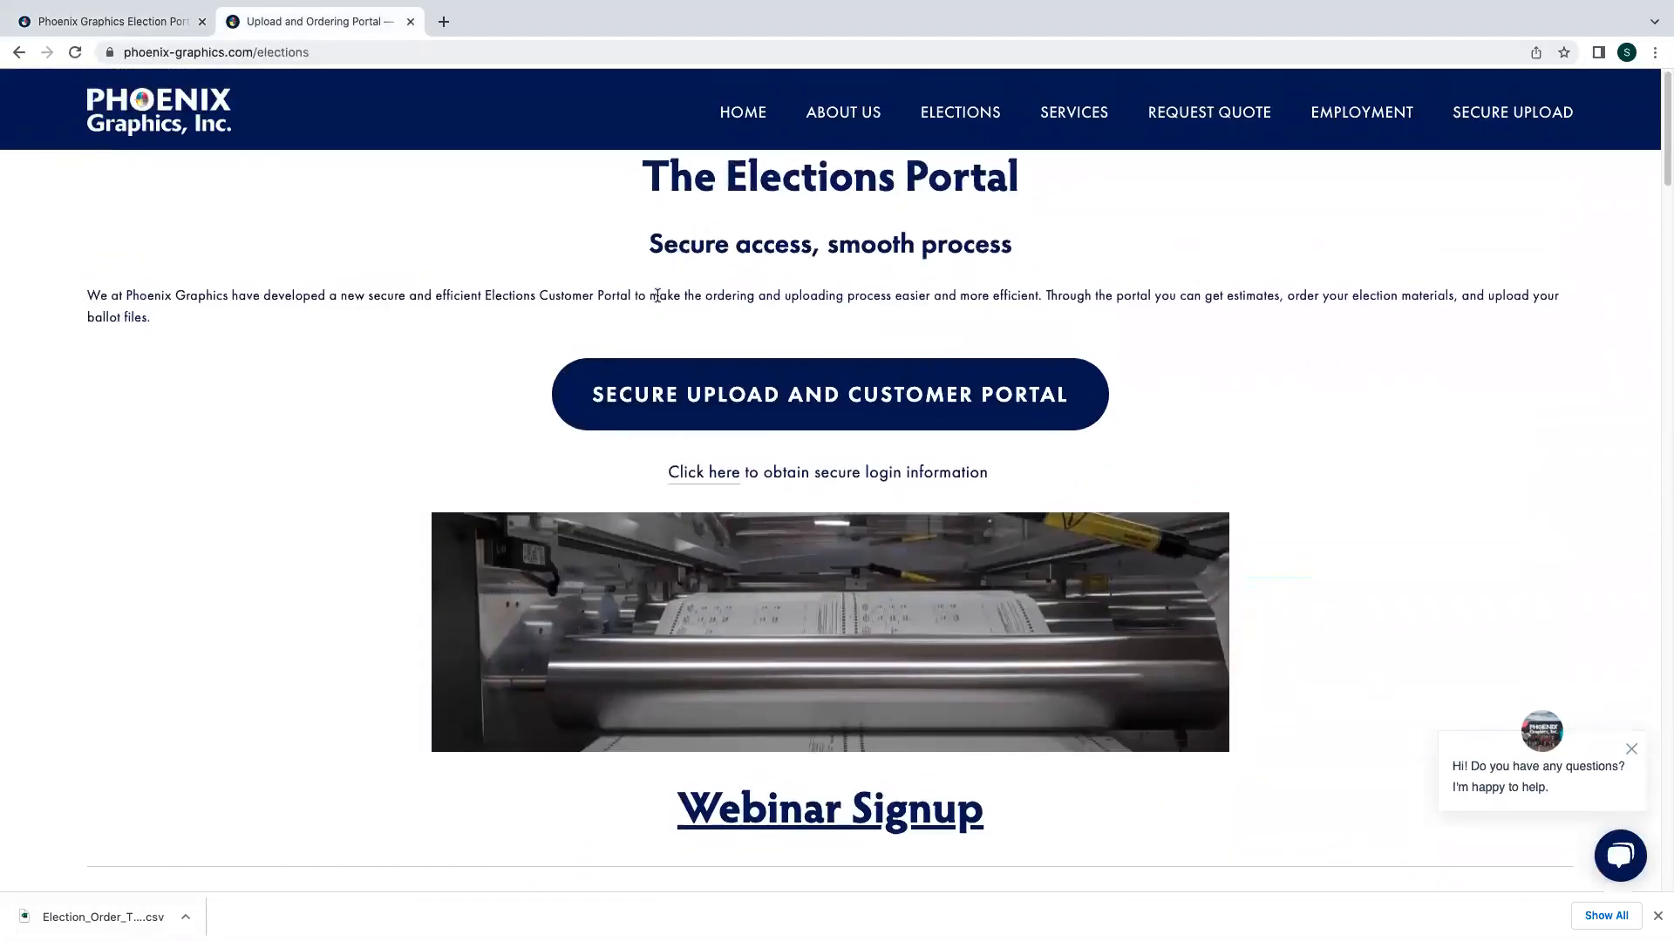
pyautogui.scroll(-10, 658, 297)
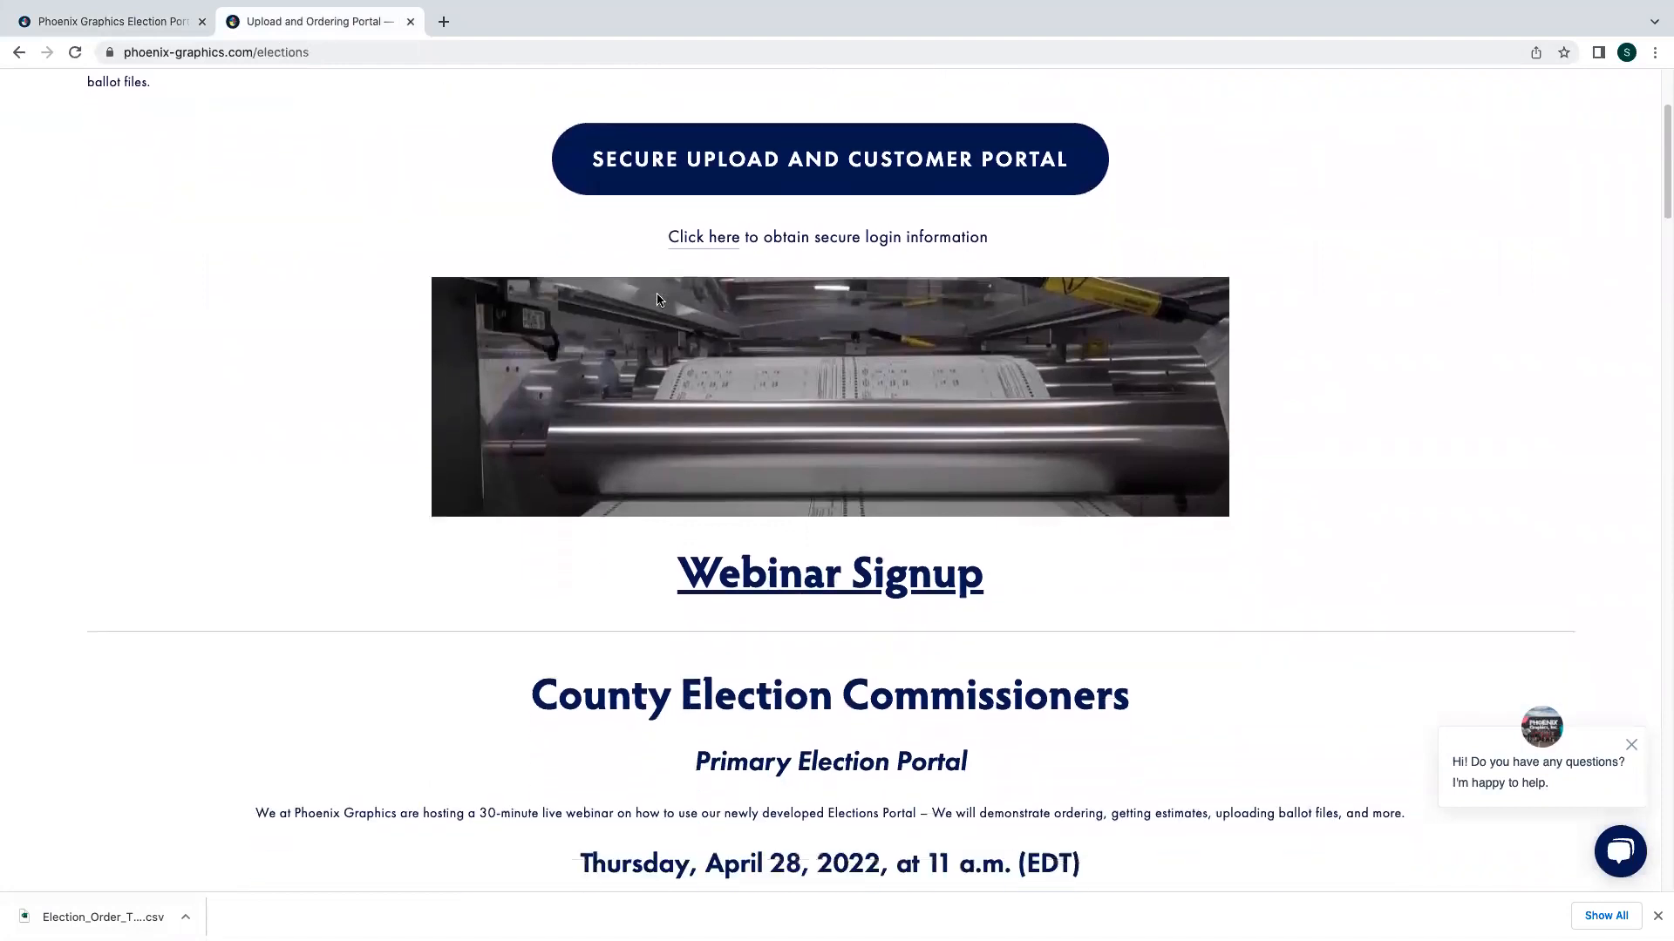
pyautogui.scroll(-17, 657, 297)
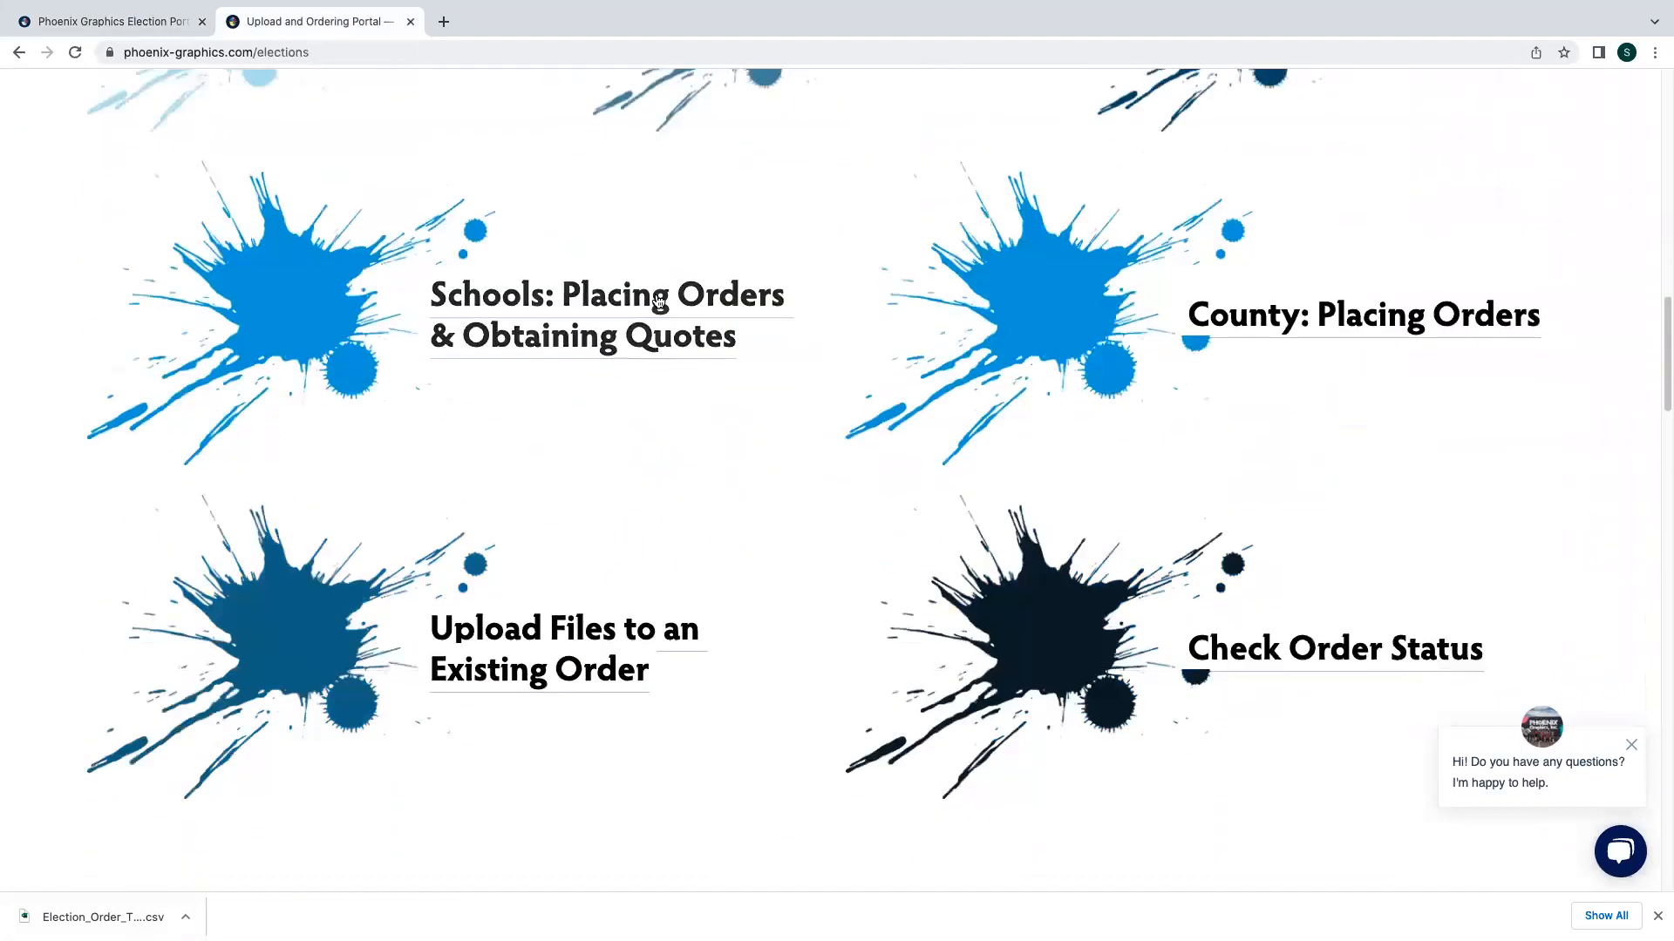